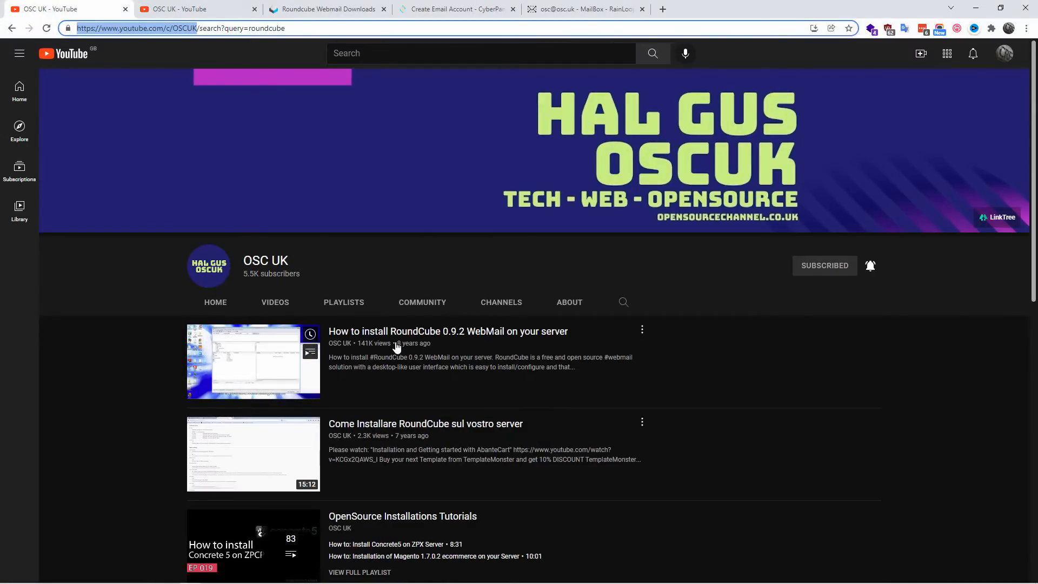
Step: Open the OSC UK channel's RoundCube 0.9.2 WebMail installation video, and close that video page
drag(436, 349, 409, 347)
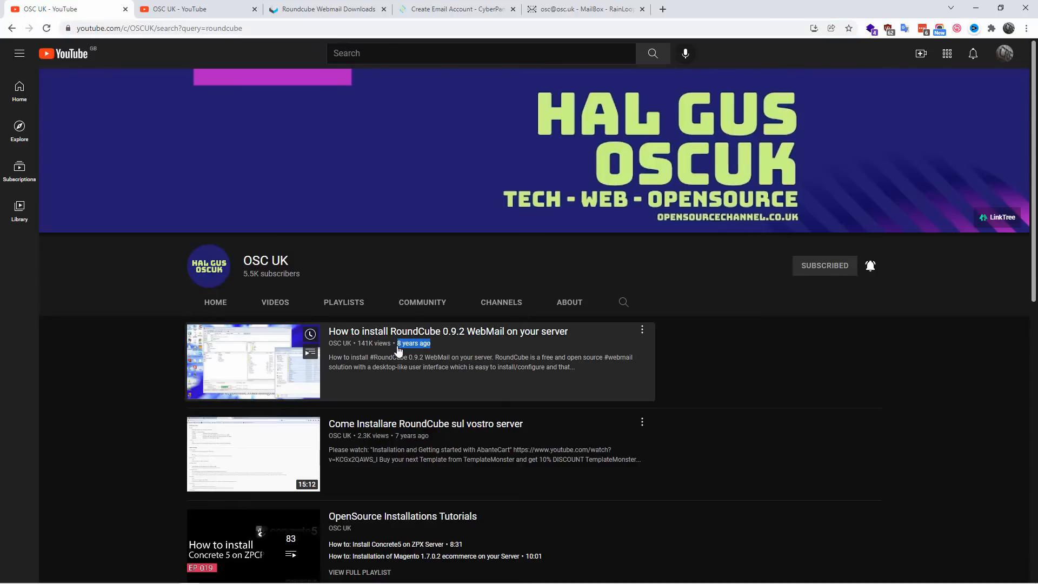
click(398, 353)
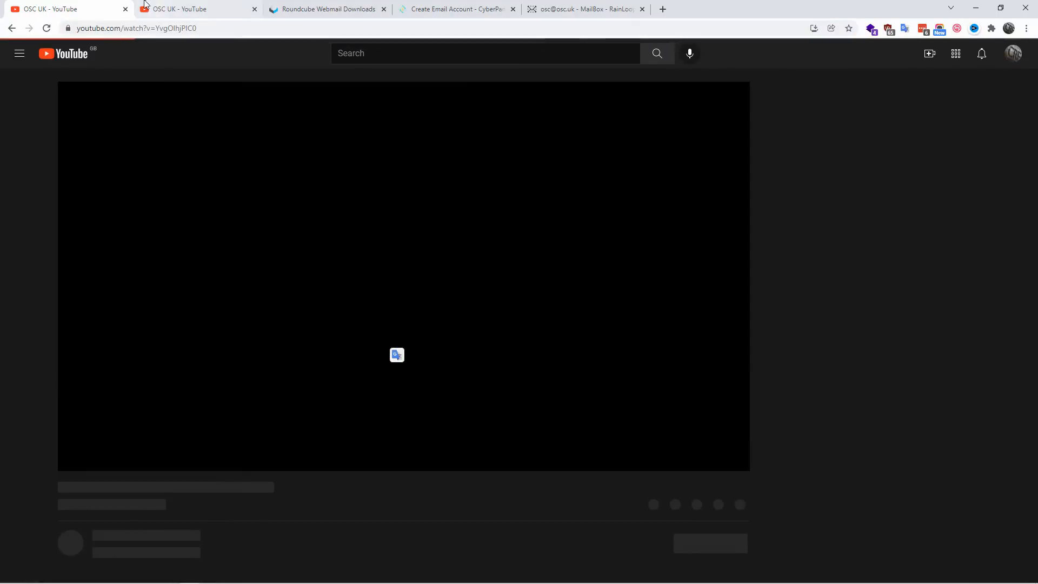
click(125, 9)
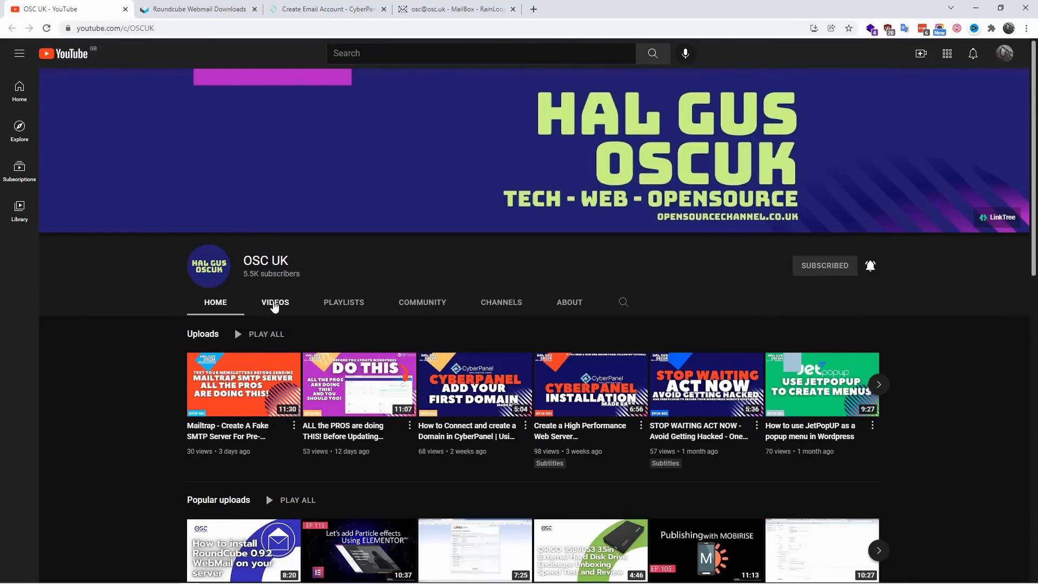
Step: Search the OSC UK channel's videos for Roundcube
click(275, 305)
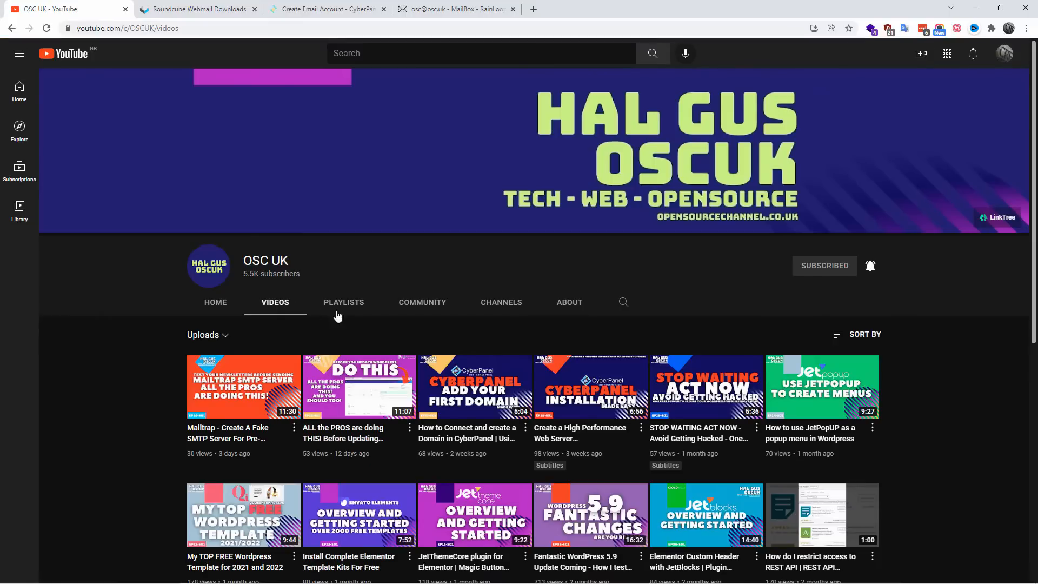
click(624, 303)
text(roundcube.net)
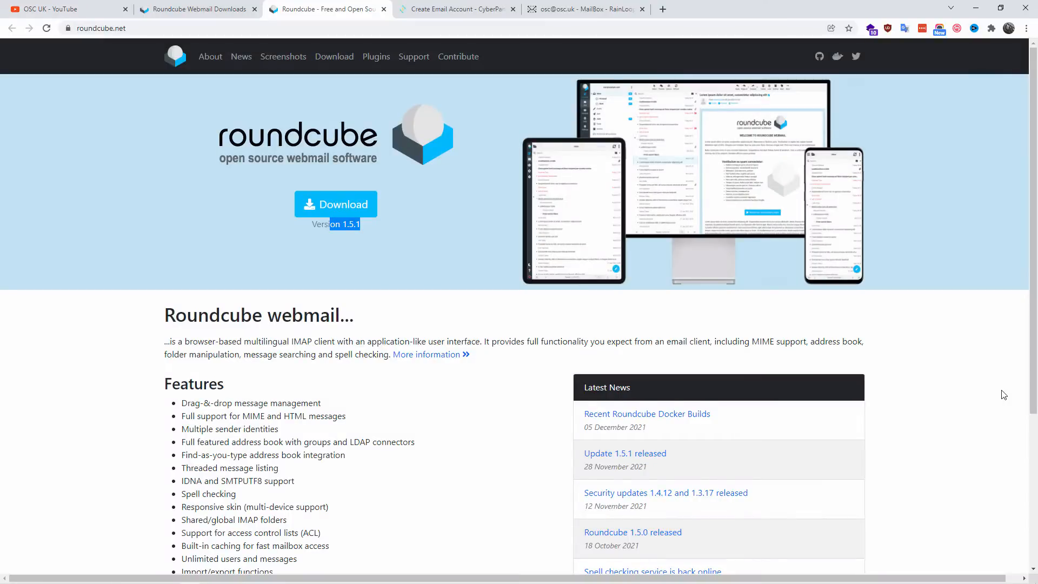
Step: Read the Features list on the Roundcube homepage from message management to PGP encryption, and close that page
scroll(1003, 394, down, 2)
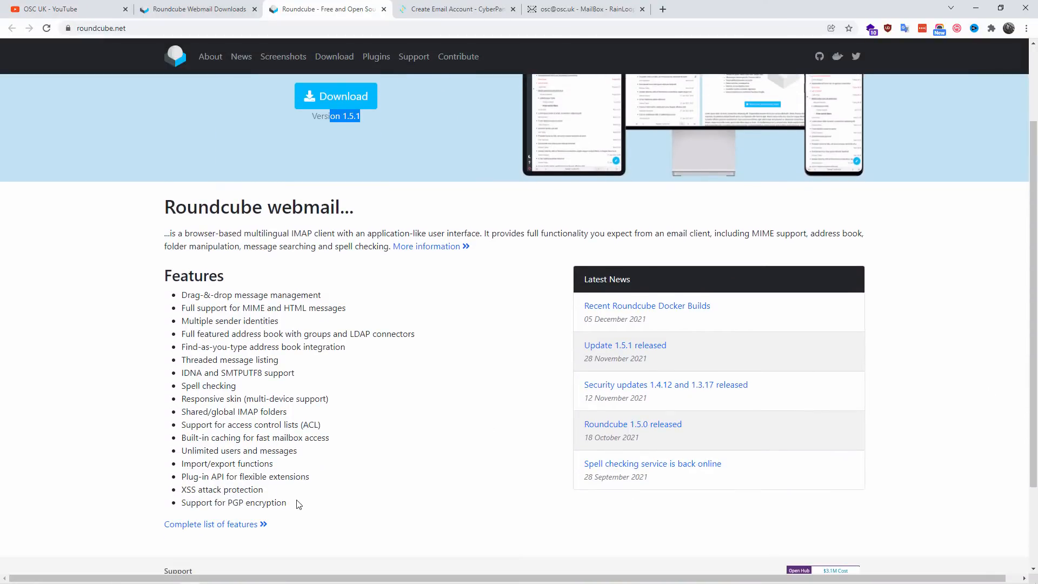
drag(299, 503, 179, 295)
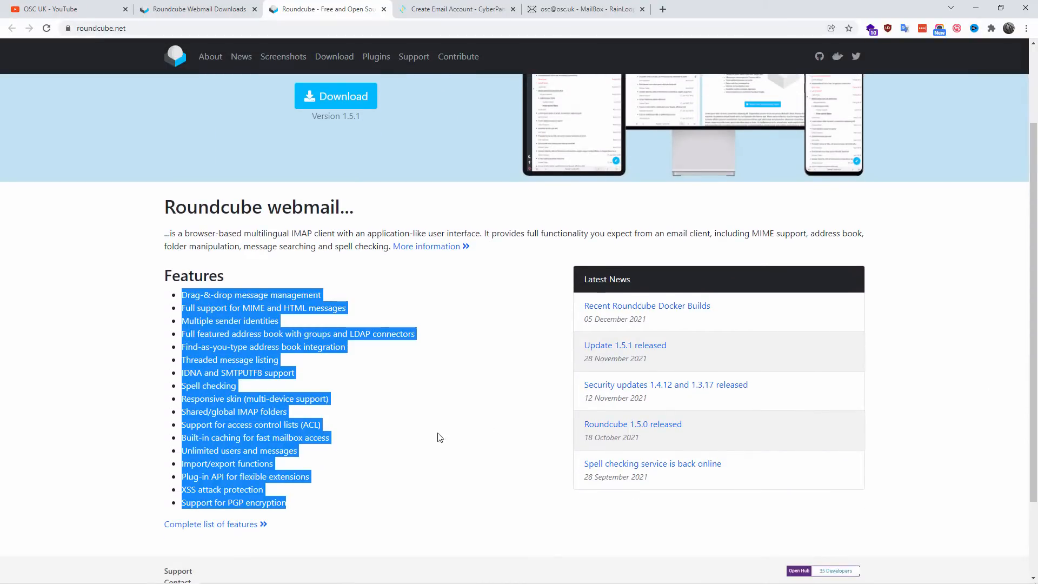
scroll(461, 458, up, 2)
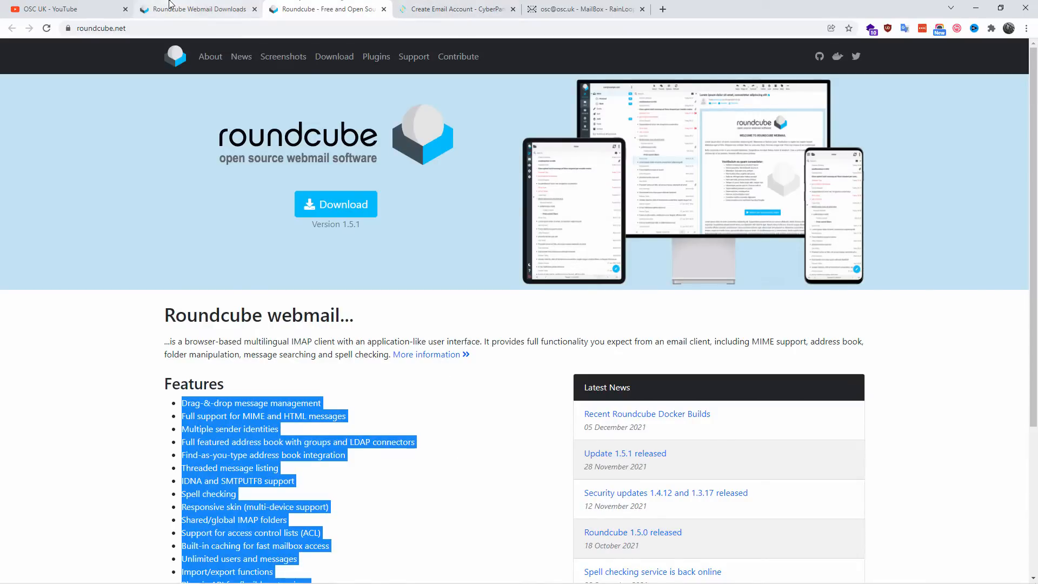
key(ctrl+w)
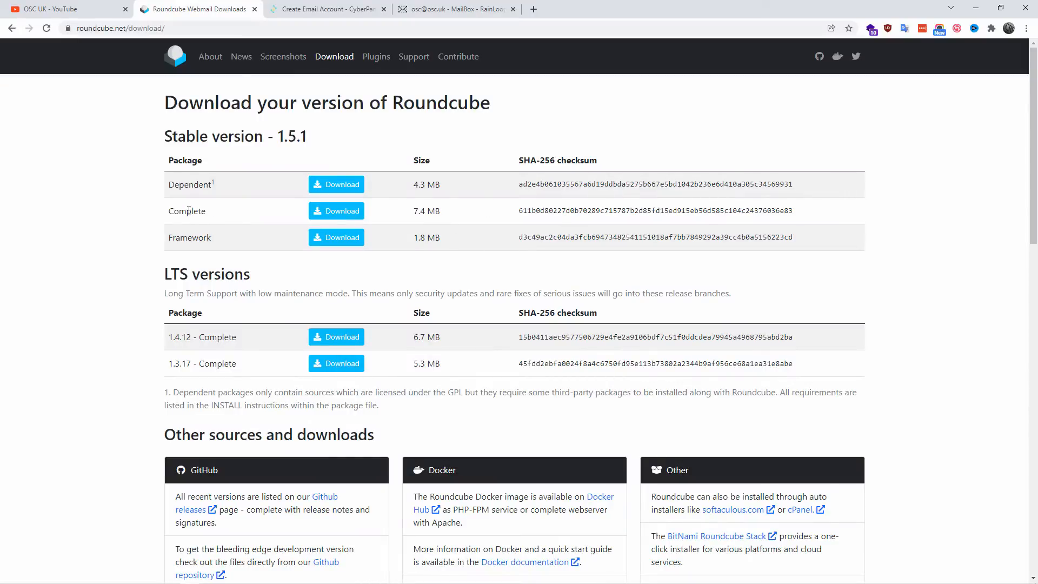
Step: Examine the Complete package of stable version 1.5.1 and the LTS versions on the Roundcube download page
drag(173, 210, 206, 211)
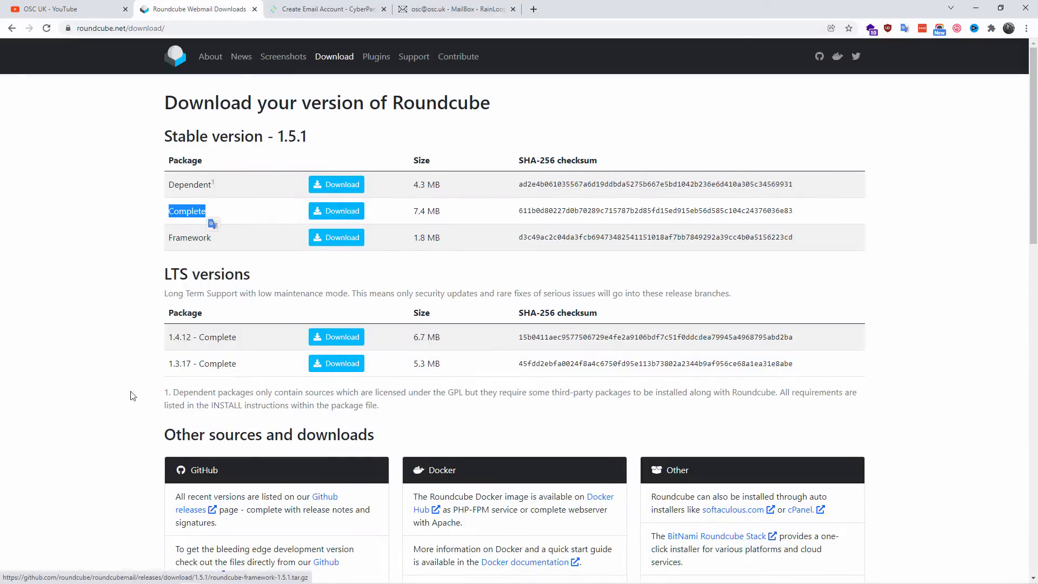
click(164, 334)
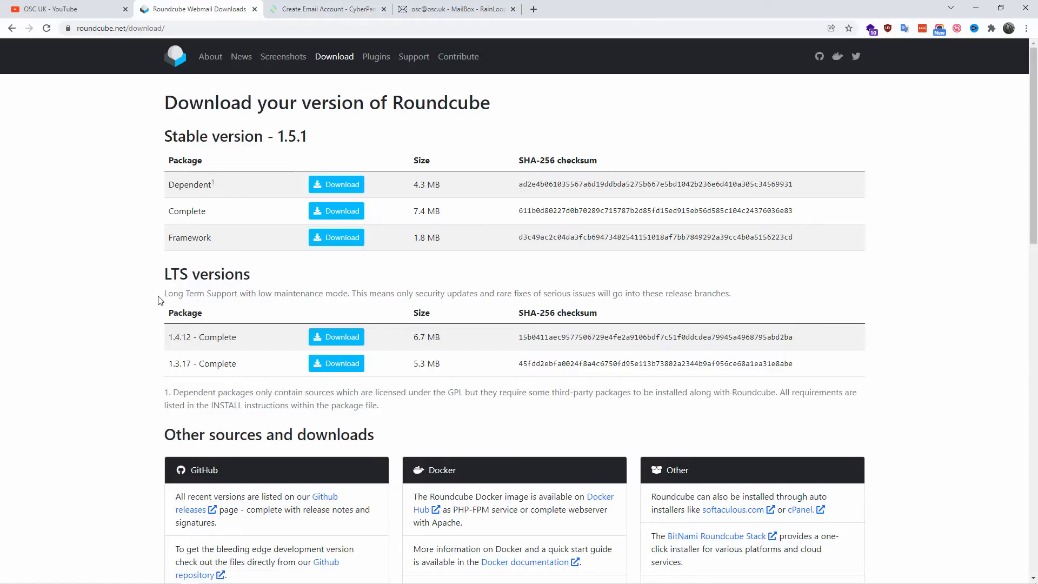
triple_click(168, 277)
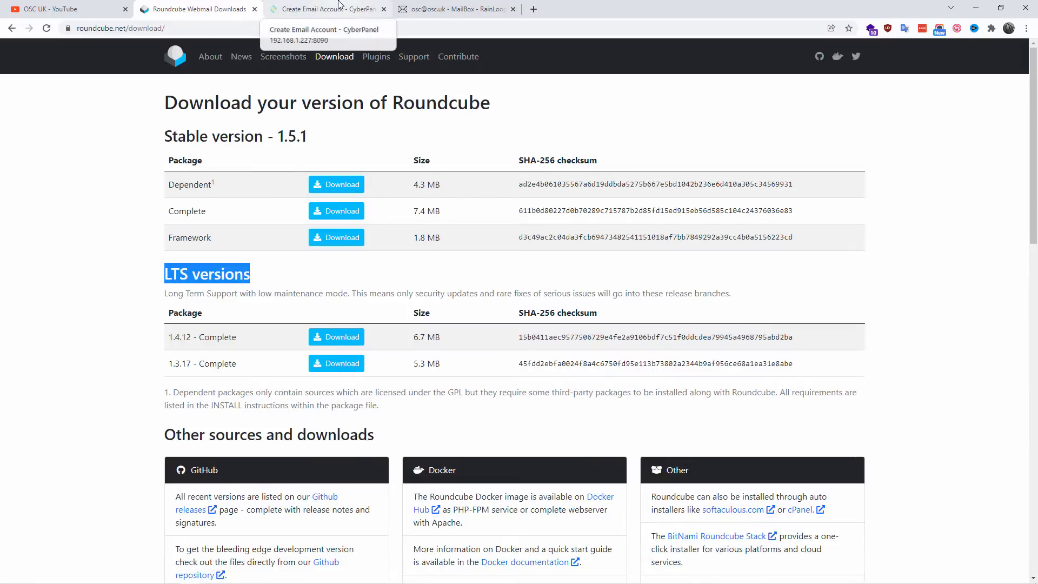
Step: Switch to File Explorer and open the extracted roundcubemail-1.5.1 folder to see its contents
mouse_move(150, 565)
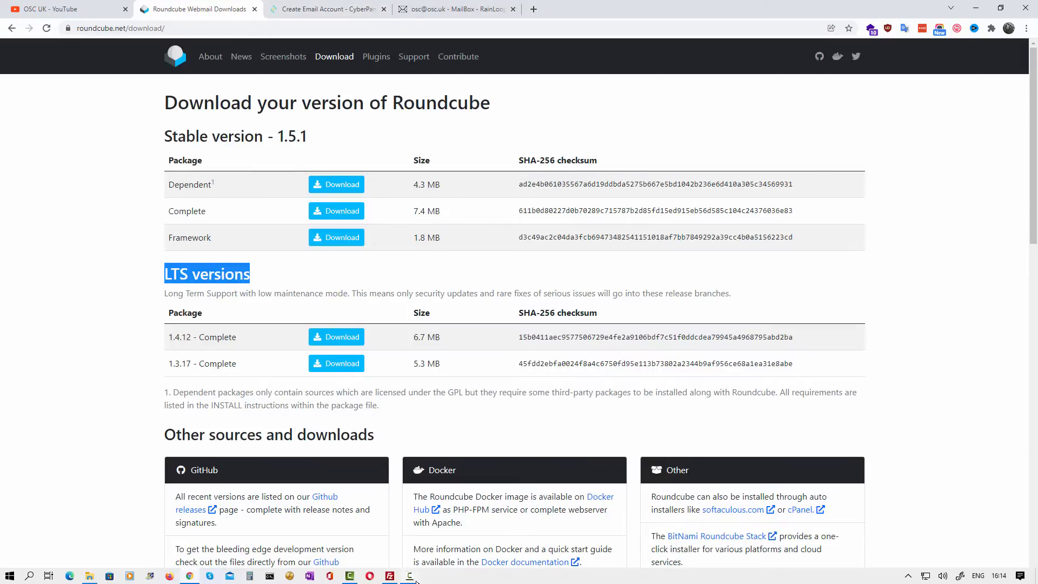
click(89, 577)
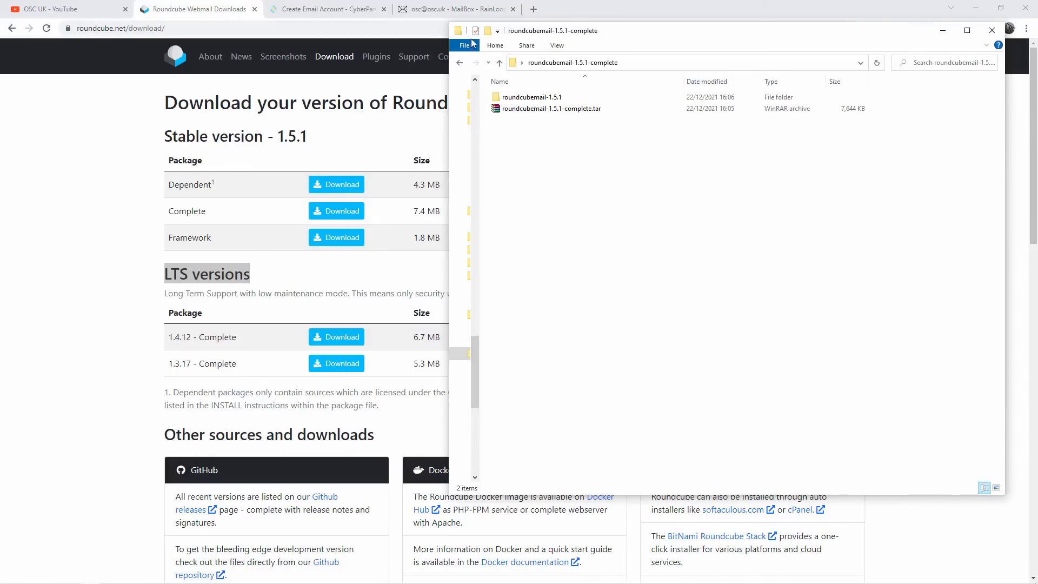
click(557, 101)
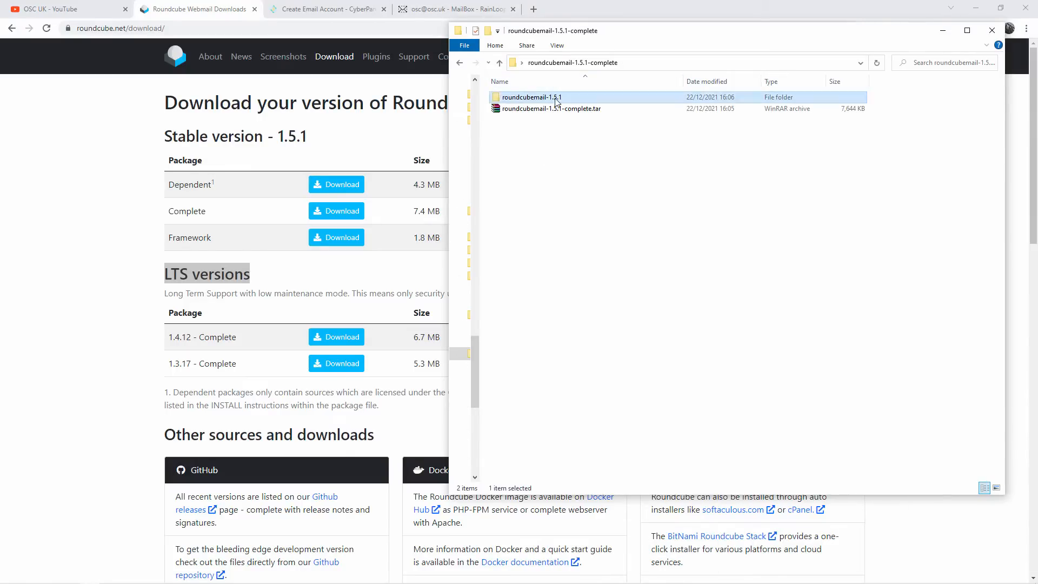
double_click(556, 101)
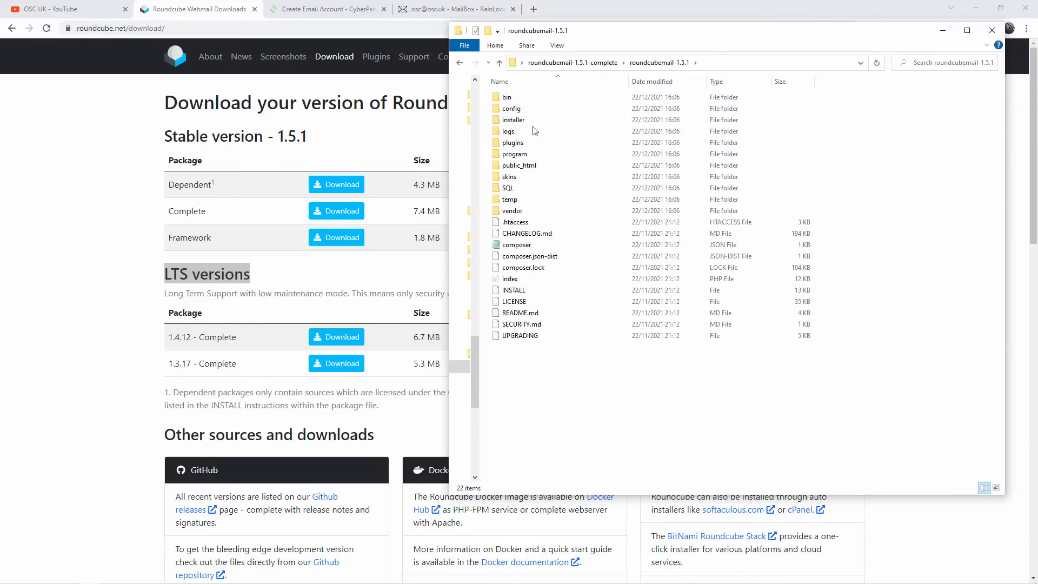
Step: Switch to CyberPanel, collapse its navigation and review the email account details for the osc.uk website
click(328, 7)
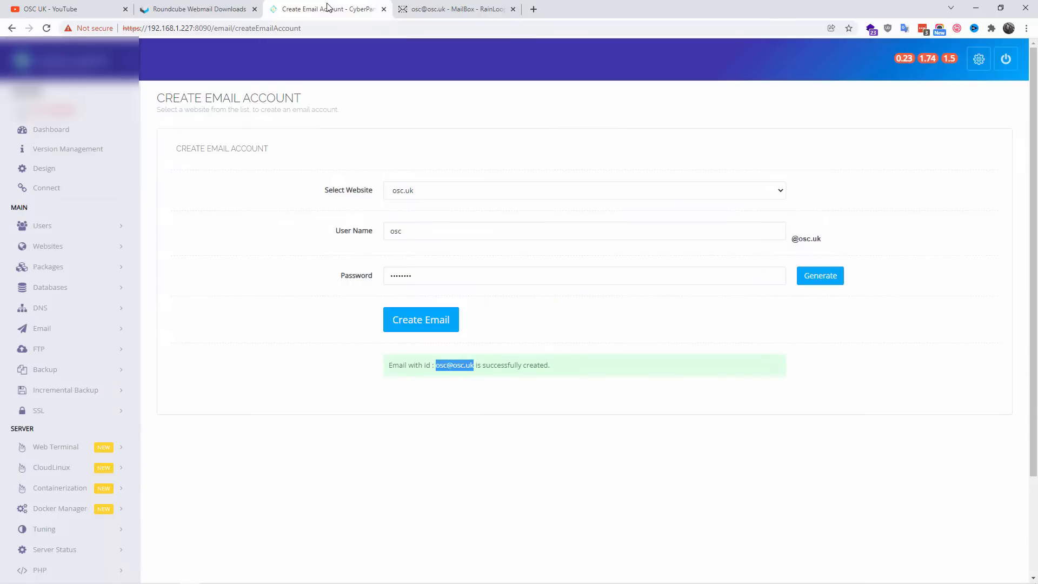
click(304, 237)
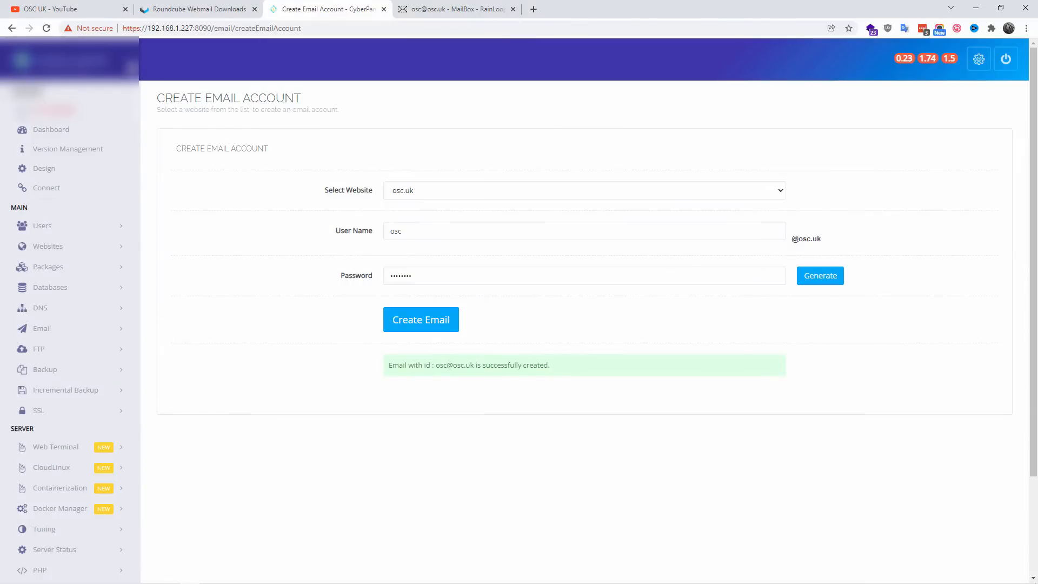
click(131, 62)
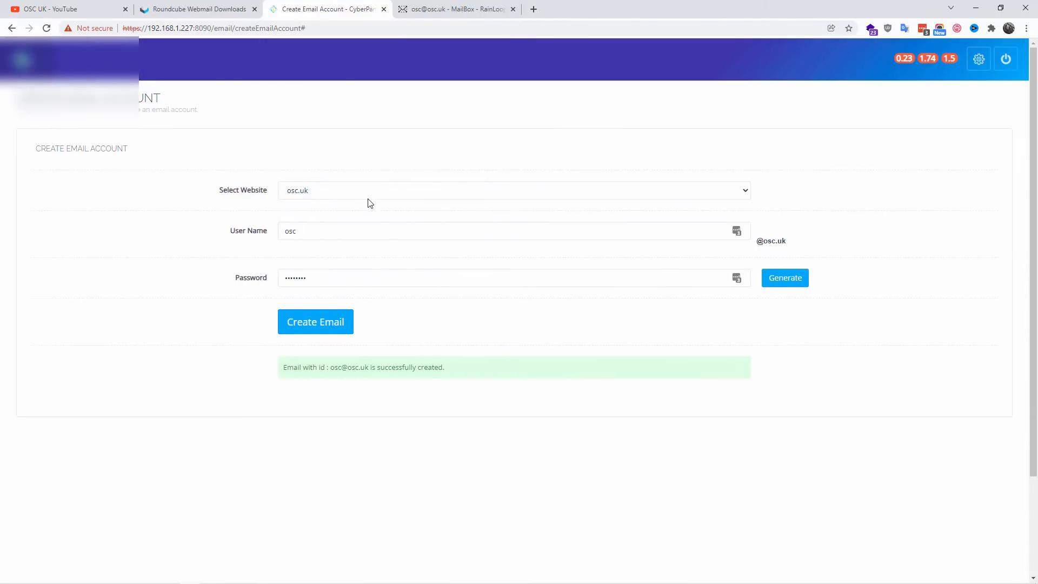
click(368, 197)
click(379, 149)
Step: View the account's mailbox and user options in RainLoop, and return to the account creation message in CyberPanel
click(424, 6)
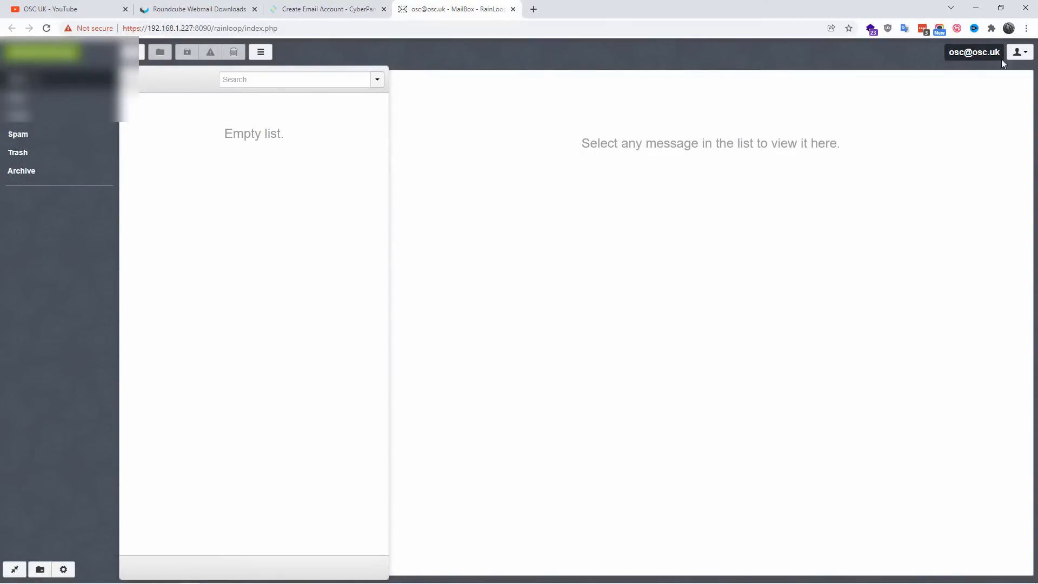
click(1020, 52)
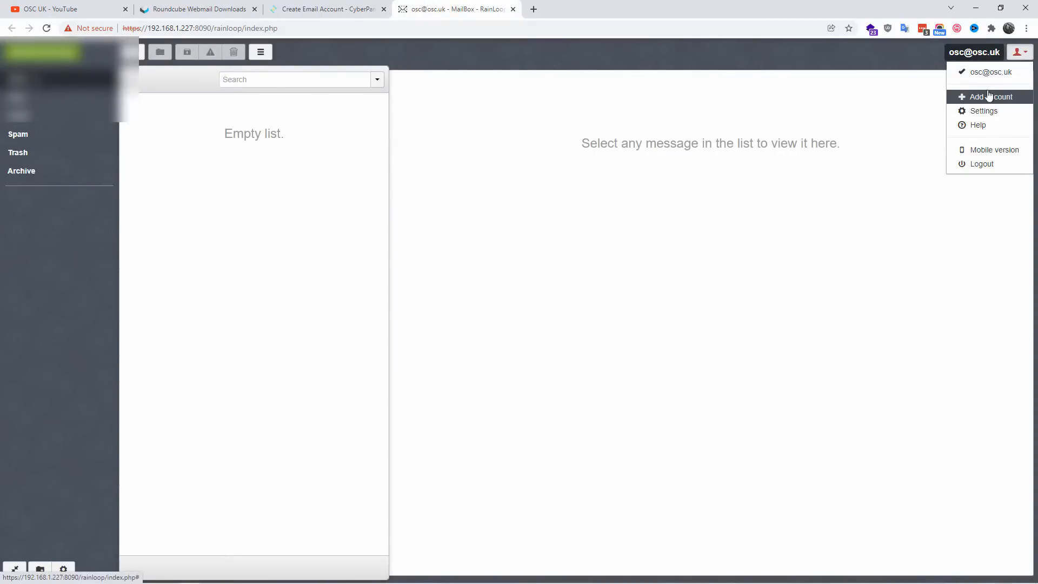
click(346, 8)
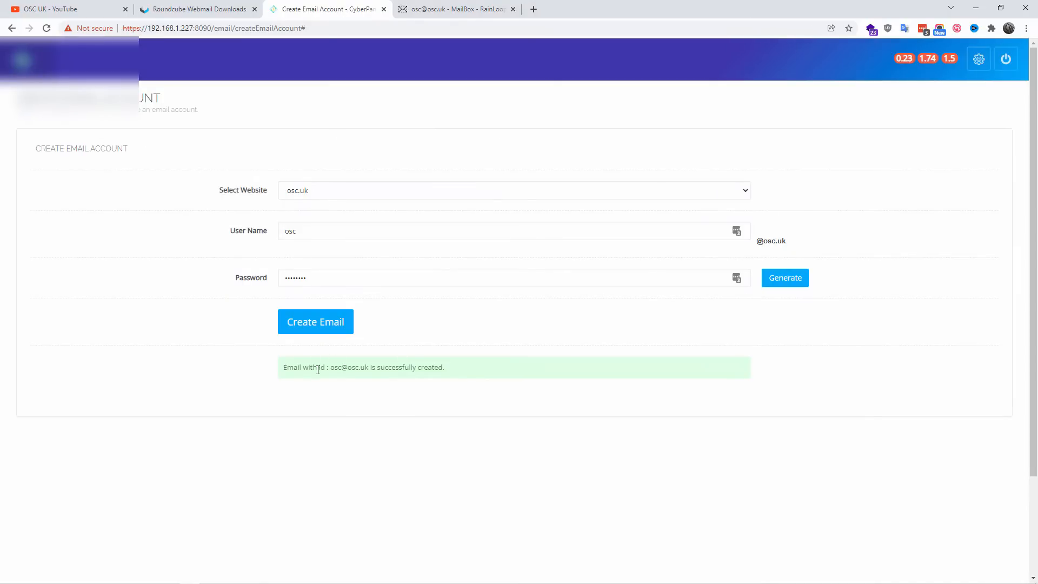
drag(318, 369, 445, 389)
click(412, 459)
Step: Start a child domain in CyberPanel under the osc.uk website with the domain name webmail.osc.uk
click(44, 61)
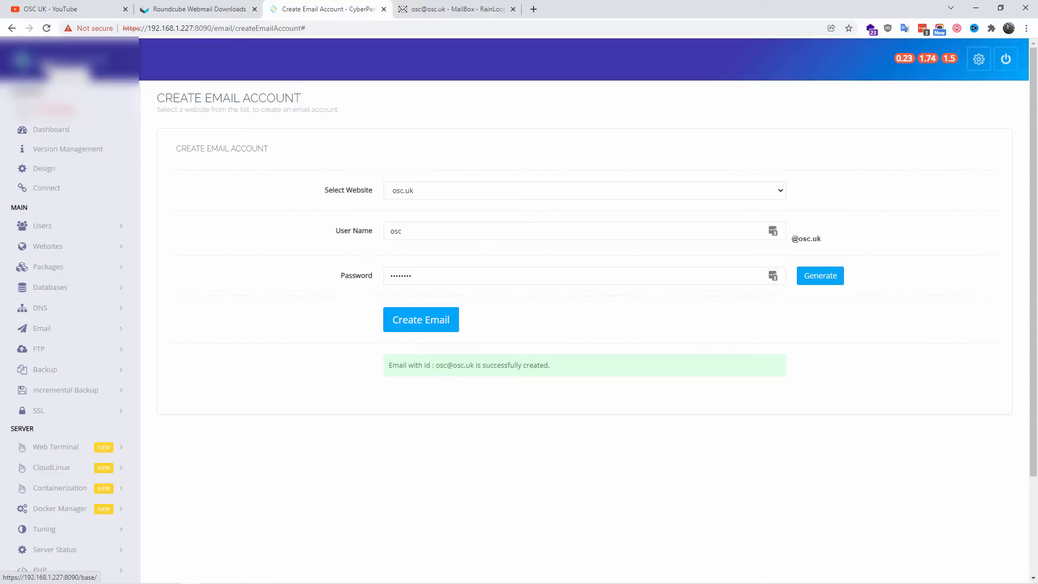
click(651, 195)
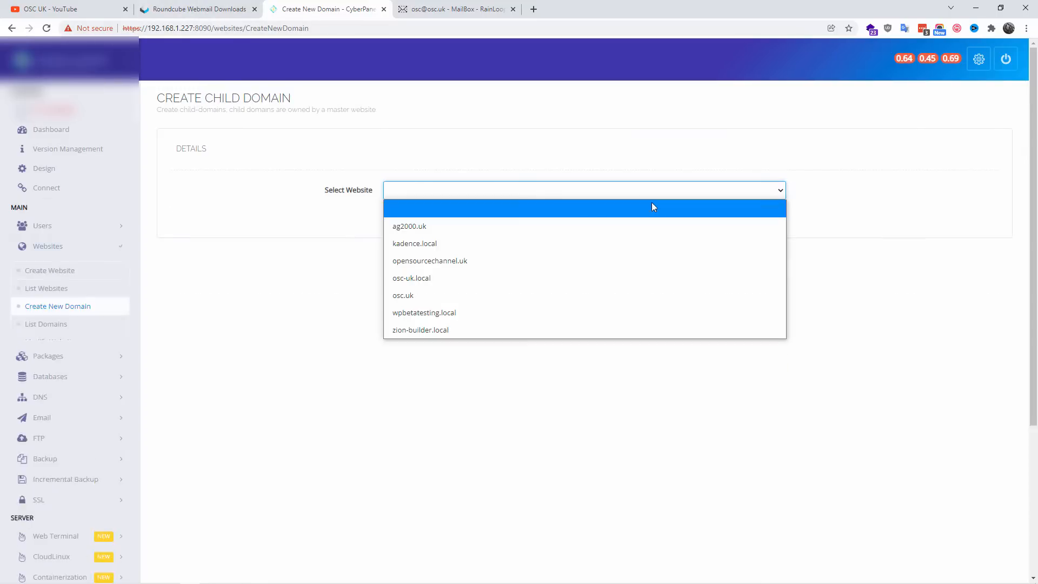
click(420, 294)
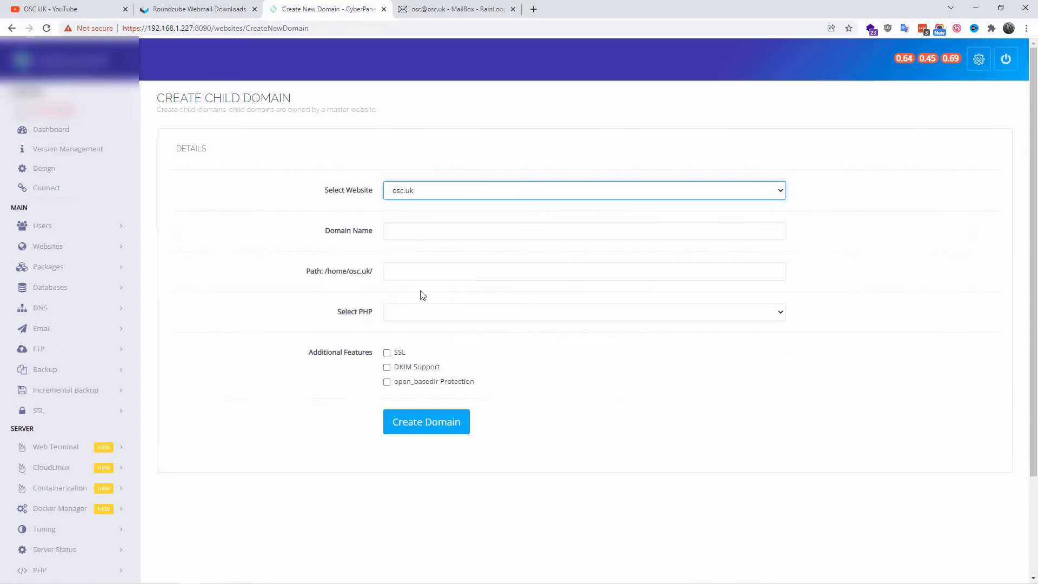
click(435, 233)
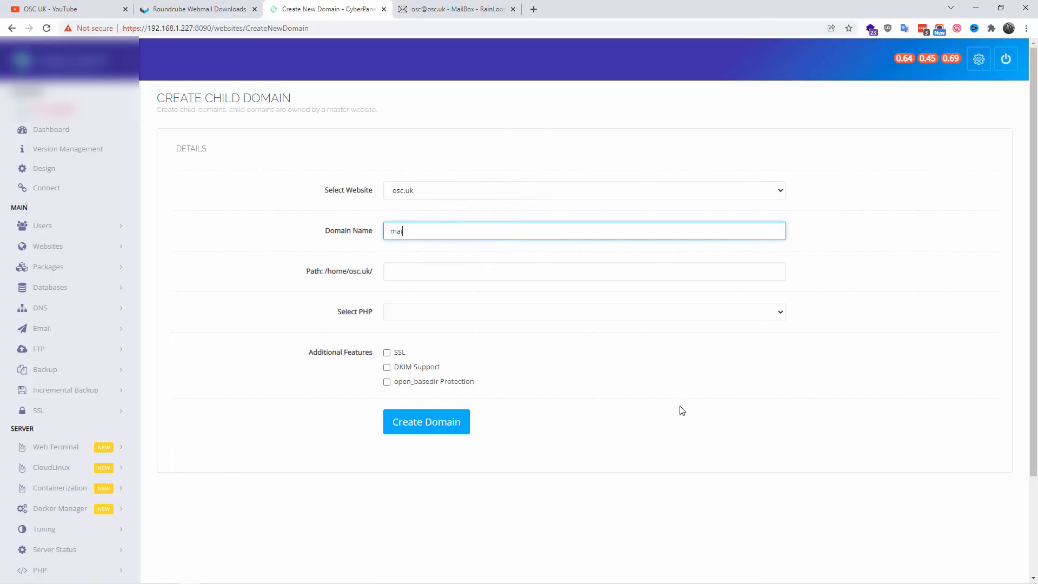
click(429, 271)
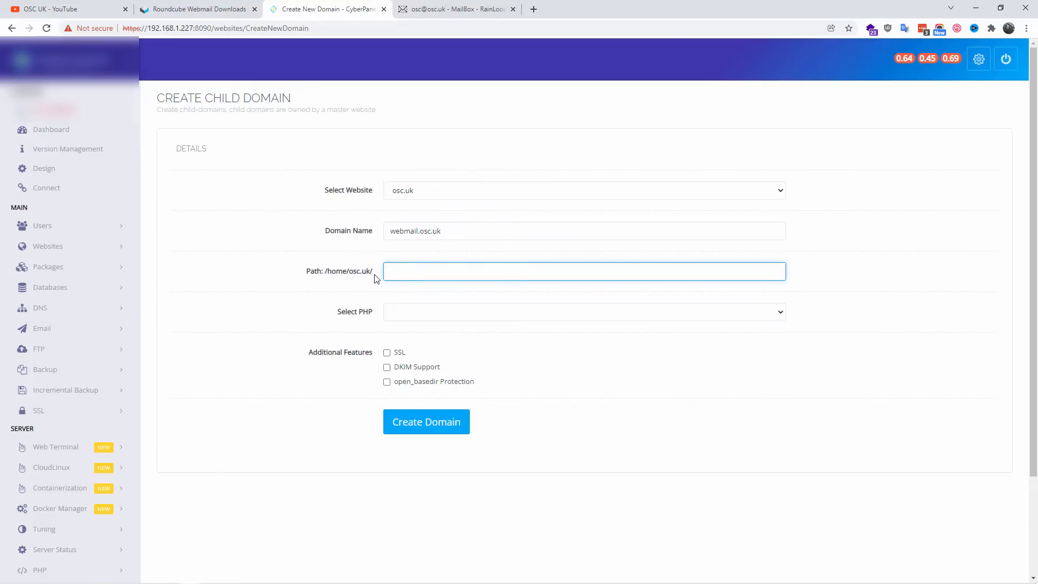
Step: View the available PHP versions for the child domain, and check the Roundcube download page for installation information
click(422, 313)
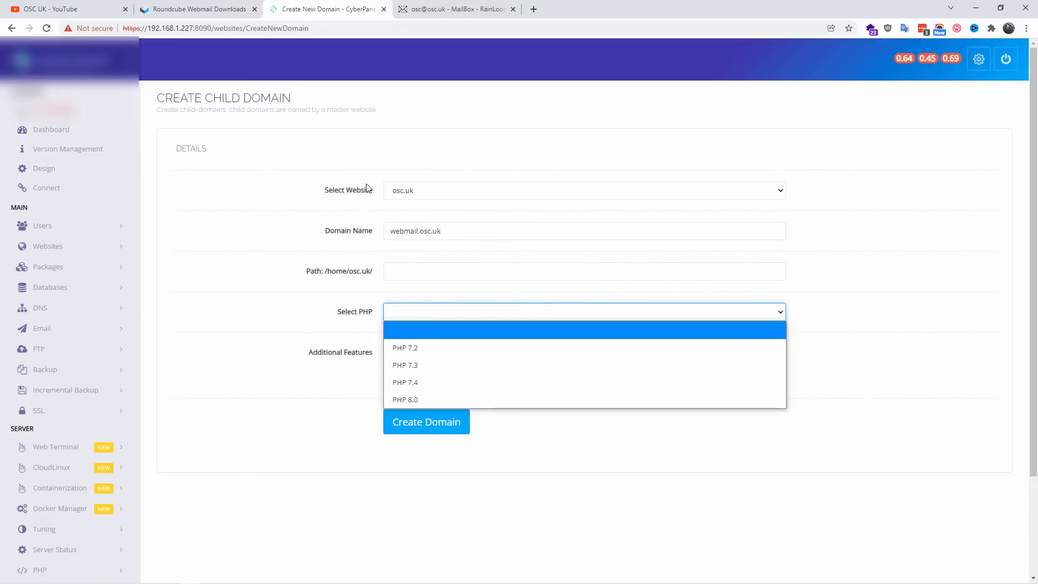
click(262, 3)
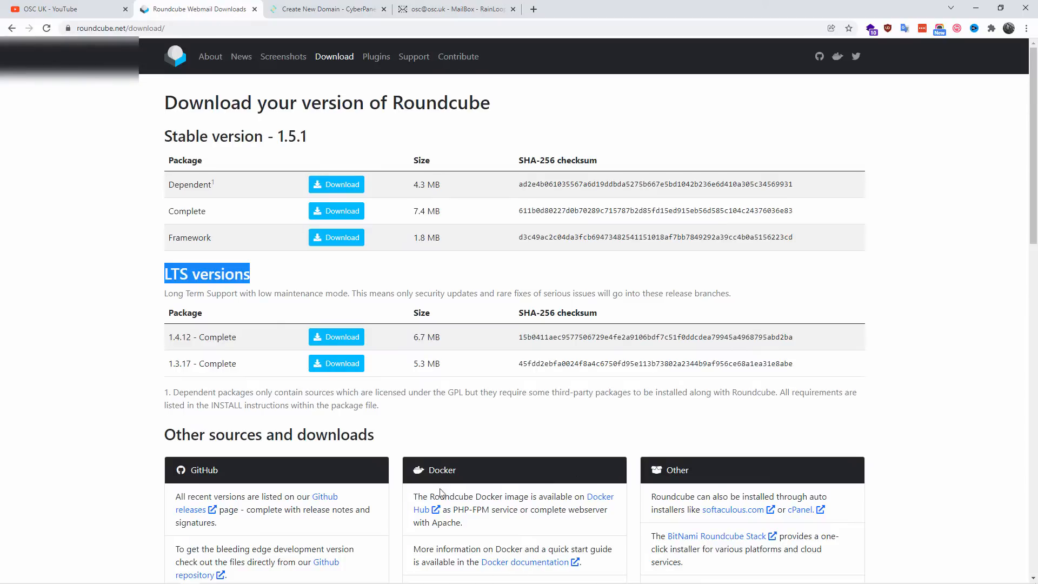
scroll(436, 367, down, 10)
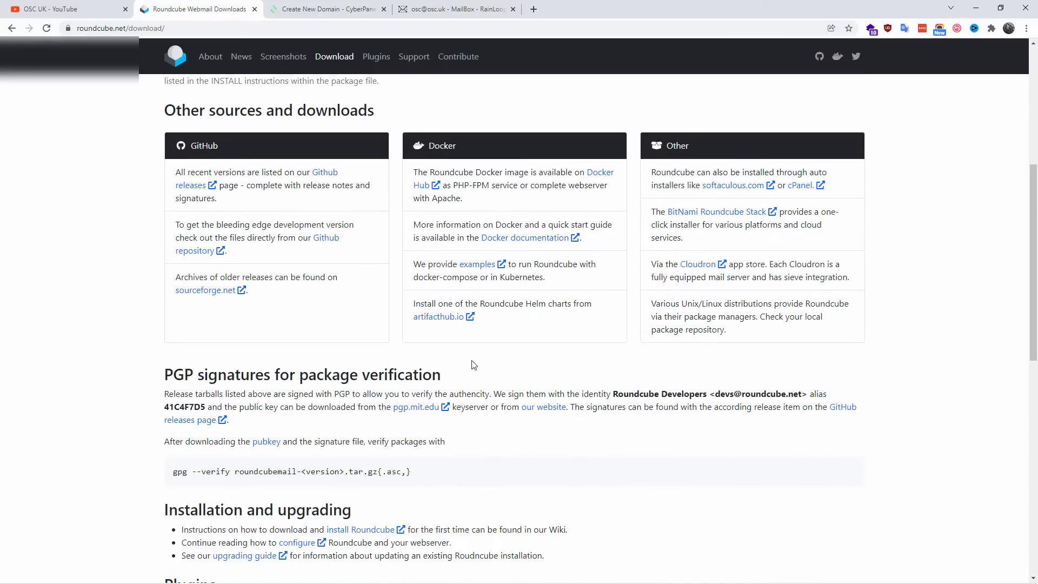
scroll(510, 429, down, 4)
scroll(510, 428, up, 6)
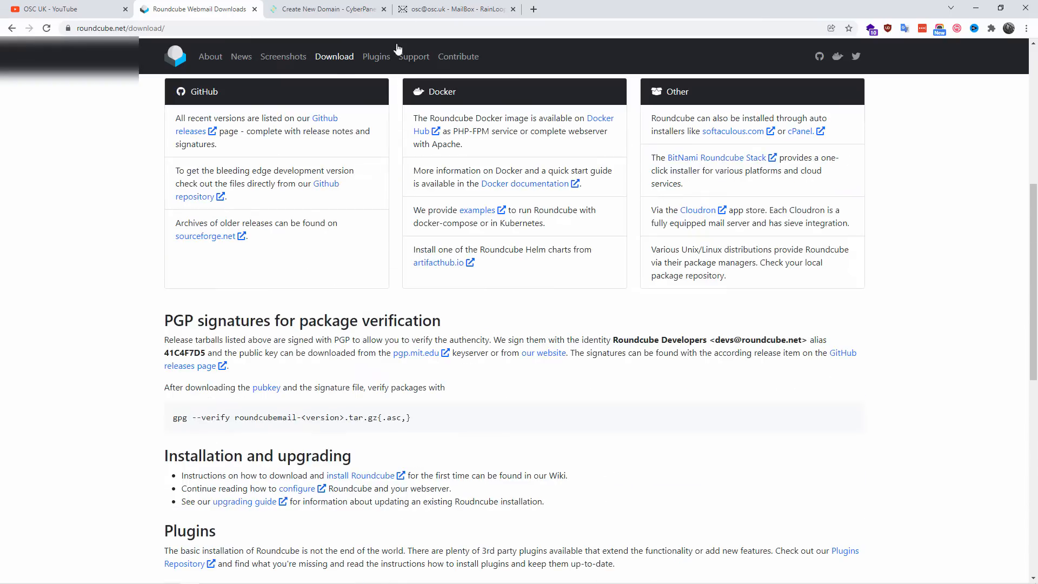
click(352, 6)
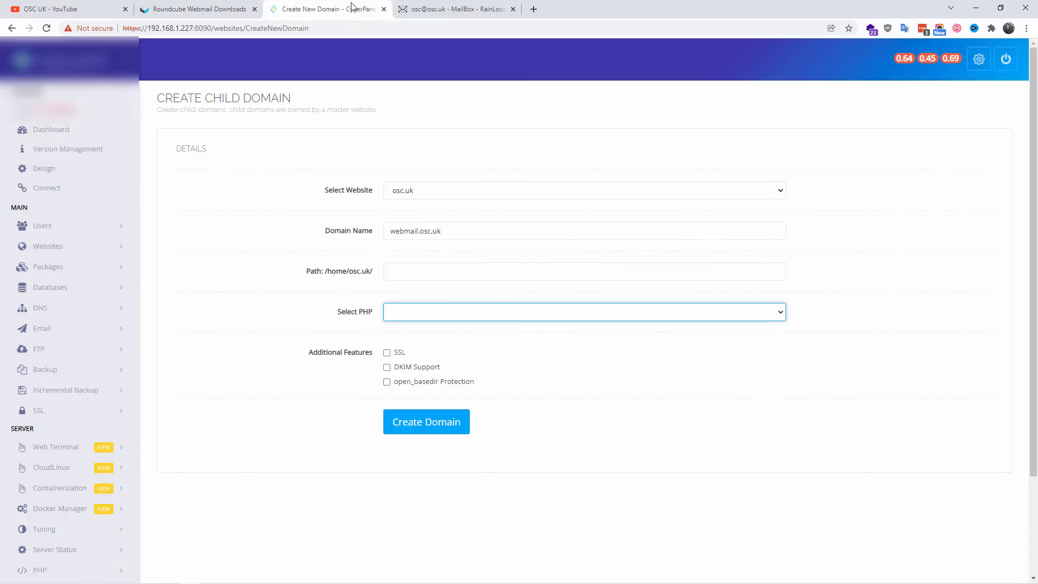
Step: Create the webmail.osc.uk child domain with PHP 7.2 and SSL, leaving the path empty, and open its website
click(463, 320)
click(439, 346)
click(389, 352)
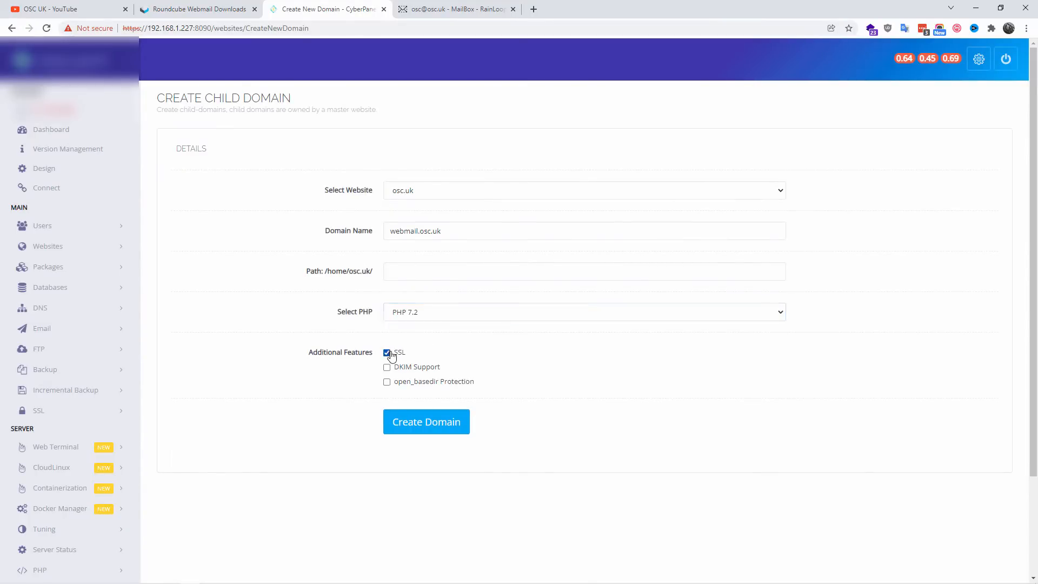
click(388, 368)
click(387, 368)
click(387, 353)
click(386, 353)
click(426, 422)
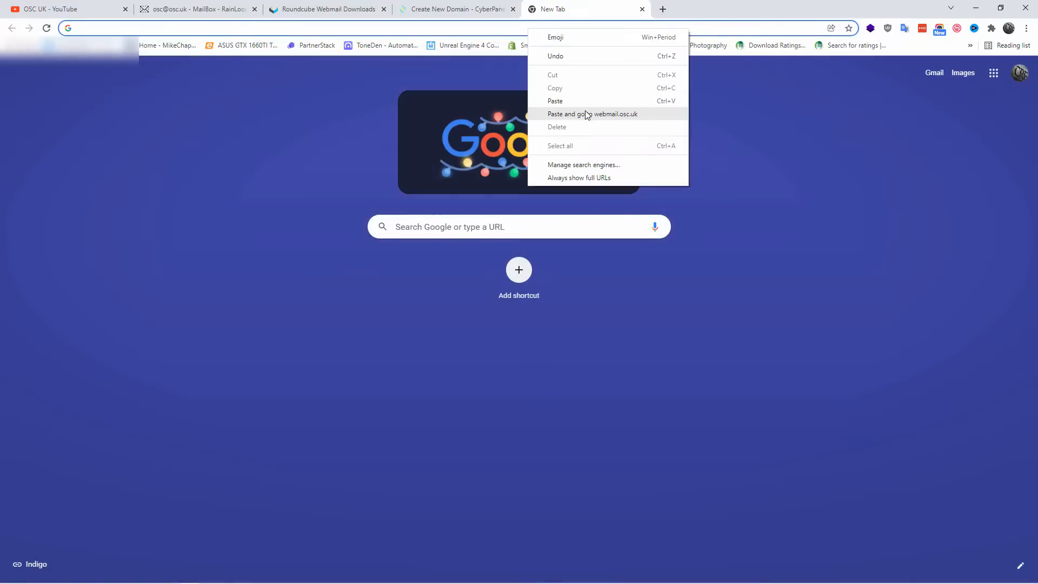
click(585, 113)
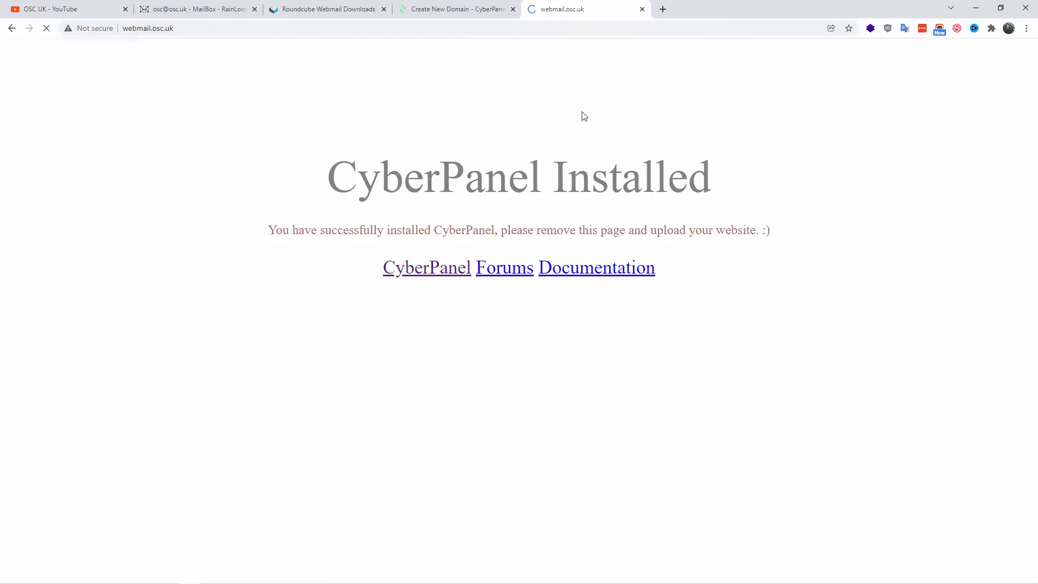
Step: Return to CyberPanel, list the child domains, and open the management page for webmail.osc.uk
drag(319, 195, 804, 190)
click(428, 5)
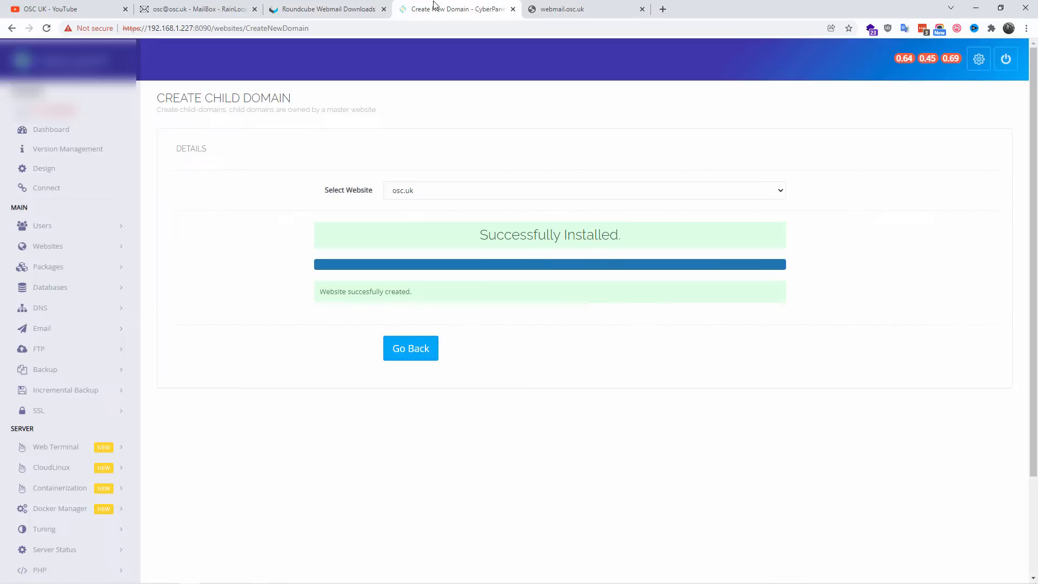
click(409, 354)
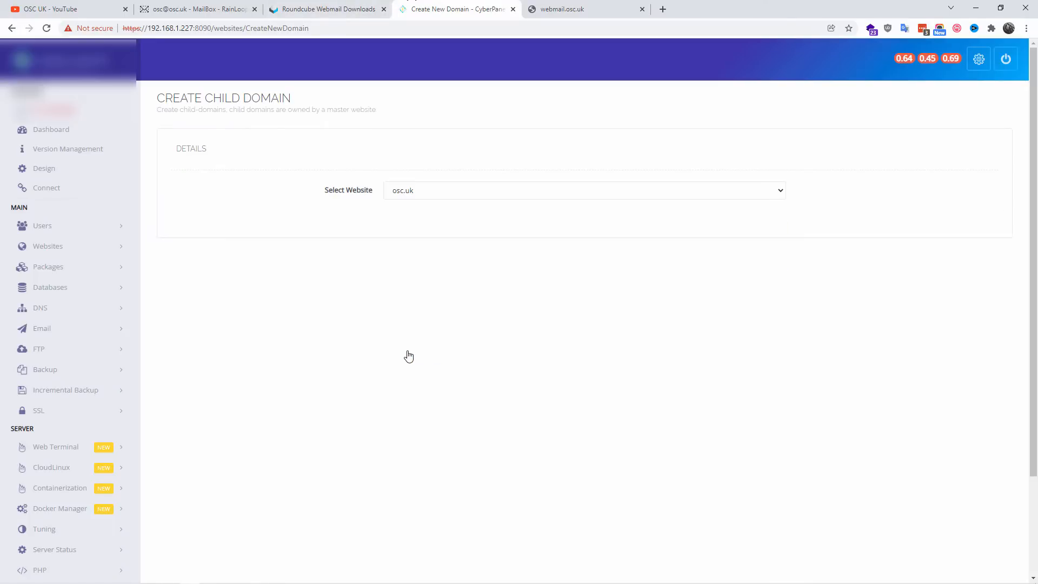
click(53, 250)
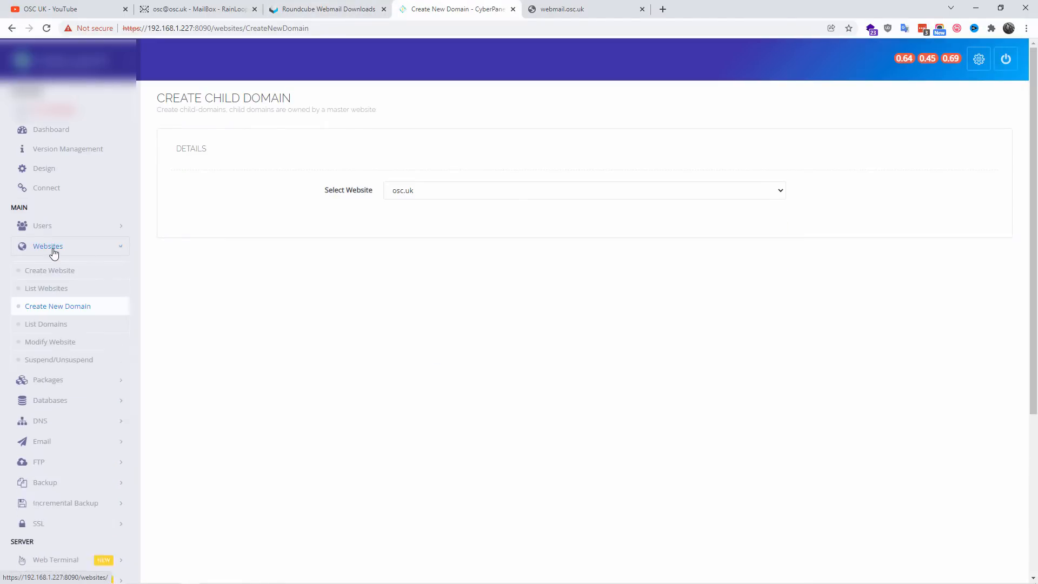
click(59, 331)
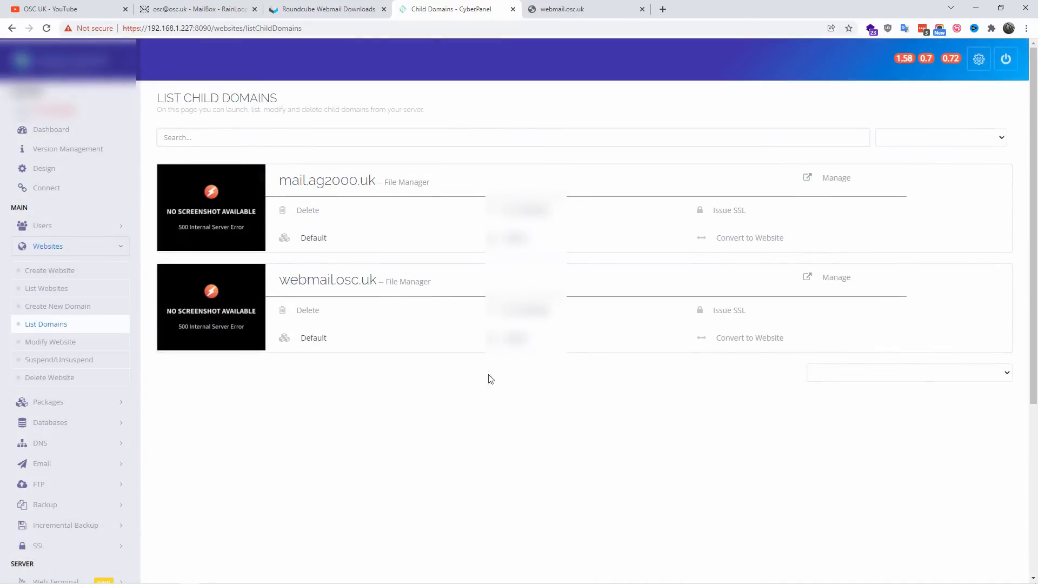
click(827, 279)
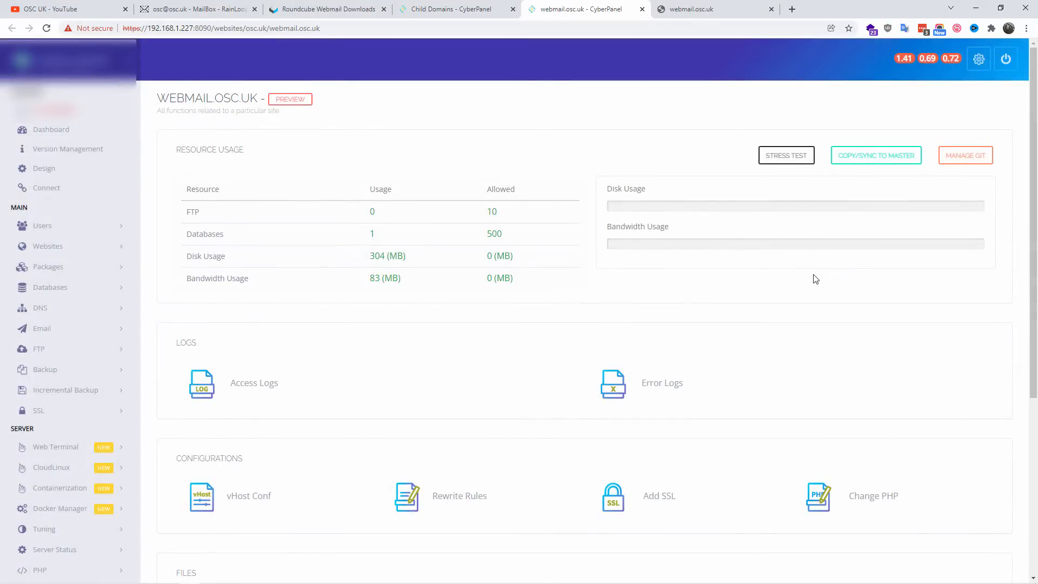
Step: Open the webmail.osc.uk folder in the child domain's File Manager
scroll(809, 281, down, 5)
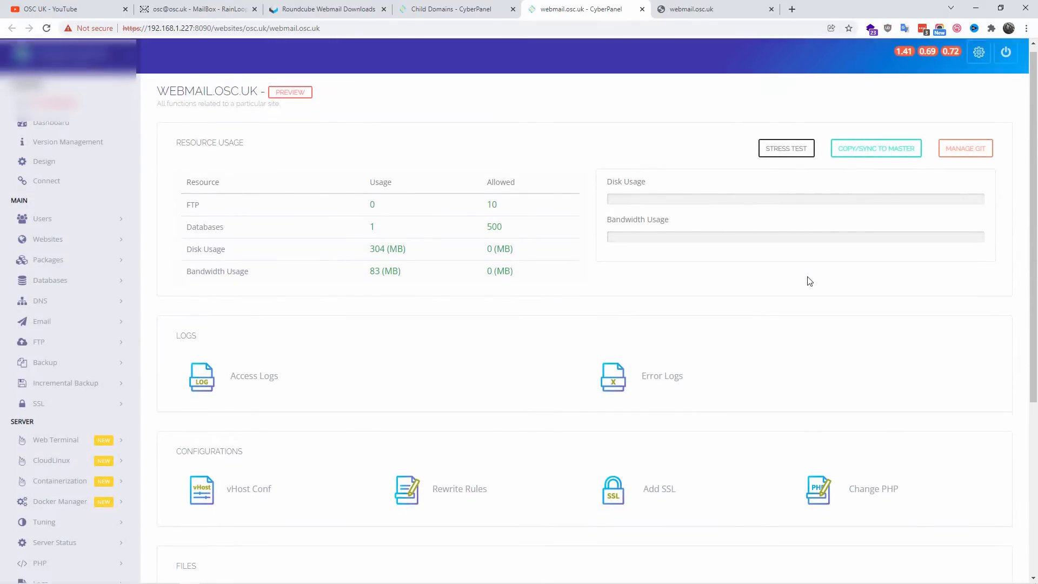
scroll(780, 271, down, 1)
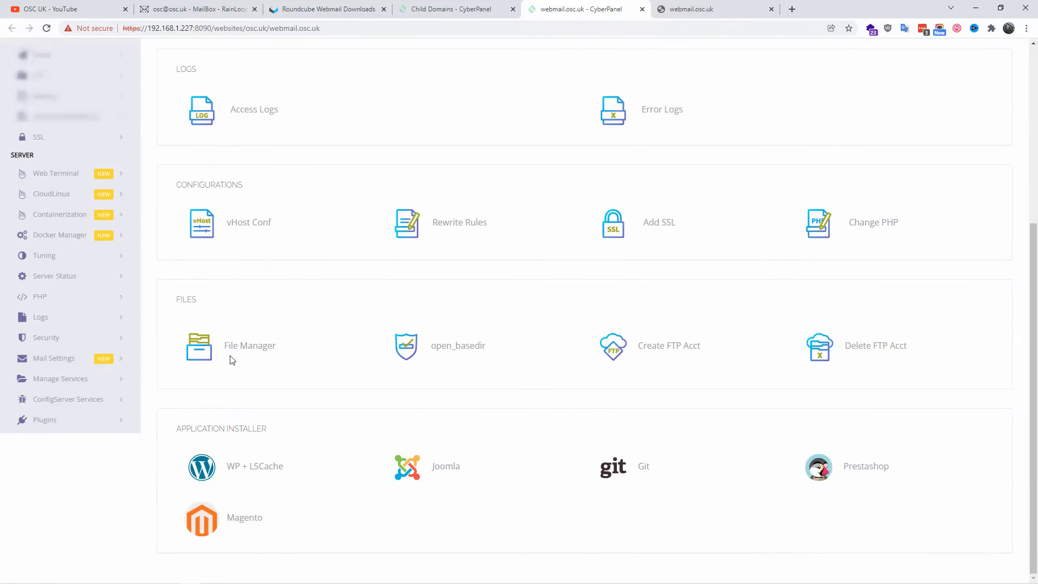
click(244, 347)
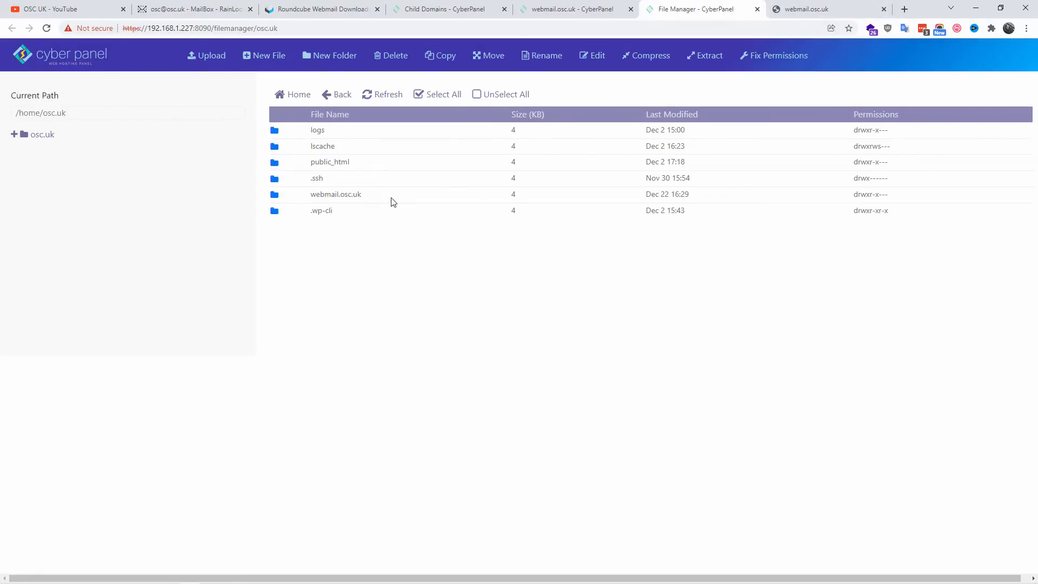
double_click(393, 198)
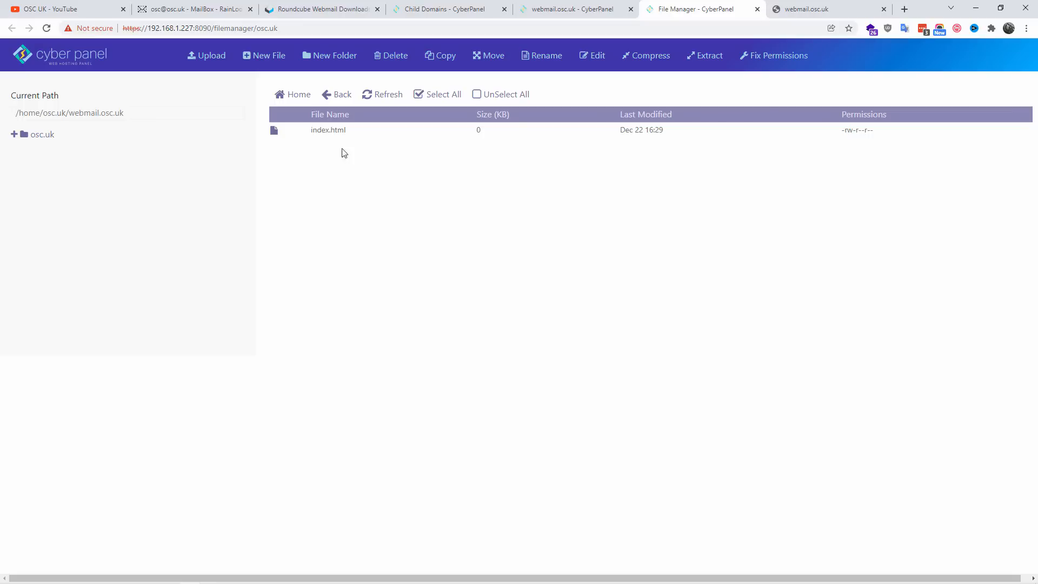
Step: Permanently delete index.html from the webmail.osc.uk folder, skipping the trash, and reload the webmail.osc.uk website
click(383, 133)
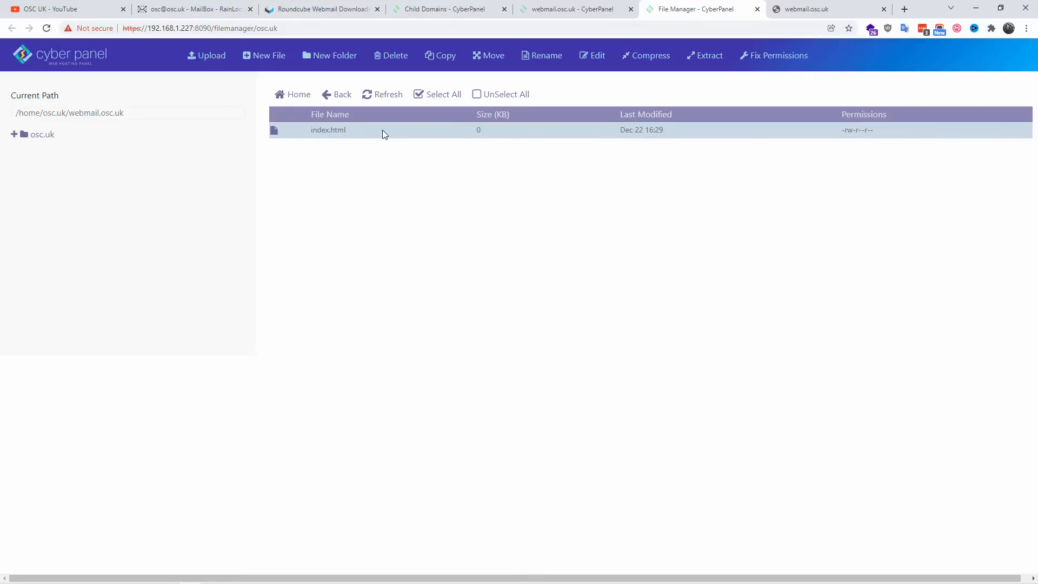
click(396, 56)
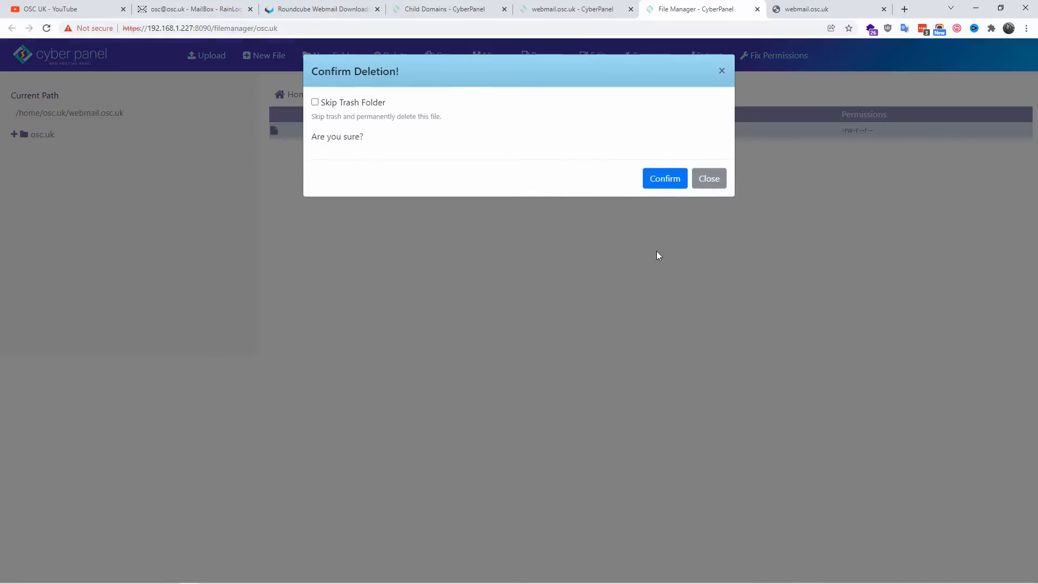
click(315, 103)
click(673, 183)
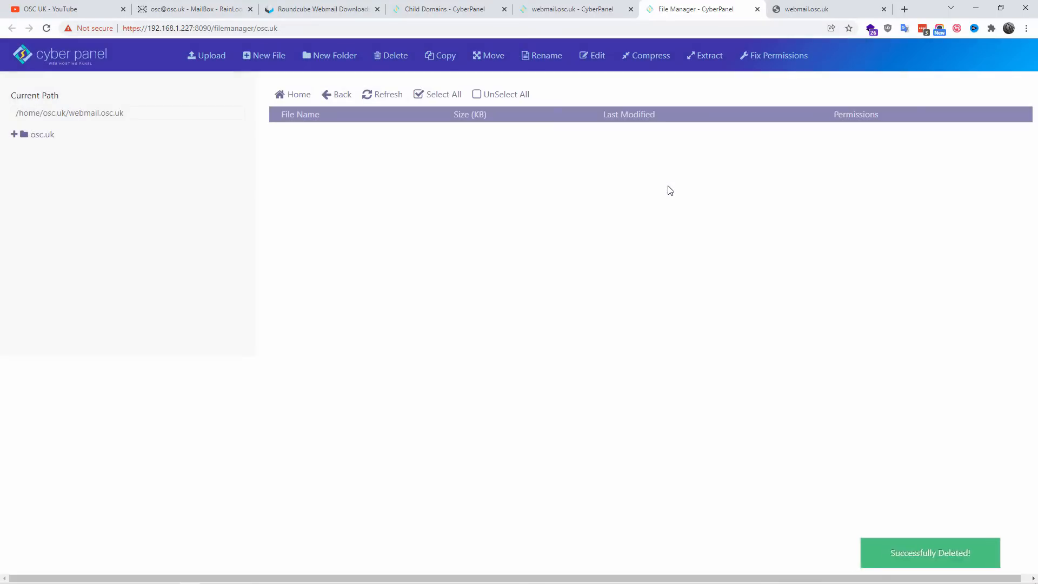
click(818, 11)
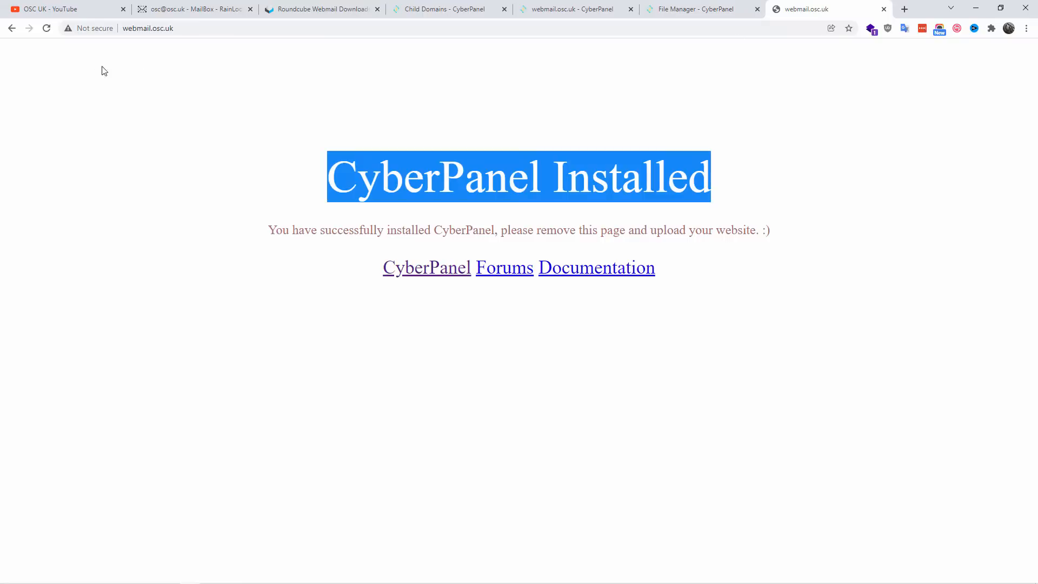
click(46, 28)
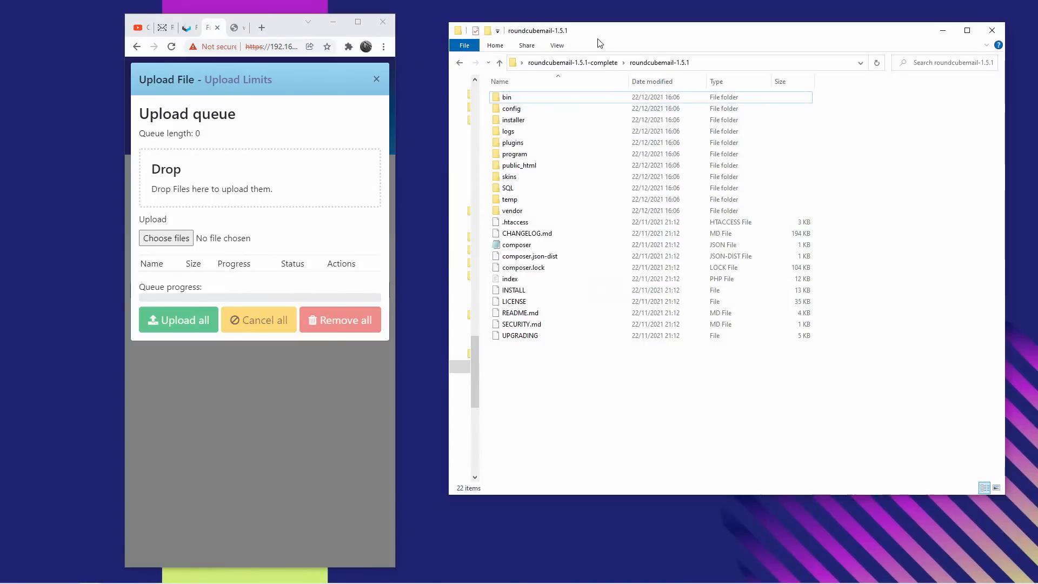
Step: Upload the roundcubemail-1.5.1-complete.tar.gz archive from the local roundcubemail-1.5.1-complete folder into the webmail.osc.uk folder
click(607, 64)
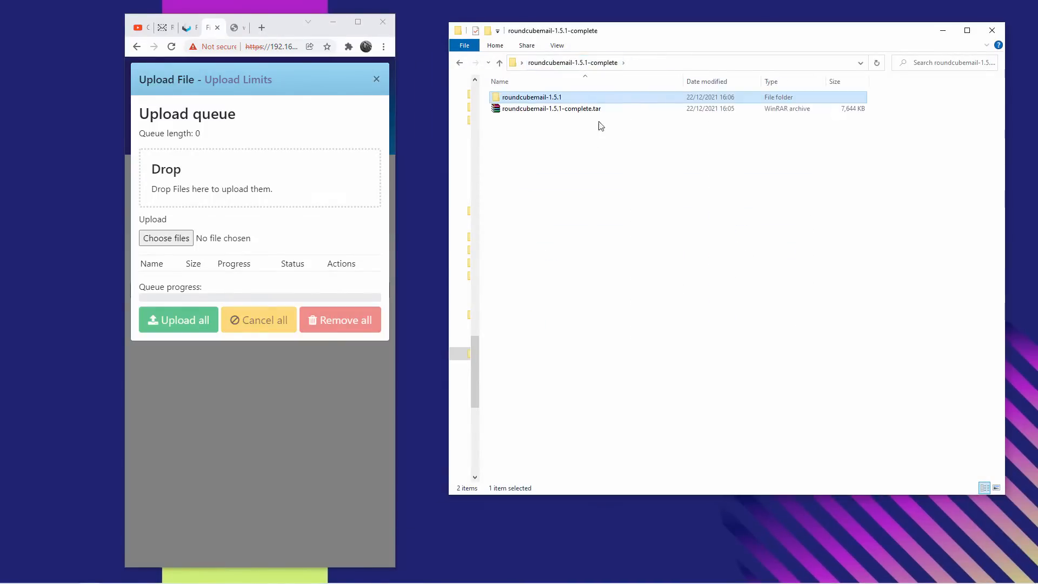
click(595, 109)
drag(589, 113, 264, 190)
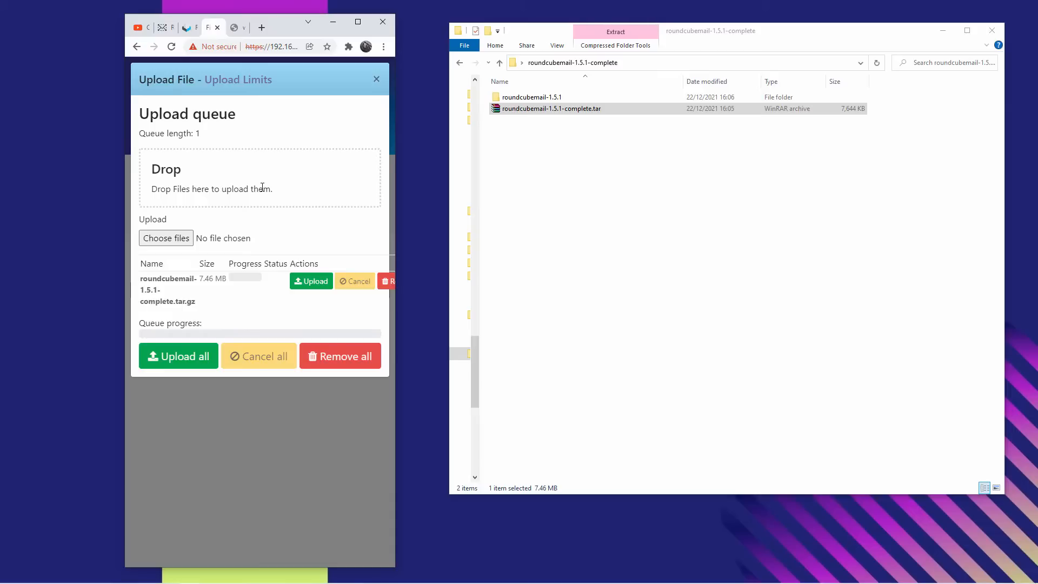
click(321, 284)
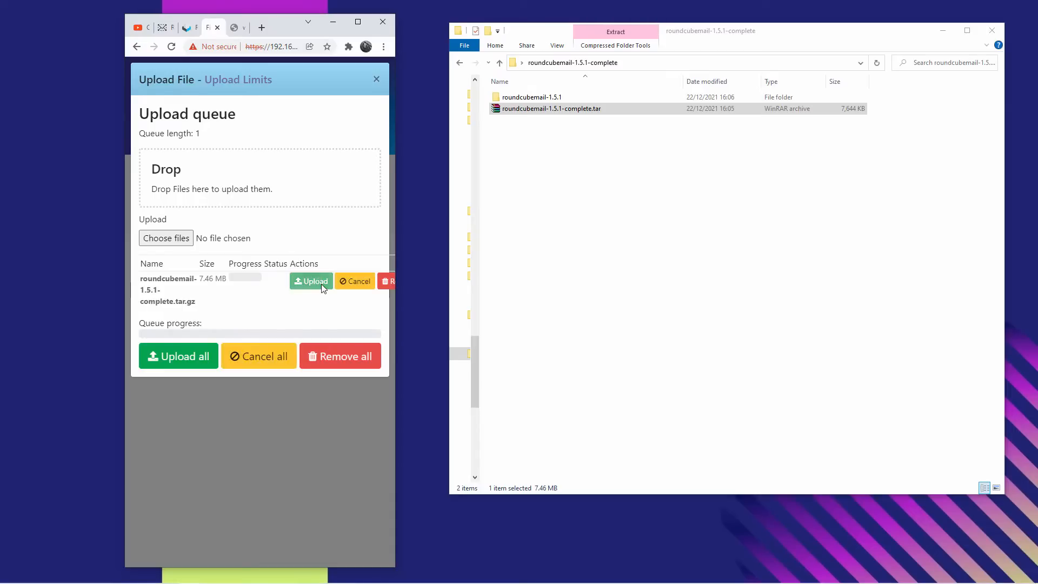
click(992, 31)
click(358, 22)
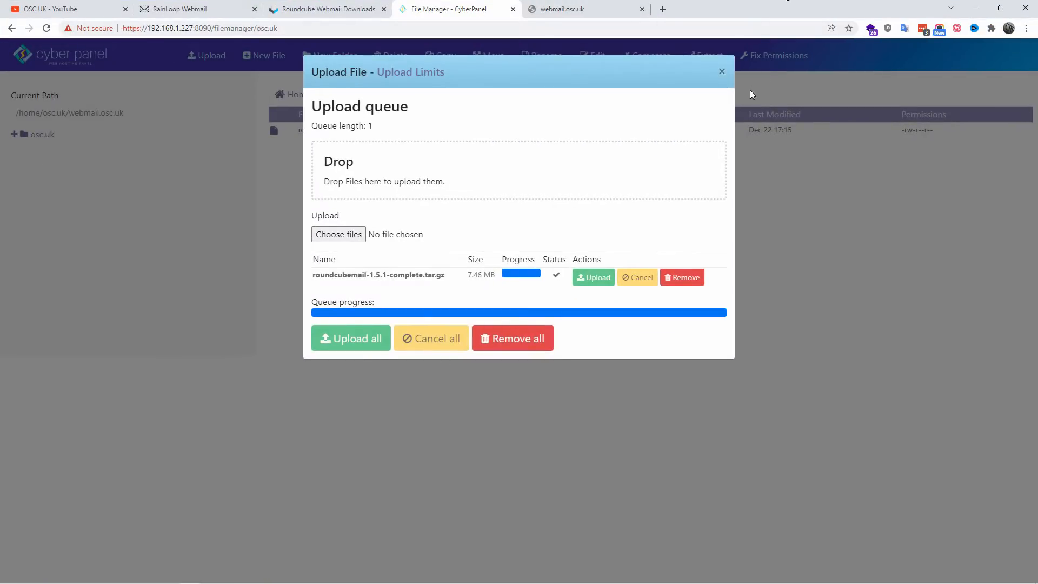
click(721, 72)
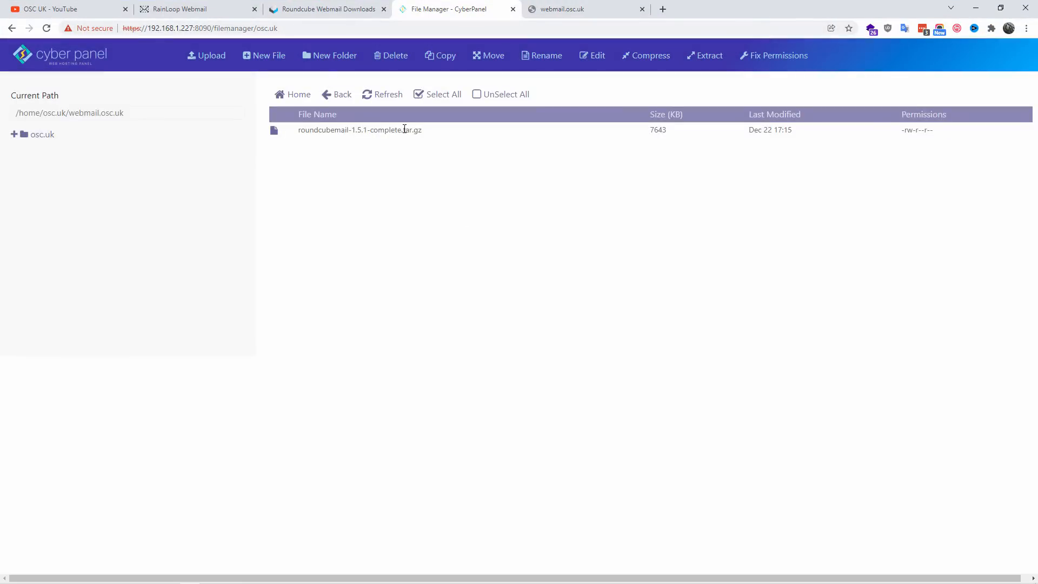
Step: Extract roundcubemail-1.5.1-complete.tar.gz inside the webmail.osc.uk folder
click(404, 130)
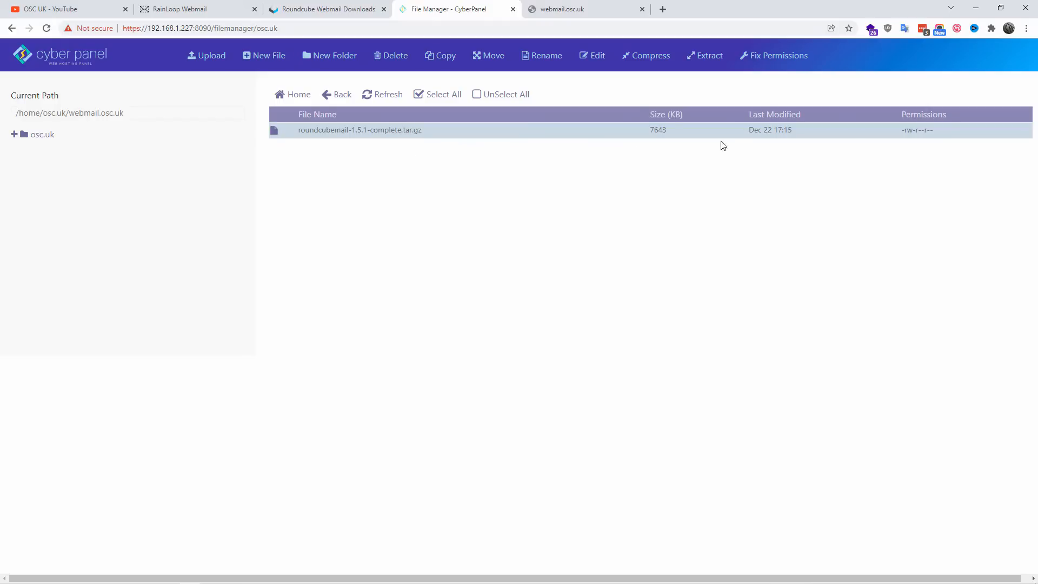
right_click(411, 137)
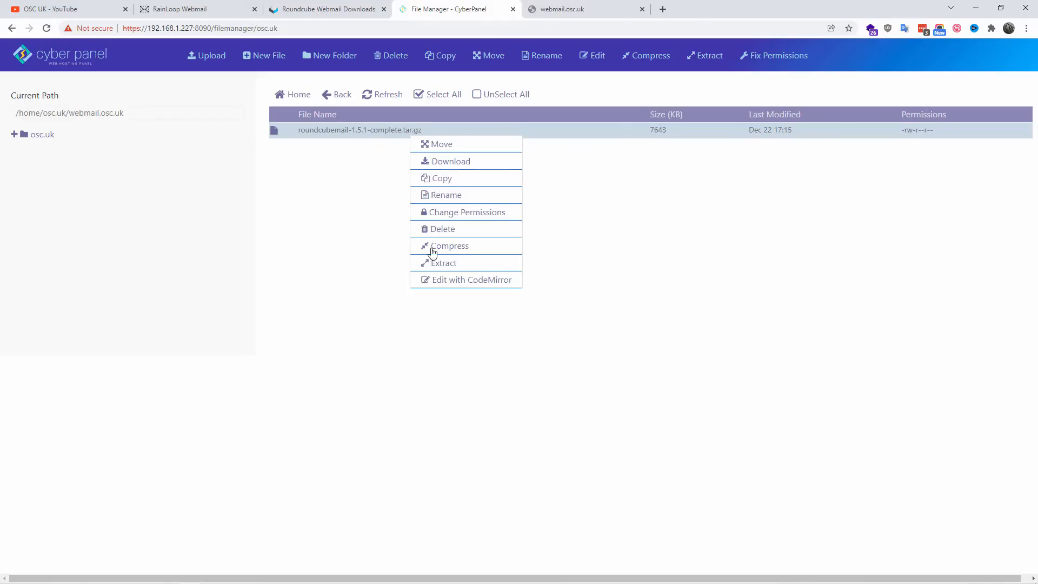
click(441, 262)
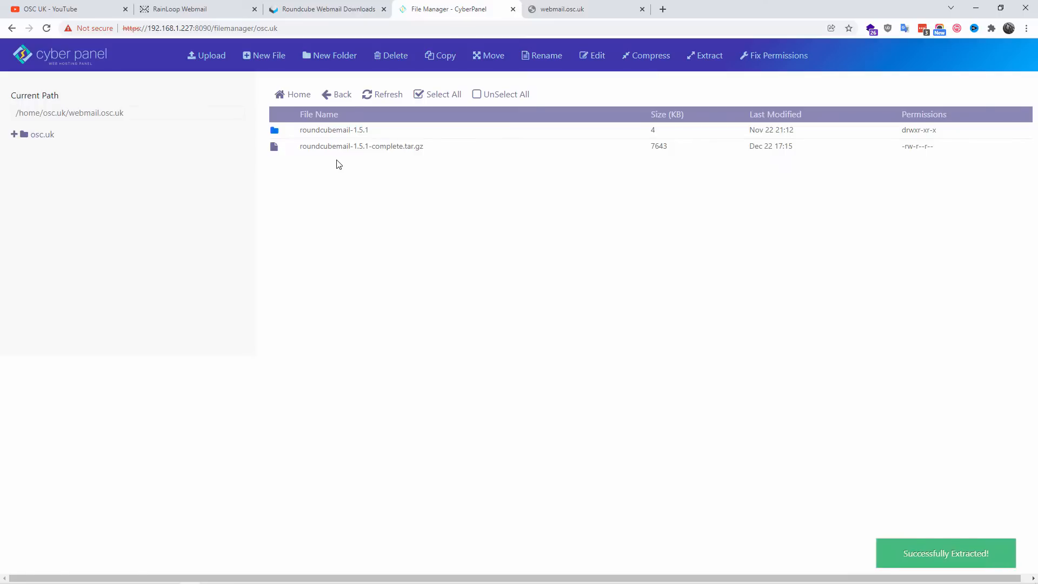
Step: Move all files and folders from the extracted roundcubemail-1.5.1 folder to /home/osc.uk/webmail.osc.uk/
click(61, 244)
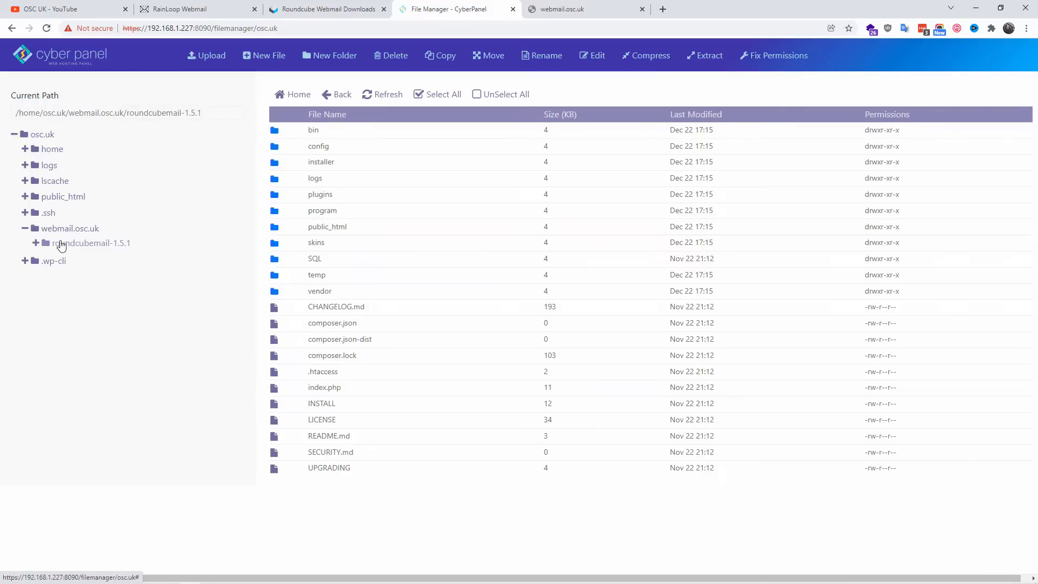
click(36, 243)
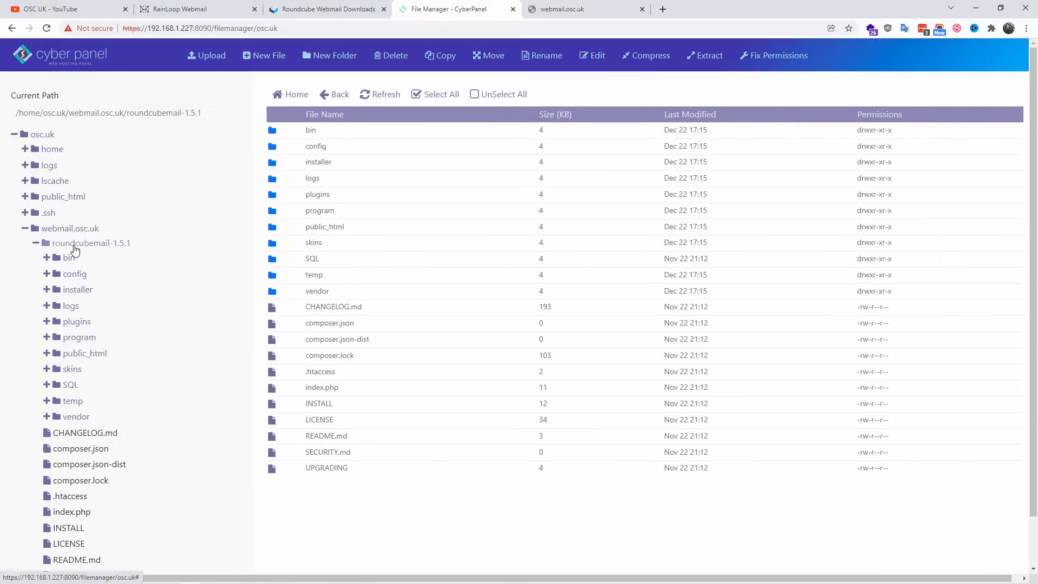
click(36, 243)
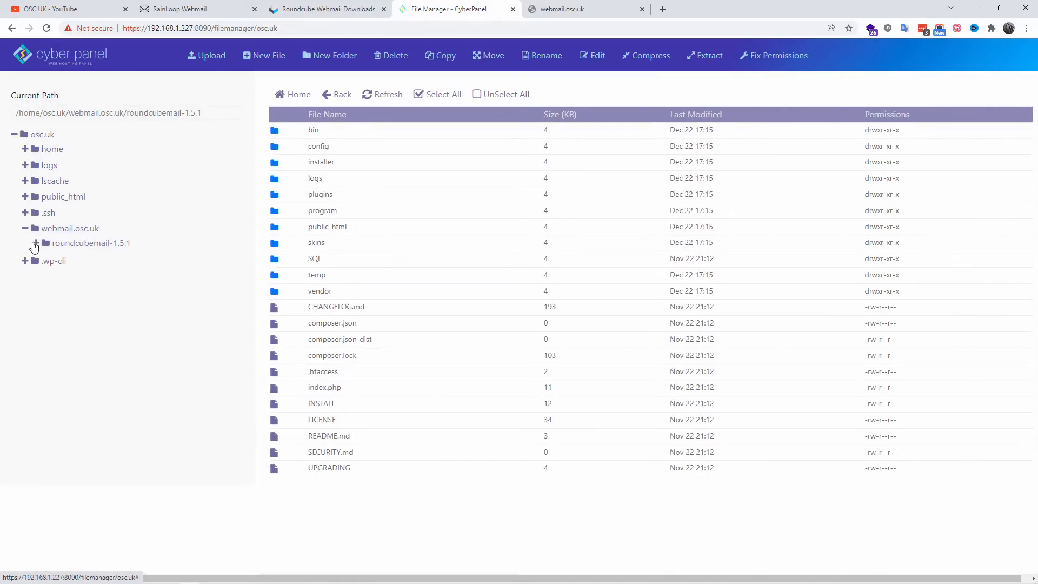
click(441, 96)
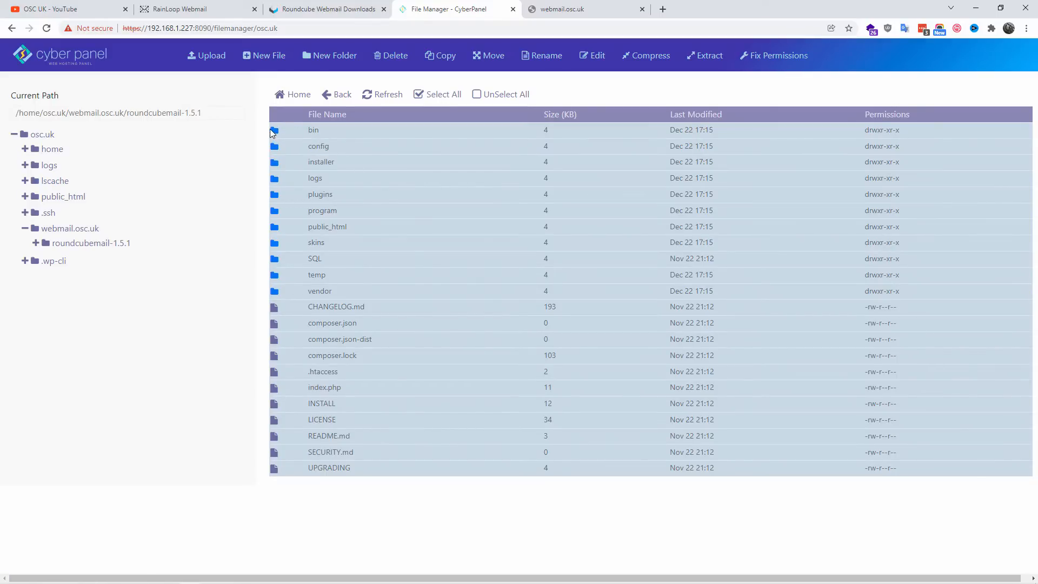
drag(270, 129, 116, 217)
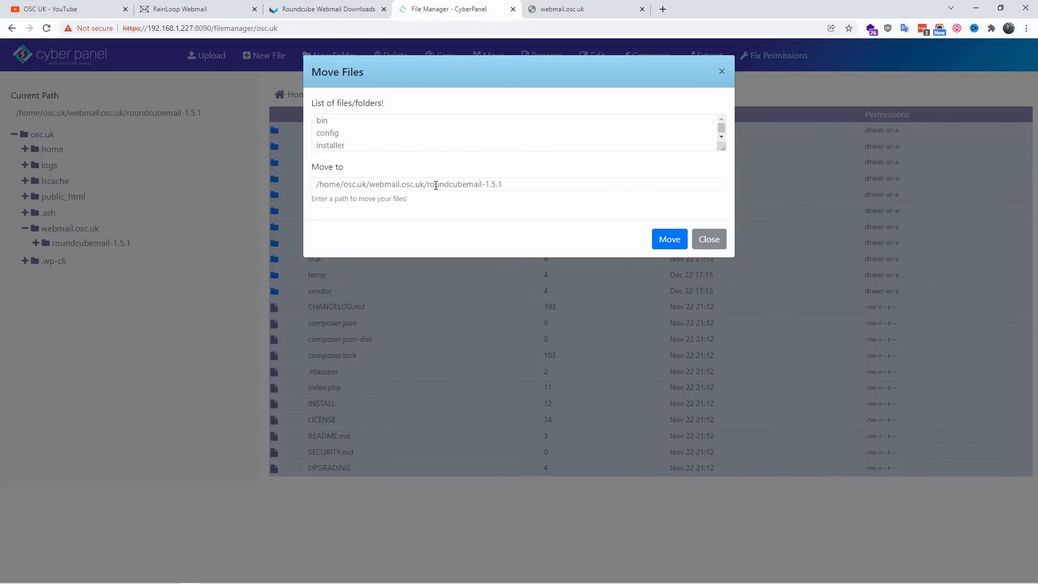
drag(430, 184, 540, 171)
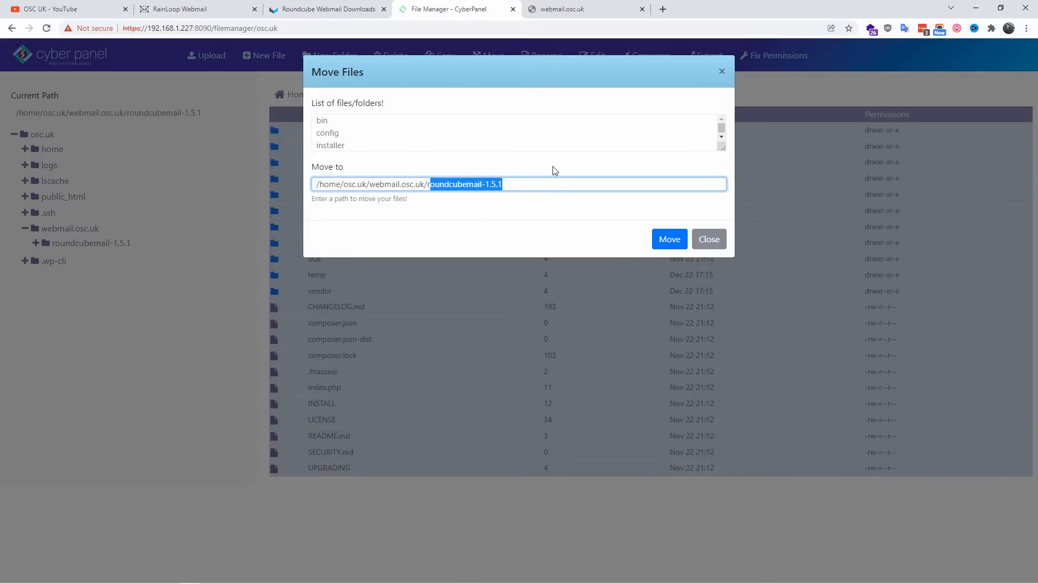
key(BackSpace)
key(BackSpace)
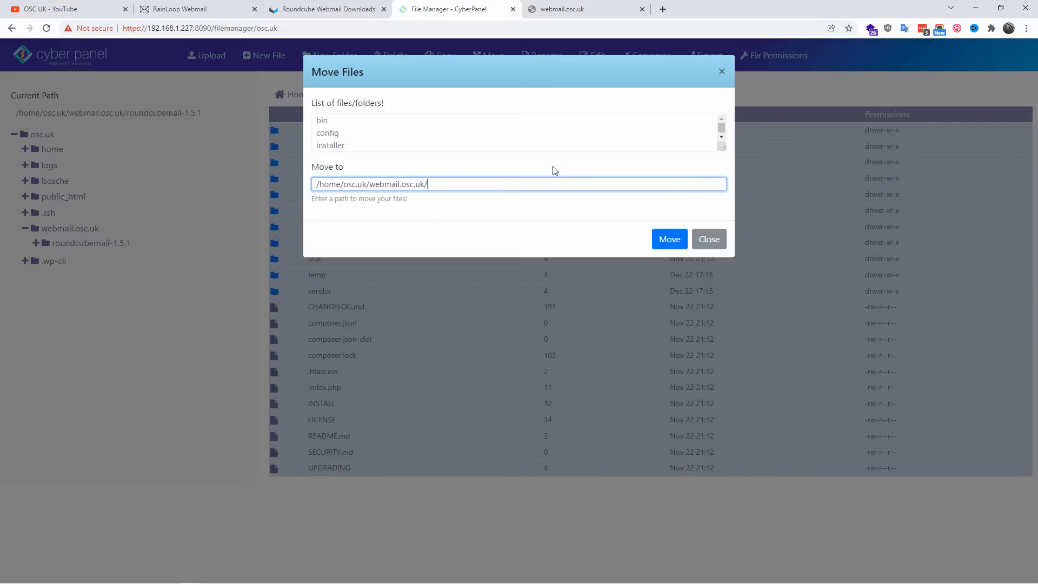
key(Return)
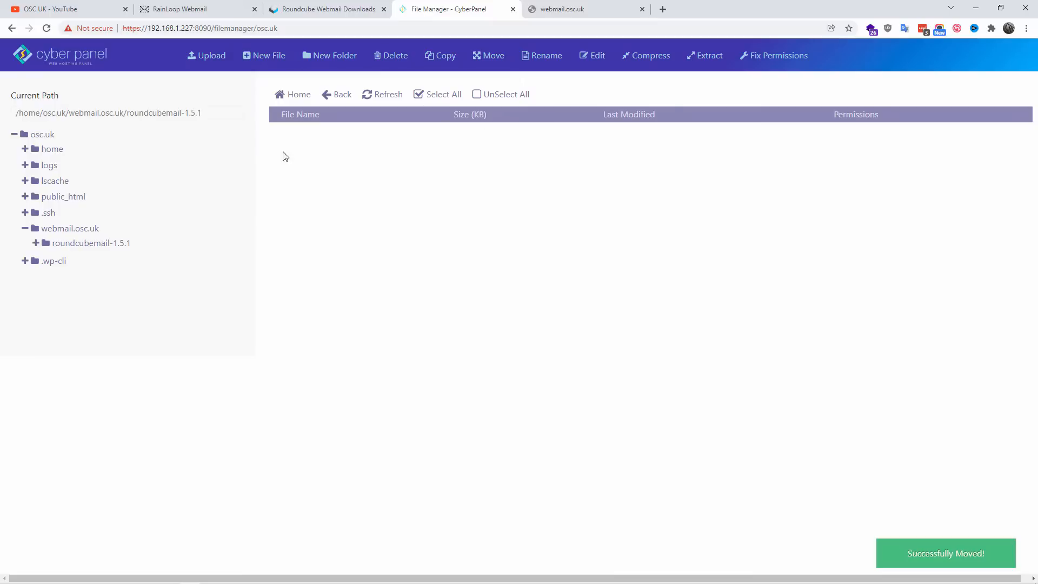
Step: Permanently delete the emptied roundcubemail-1.5.1 folder from the webmail.osc.uk folder, skipping the trash
click(90, 229)
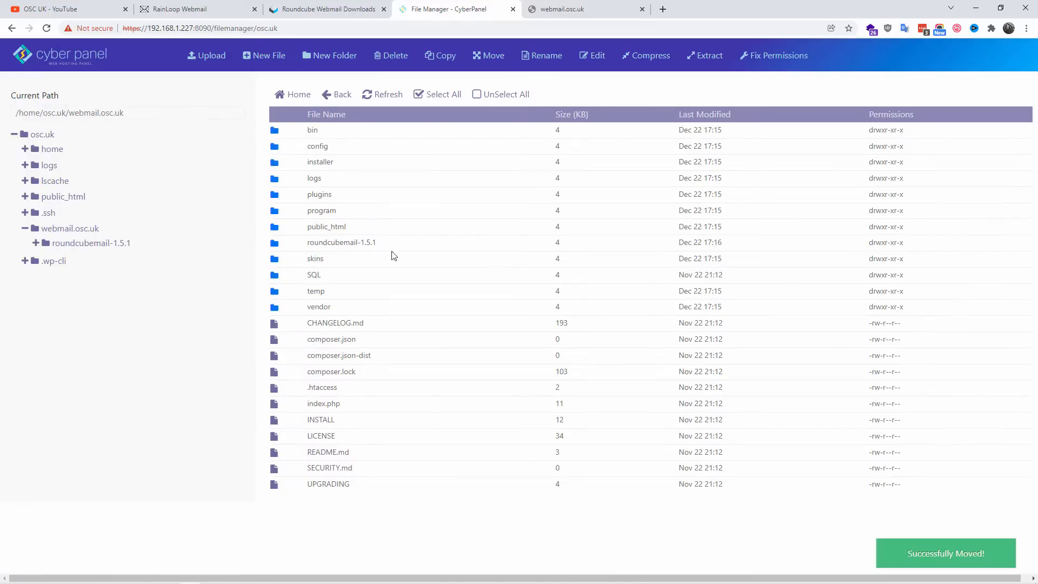
click(409, 244)
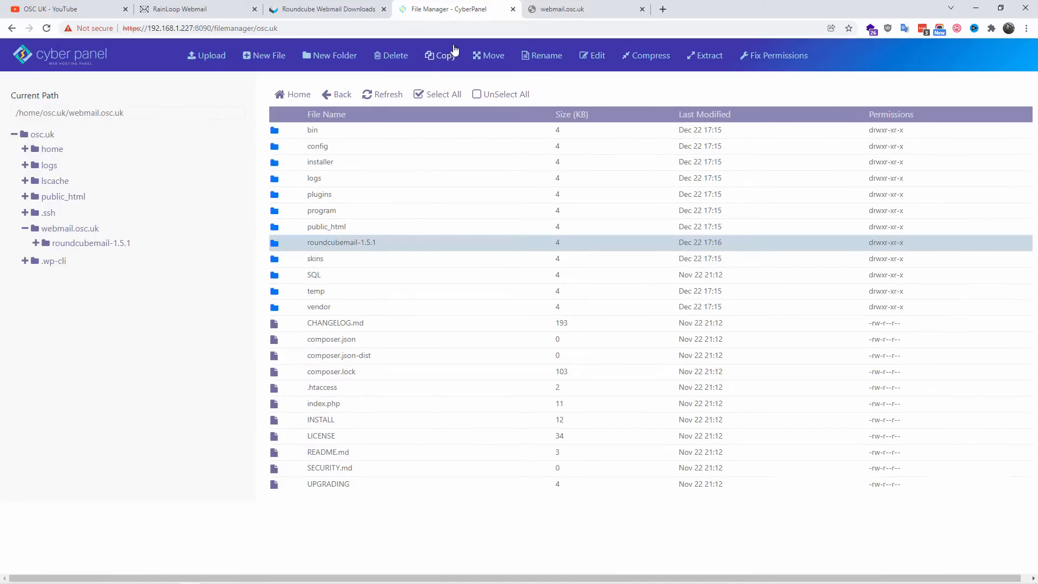
click(396, 56)
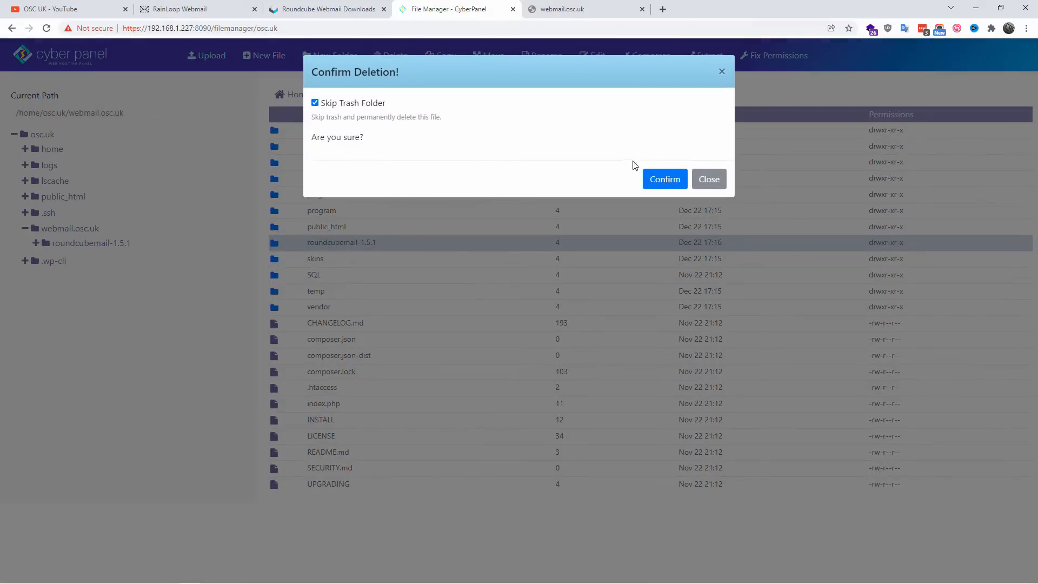
click(663, 178)
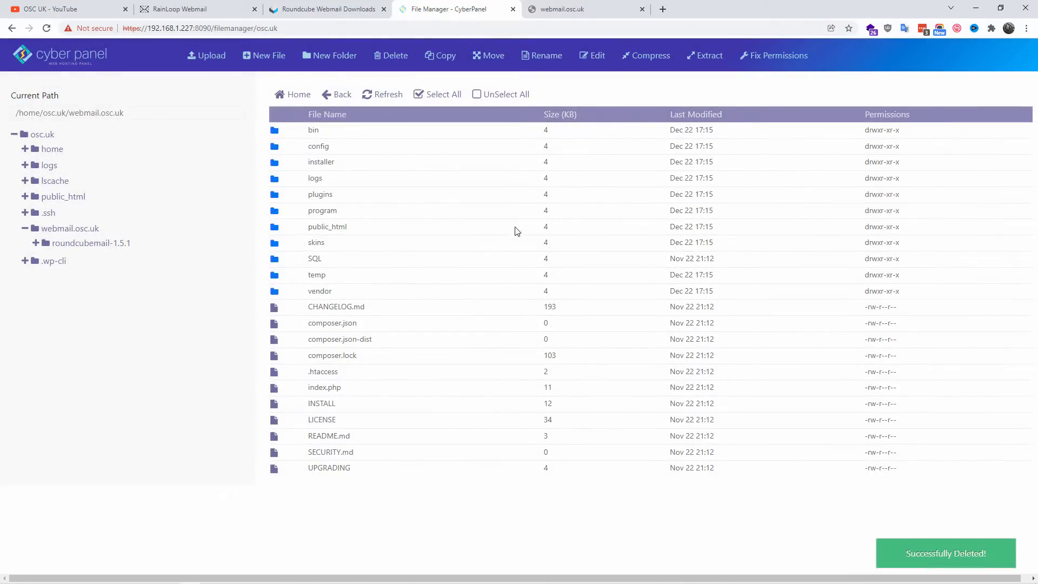
Step: Open the Roundcube installer at webmail.osc.uk/installer and review its environment checks, including the available databases
click(594, 9)
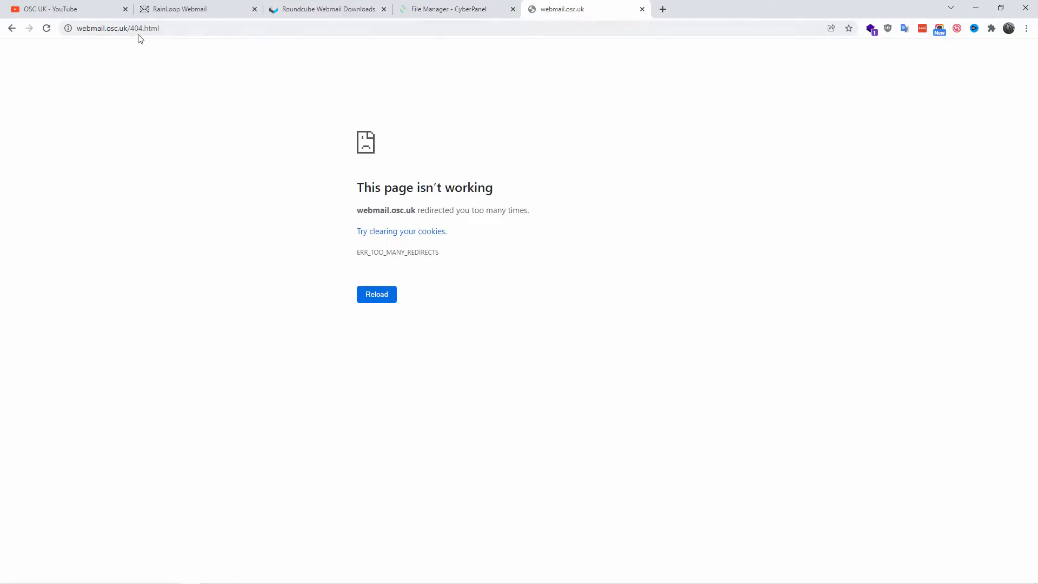
drag(131, 28, 179, 42)
click(488, 8)
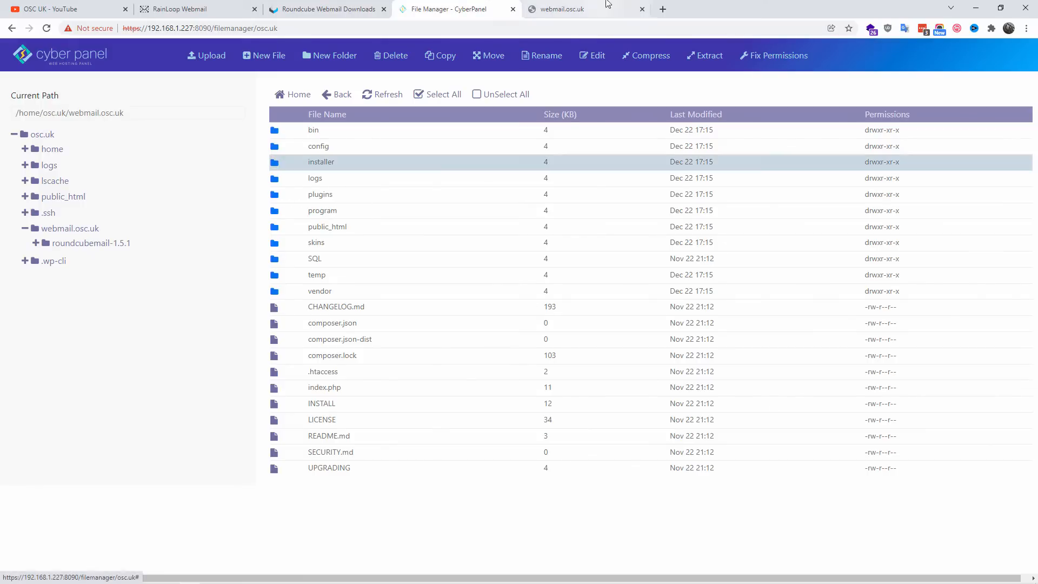
key(ctrl+Tab)
text(installer)
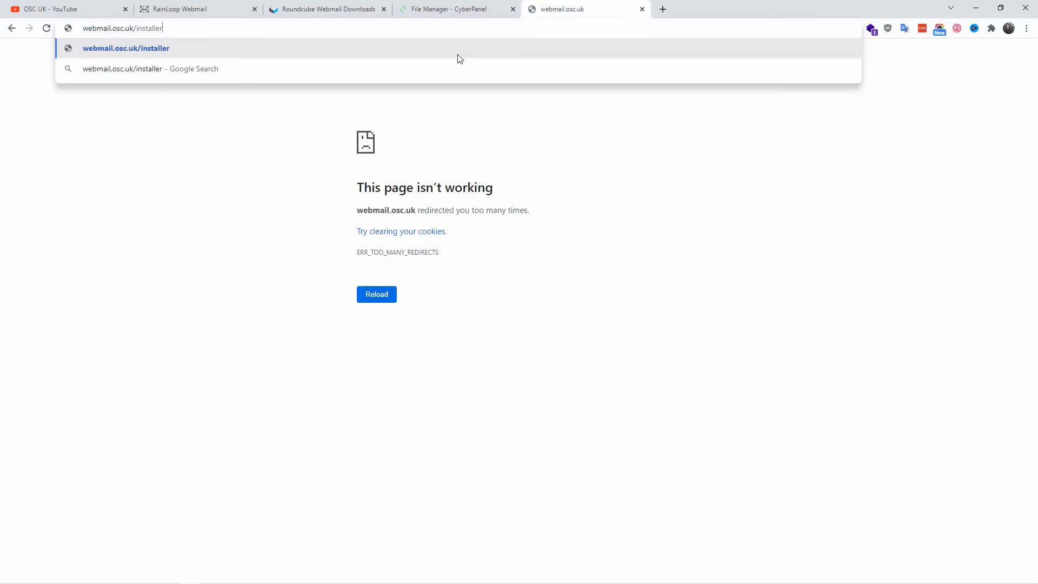
key(Return)
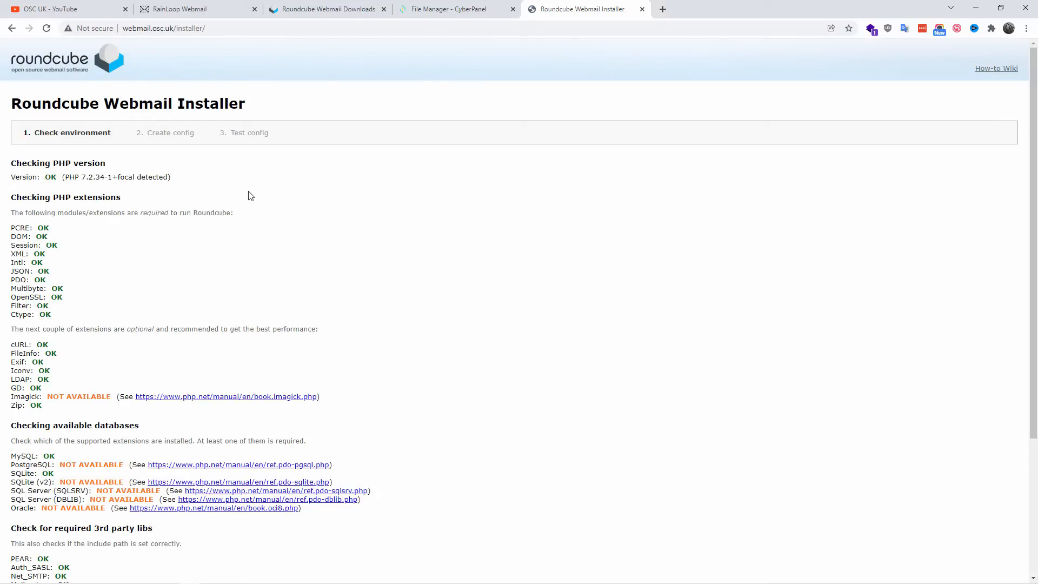
scroll(252, 194, down, 3)
scroll(252, 194, down, 1)
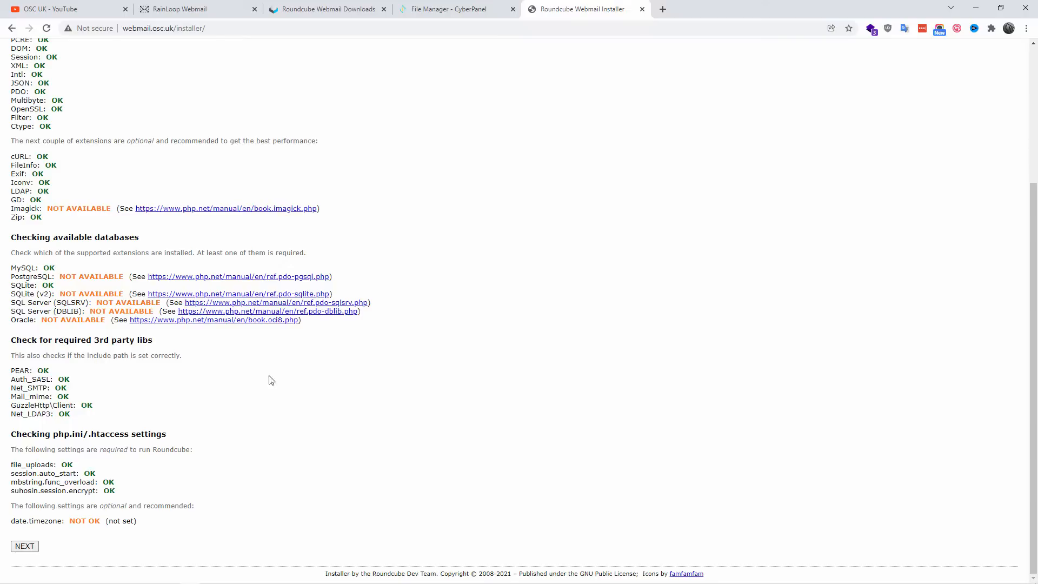
drag(41, 268, 303, 371)
click(340, 404)
scroll(346, 402, up, 3)
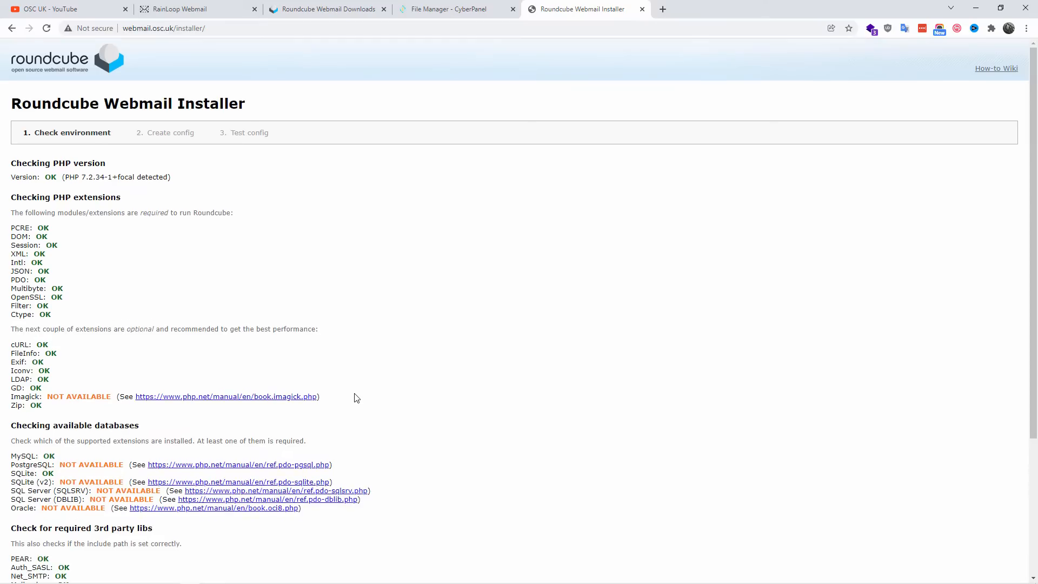
Step: Switch to CyberPanel and open the database creation form for the website osc.uk
click(449, 6)
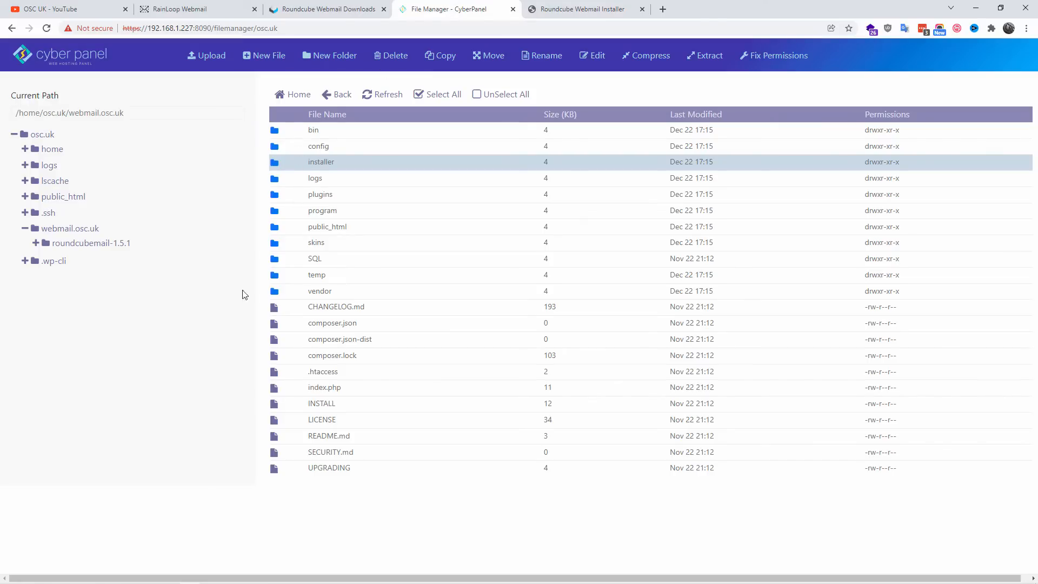
click(324, 8)
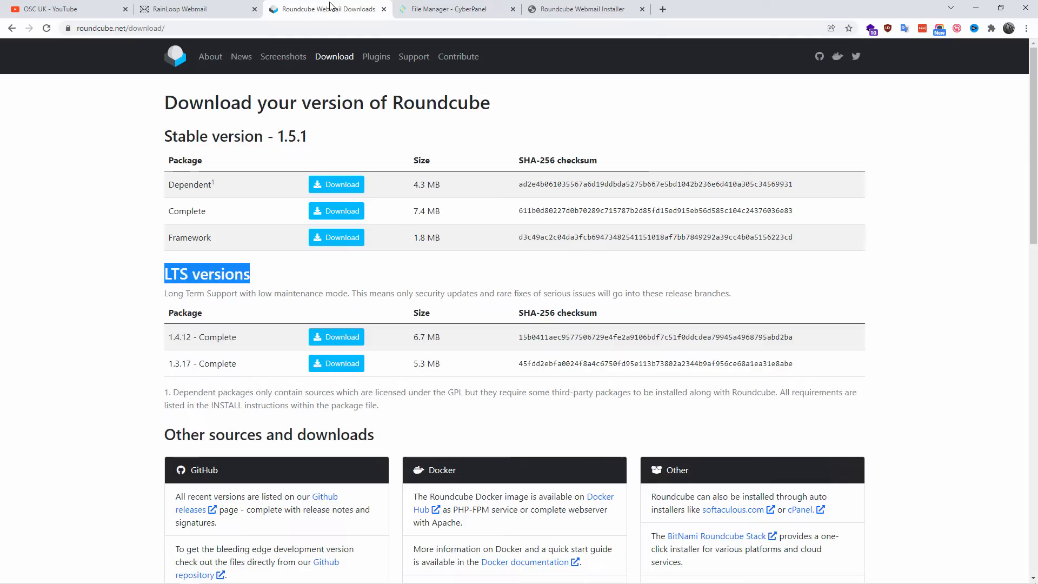
click(445, 9)
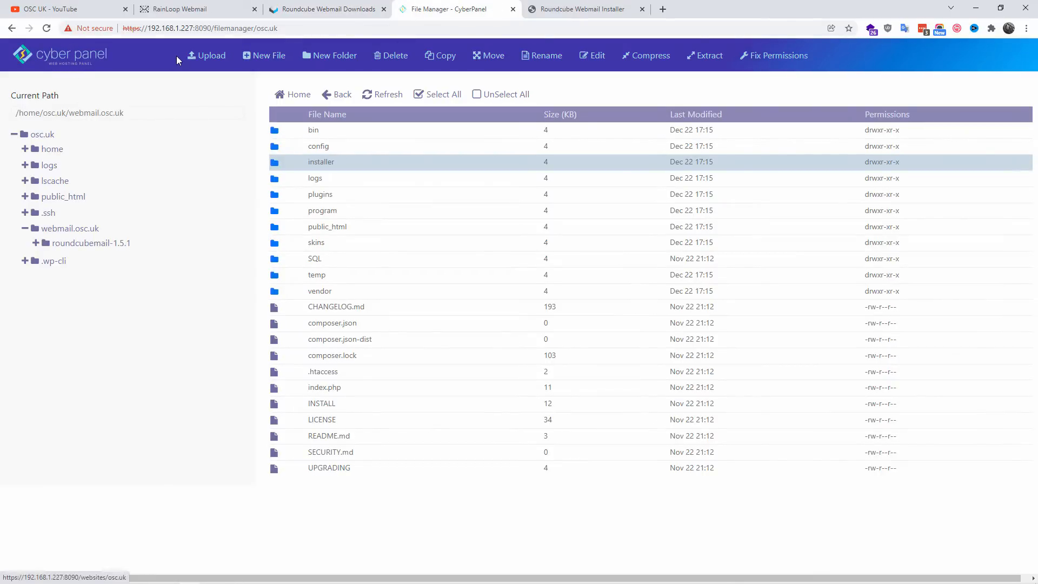
click(60, 54)
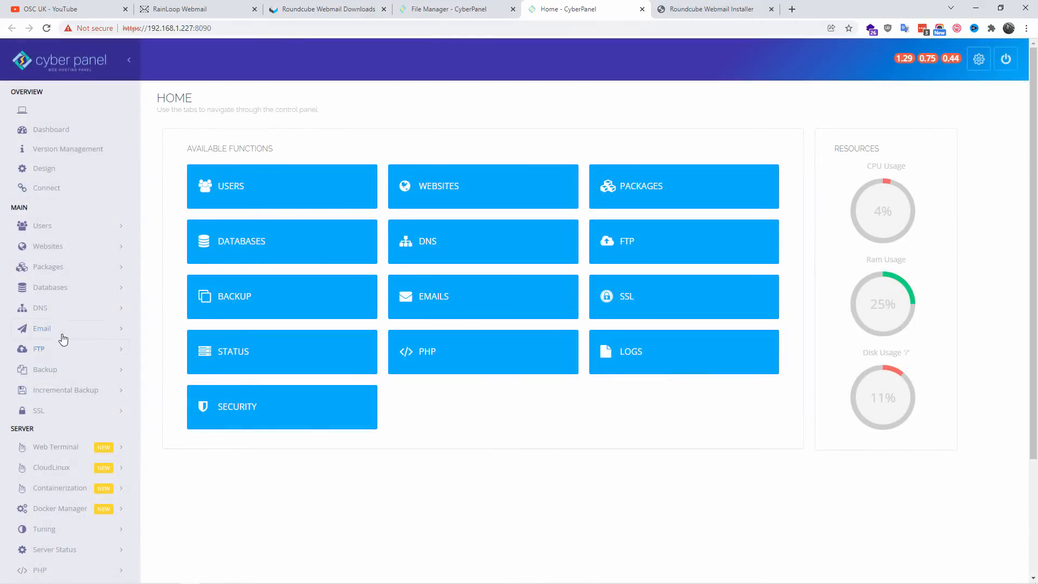
click(67, 287)
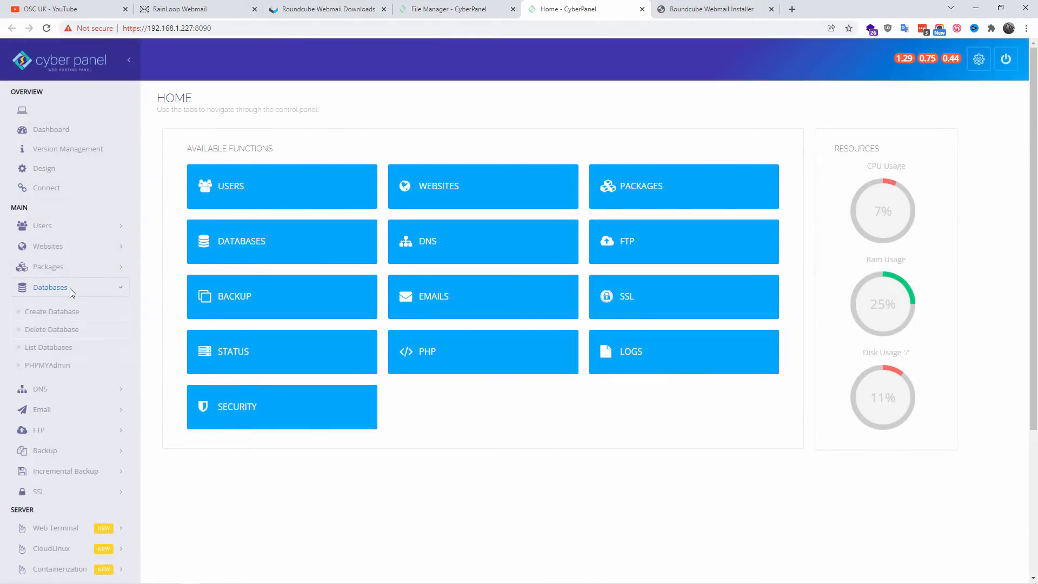
click(63, 319)
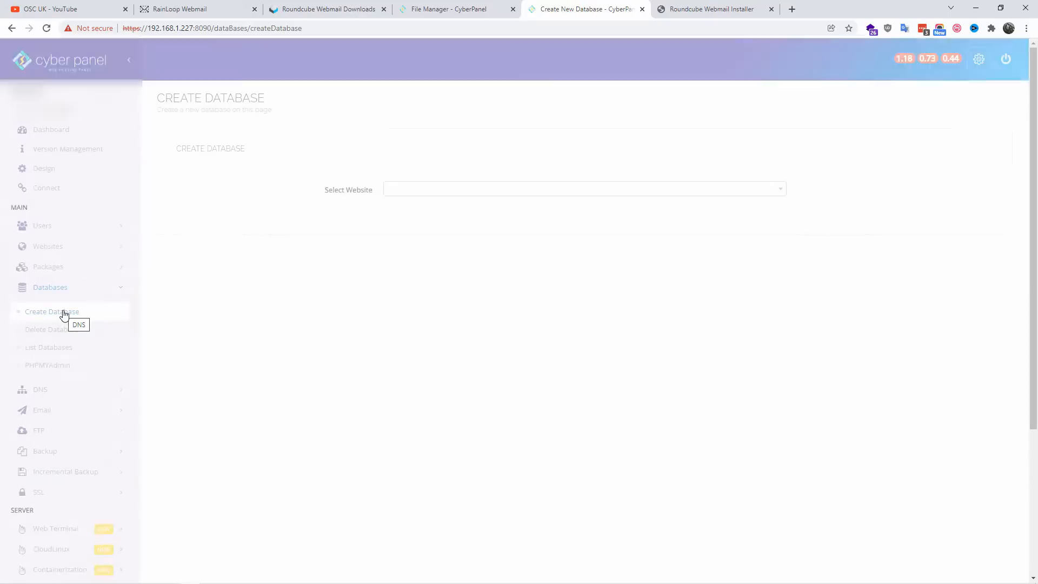
click(486, 193)
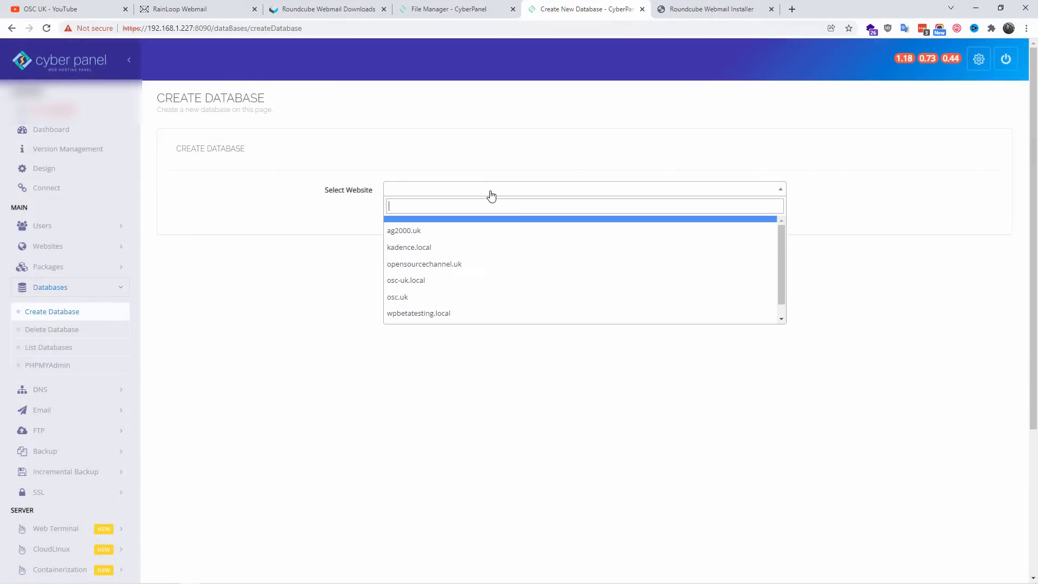
click(452, 300)
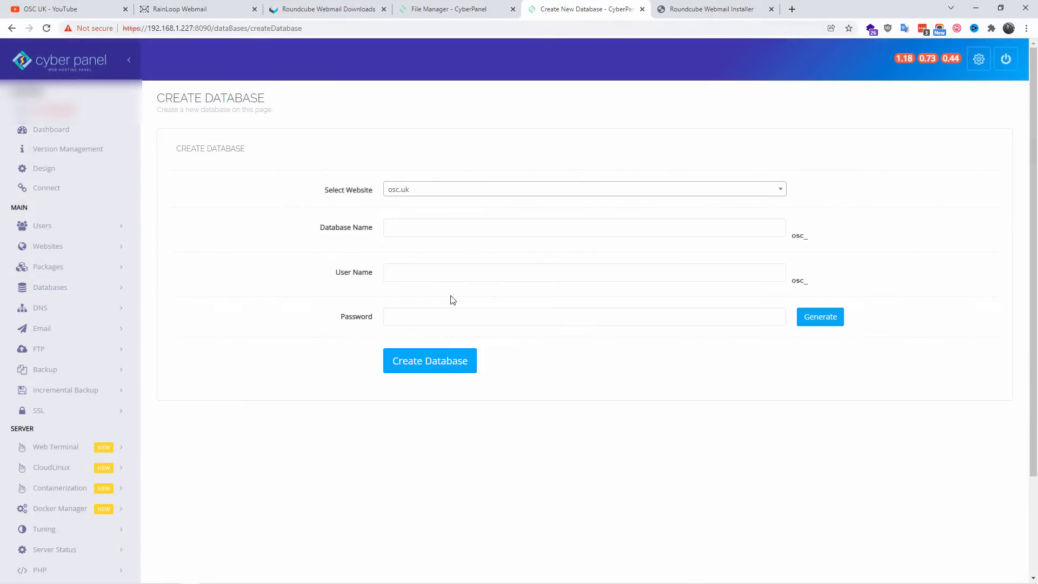
Step: Create the database with database name osc and user name osc, entering the database password
click(448, 227)
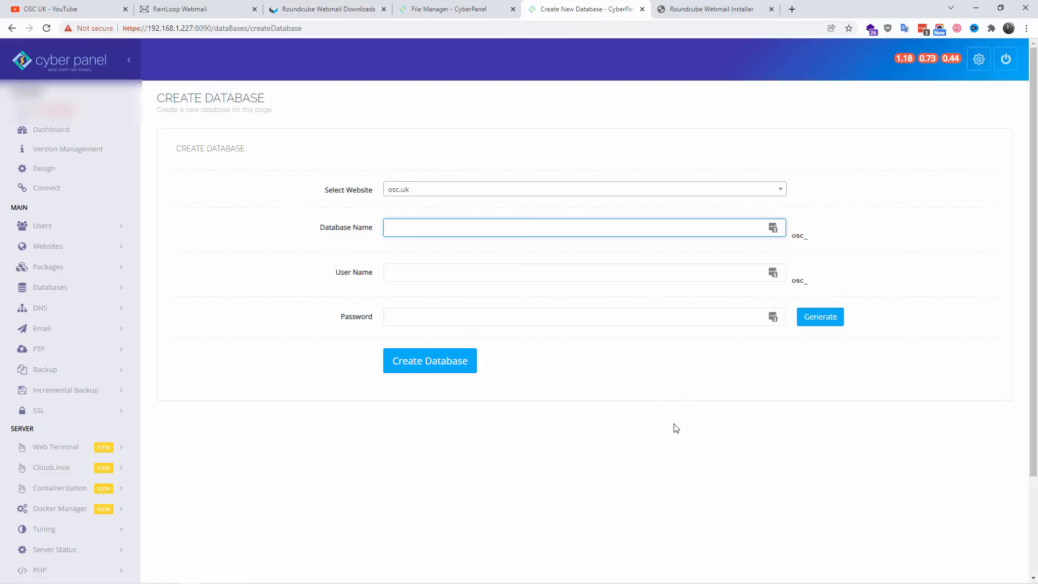
text(osc)
key(Tab)
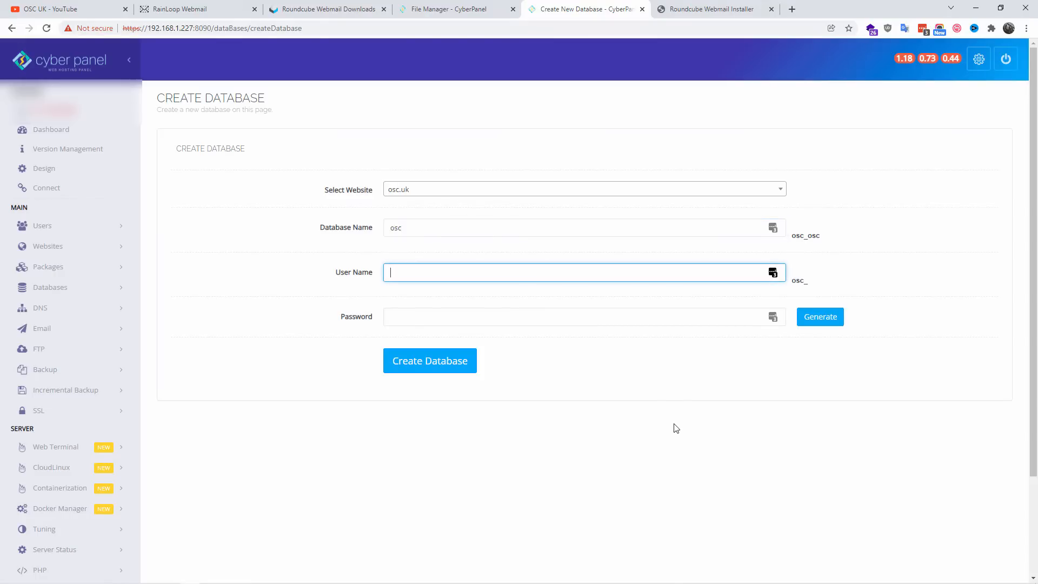
key(Tab)
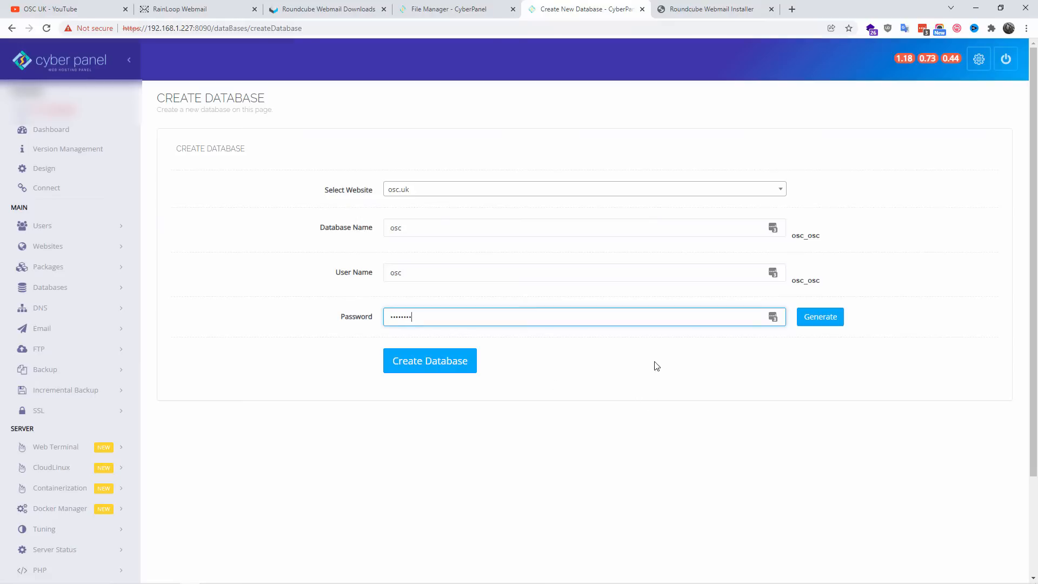
click(435, 368)
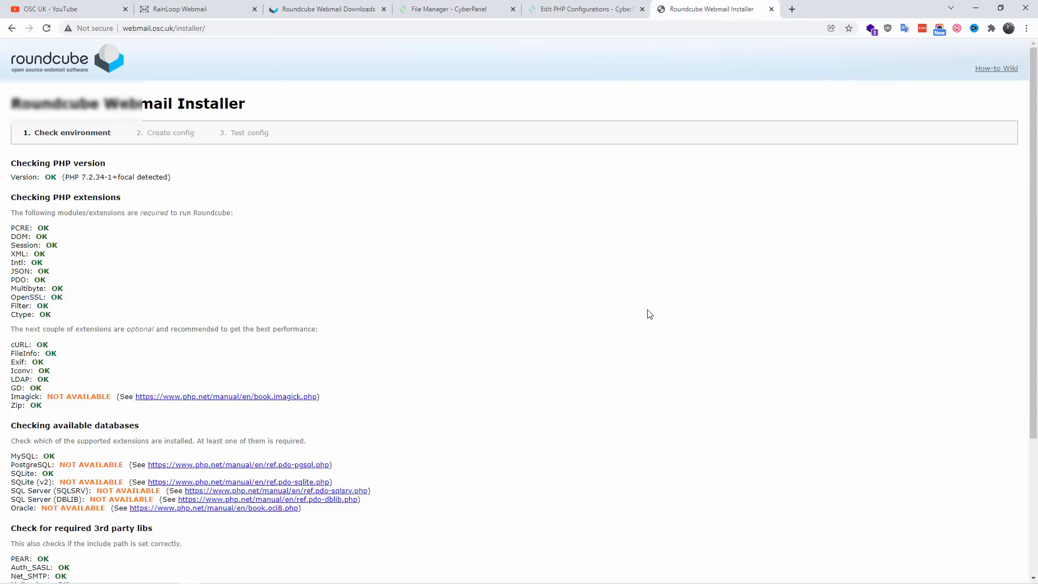
Step: Examine the date.timezone setting and the Imagick extension status in the Roundcube installer's environment checks
scroll(653, 313, down, 3)
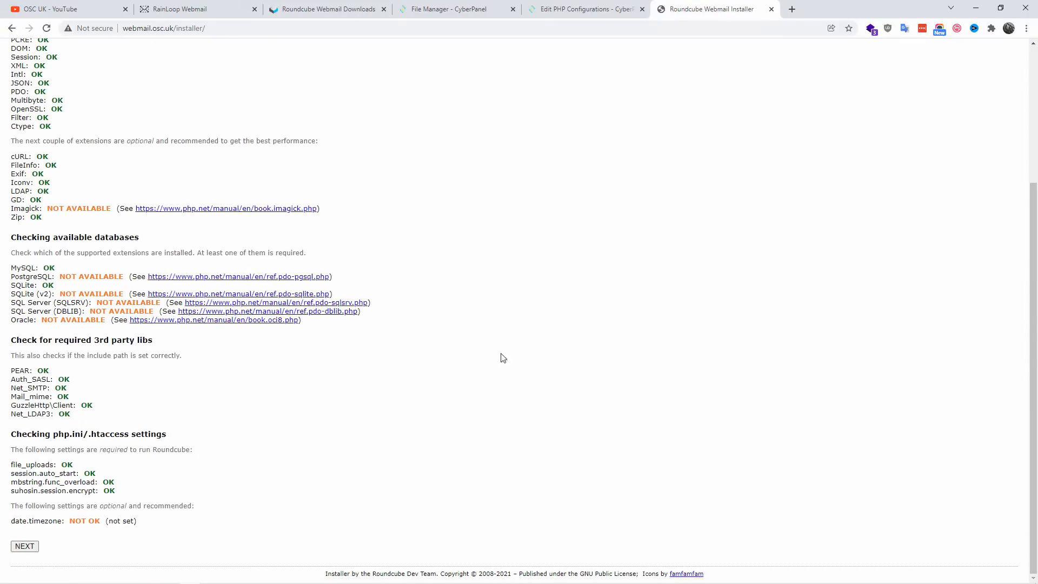
drag(14, 523, 115, 523)
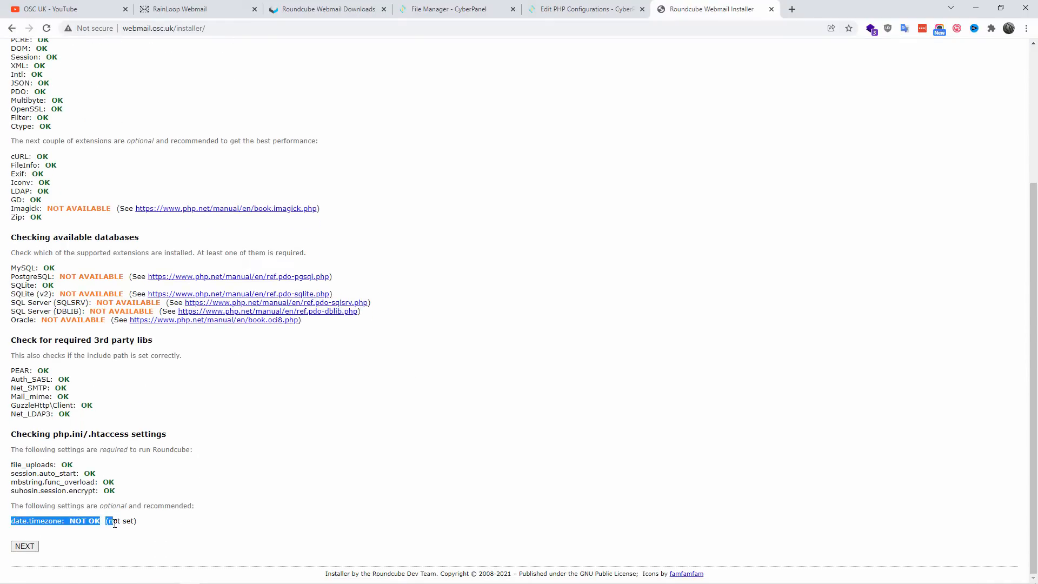
click(76, 507)
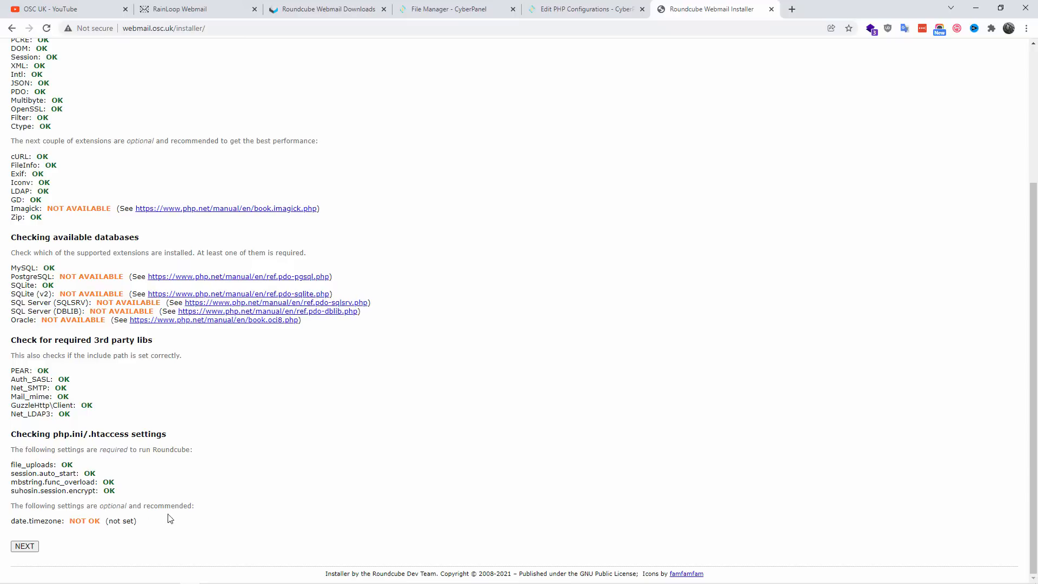
drag(177, 506, 122, 494)
click(131, 520)
triple_click(59, 521)
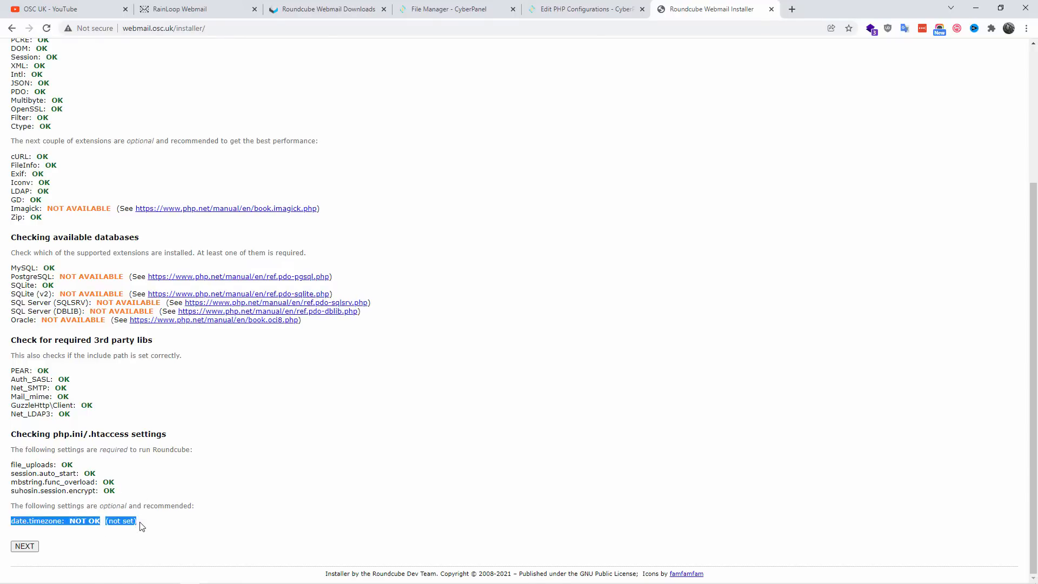
click(239, 453)
scroll(144, 344, up, 1)
drag(11, 261, 132, 254)
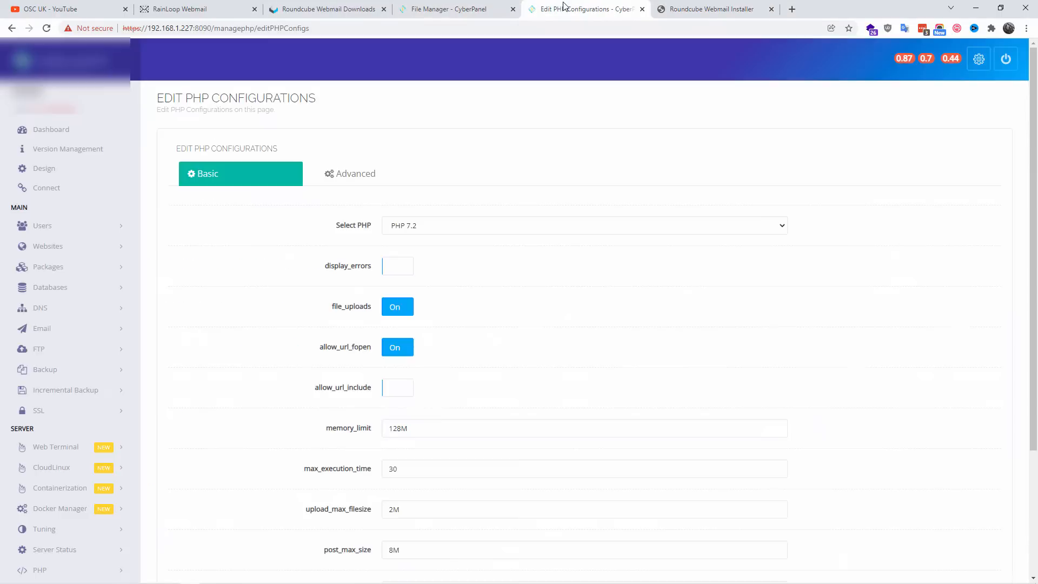
Step: Open CyberPanel's PHP extension installation page and list the extensions for PHP 7.2
click(565, 8)
scroll(176, 384, down, 3)
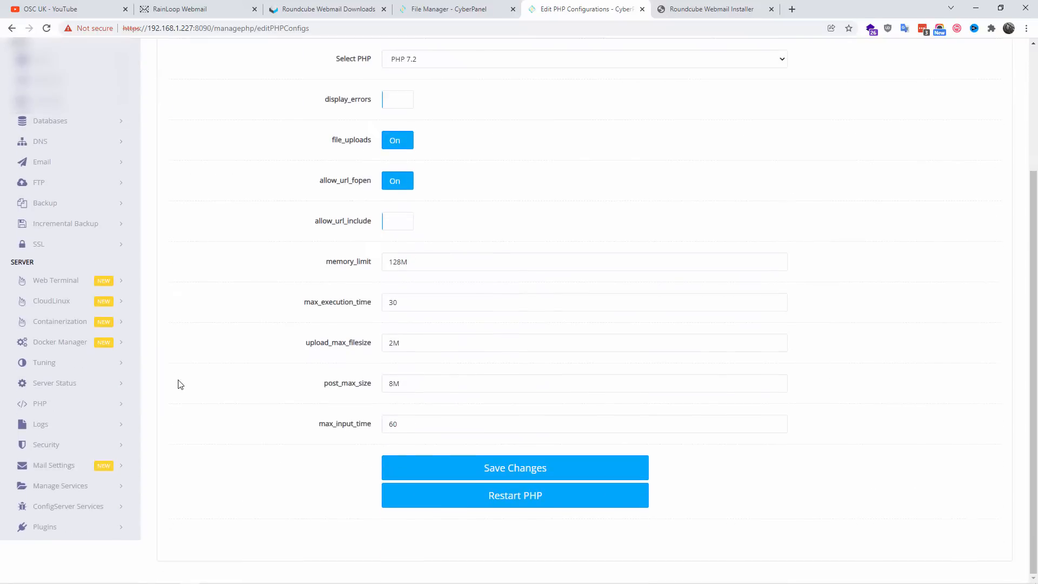
click(40, 404)
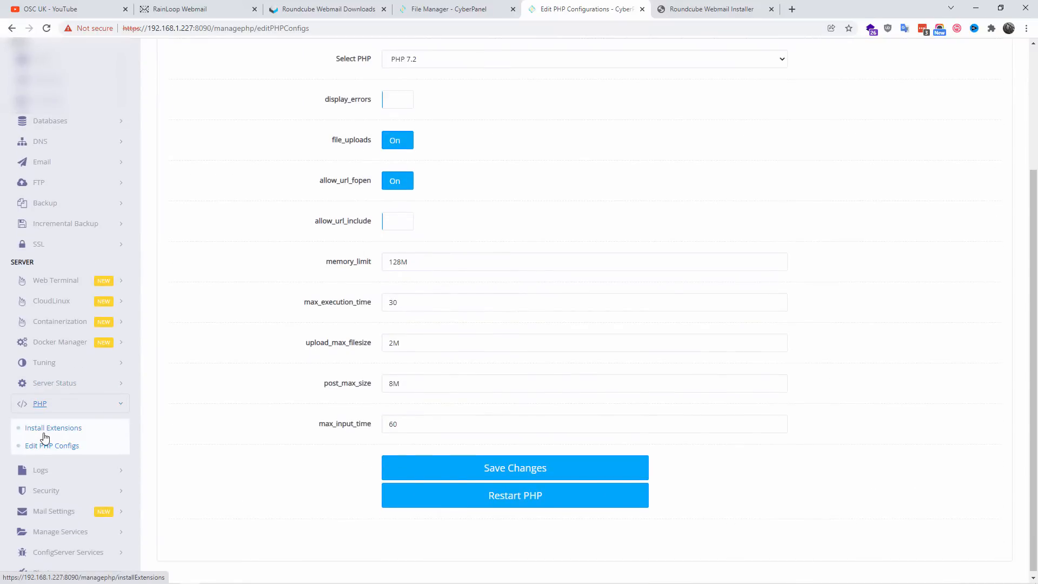
click(43, 427)
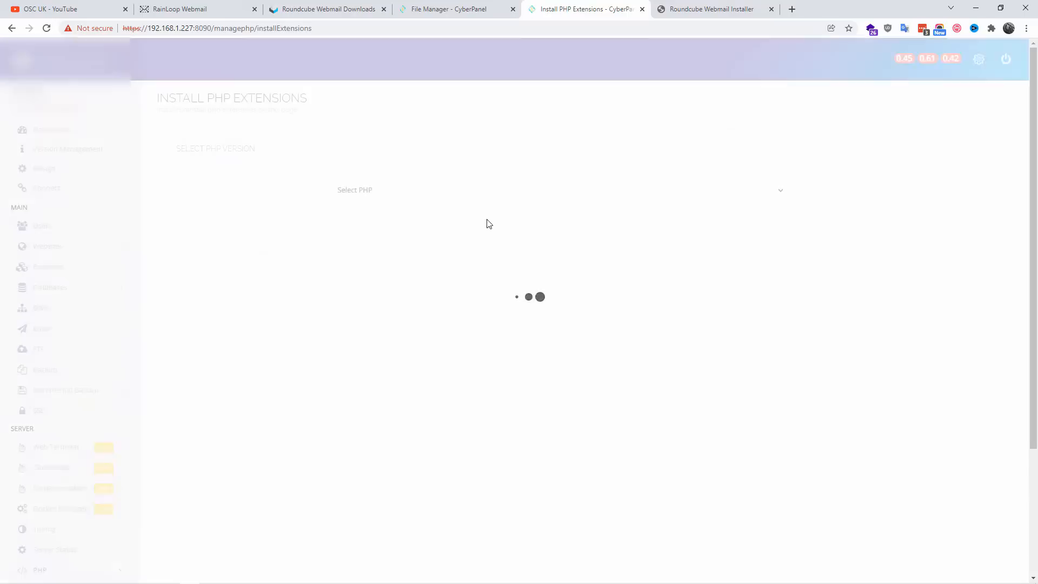
click(410, 194)
click(407, 227)
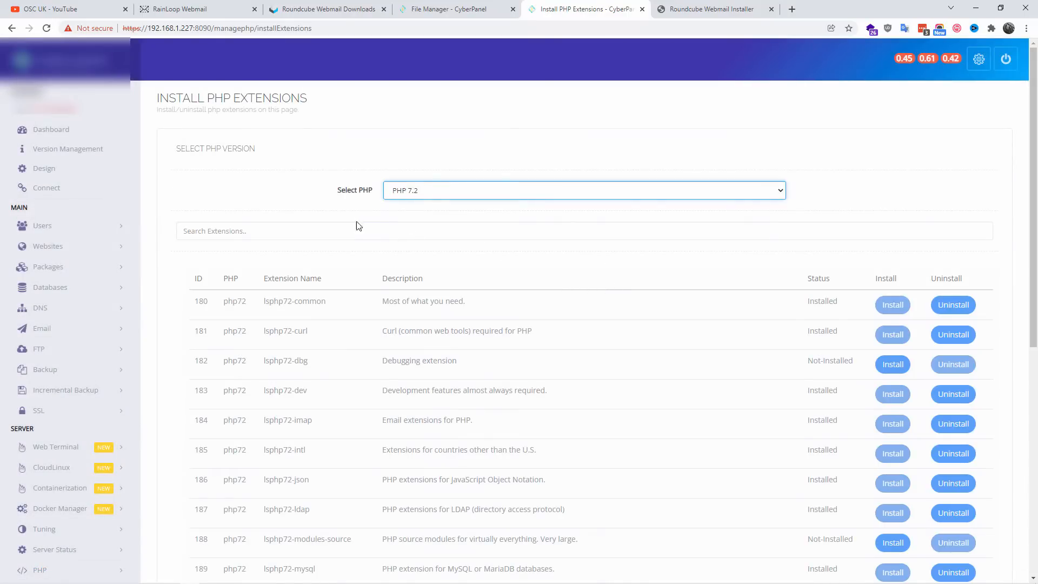
Step: Search the PHP 7.2 extensions for "imag" and install lsphp72-imagick
click(347, 233)
text(ima)
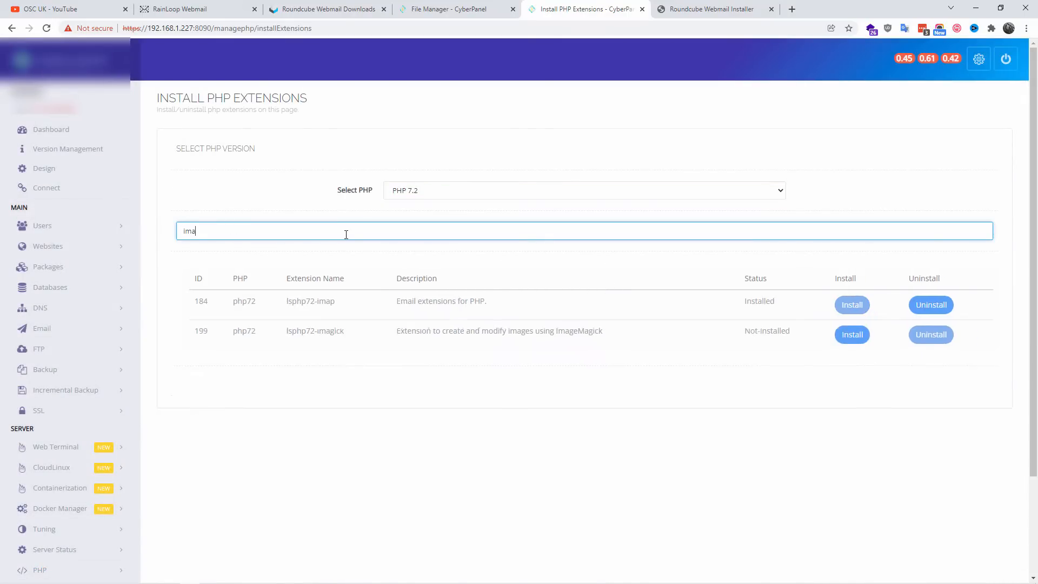
text(g)
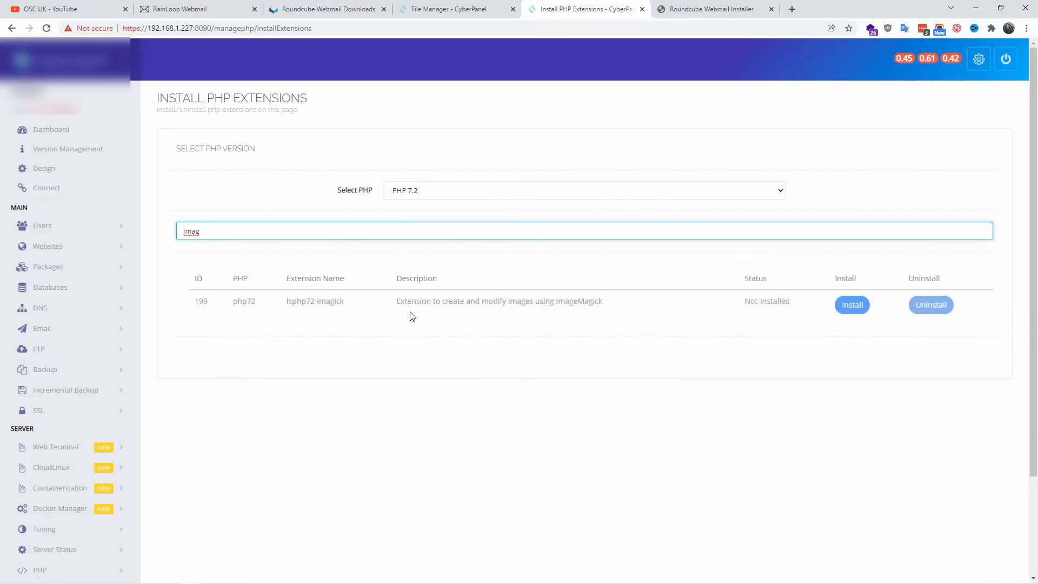
click(852, 305)
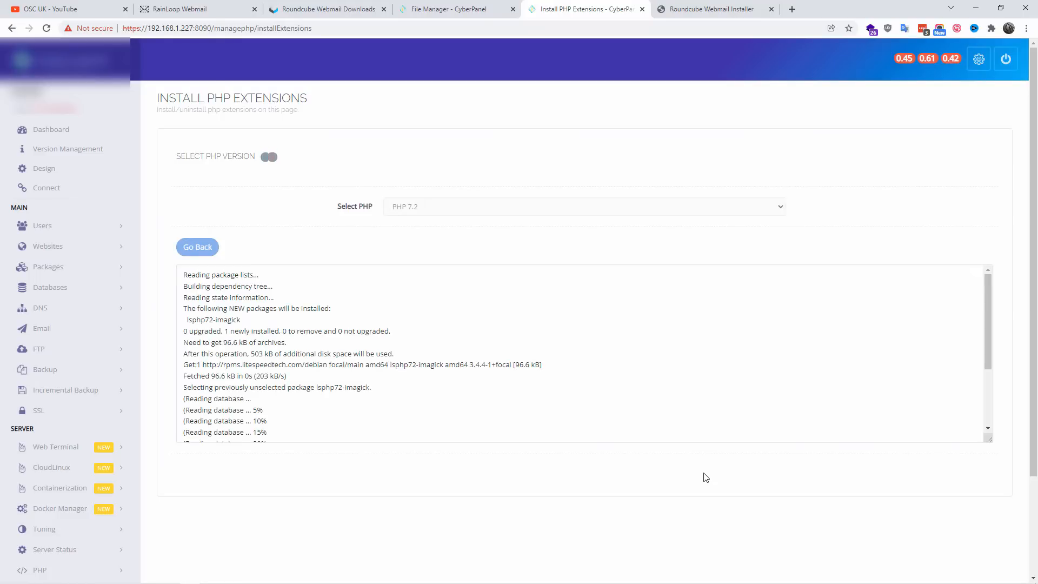
scroll(760, 396, down, 3)
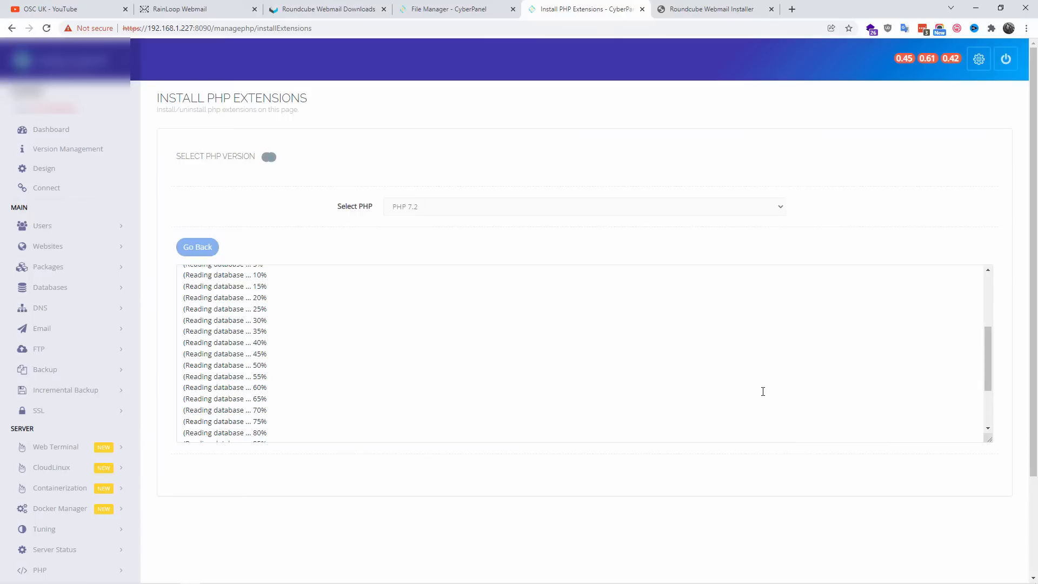
scroll(763, 392, down, 2)
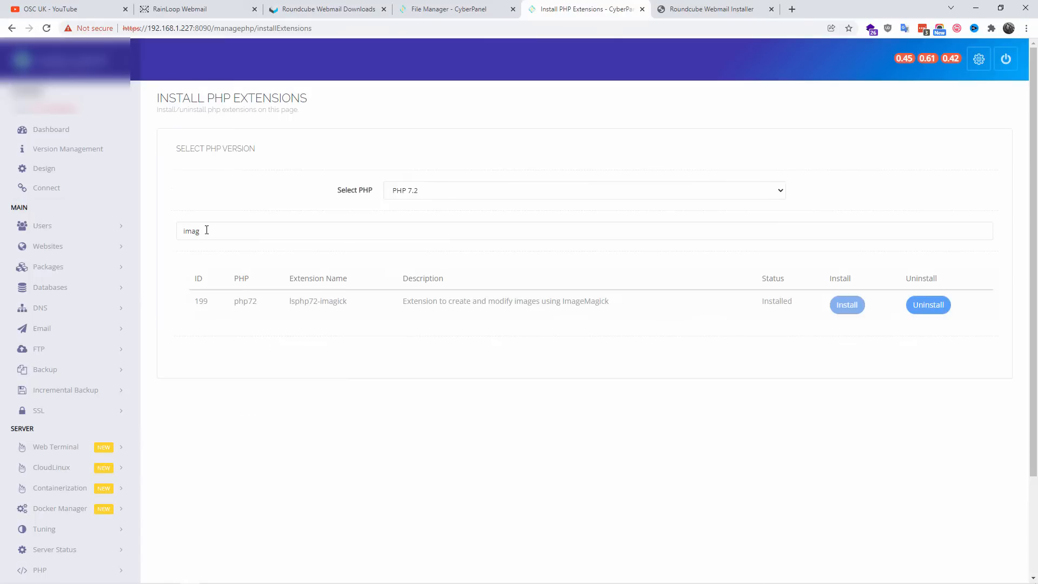
Step: Reload the Roundcube installer page to recheck the Imagick extension
key(ctrl+Tab)
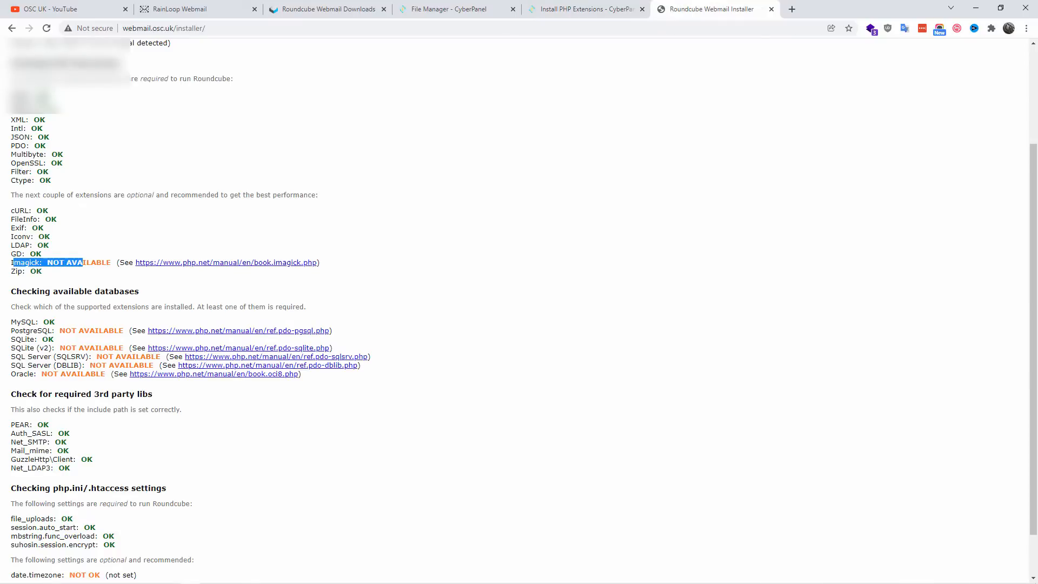
click(46, 30)
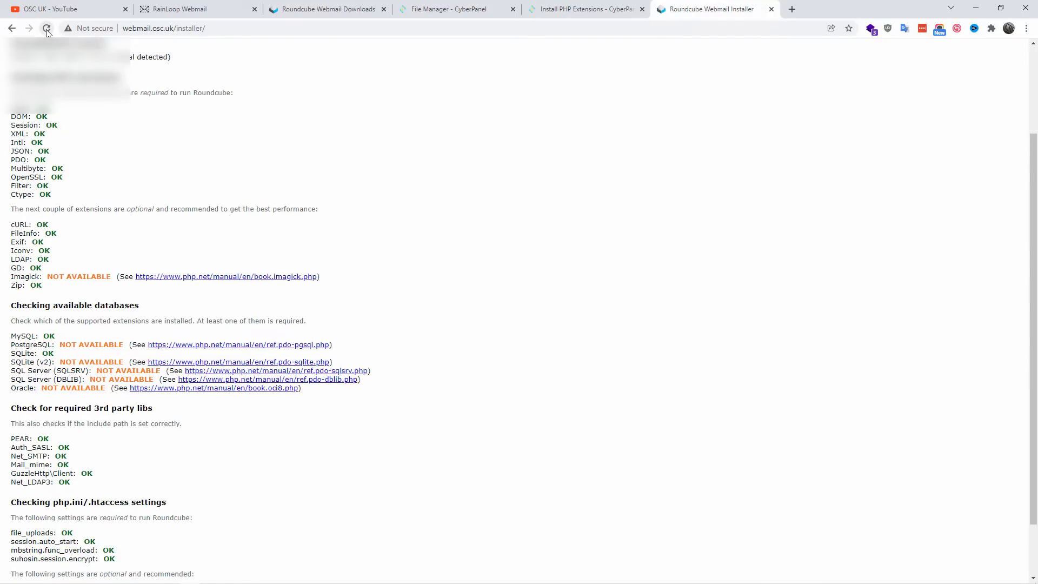
click(48, 32)
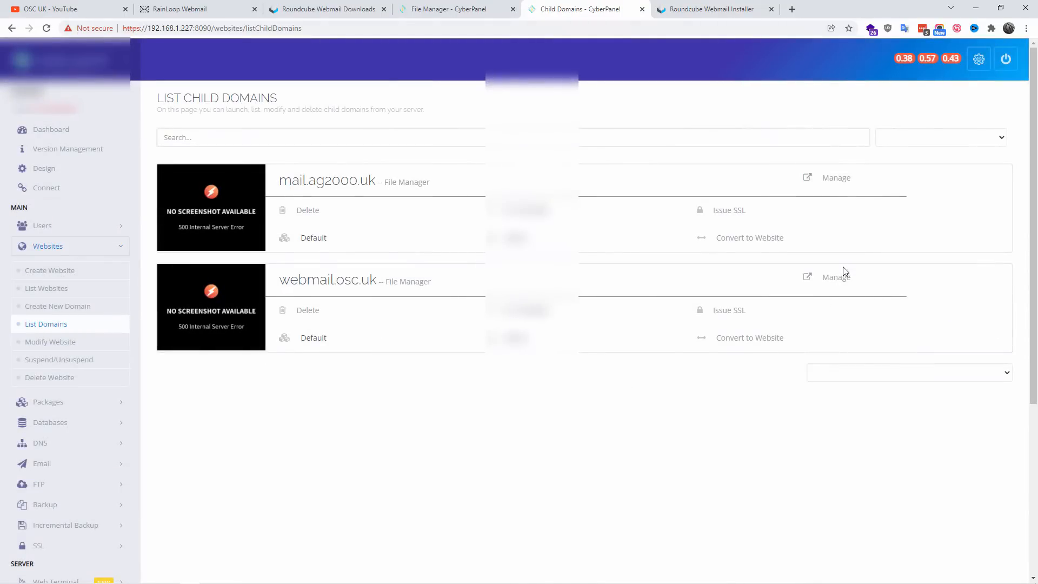
Step: Manage the webmail.osc.uk child domain and change its PHP version to PHP 7.2
click(837, 277)
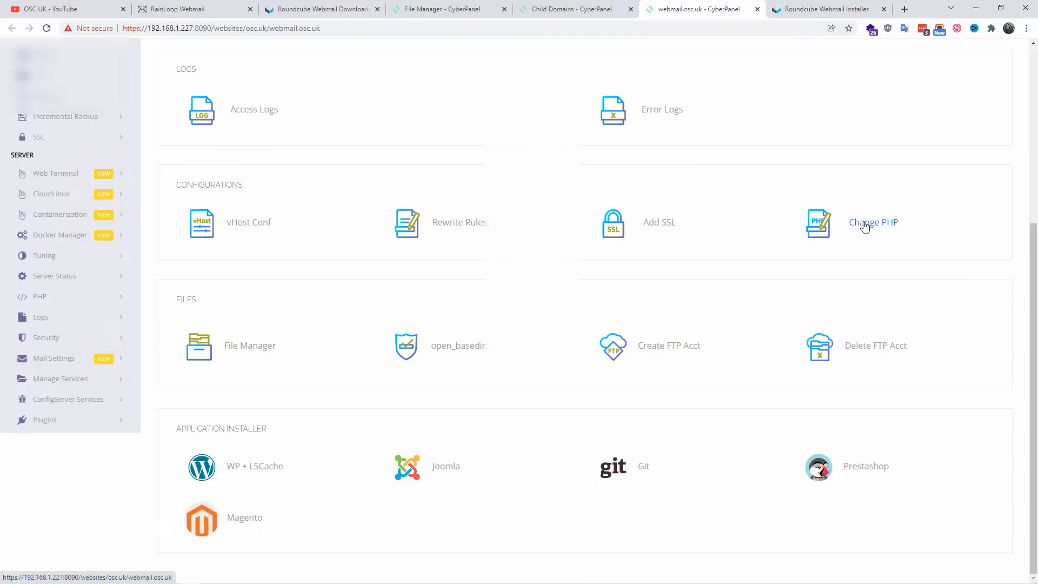
click(865, 225)
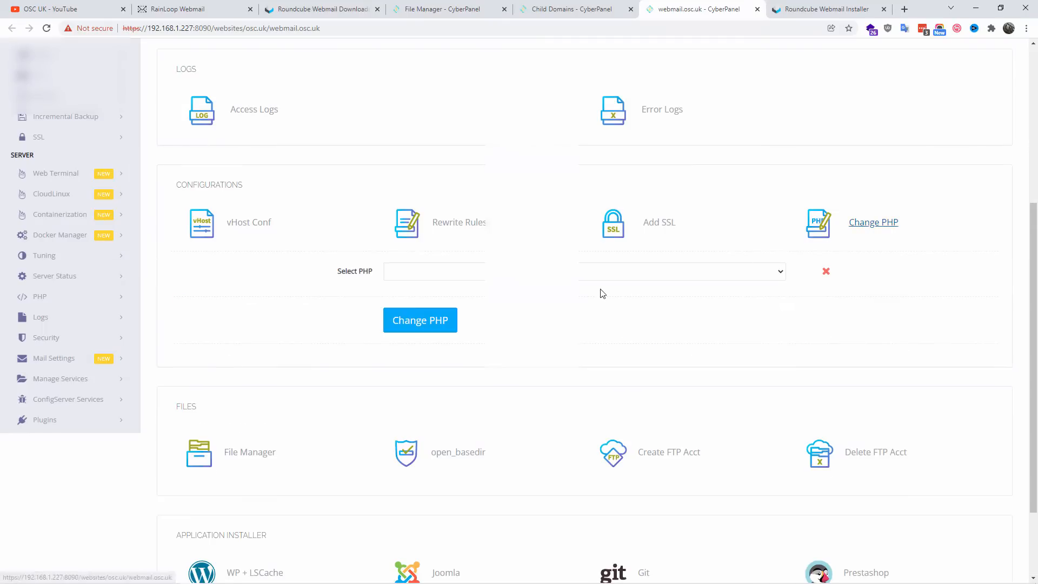
click(603, 272)
click(460, 301)
click(430, 320)
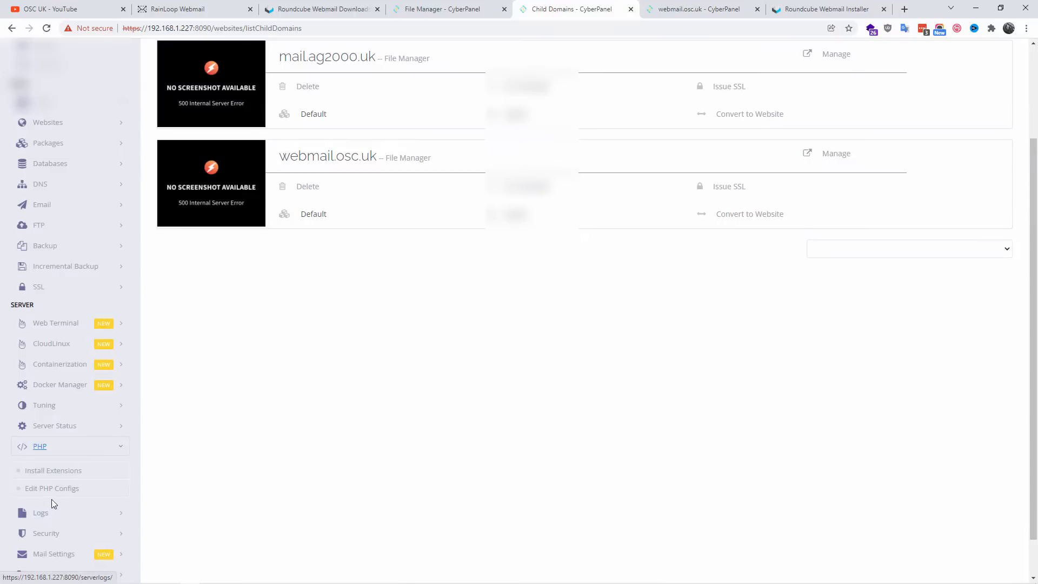
Step: Open CyberPanel's PHP configuration editor for PHP 7.2 and restart PHP
click(63, 491)
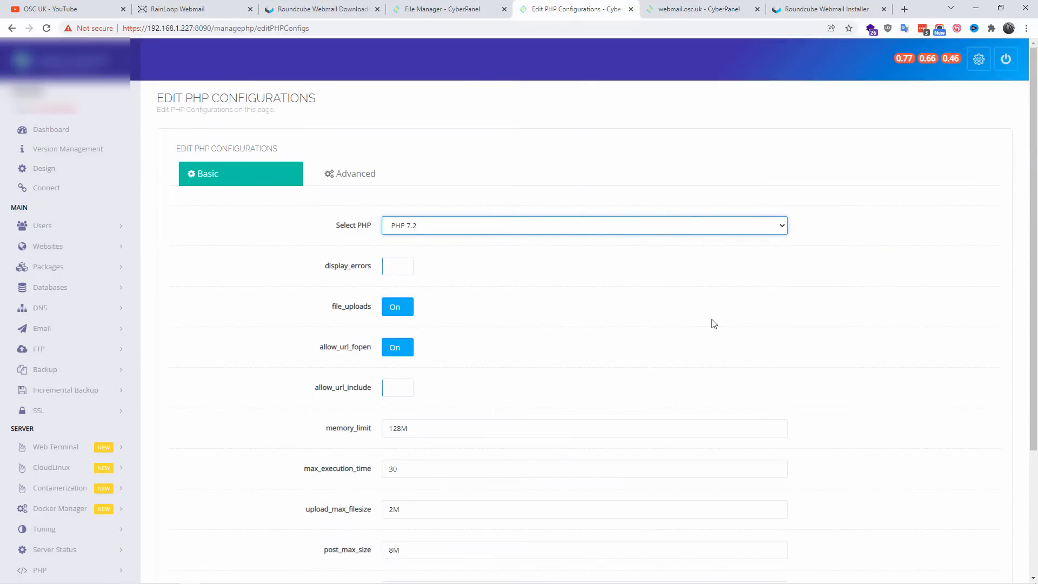
scroll(713, 324, down, 3)
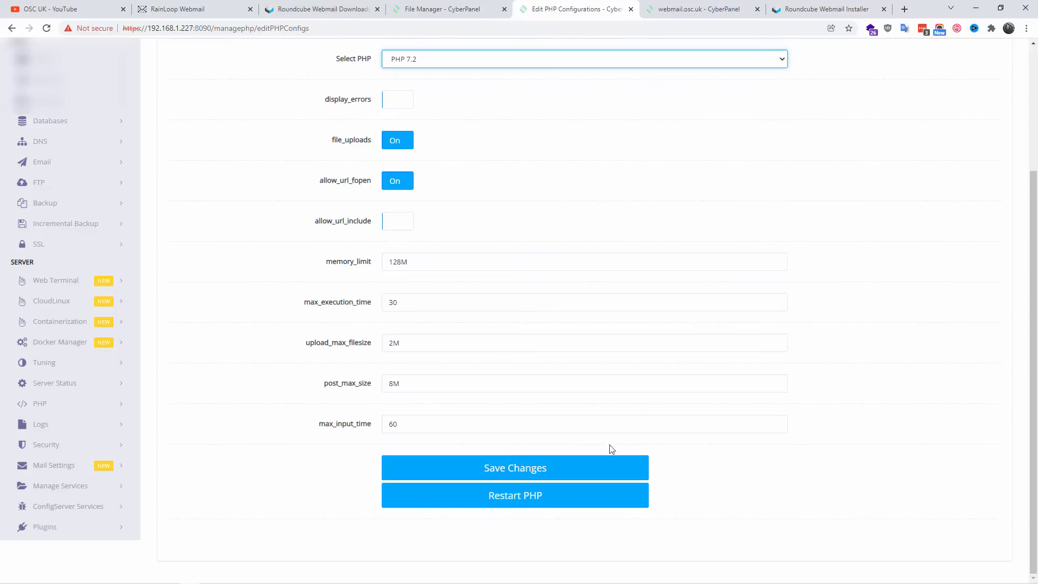
click(523, 502)
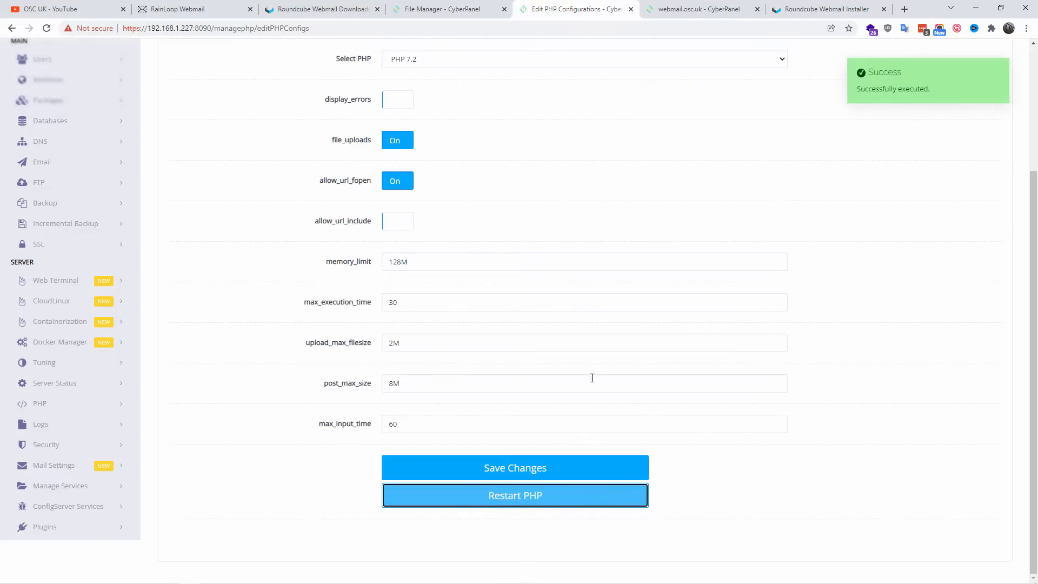
Step: Reload the Roundcube installer's environment checks and examine the status of the Imagick extension
click(823, 9)
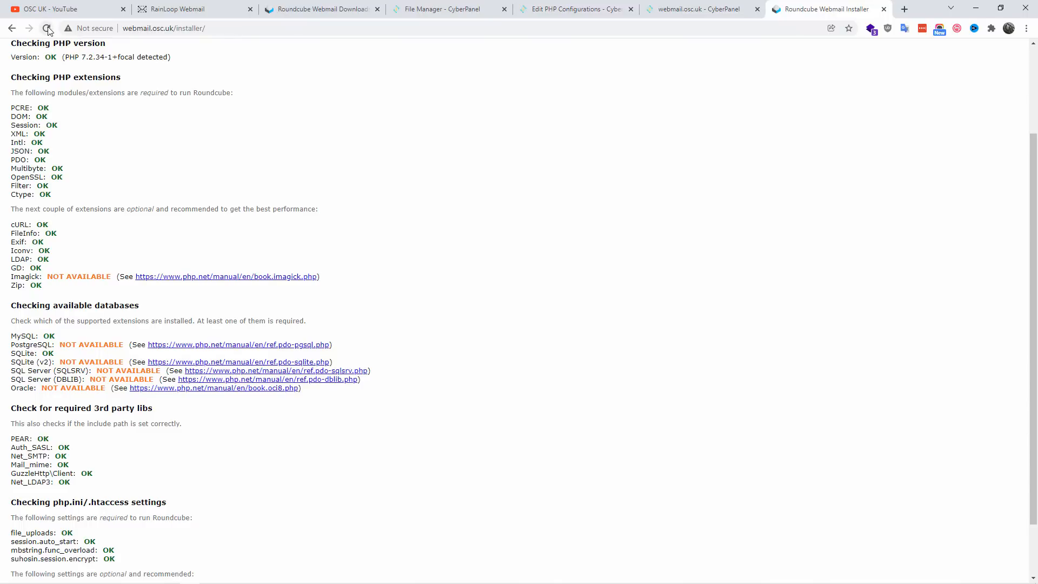
click(49, 30)
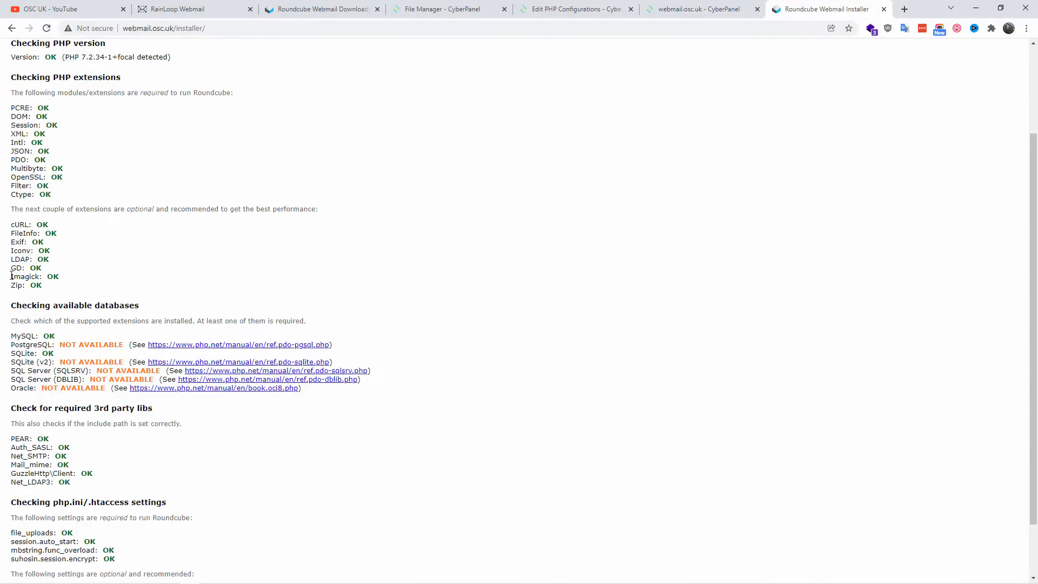
drag(12, 275, 77, 281)
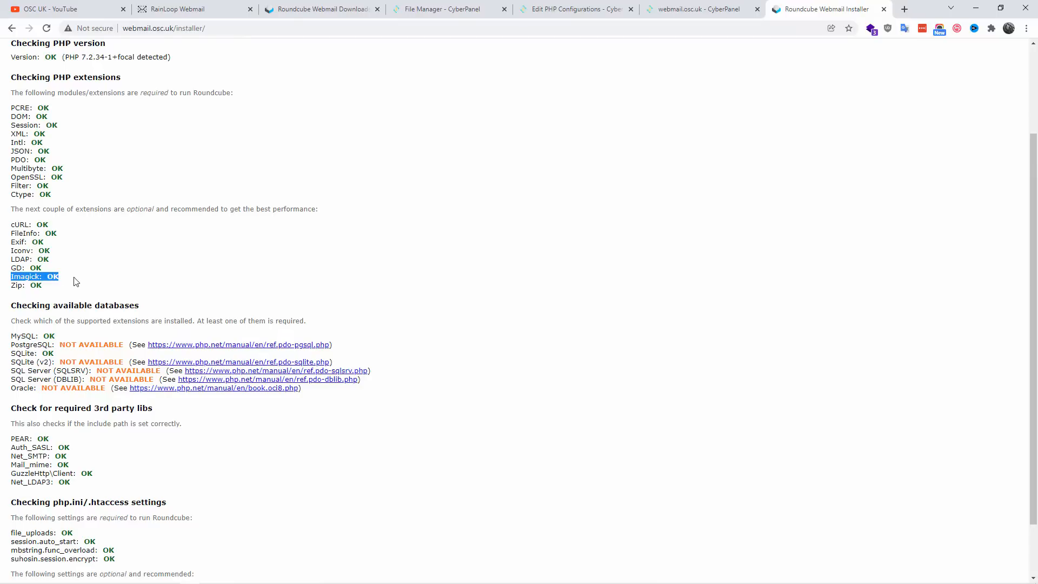
click(432, 422)
Step: Examine the installer's available database checks, including MySQL, and the optional date.timezone setting
drag(31, 303, 171, 308)
drag(49, 323, 317, 320)
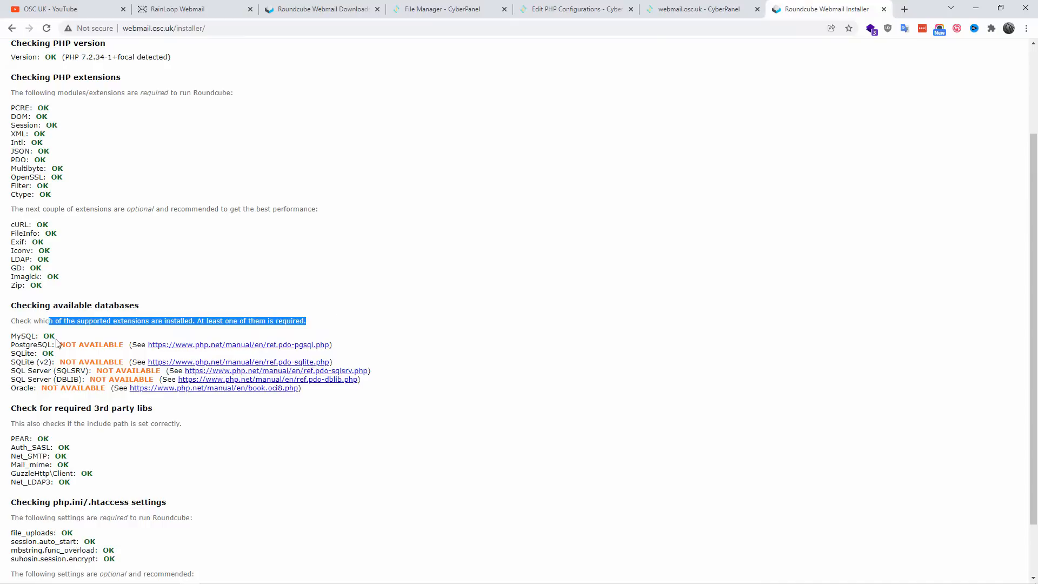
drag(12, 345, 122, 343)
drag(16, 363, 11, 336)
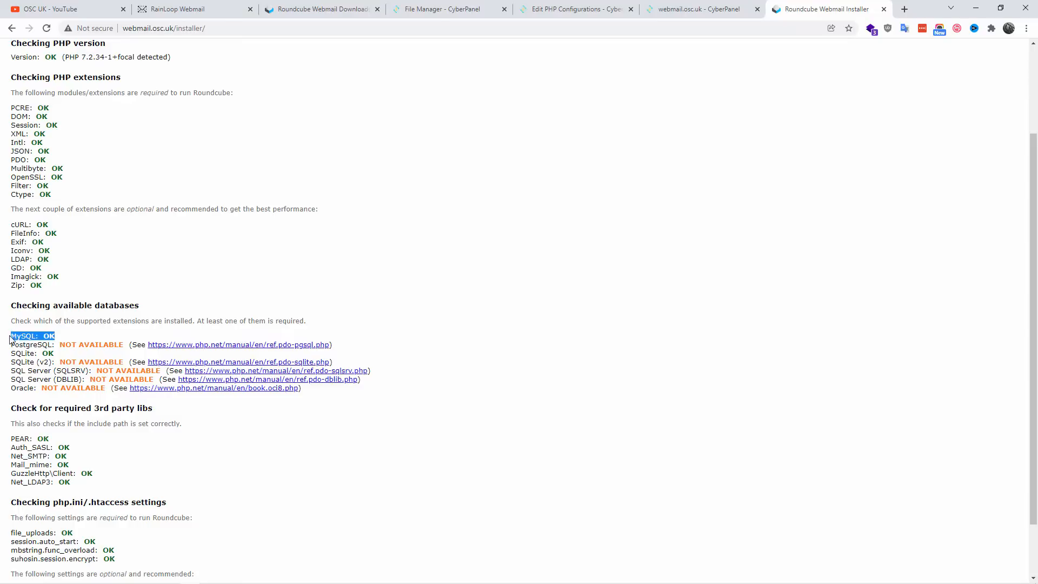
scroll(267, 456, down, 2)
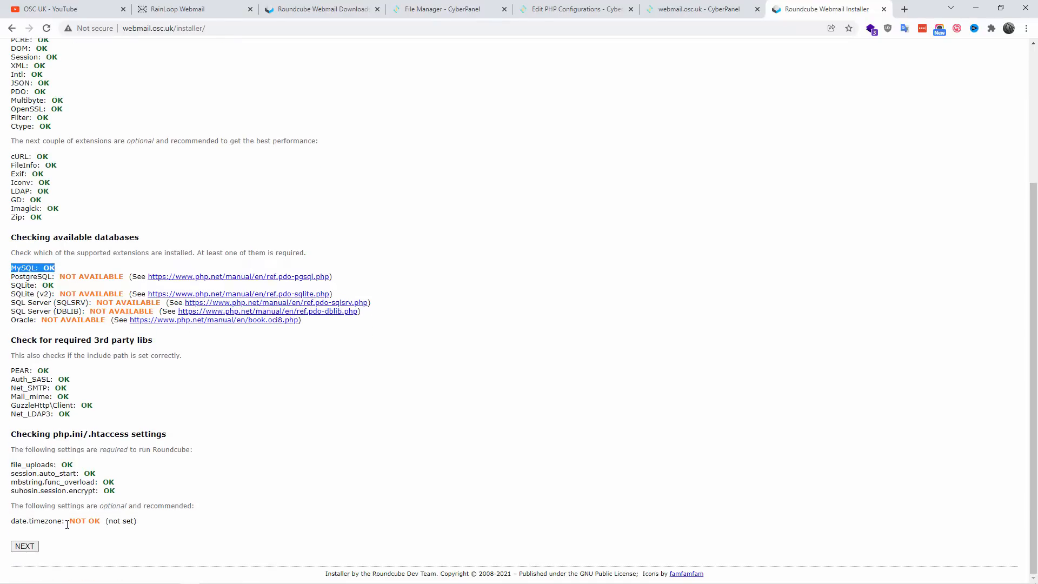
drag(67, 522, 143, 521)
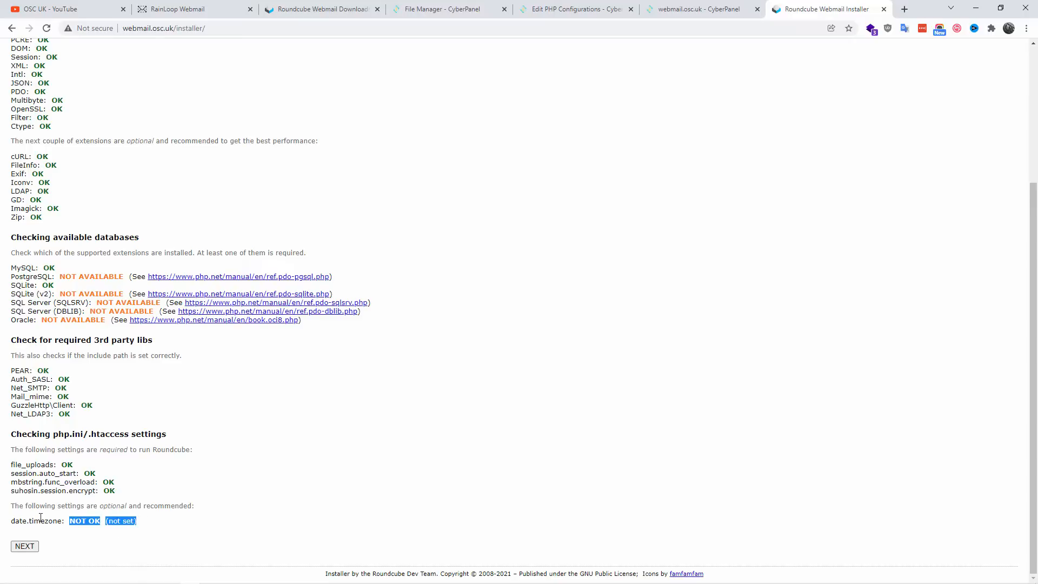
drag(22, 519, 65, 523)
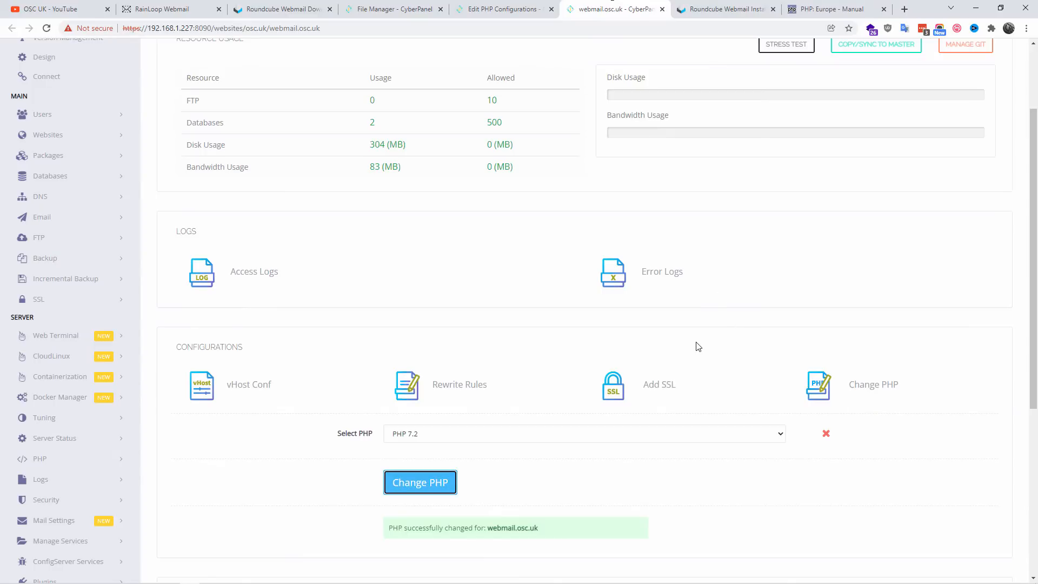
Step: Open CyberPanel's advanced PHP configuration editor and load the php.ini text for PHP 7.2
scroll(686, 351, down, 4)
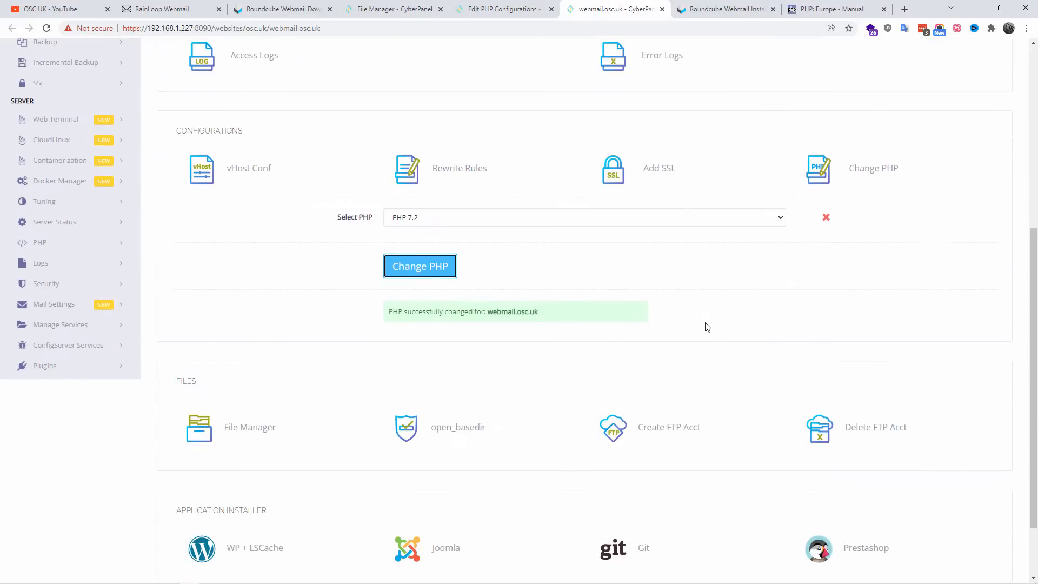
click(84, 243)
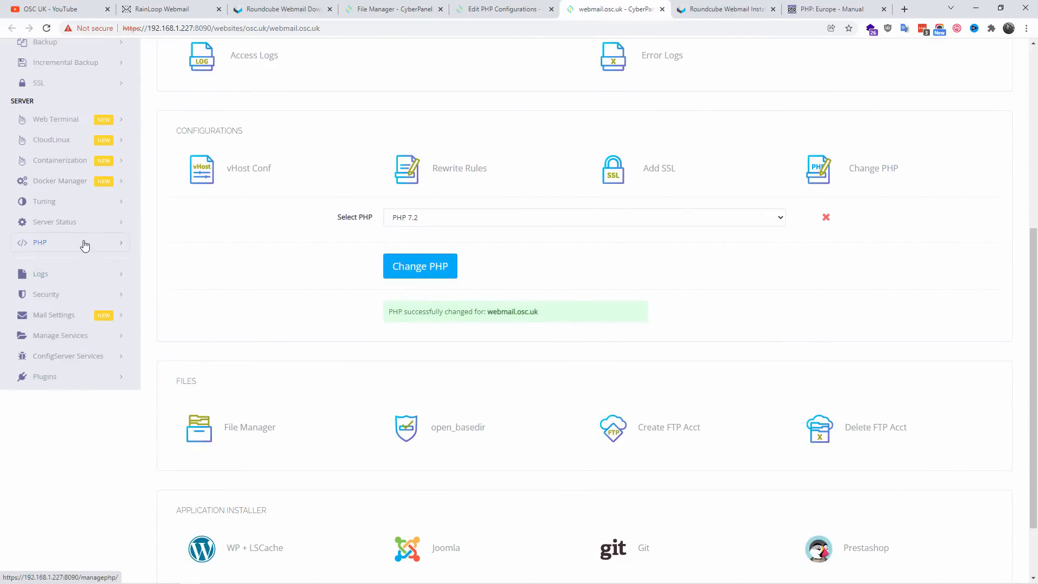
click(63, 286)
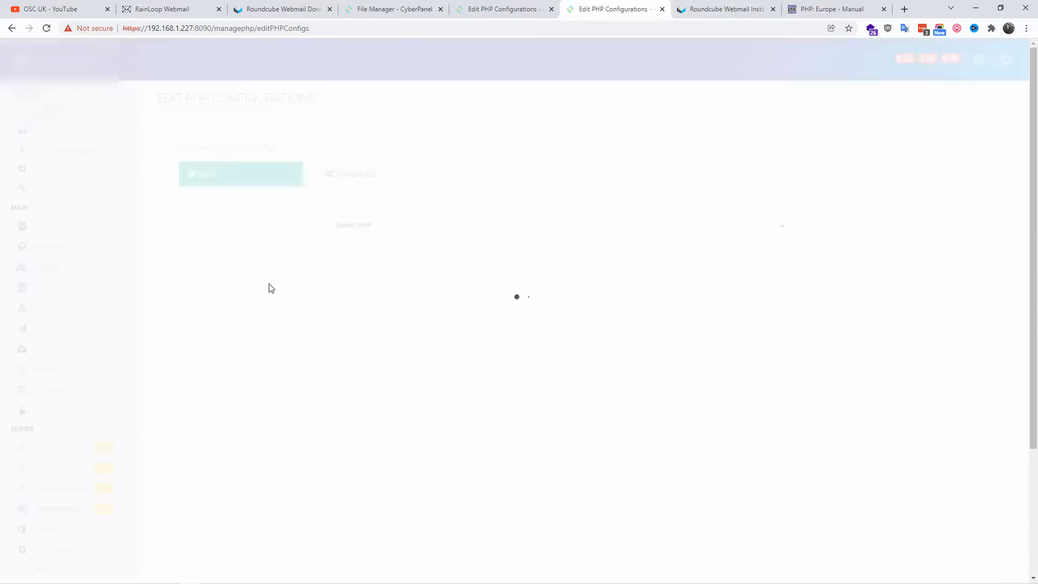
click(355, 174)
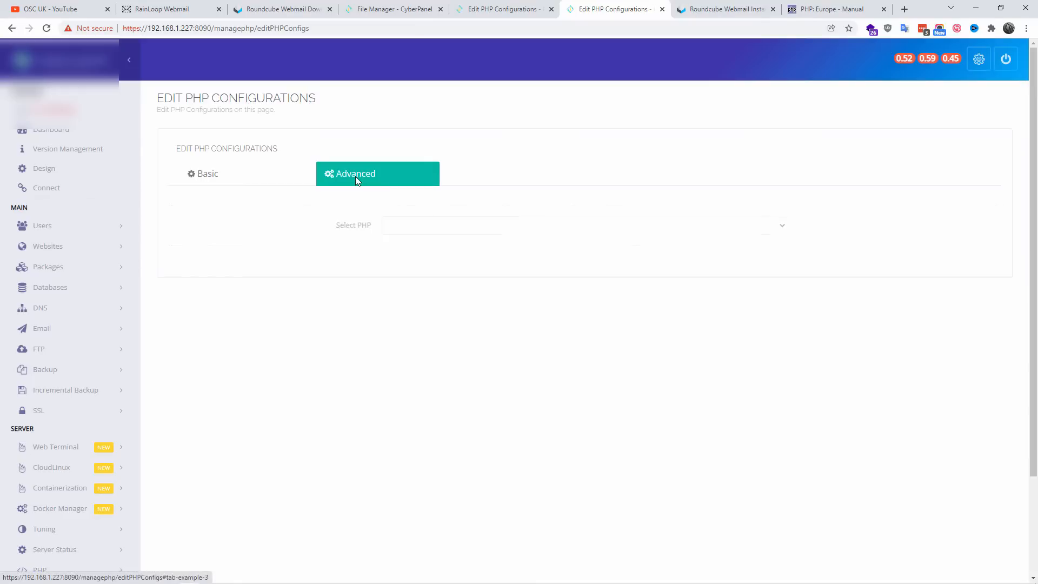
click(415, 224)
click(405, 260)
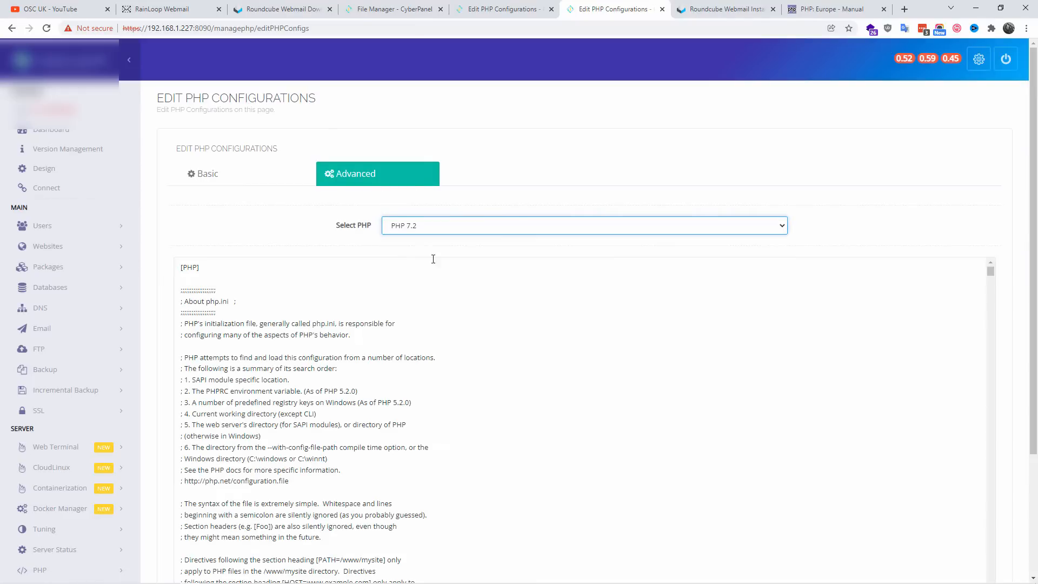
scroll(560, 324, down, 15)
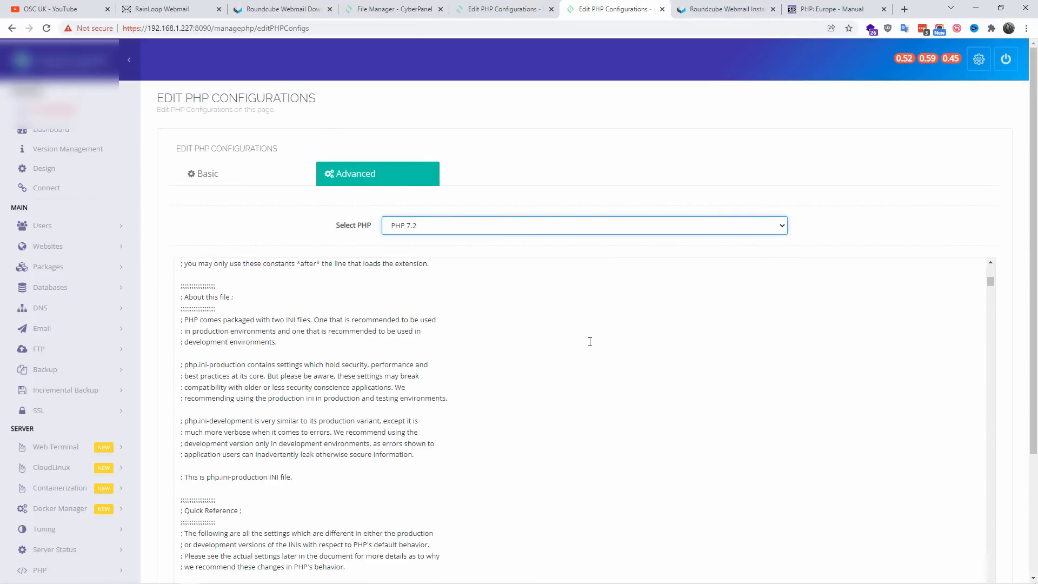
scroll(1011, 330, down, 3)
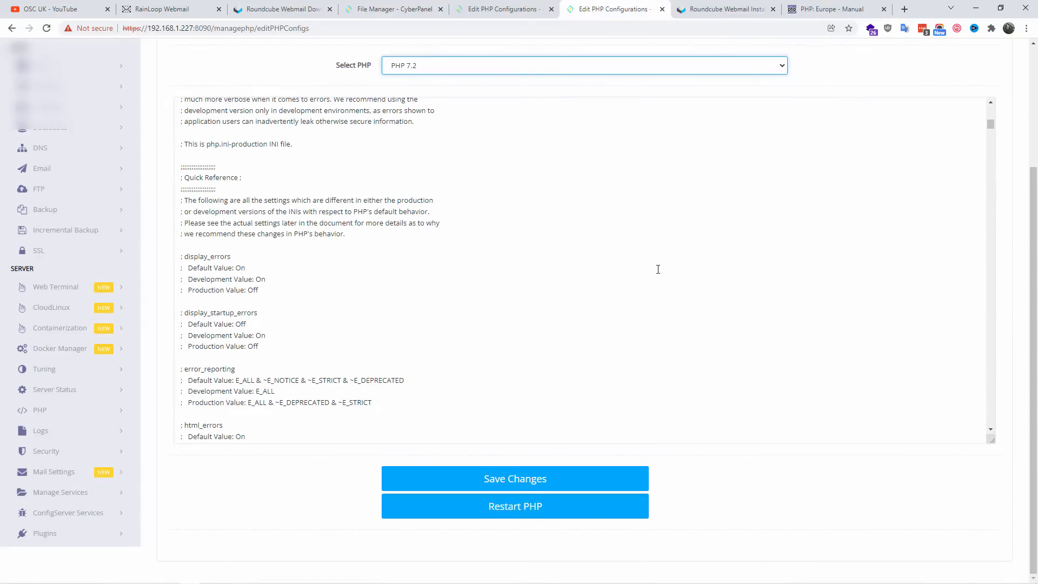
scroll(659, 269, down, 2)
scroll(575, 255, up, 10)
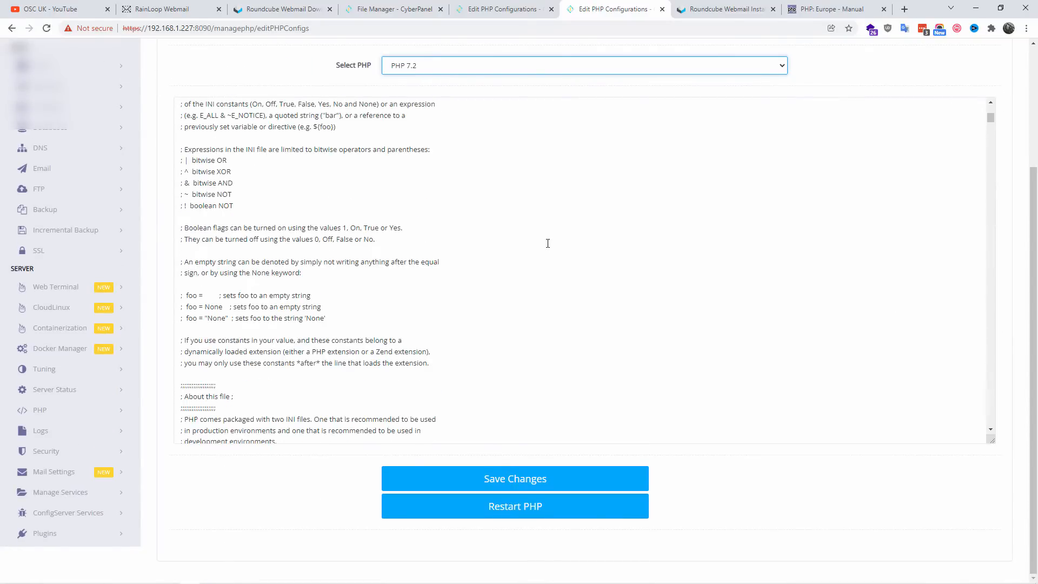
scroll(548, 244, up, 10)
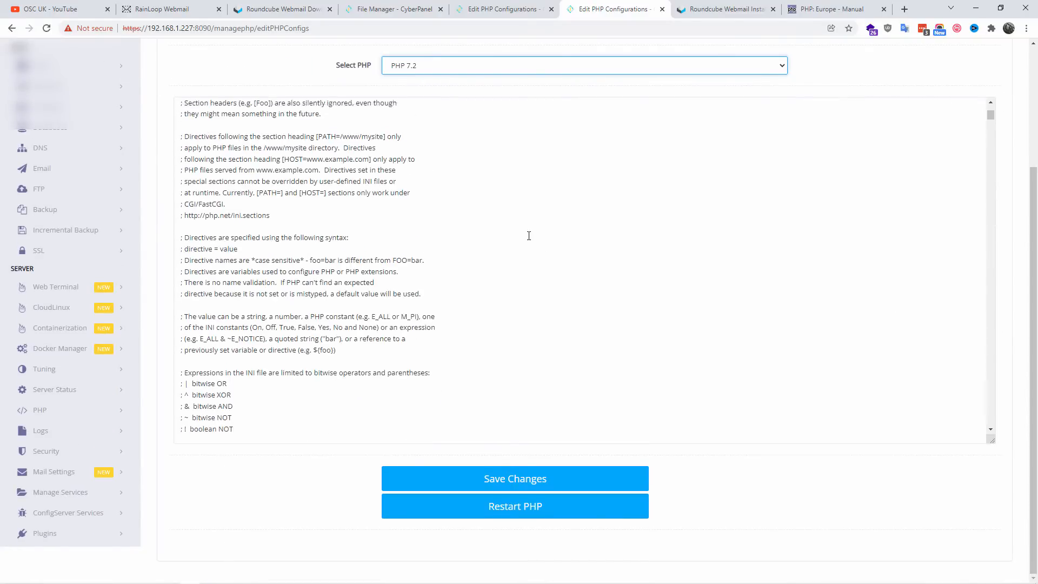
click(208, 115)
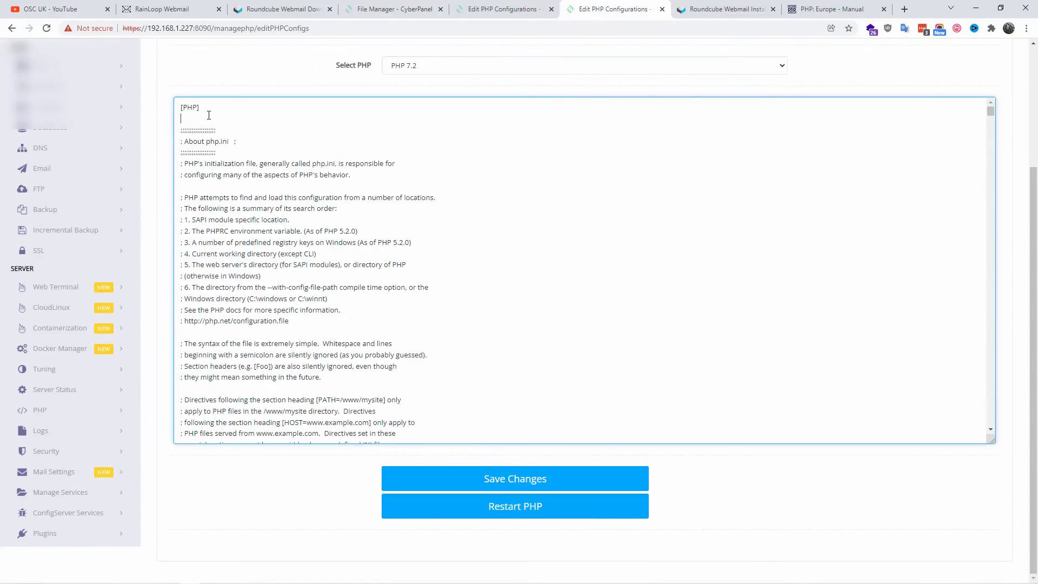
key(ctrl+f)
text(Imagick)
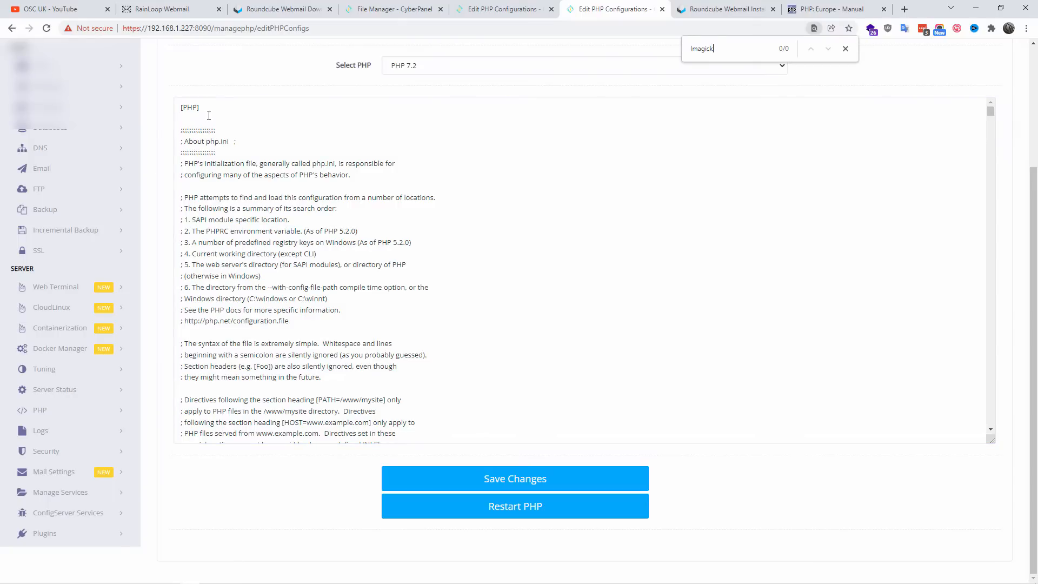
key(BackSpace)
key(BackSpace)
key(BackSpace)
key(BackSpace)
key(BackSpace)
key(BackSpace)
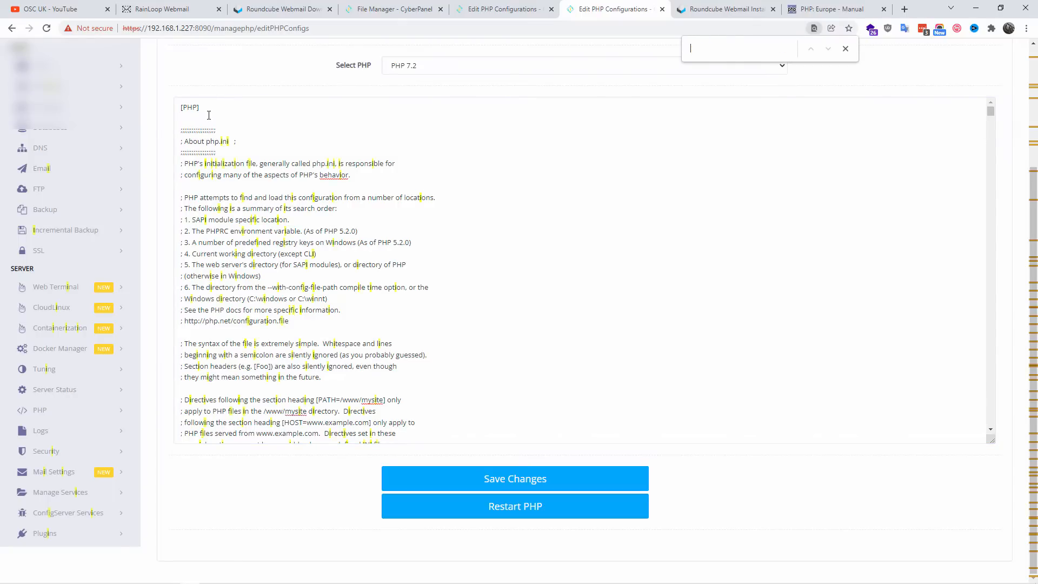
Step: Search the PHP 7.2 configuration page for "timezone" and go to the date.timezone directive in the [Date] section
click(725, 9)
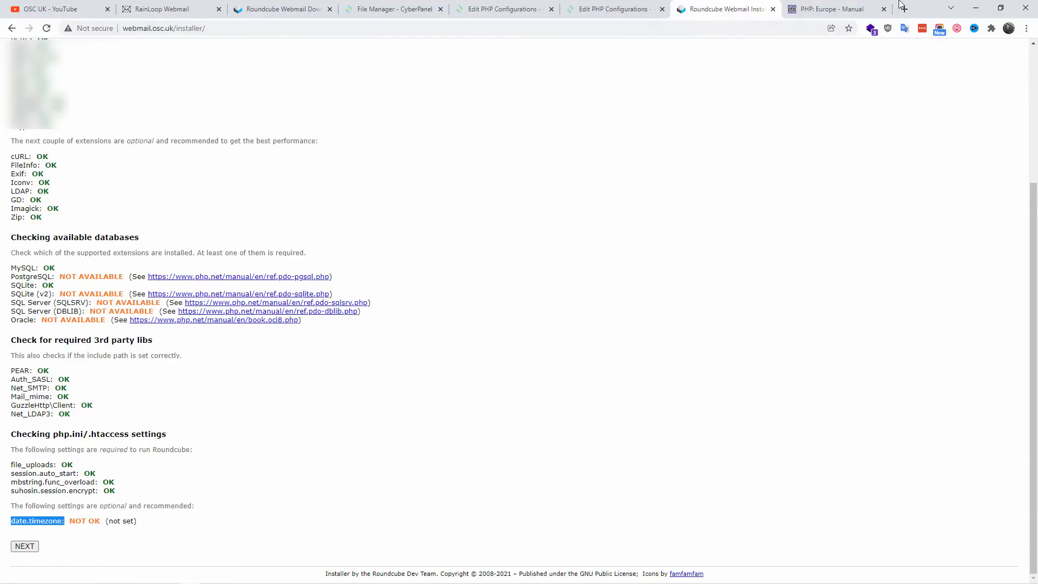
click(833, 8)
click(701, 6)
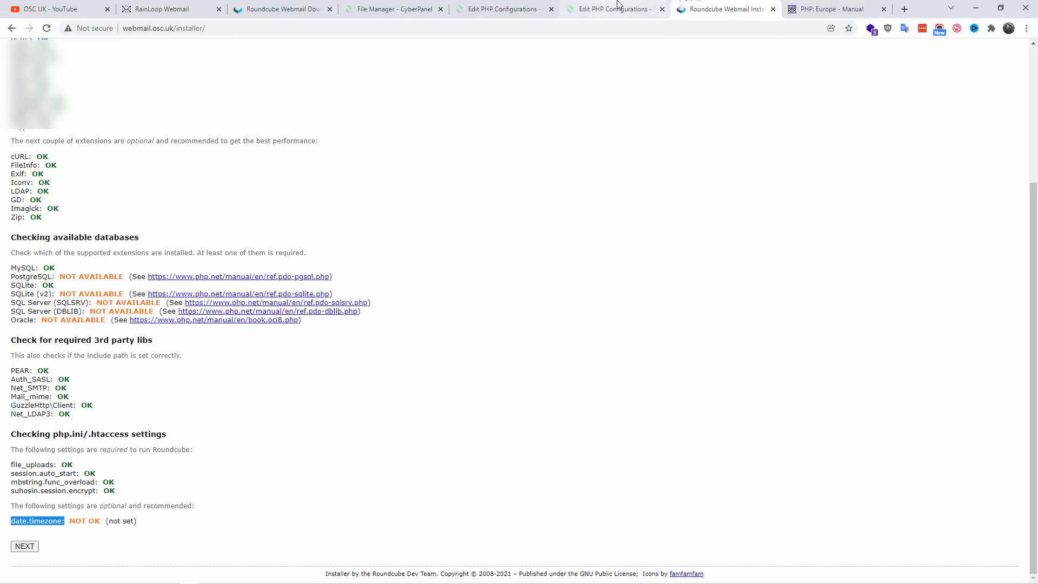
click(611, 6)
text(time)
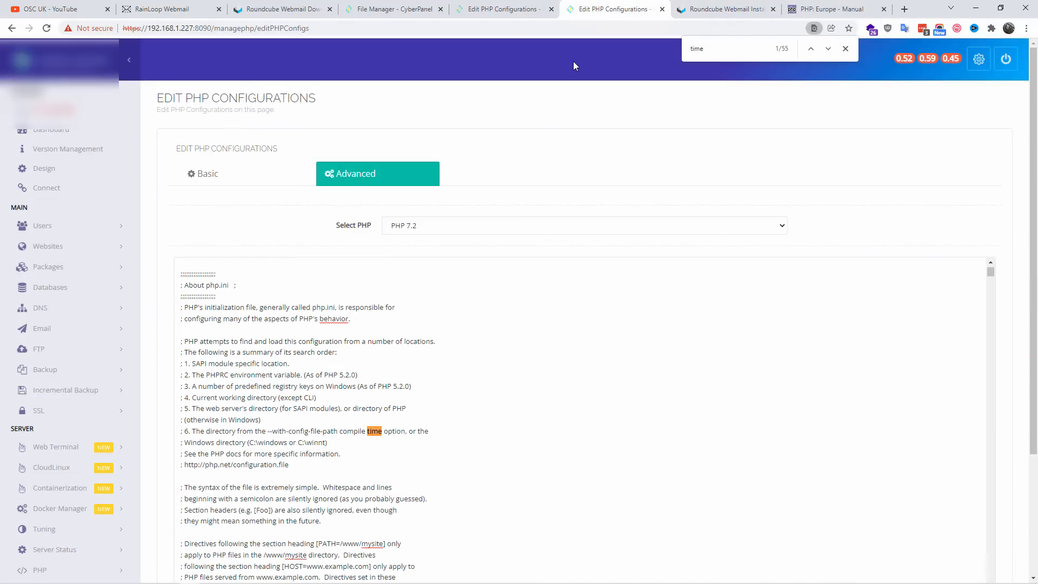
text(zo)
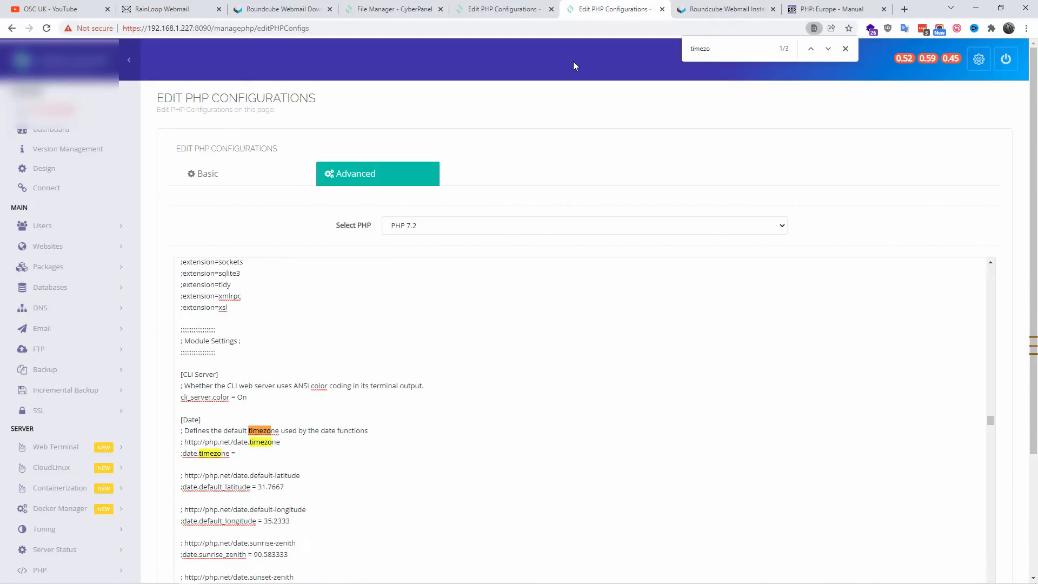
text(ne)
scroll(411, 416, down, 2)
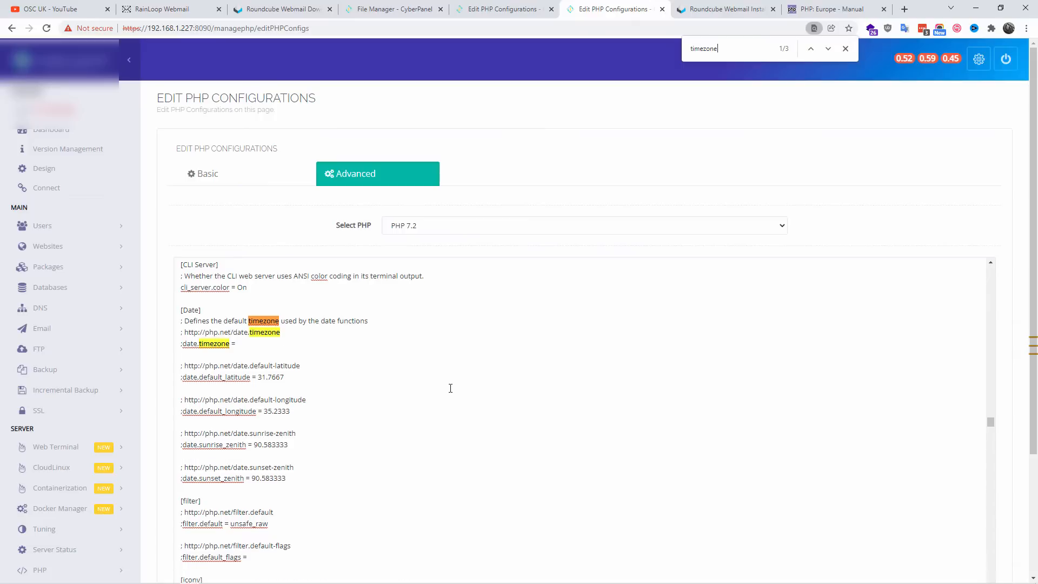
scroll(449, 389, down, 3)
click(828, 50)
click(828, 49)
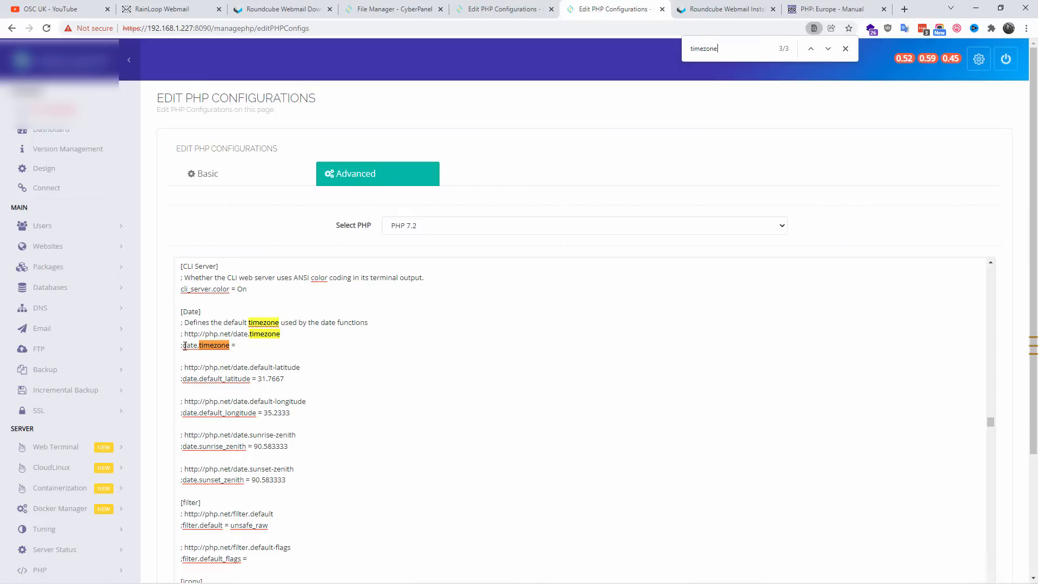
Step: Uncomment the date.timezone directive, set it to Europe/London, and save the PHP 7.2 configuration
click(237, 345)
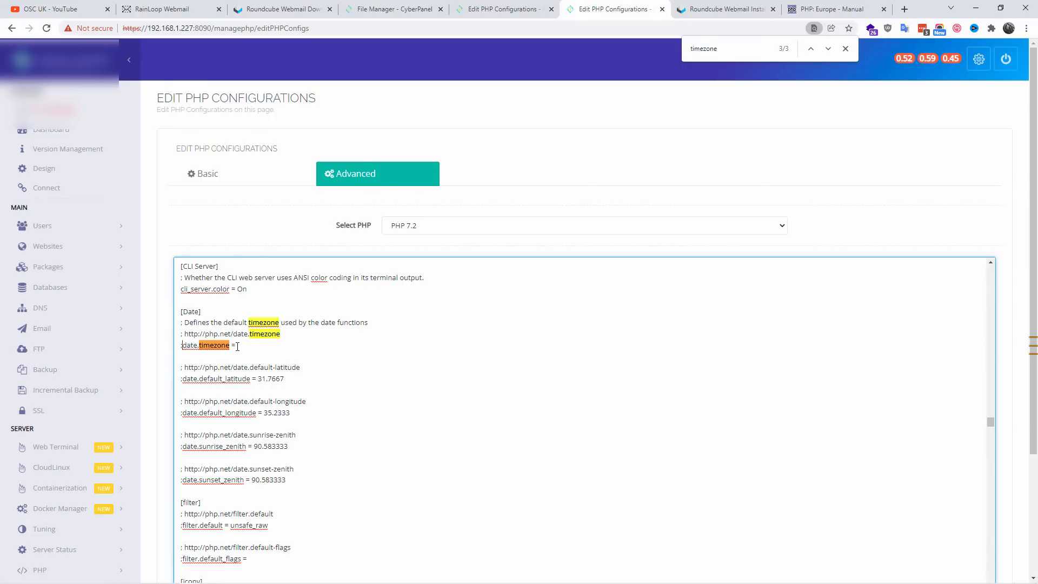
key(Delete)
click(687, 6)
click(638, 4)
click(254, 347)
click(846, 49)
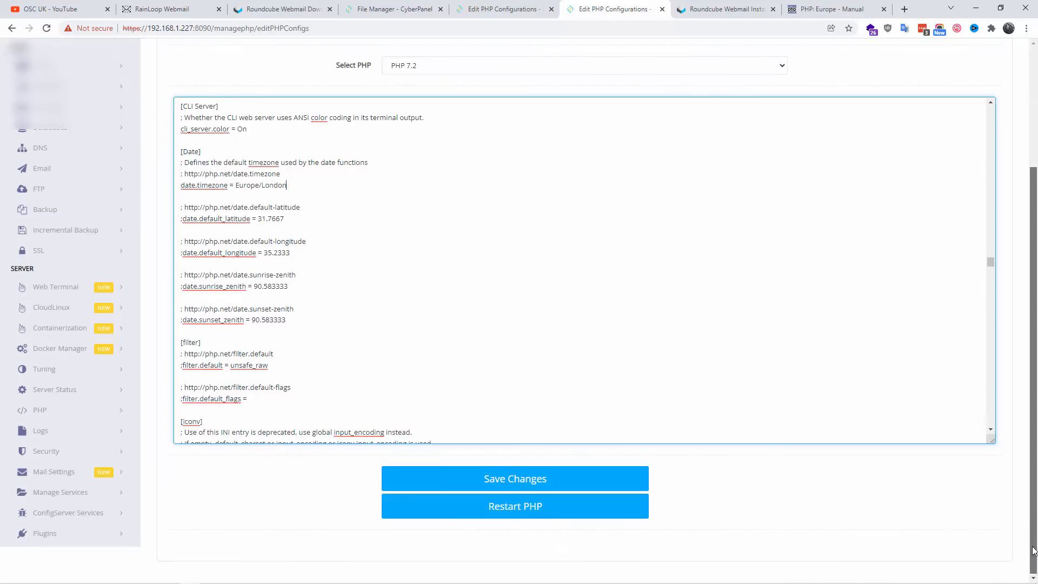
click(529, 490)
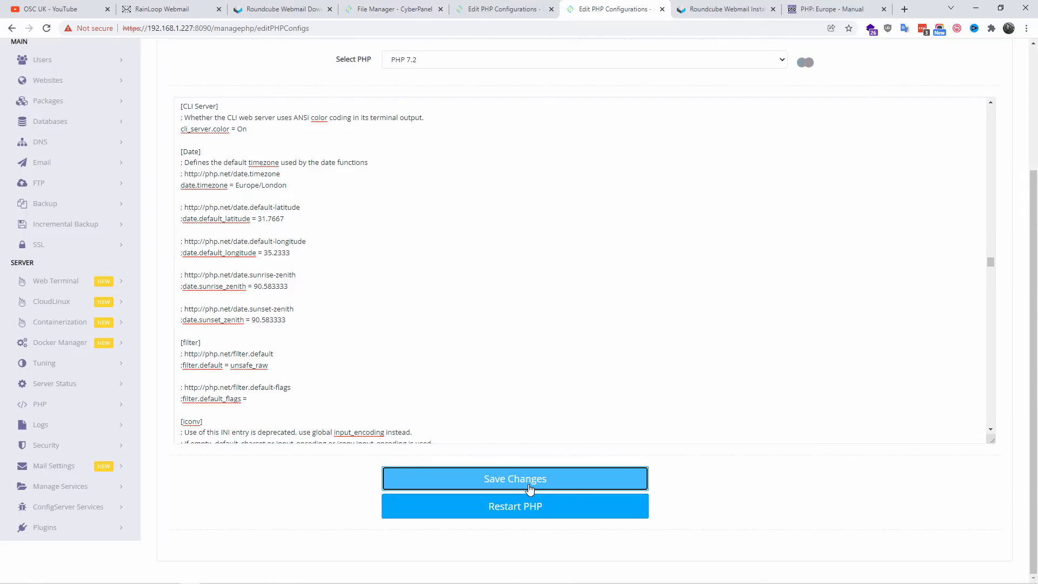
Step: Close the PHP manual's Europe timezones page and return to the Roundcube installer
click(783, 10)
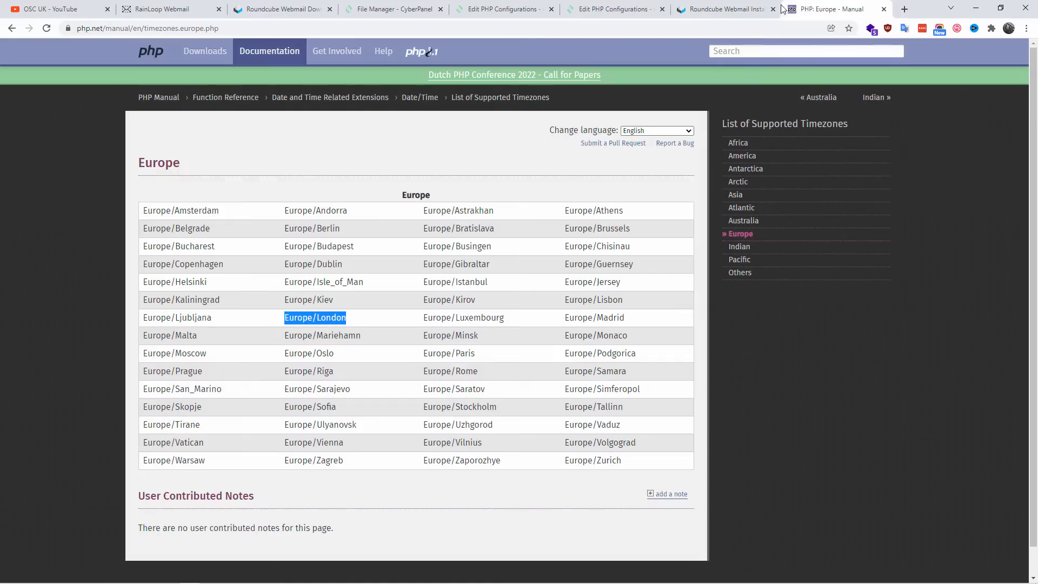
click(884, 10)
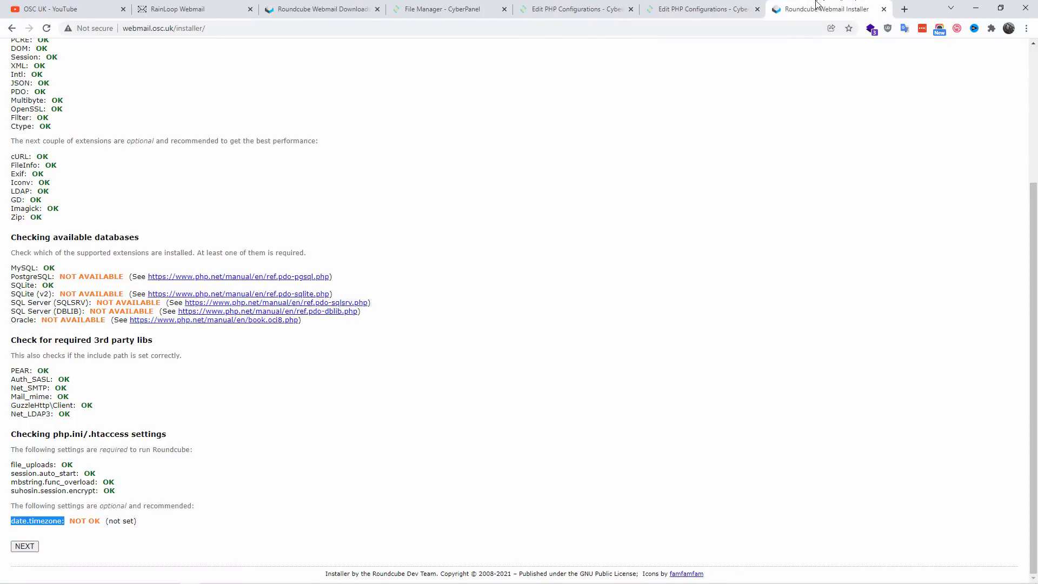
Step: Reload the environment check, review the date.timezone result, and continue to the Create config stage
click(47, 28)
scroll(90, 538, up, 1)
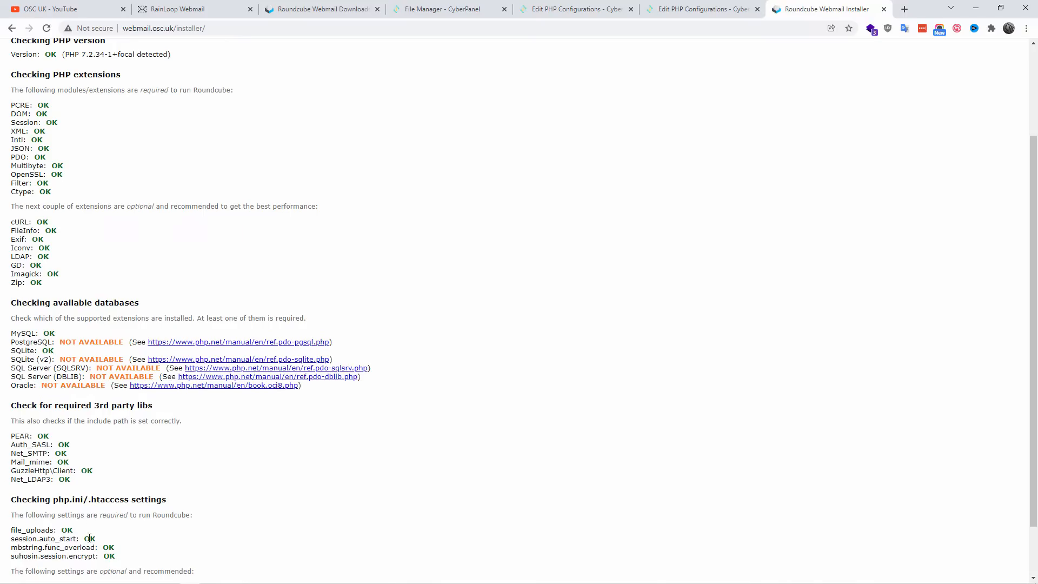
scroll(89, 538, down, 1)
drag(64, 522, 78, 522)
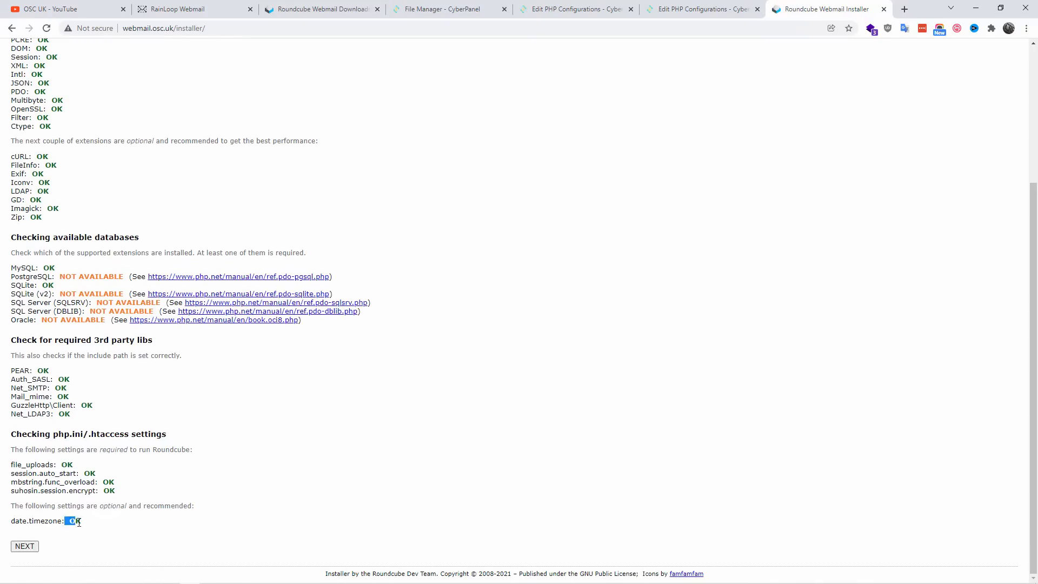
click(232, 491)
scroll(253, 491, up, 3)
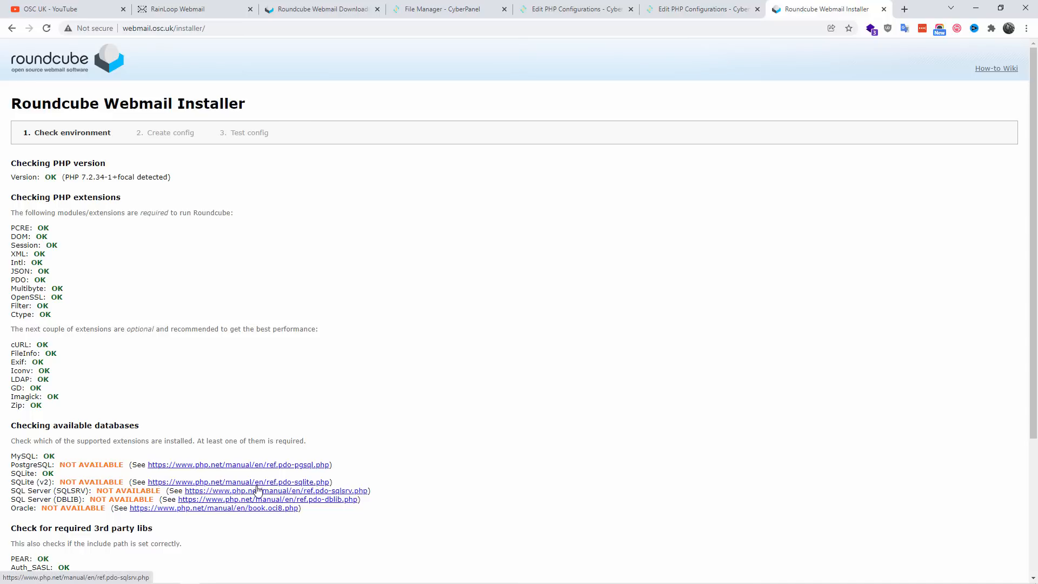
scroll(292, 390, down, 3)
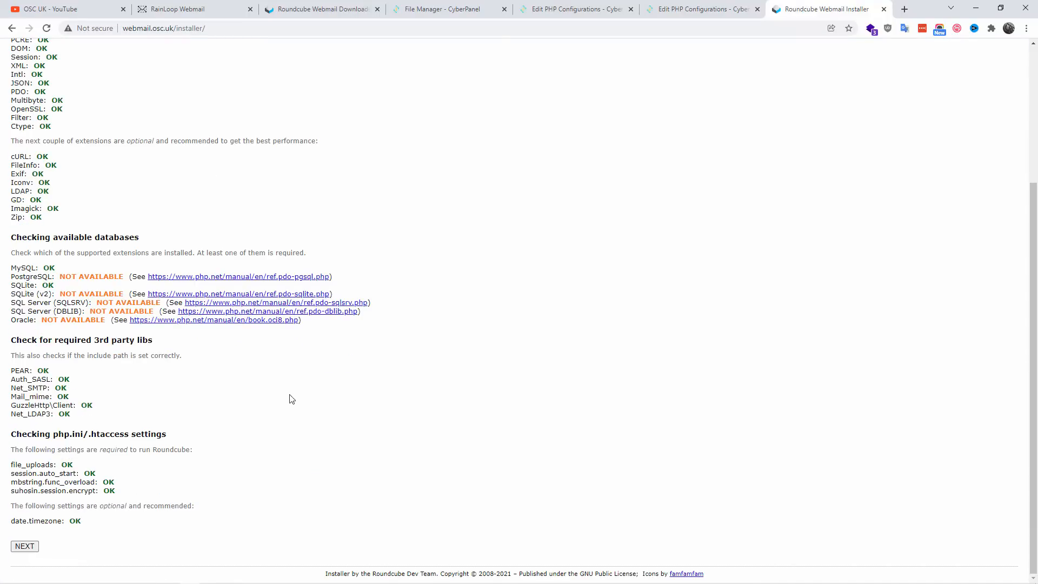
click(19, 548)
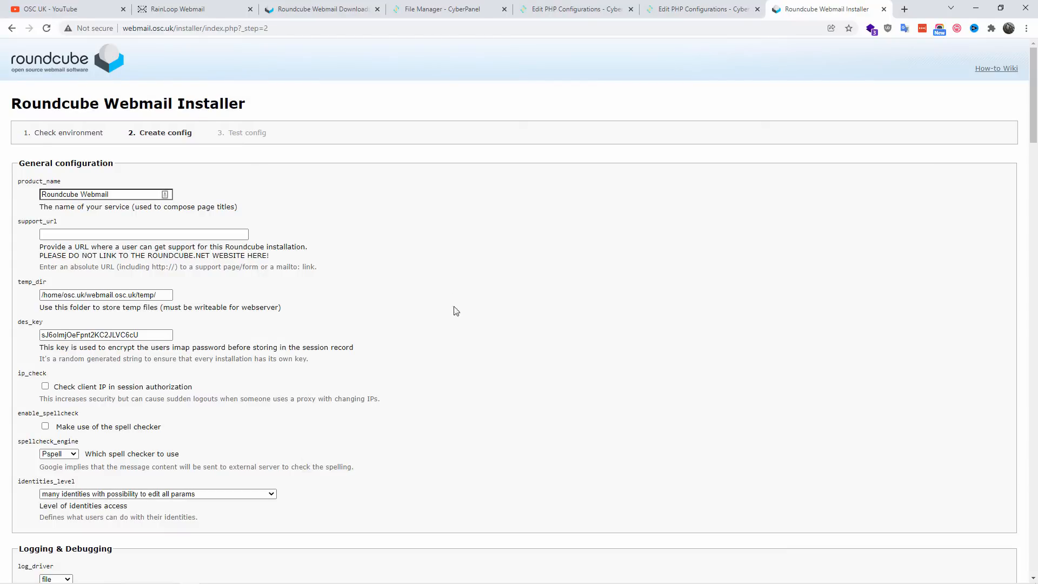
scroll(357, 176, down, 2)
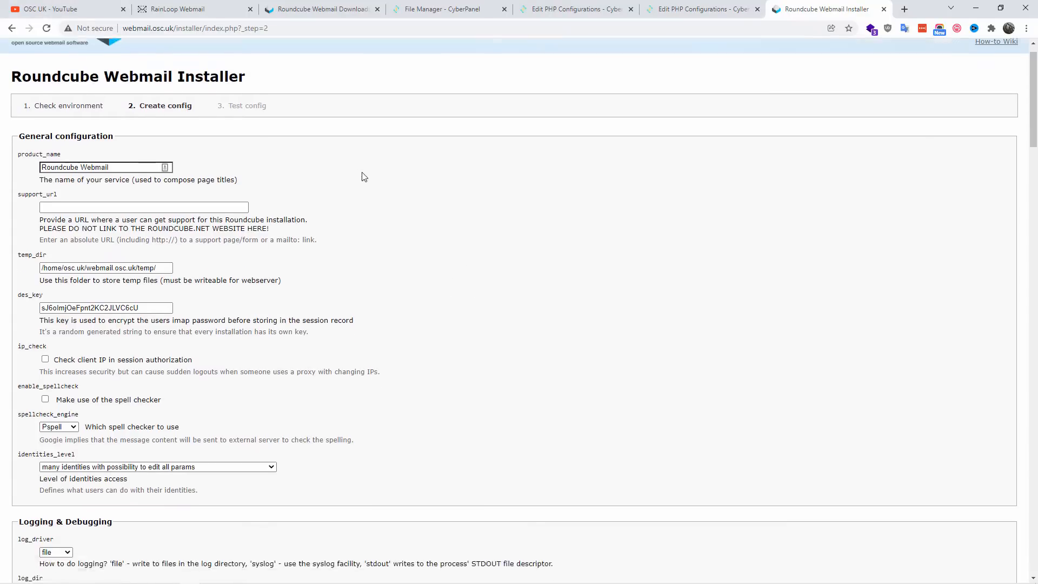
scroll(364, 178, up, 1)
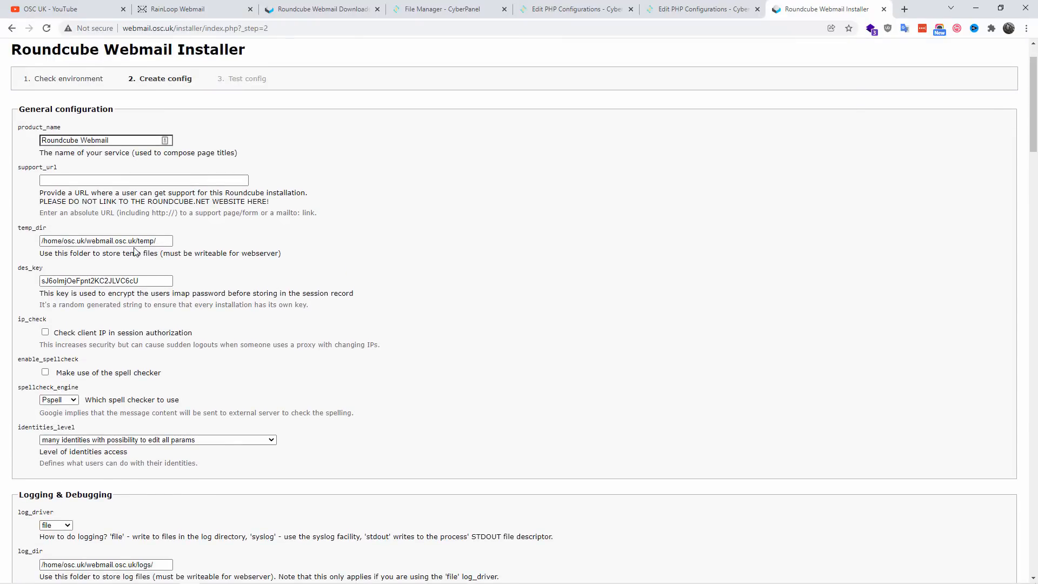
click(140, 279)
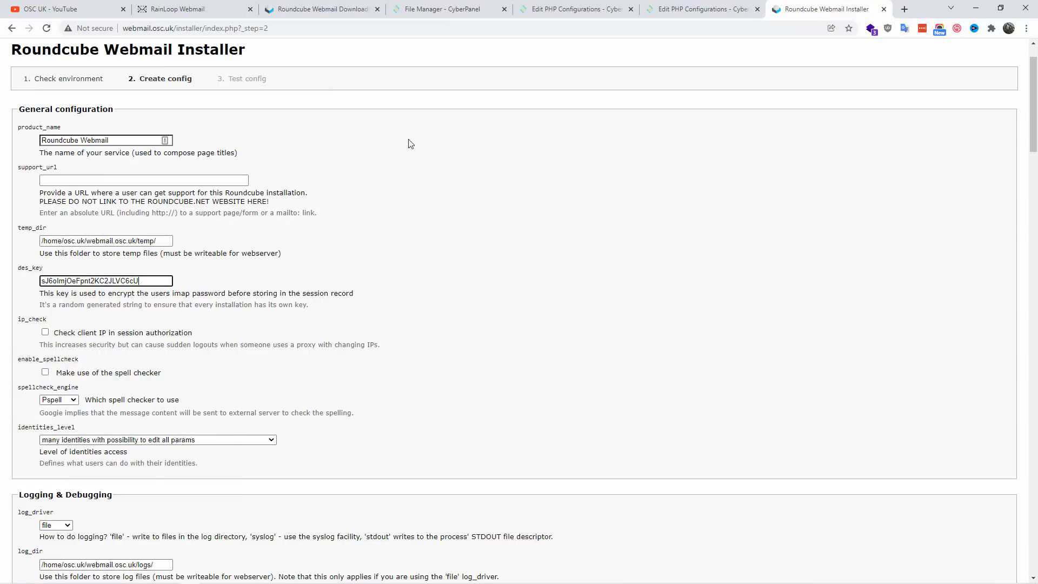
scroll(421, 137, down, 2)
scroll(420, 136, up, 3)
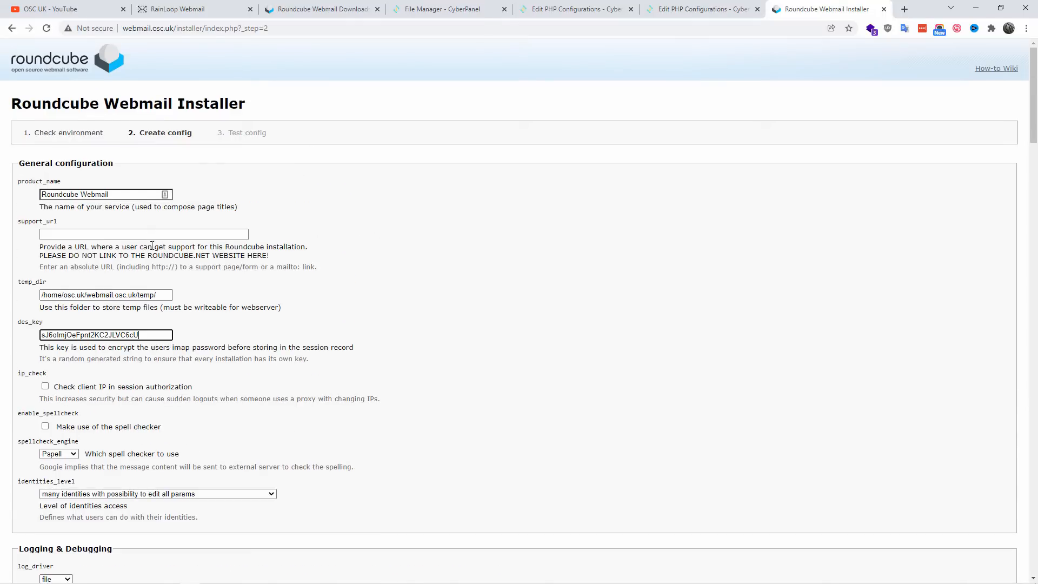
click(172, 235)
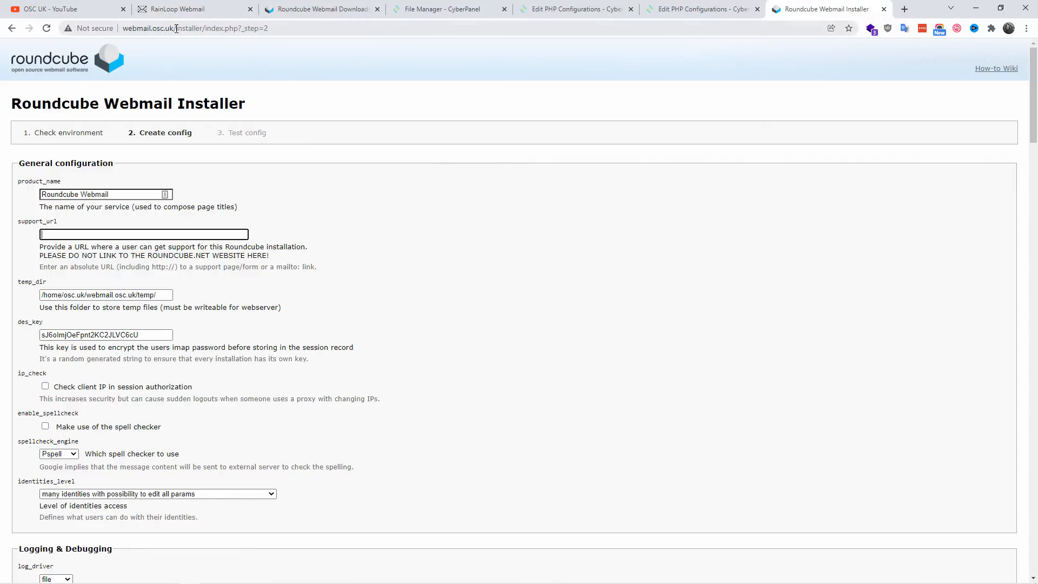
drag(174, 29, 908, 8)
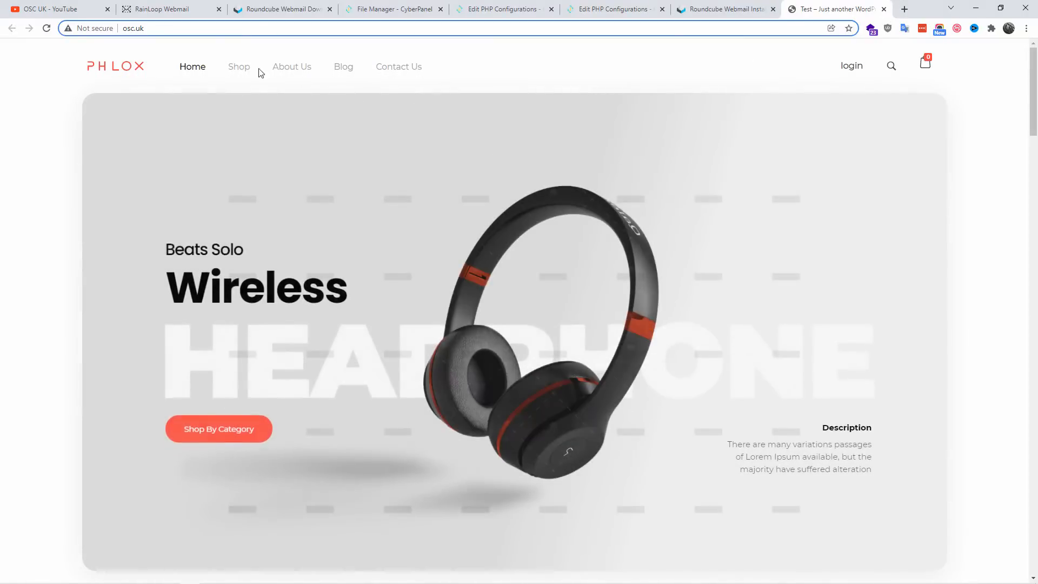
click(884, 9)
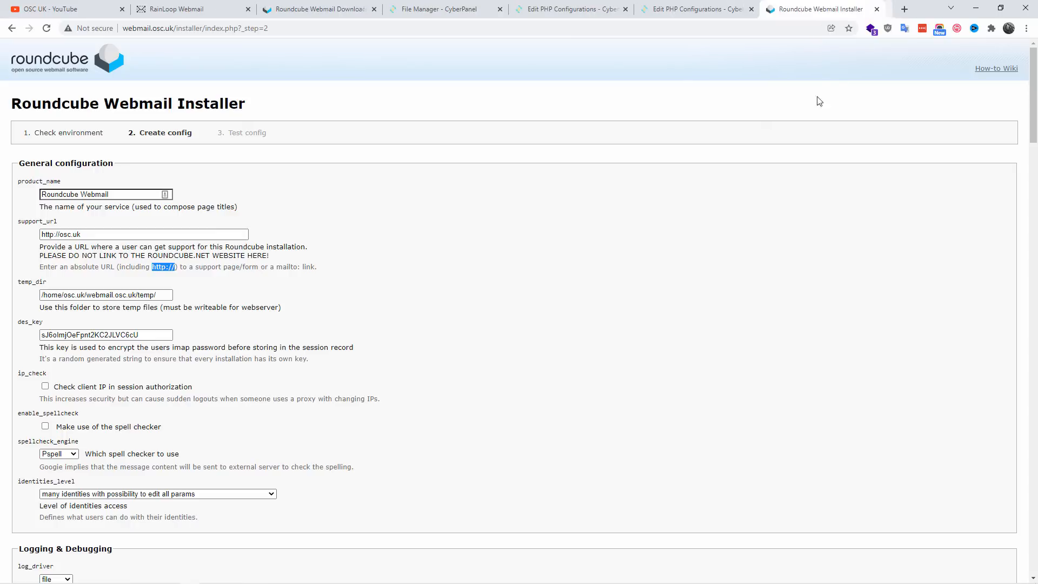
click(747, 339)
Step: Keep Pspell as the spellcheck engine and choose "many identities with possibility to edit all params" as the identities level
scroll(644, 339, down, 2)
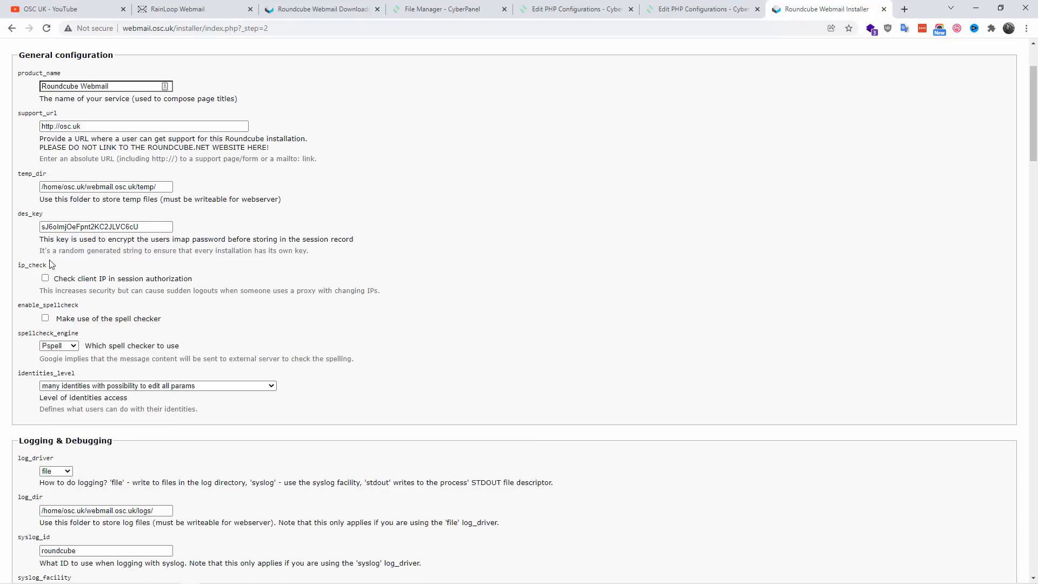
drag(16, 268, 52, 273)
click(65, 347)
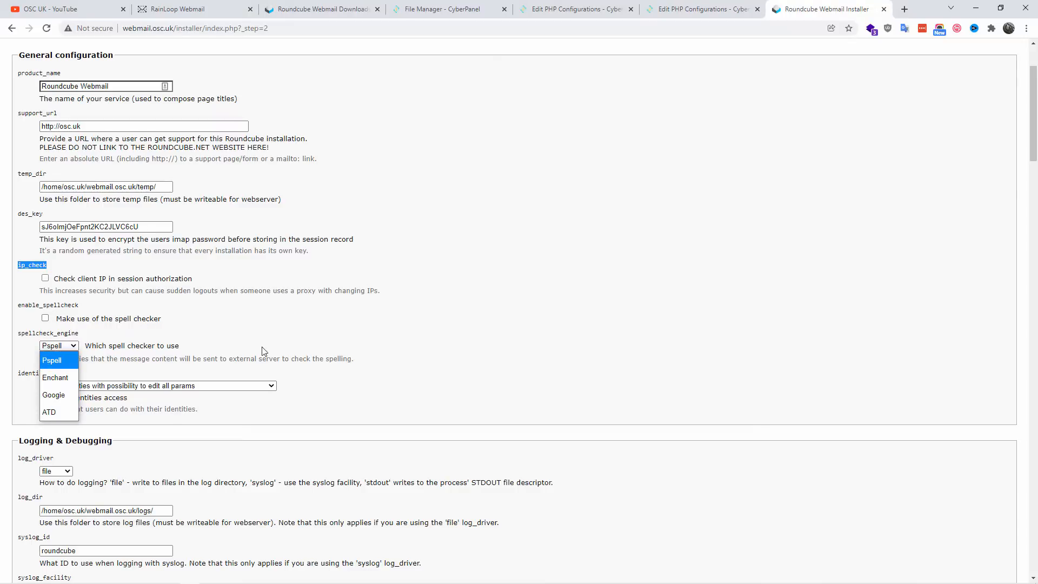
click(332, 329)
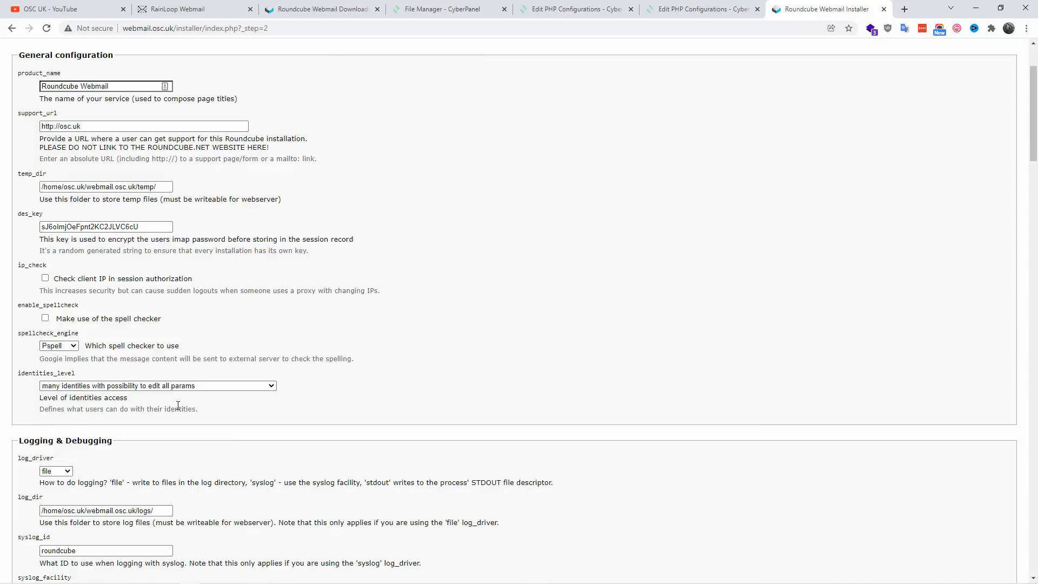
click(224, 385)
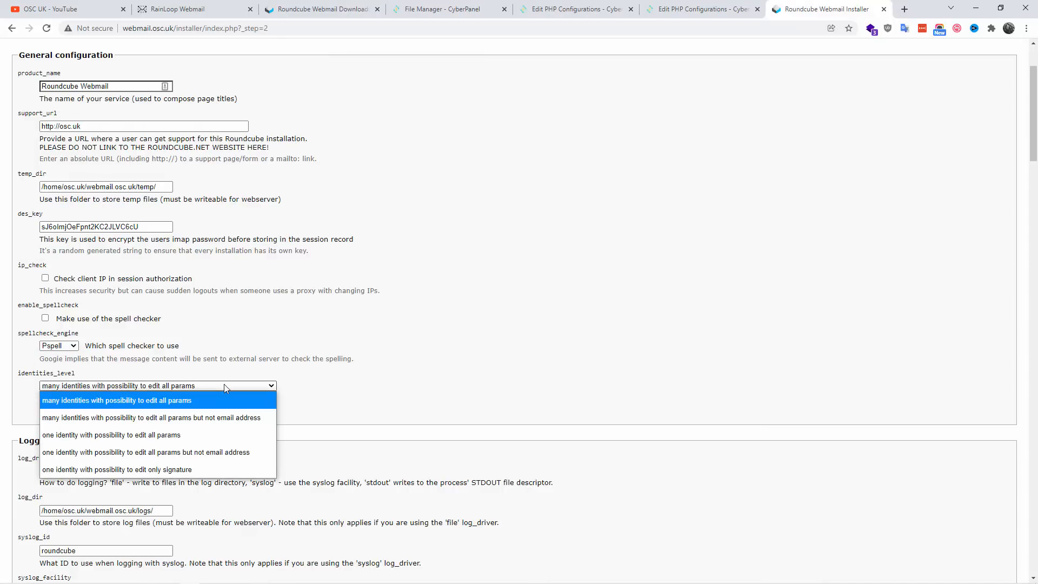
click(91, 400)
Step: Choose MySQL as the database type in the Database setup section
scroll(477, 364, down, 4)
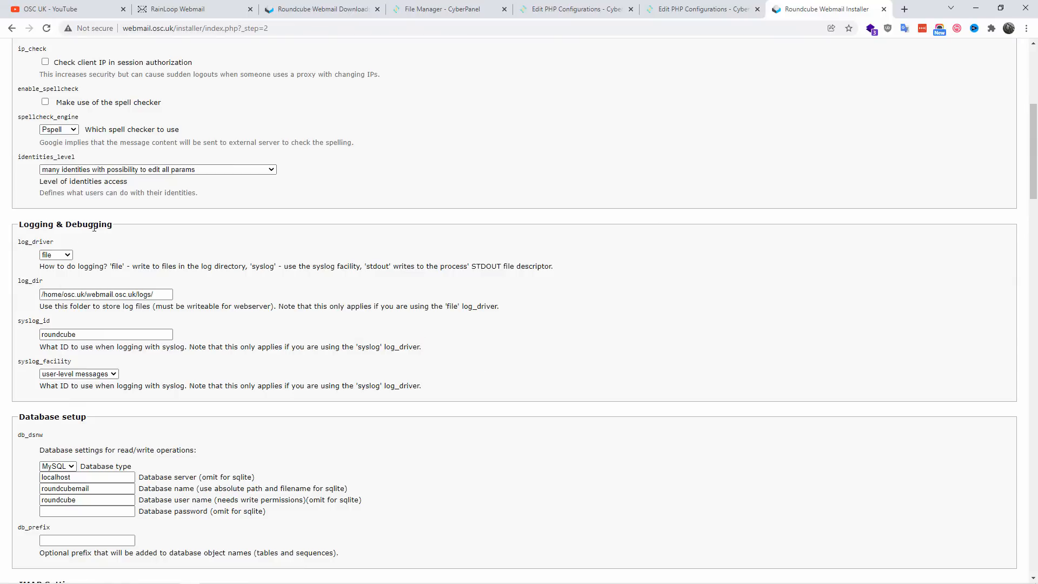
scroll(612, 290, down, 3)
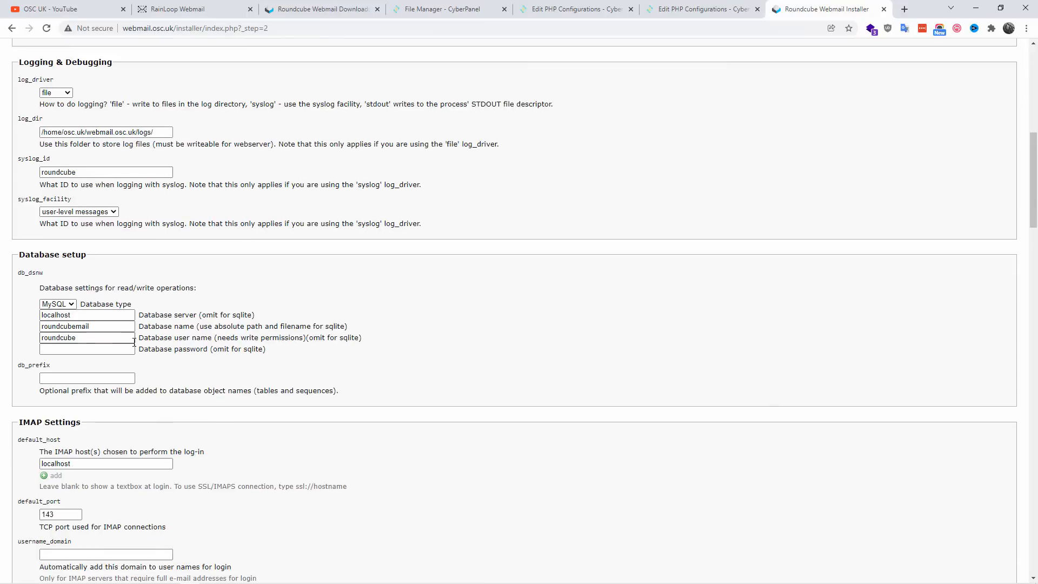
click(72, 304)
click(62, 319)
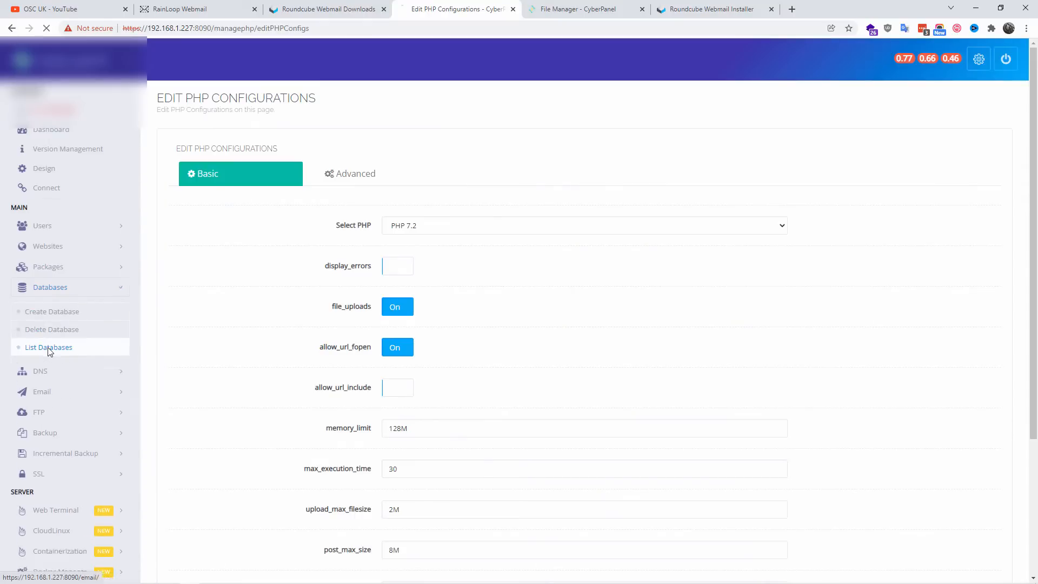
Step: List the osc.uk databases in CyberPanel and copy the database name osc_osc
click(49, 348)
click(431, 190)
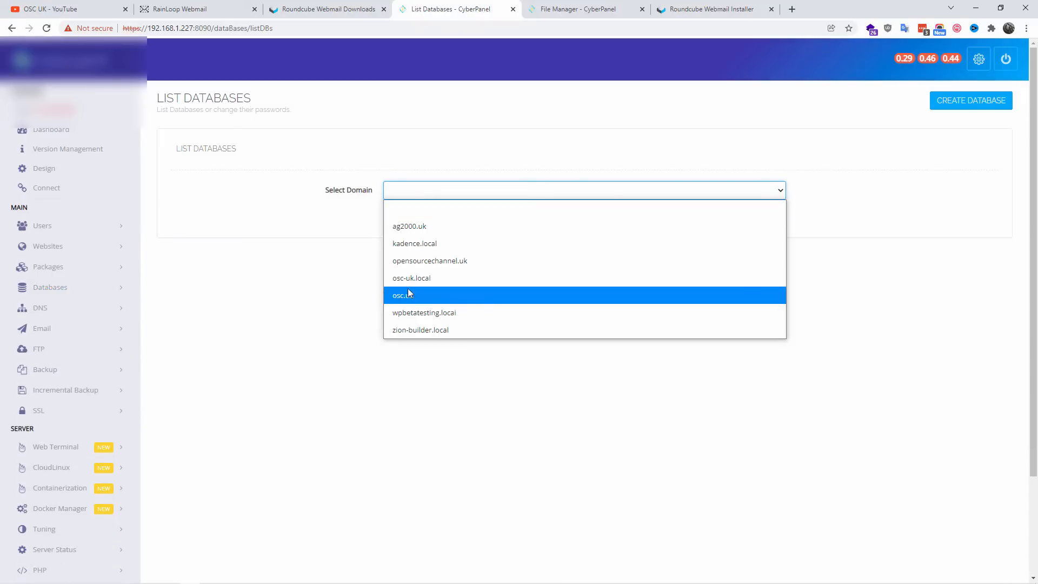
click(400, 301)
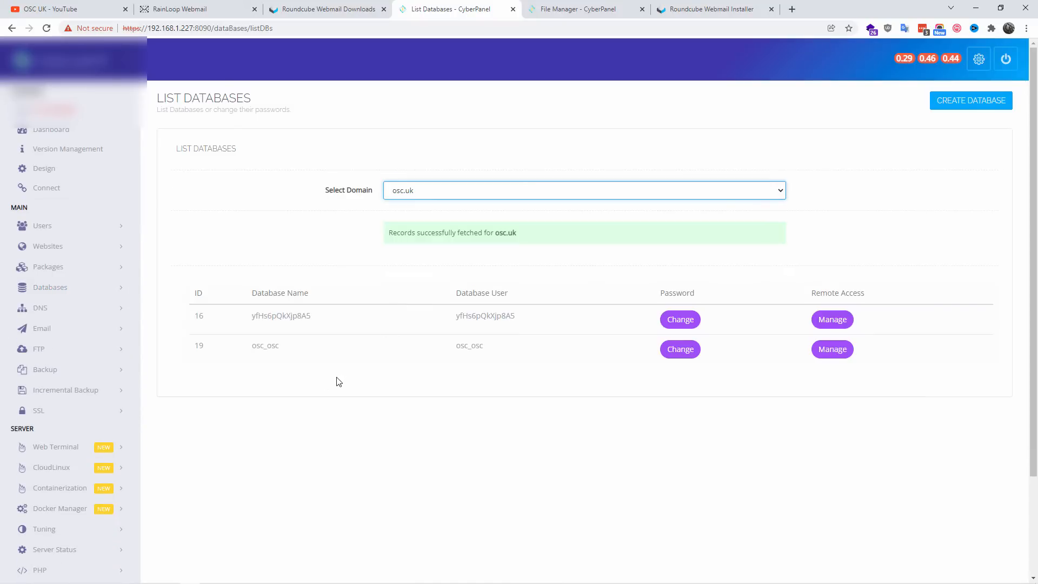
drag(295, 353, 250, 352)
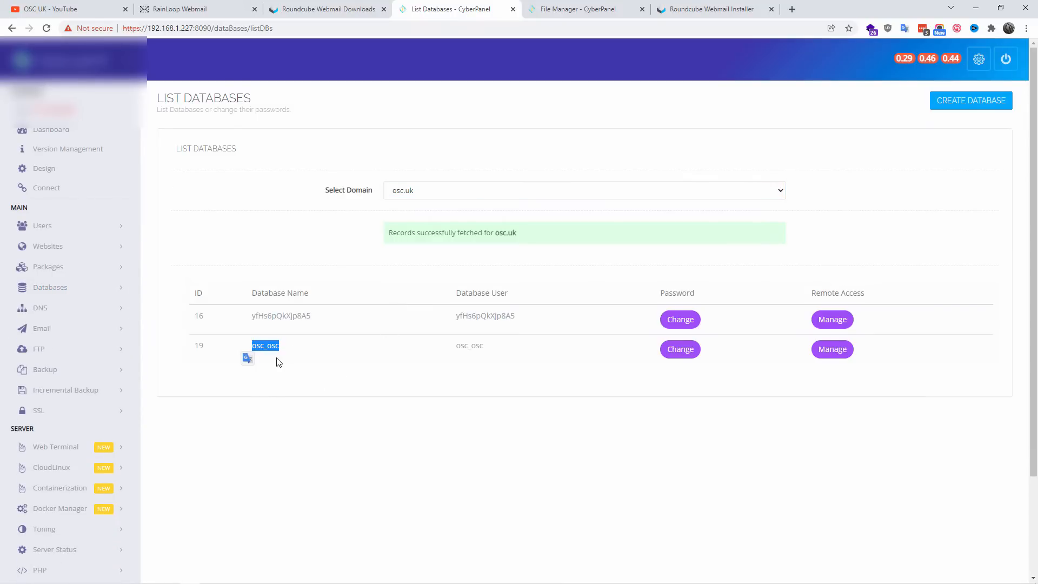
right_click(273, 351)
click(308, 358)
Step: Return to the Roundcube installer and set both the database name and the database user name to osc_osc
click(712, 9)
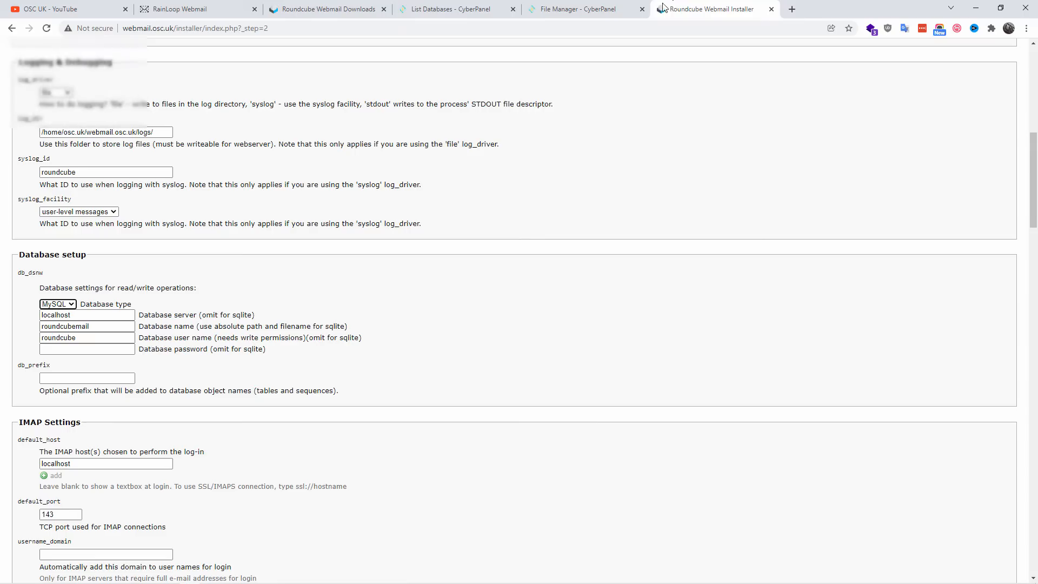
click(89, 316)
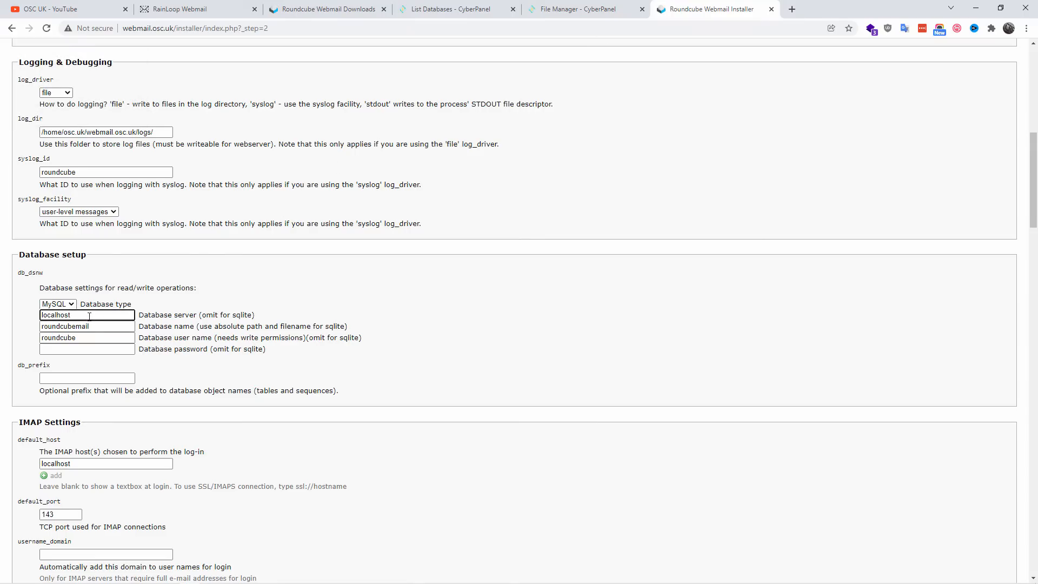
double_click(103, 327)
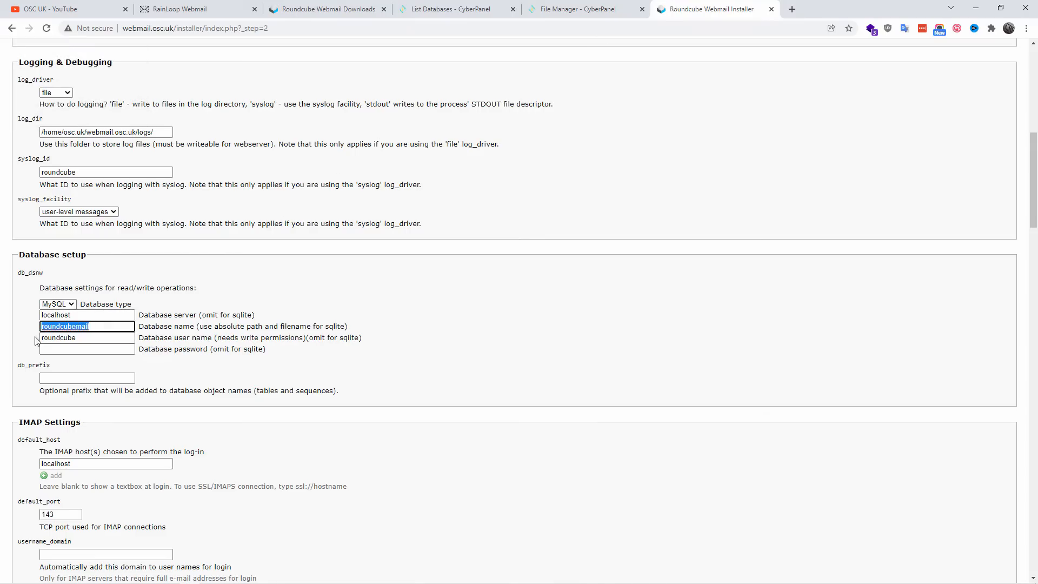
click(94, 336)
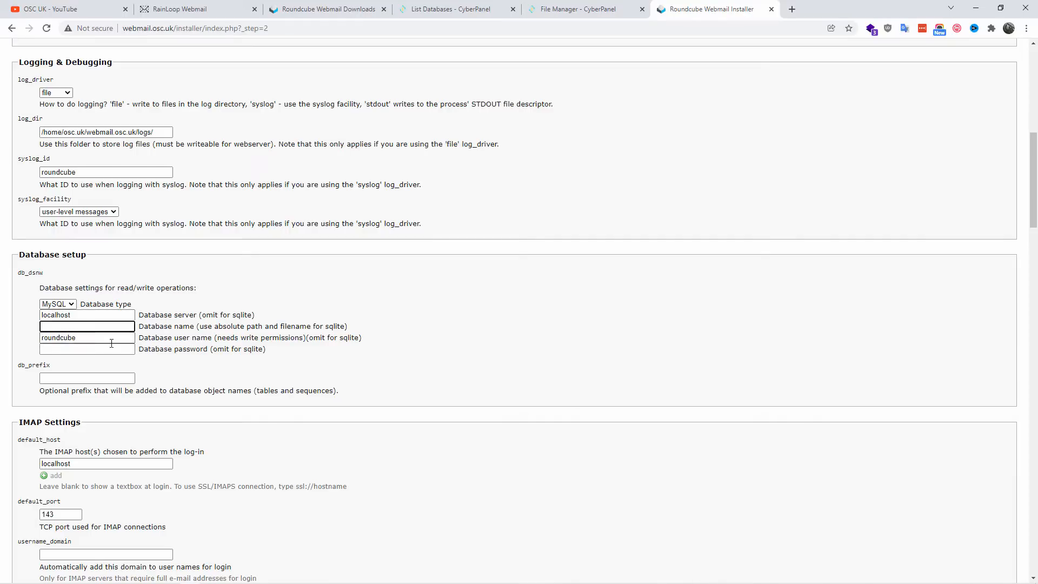
key(ctrl+v)
key(Tab)
key(ctrl+v)
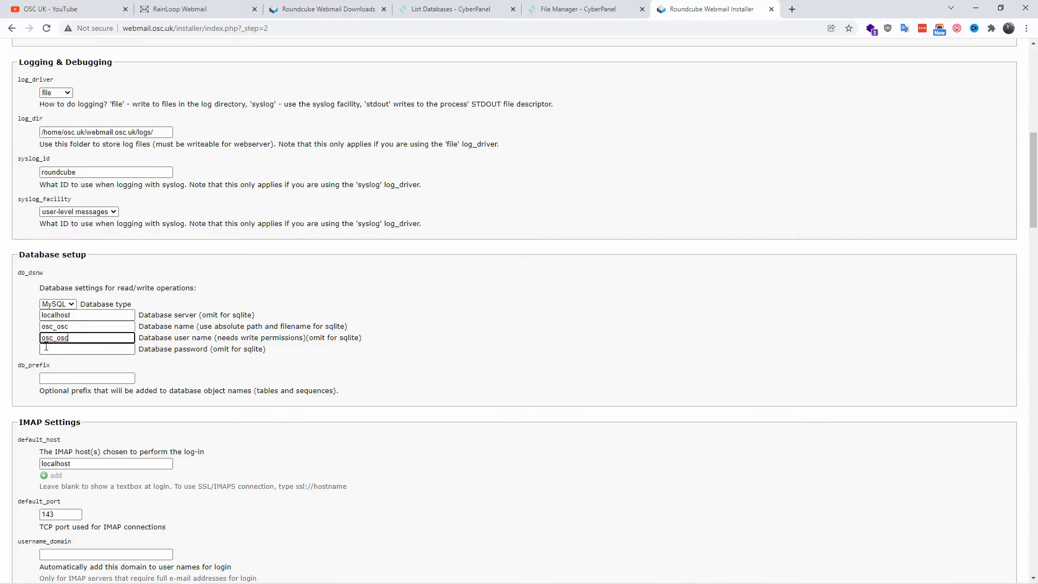
Step: Enter the database password in the Database setup section
key(Tab)
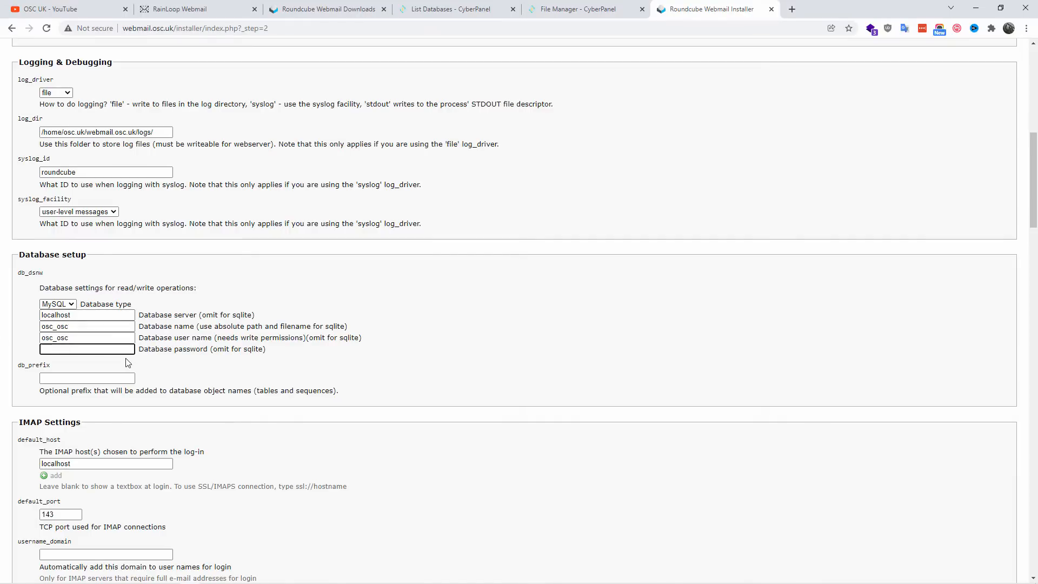
double_click(50, 348)
click(92, 349)
key(Tab)
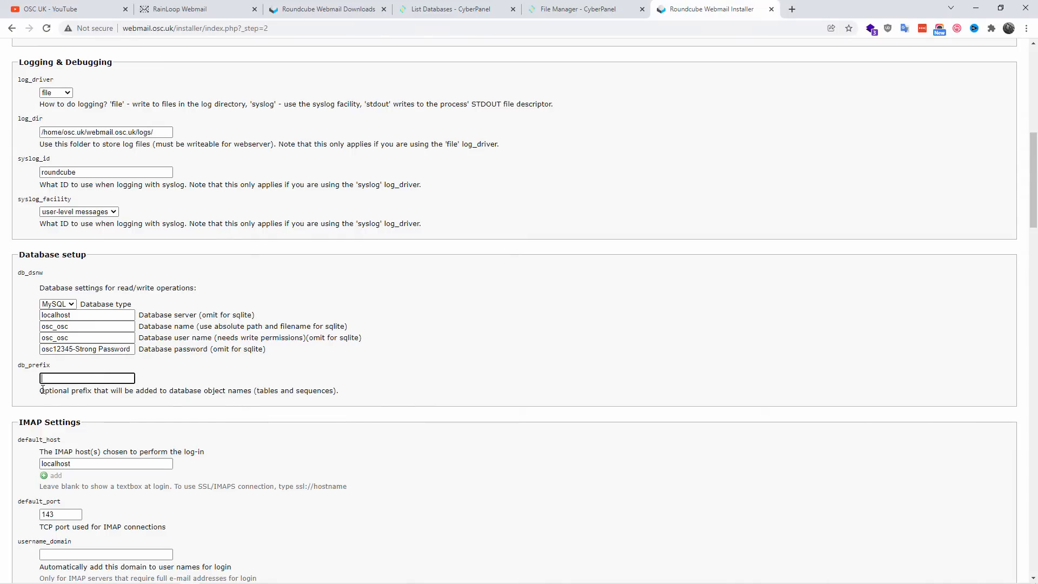
Step: Leave db_prefix empty and remove the extra trailing text from the database password
drag(42, 389, 337, 391)
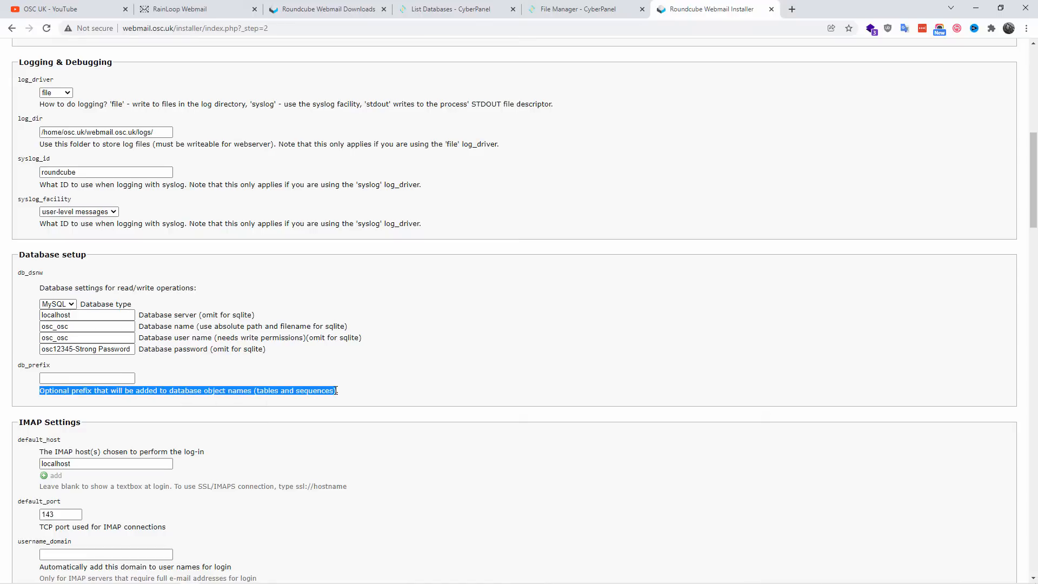
click(94, 378)
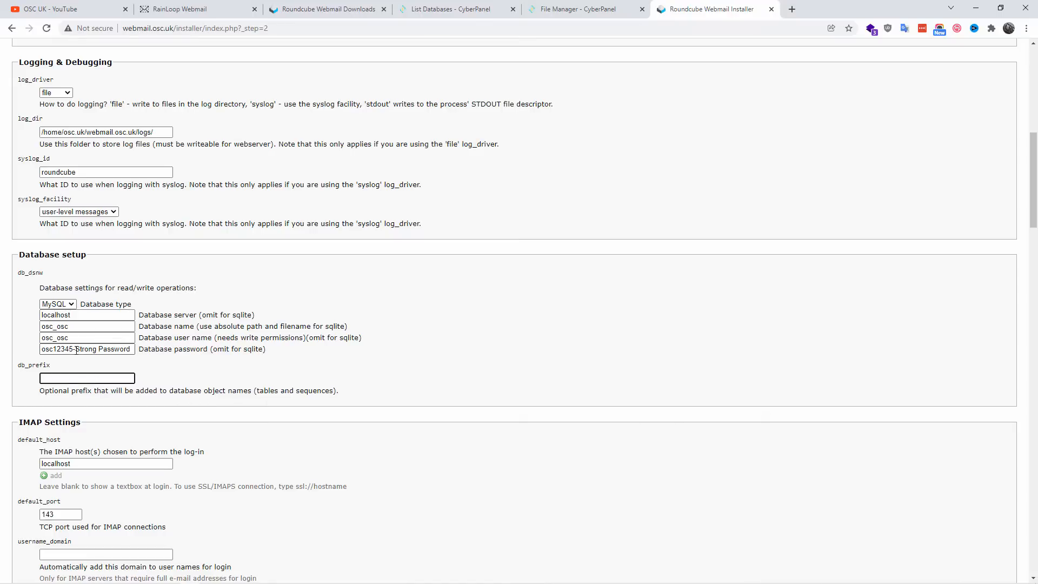
drag(74, 350, 137, 358)
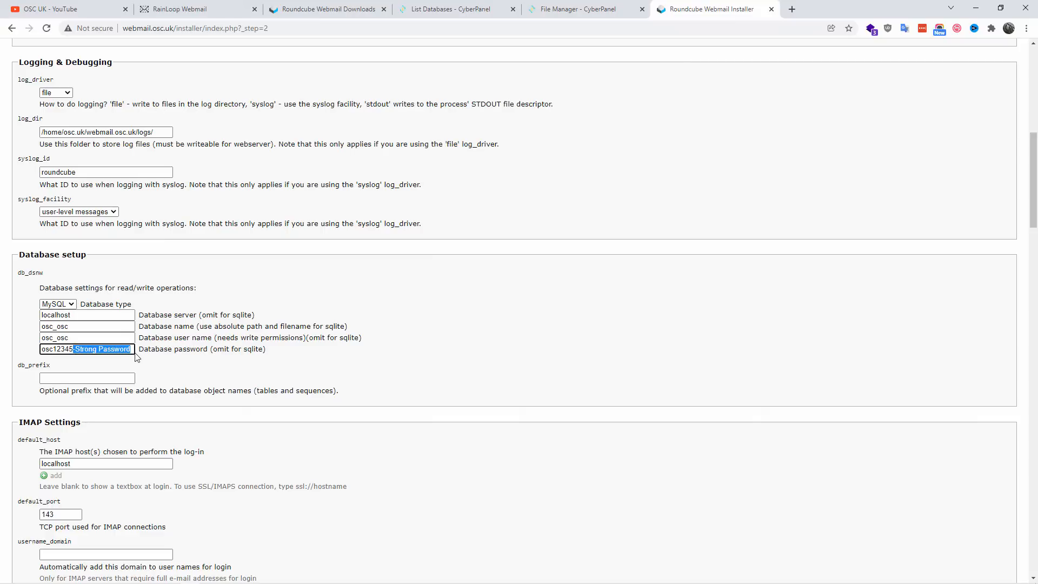
key(BackSpace)
key(Tab)
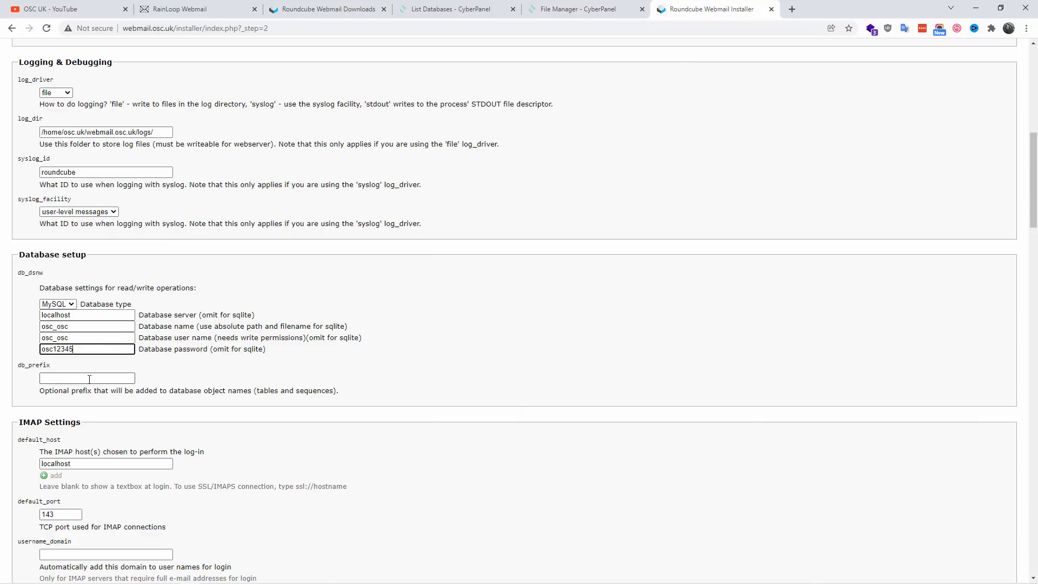
Step: Examine the IMAP settings for the default host, default port, username domain and automatic user creation
scroll(257, 409, down, 3)
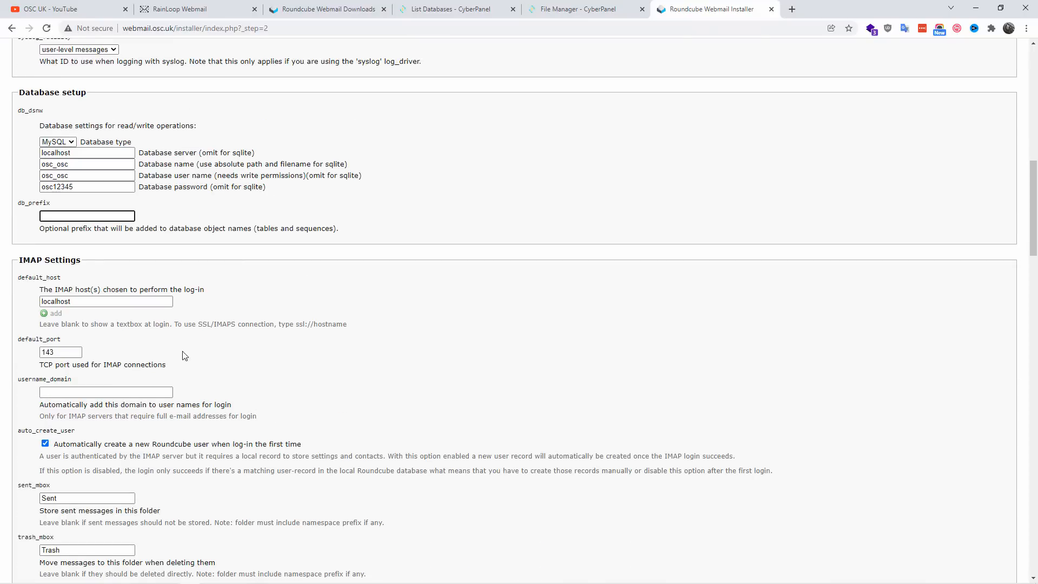
click(128, 301)
click(71, 352)
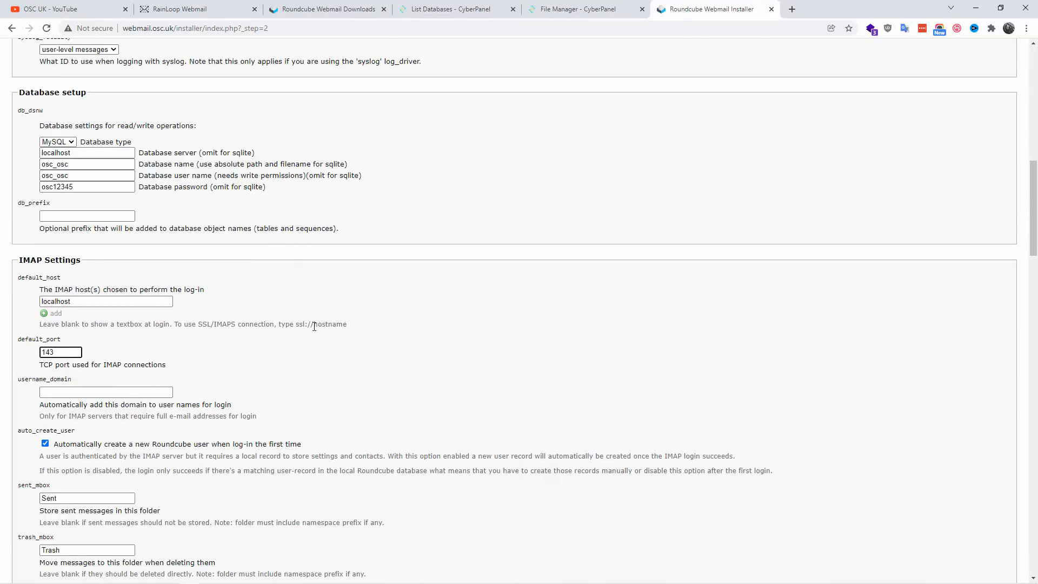
click(306, 378)
click(91, 391)
drag(244, 408, 39, 407)
click(70, 414)
drag(306, 445, 55, 445)
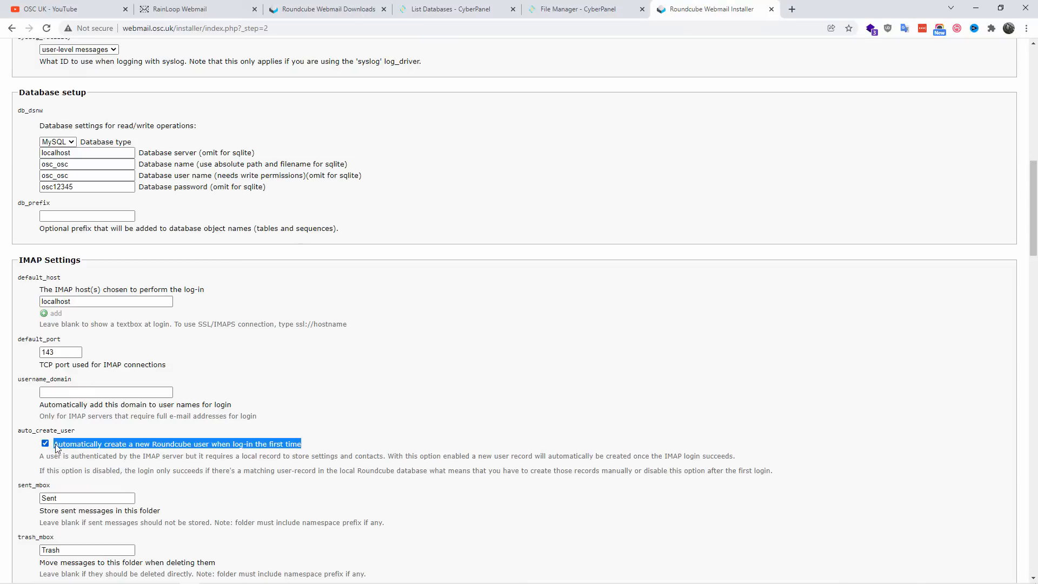
Step: Disable the automatic creation of a new Roundcube user at first log-in in the IMAP settings
click(46, 444)
scroll(477, 403, down, 4)
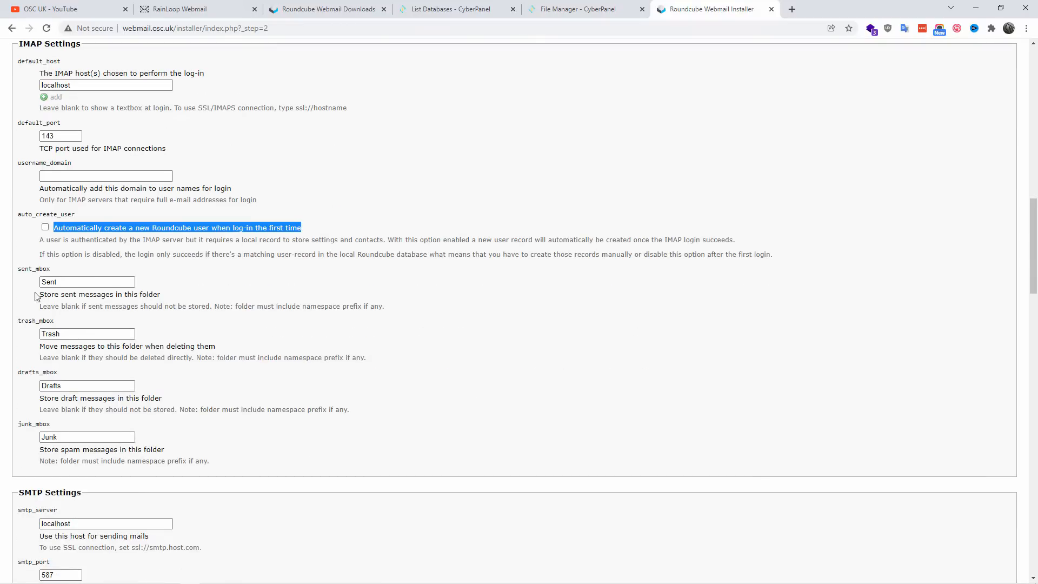
scroll(65, 424, down, 4)
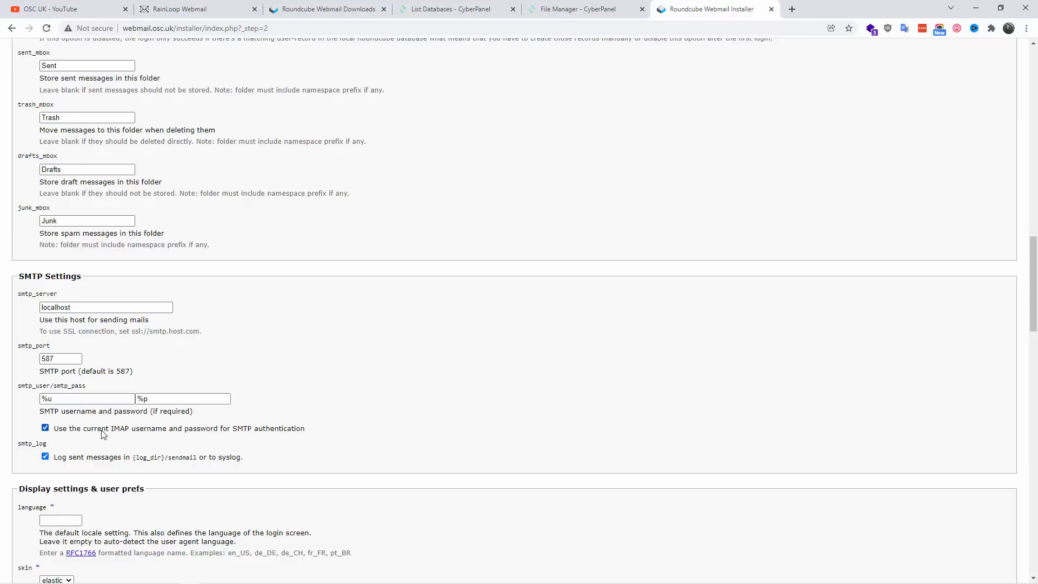
Step: Examine the SMTP option for authenticating with the current IMAP username and password
double_click(262, 444)
drag(262, 444, 55, 427)
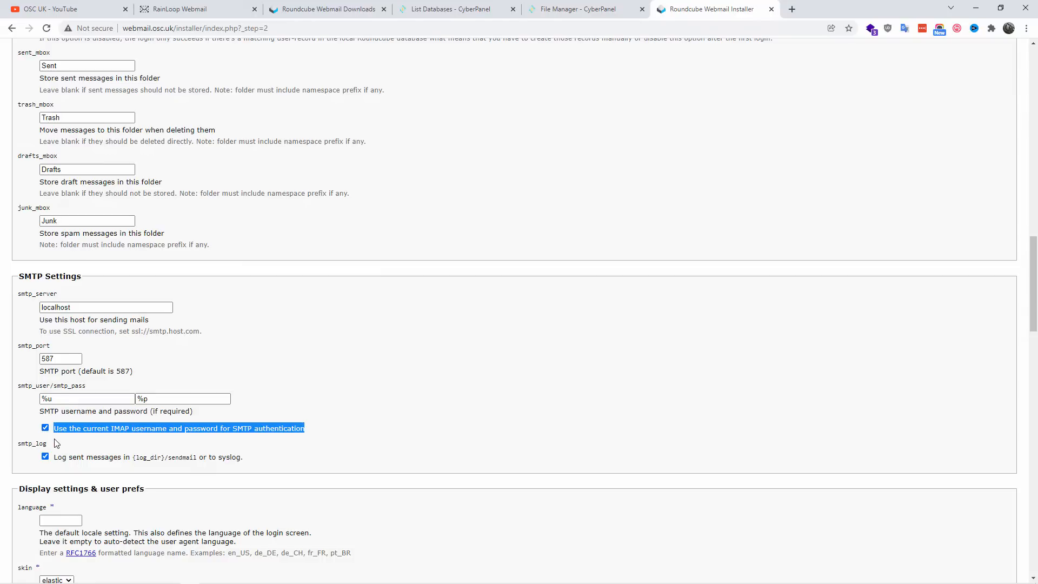
click(122, 448)
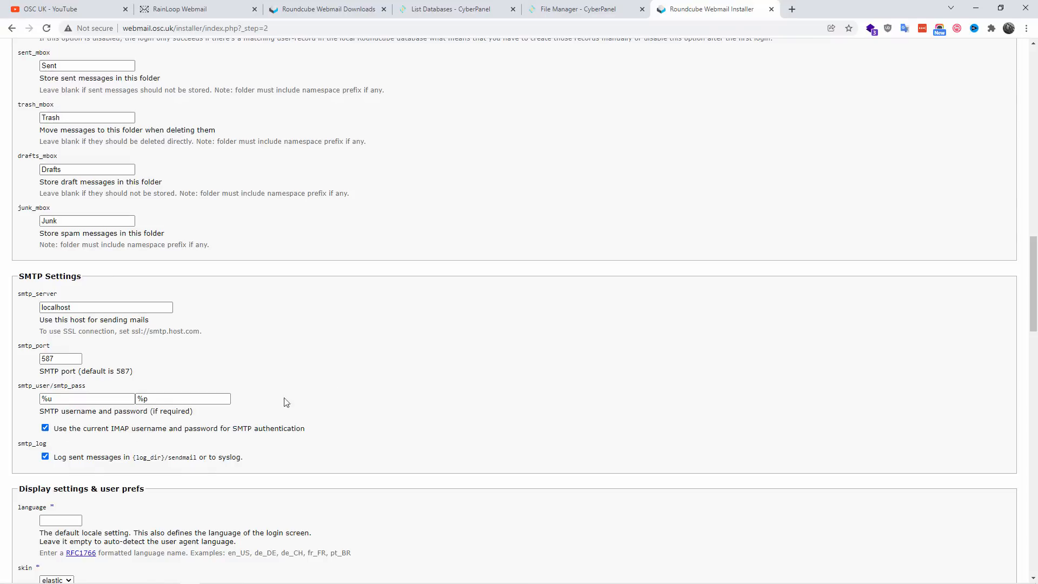
Step: Set the default language to en_US, keeping the elastic skin and the never option for composing HTML formatted messages
scroll(359, 368, down, 3)
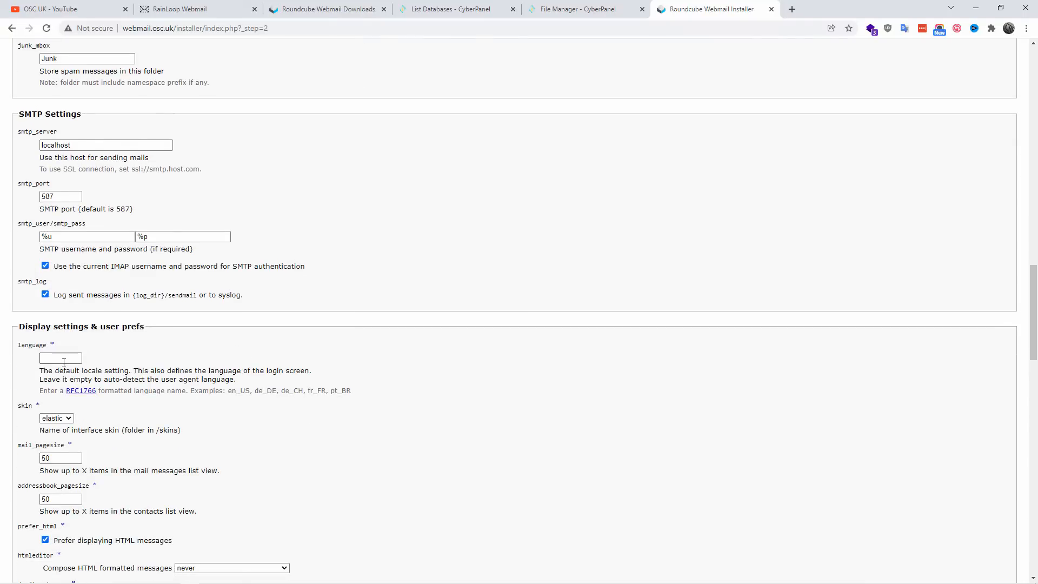
click(64, 361)
text(en_US)
click(57, 418)
click(55, 451)
scroll(309, 445, down, 4)
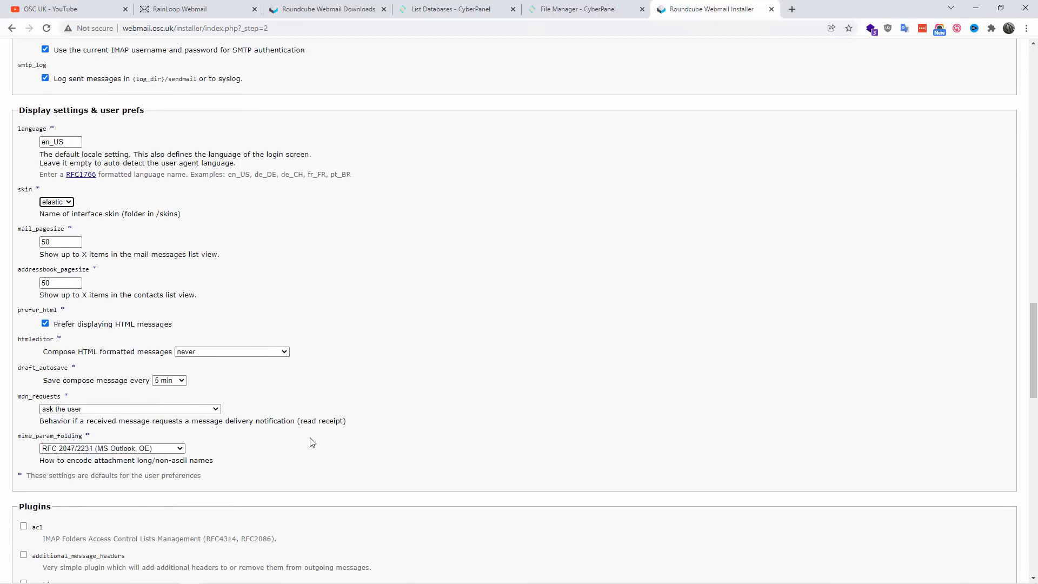
click(218, 352)
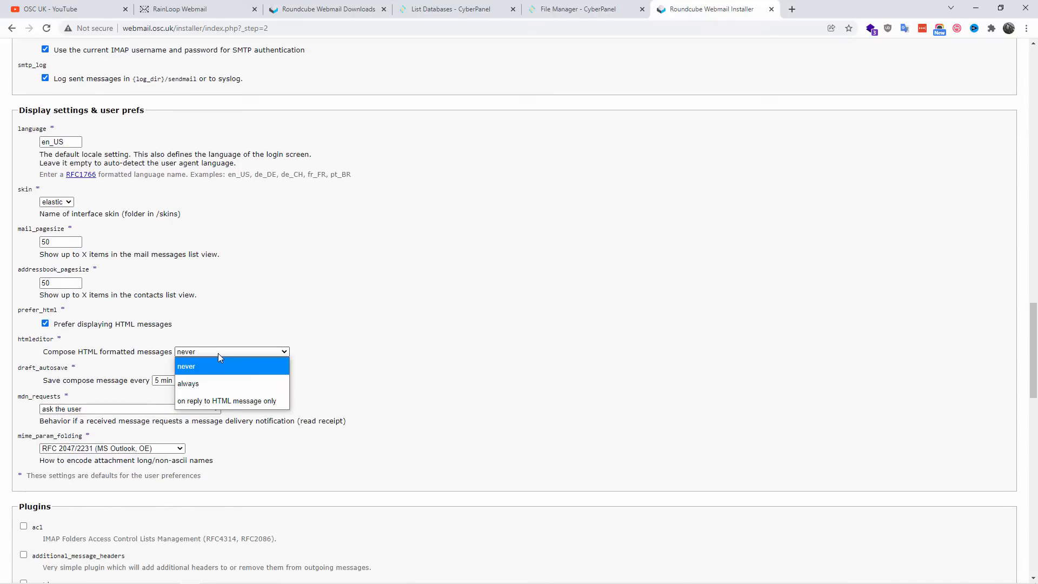
click(218, 353)
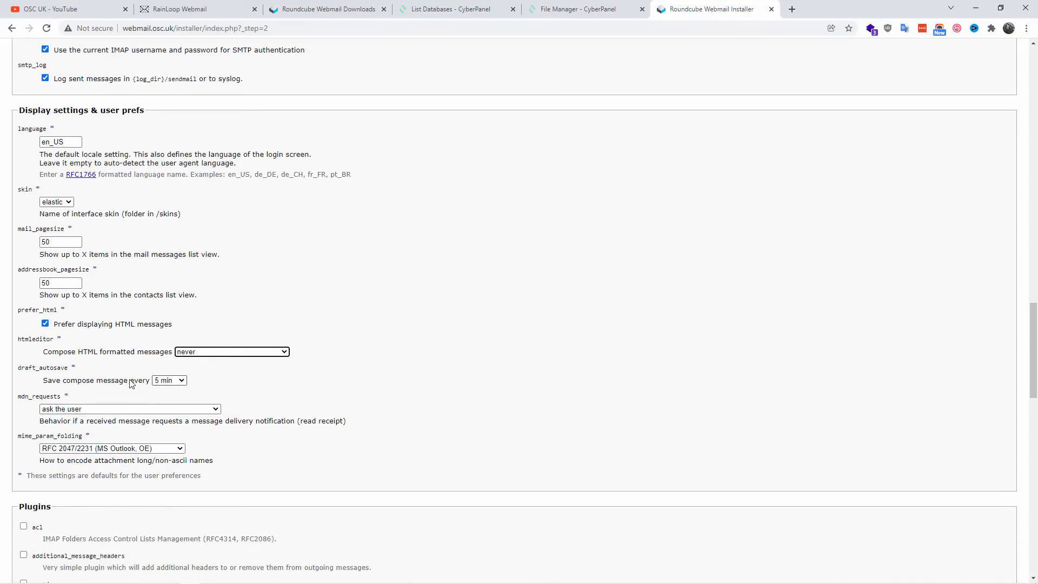
Step: Review the available plugins, then recheck the database, IMAP, general and display settings across the configuration form
scroll(335, 376, down, 2)
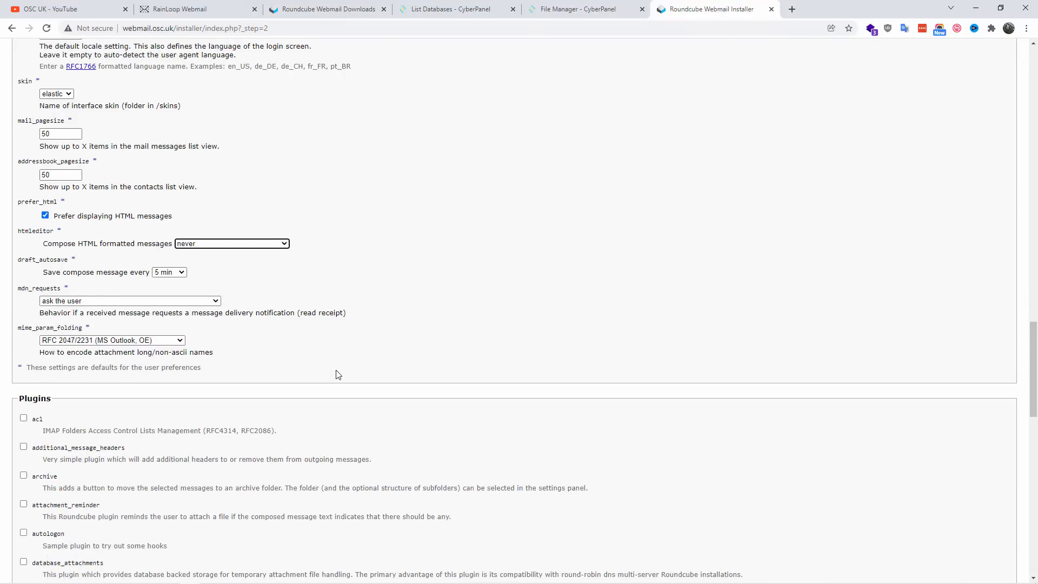
scroll(338, 377, down, 3)
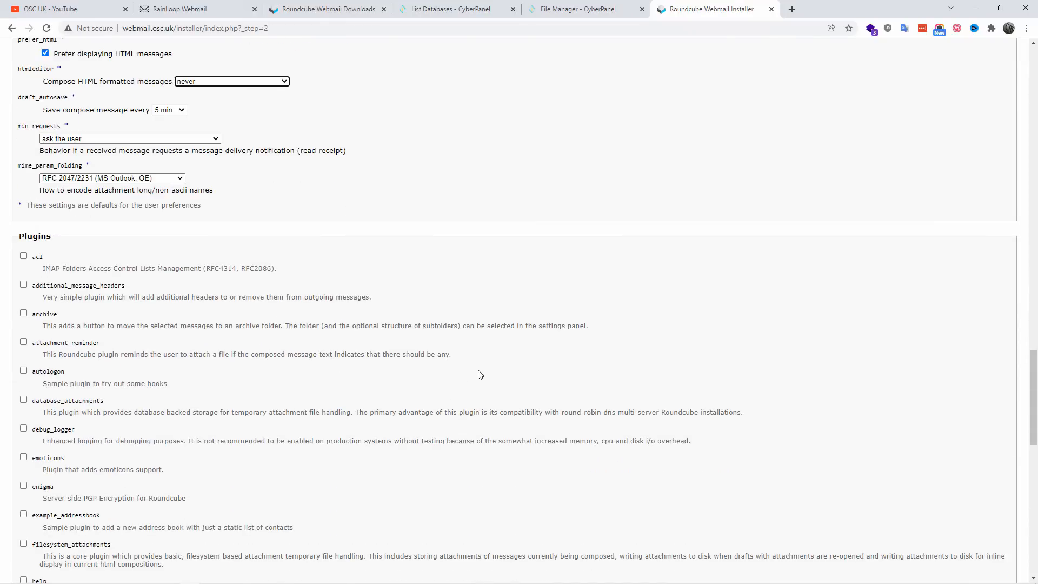
scroll(483, 373, down, 2)
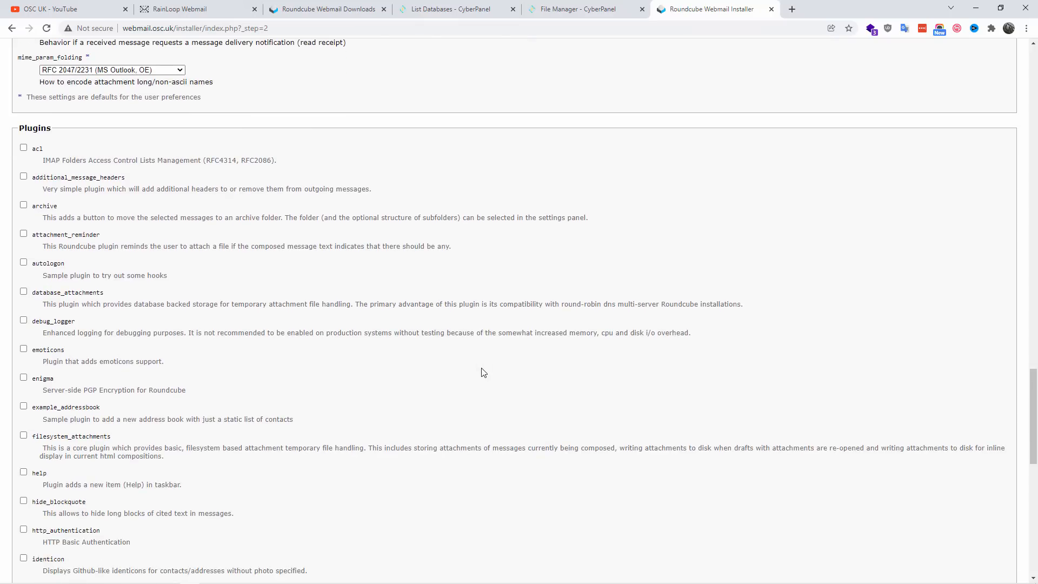
scroll(267, 355, down, 12)
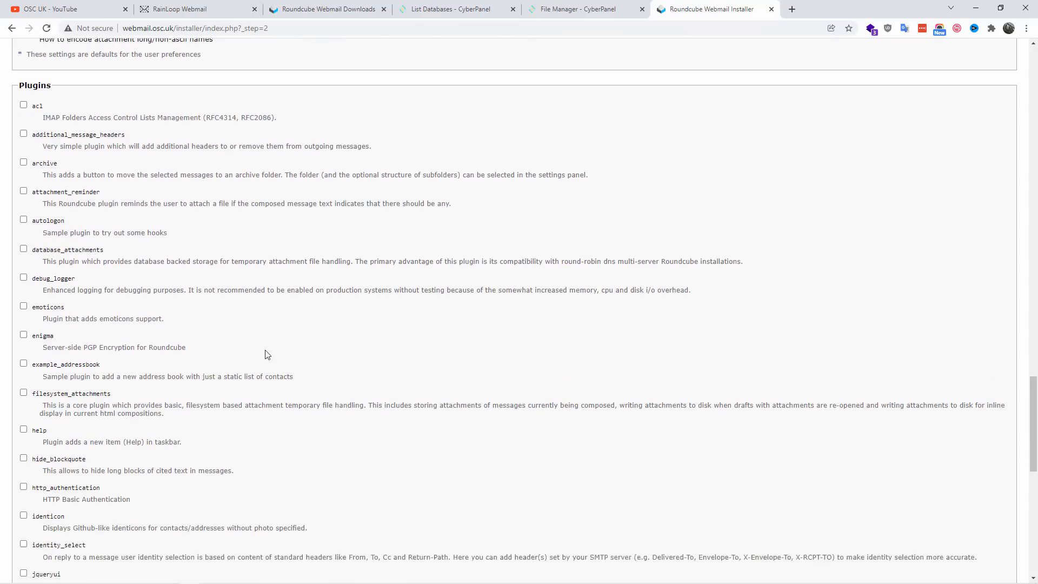
scroll(283, 462, up, 11)
scroll(285, 464, up, 20)
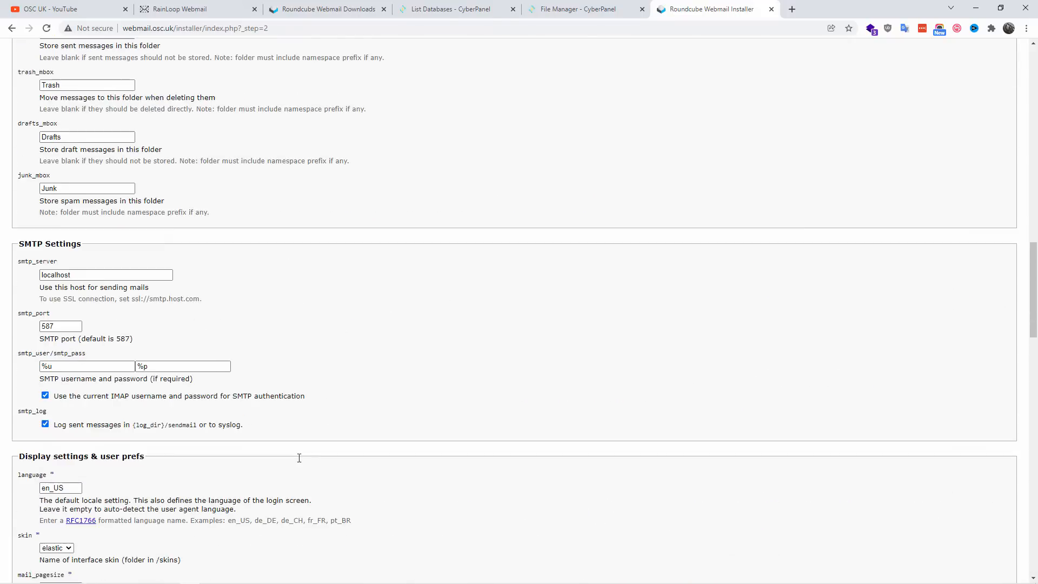
scroll(301, 463, up, 4)
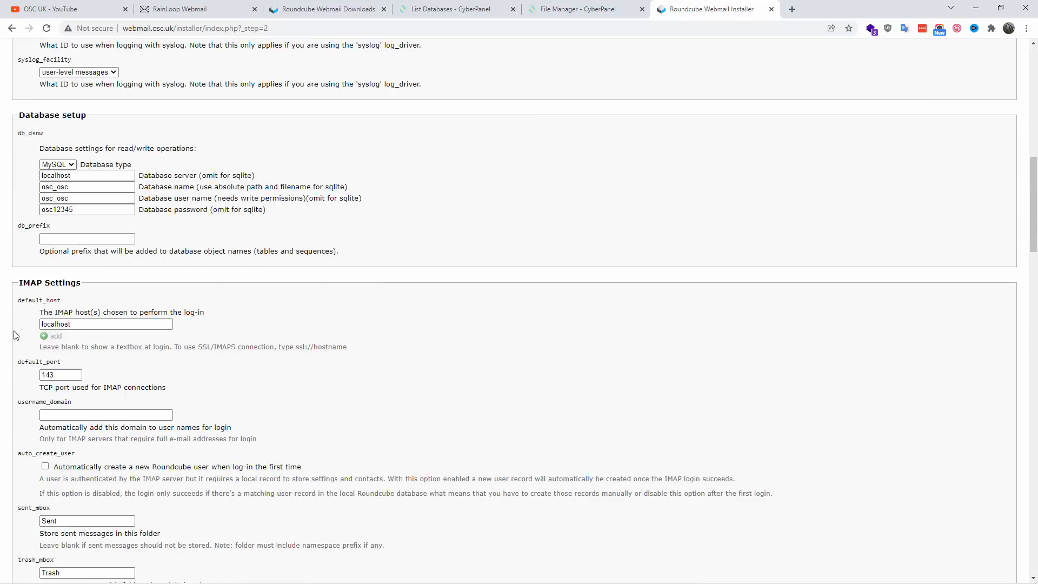
click(74, 185)
click(78, 239)
scroll(303, 333, up, 5)
scroll(388, 357, up, 6)
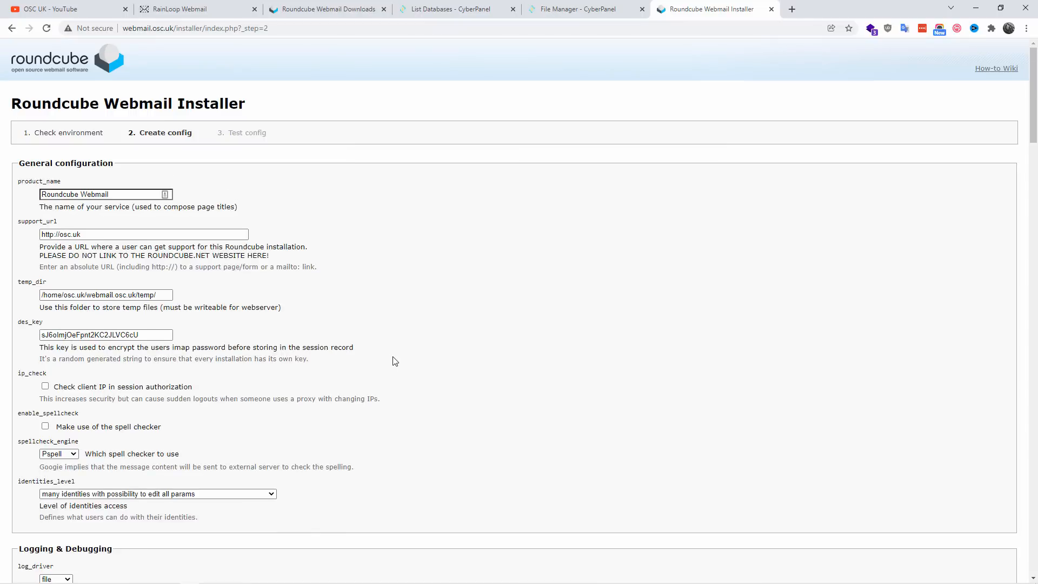
scroll(576, 357, down, 20)
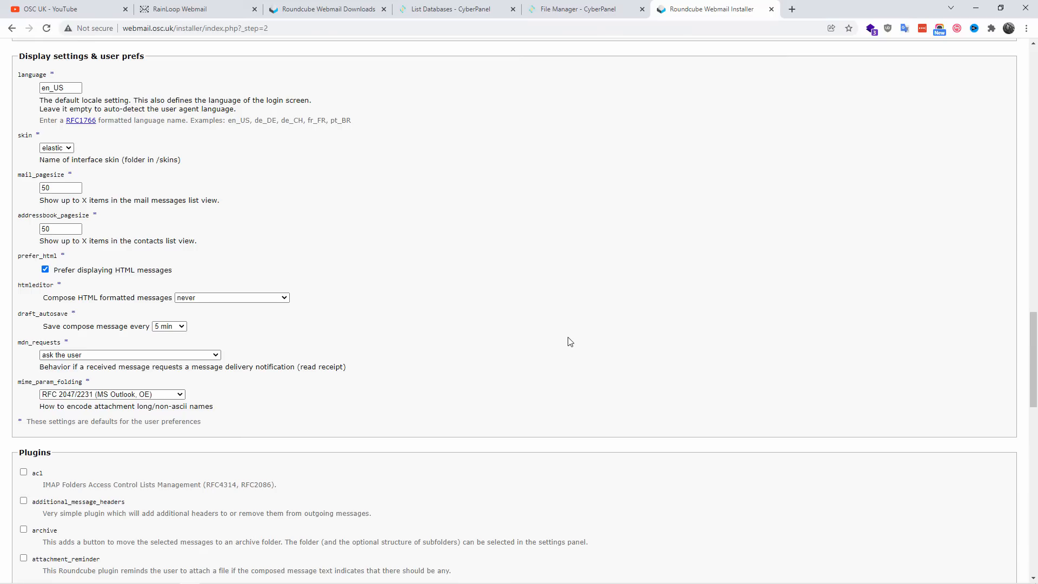
scroll(567, 342, up, 5)
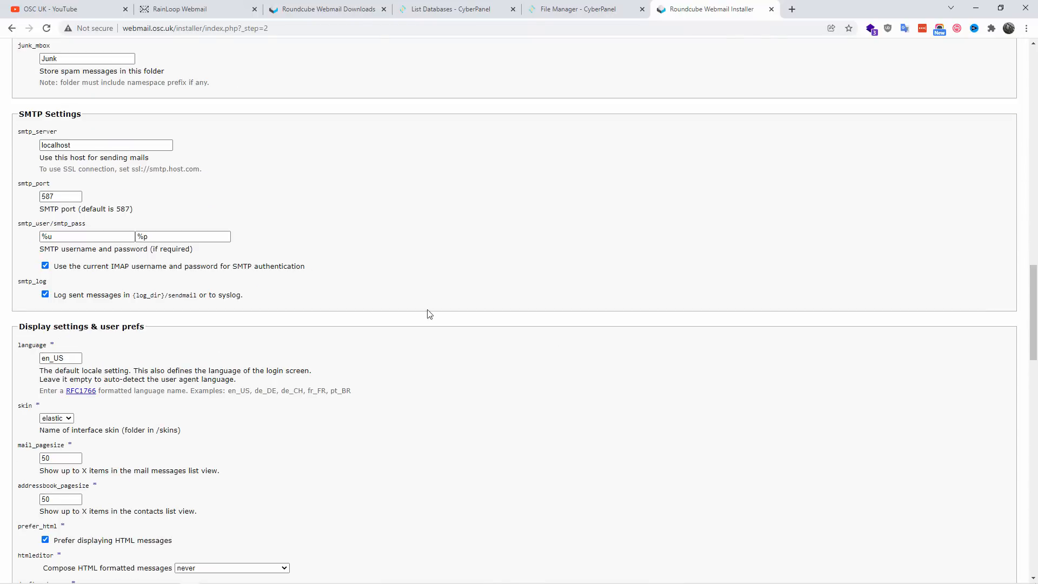
Step: Generate the Roundcube config file from the completed installer form
click(45, 265)
click(75, 546)
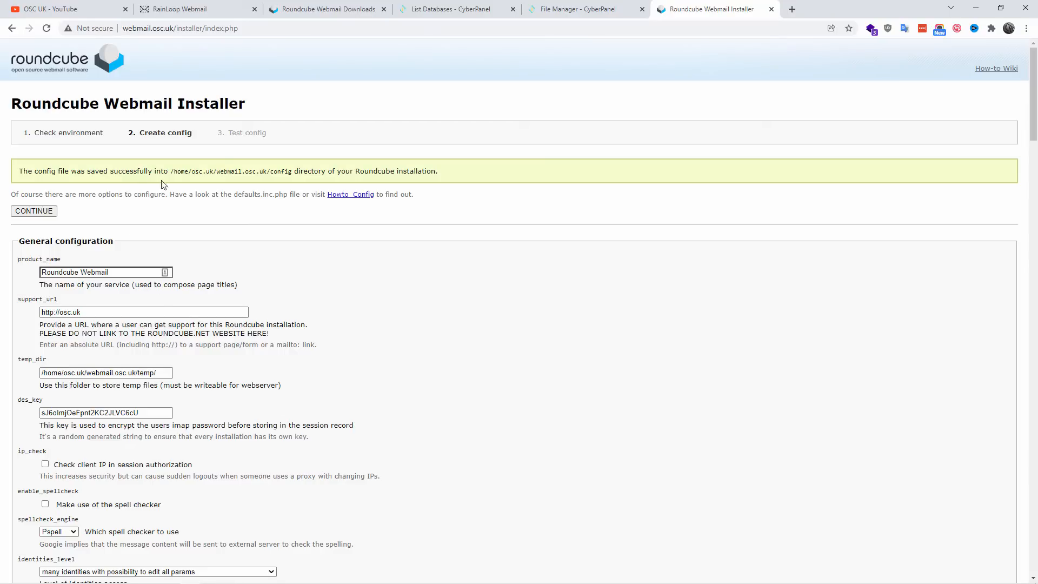
drag(273, 171, 287, 172)
click(452, 274)
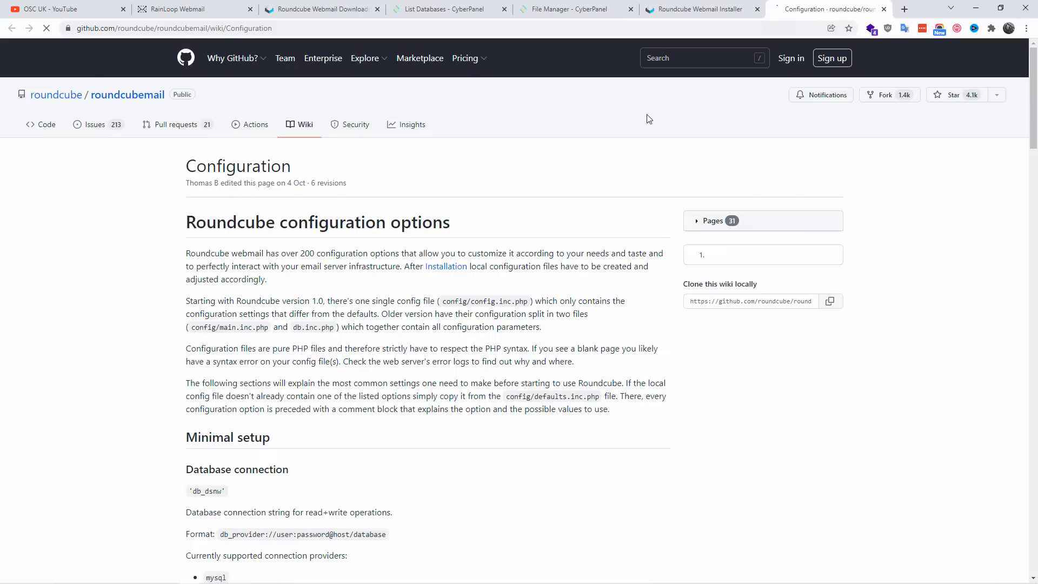
Step: Read the database and IMAP connection sections of the Roundcube configuration wiki, then close it and return to the installer
scroll(575, 293, down, 5)
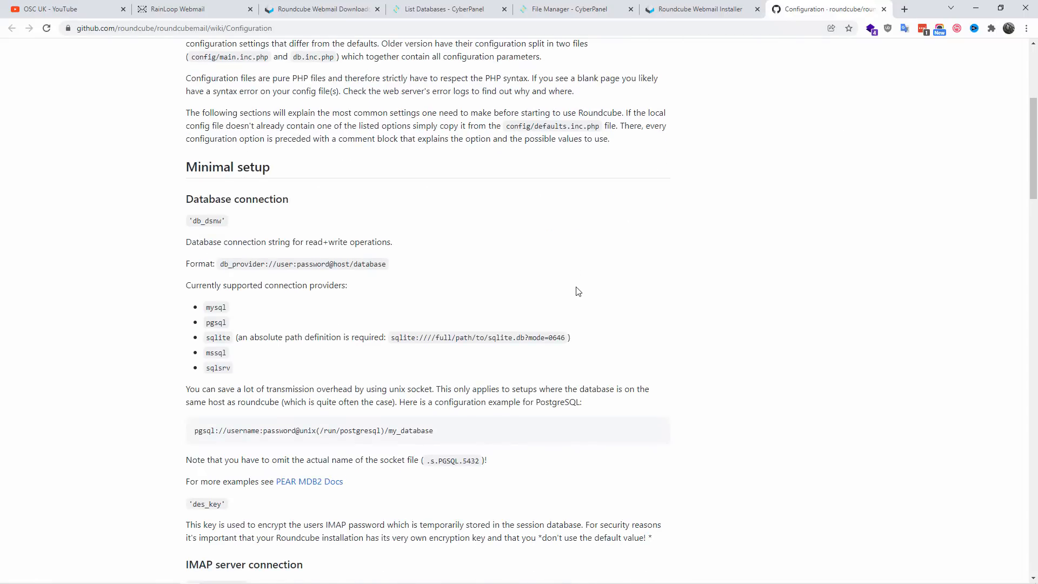
scroll(579, 291, down, 4)
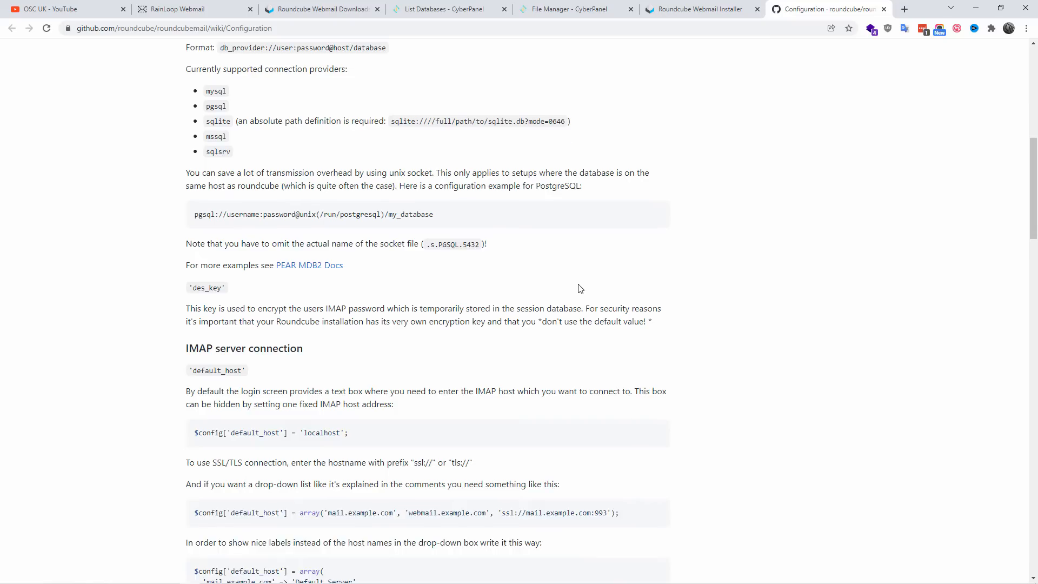
scroll(578, 288, down, 6)
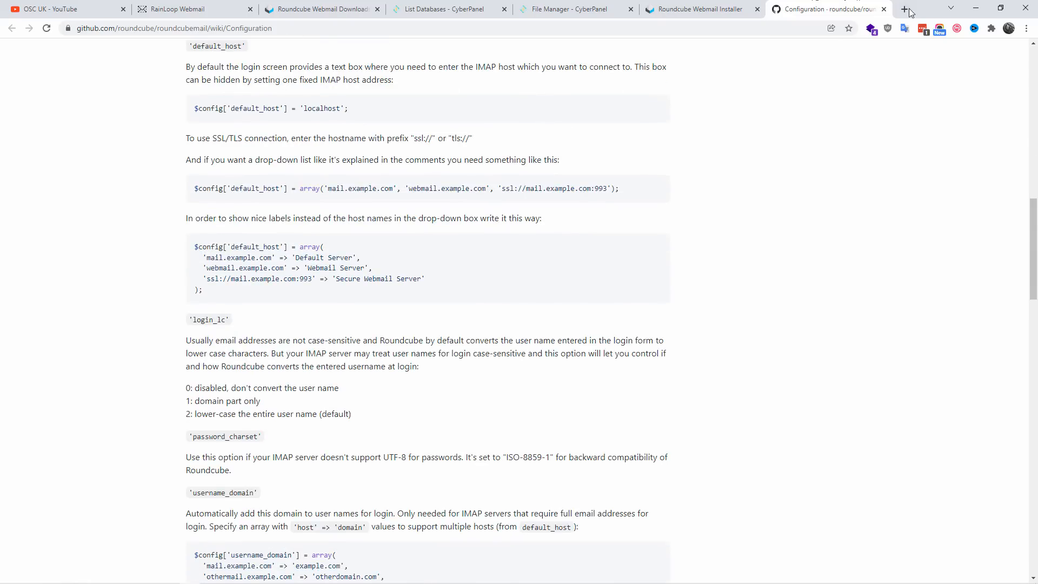
click(885, 10)
scroll(550, 340, down, 9)
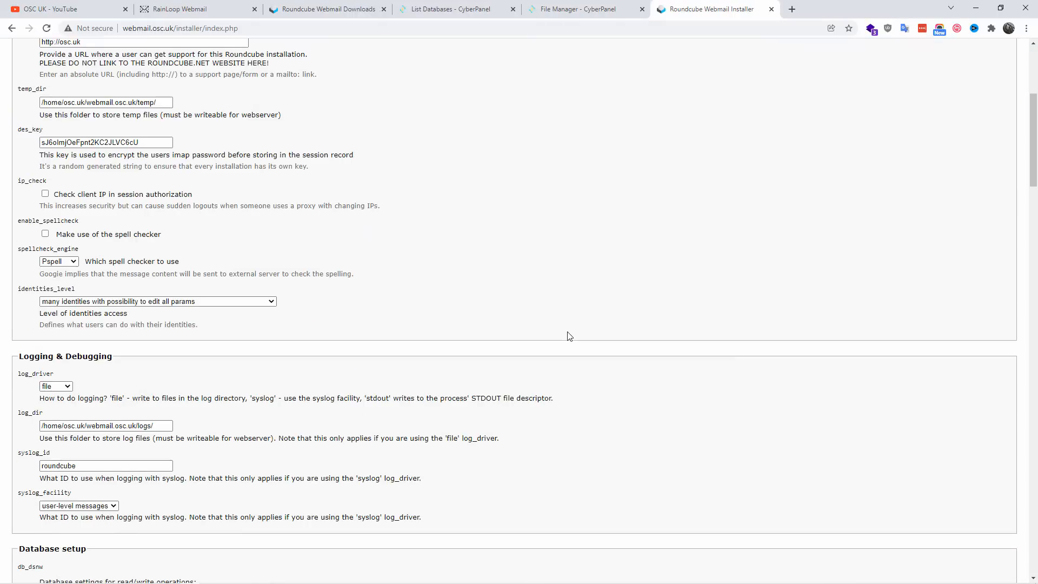
scroll(157, 363, up, 9)
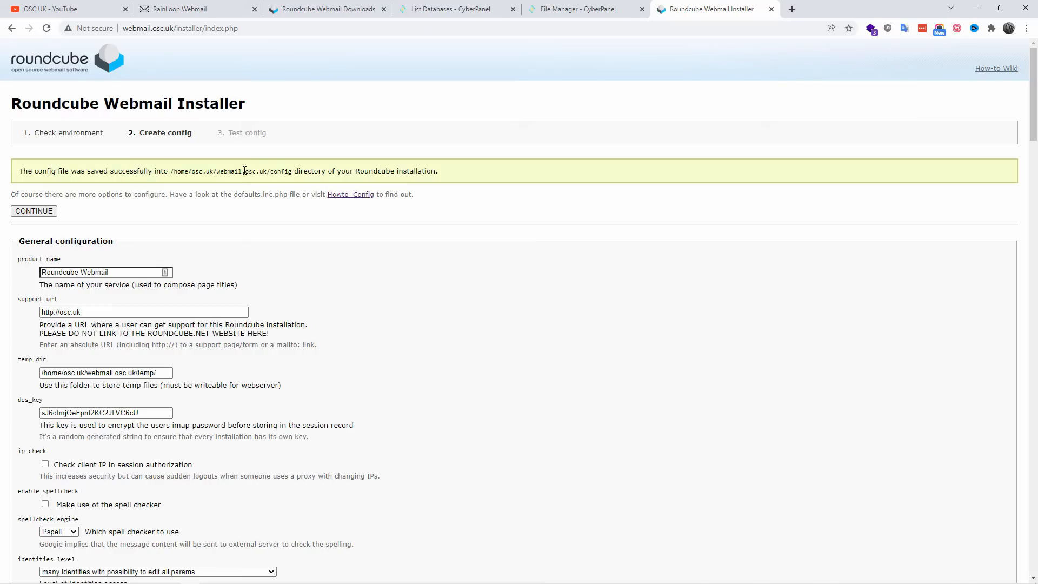
Step: Continue to the Test config stage and initialize the Roundcube database
click(33, 211)
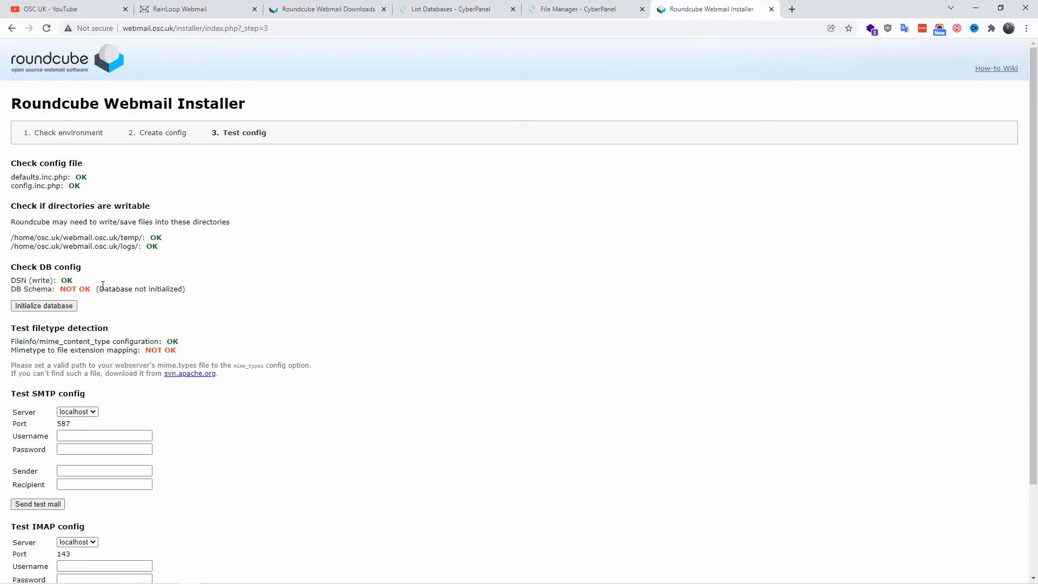
drag(184, 289, 97, 289)
click(320, 299)
scroll(319, 292, down, 1)
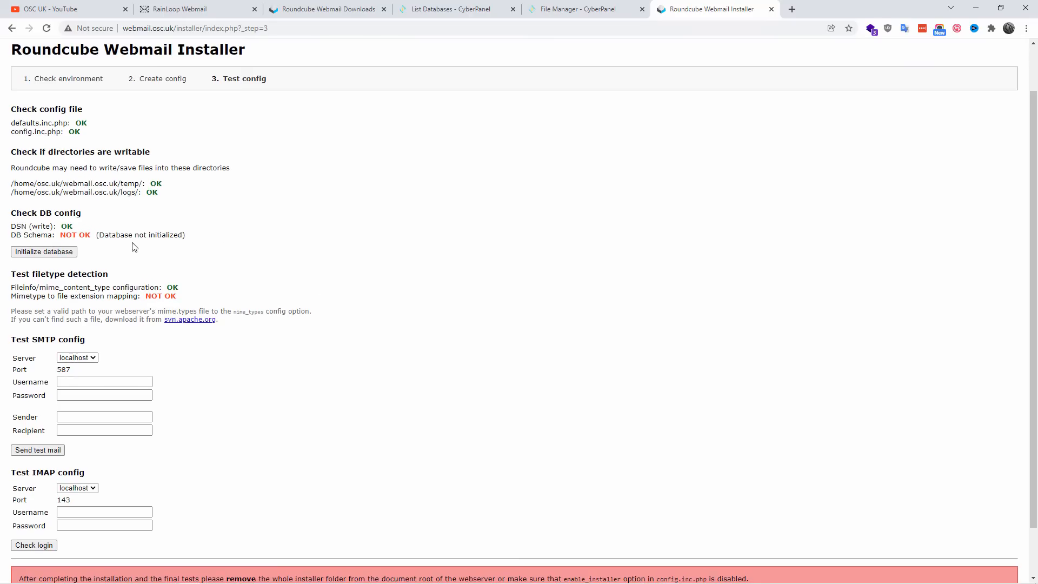
click(54, 253)
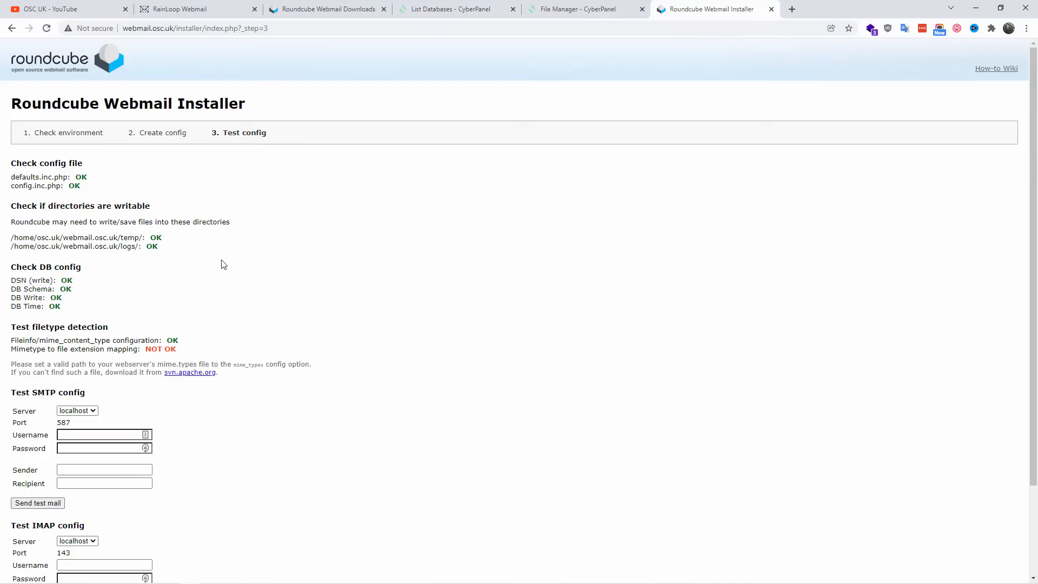
Step: Examine the IMAP and SMTP test sections, the notice about removing the installer folder and the mimetype mapping check
scroll(233, 264, down, 2)
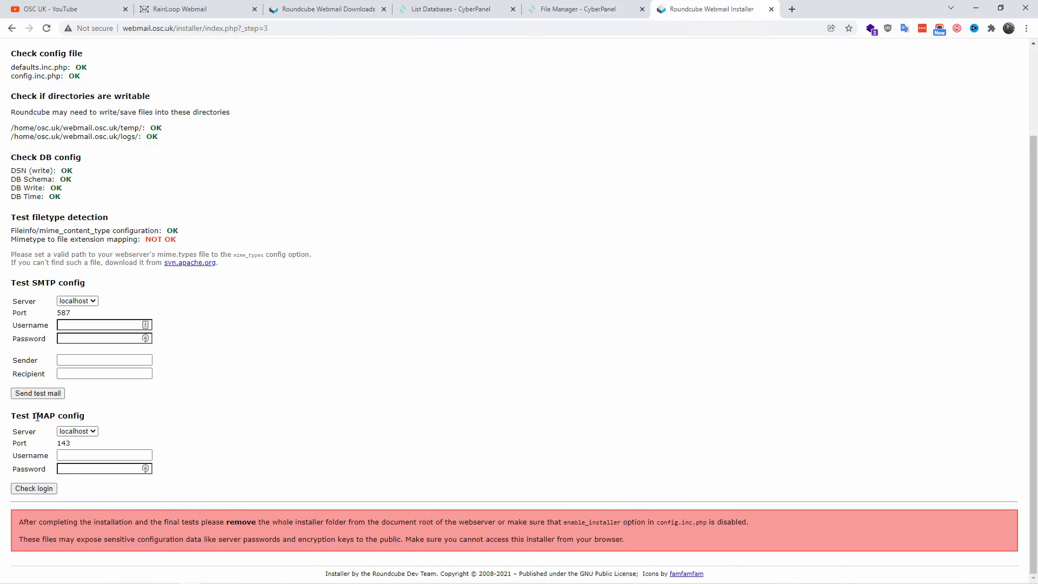
drag(13, 420, 109, 413)
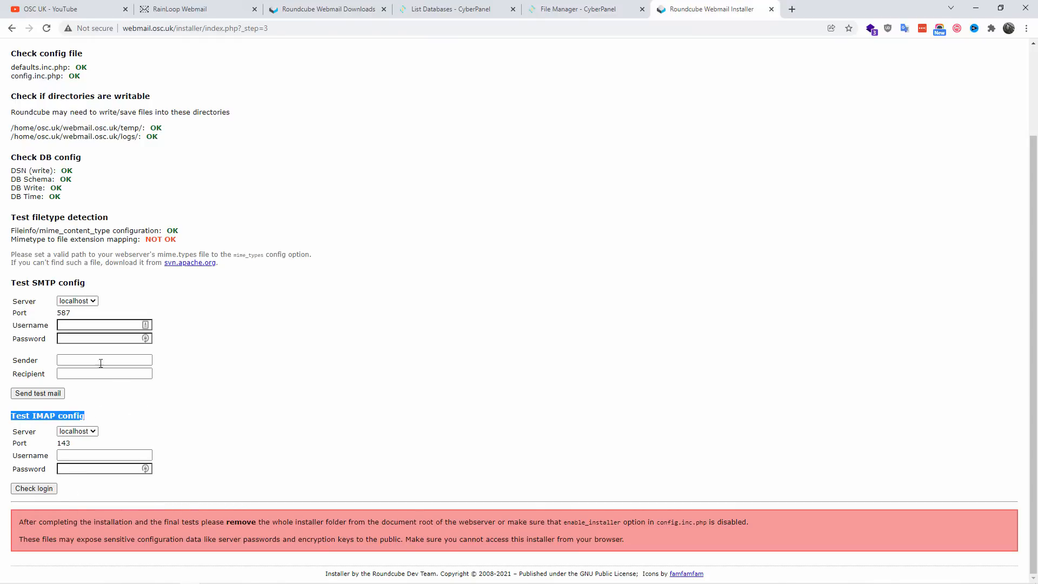
drag(13, 285, 131, 289)
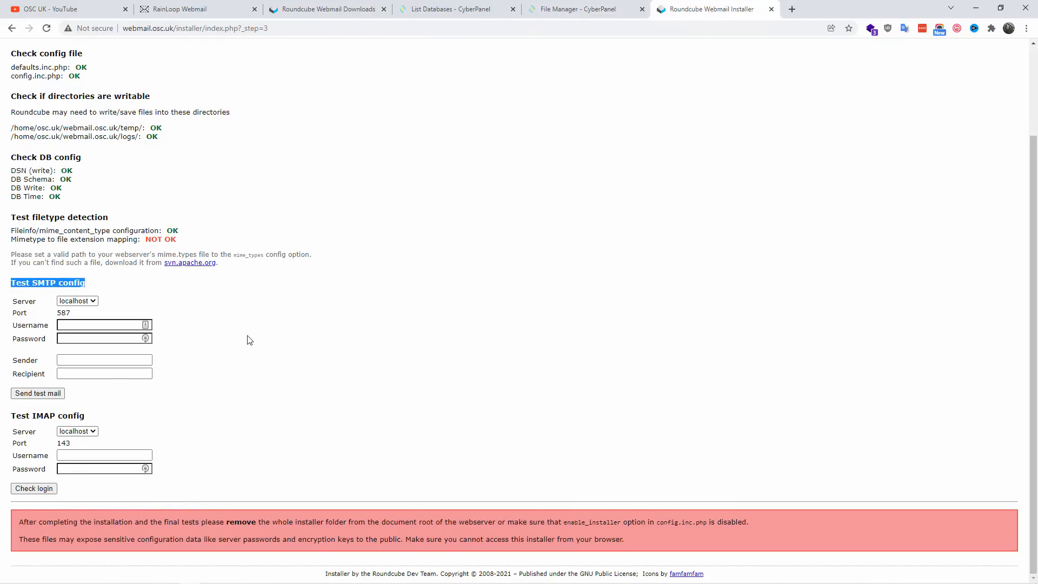
click(184, 327)
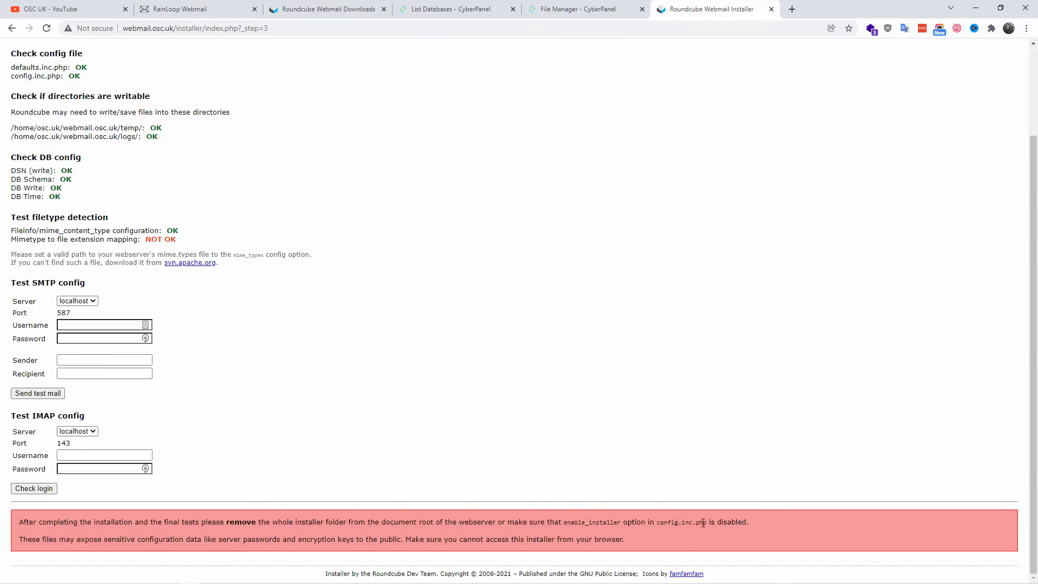
drag(751, 523, 20, 523)
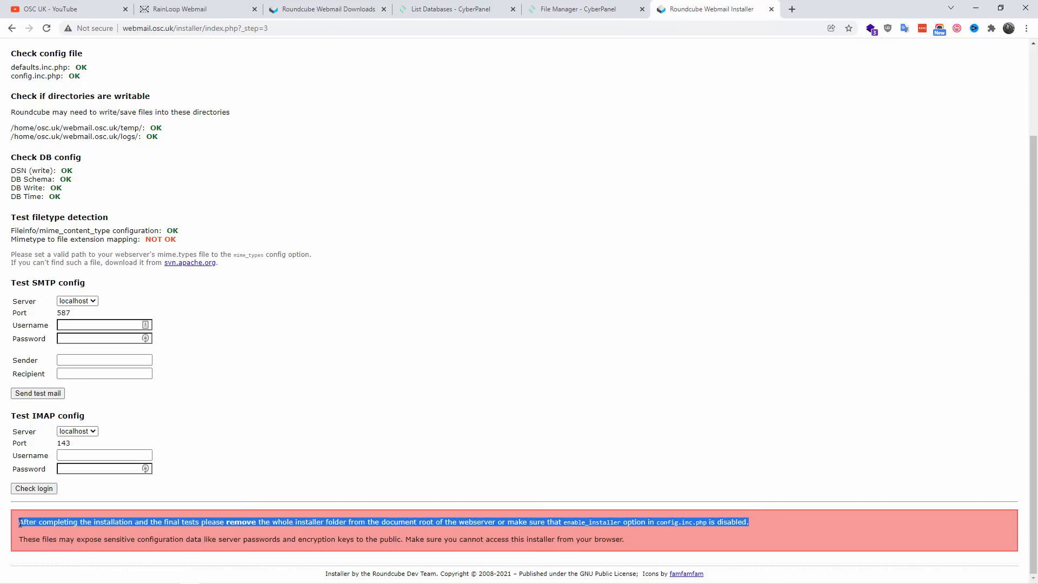
click(683, 548)
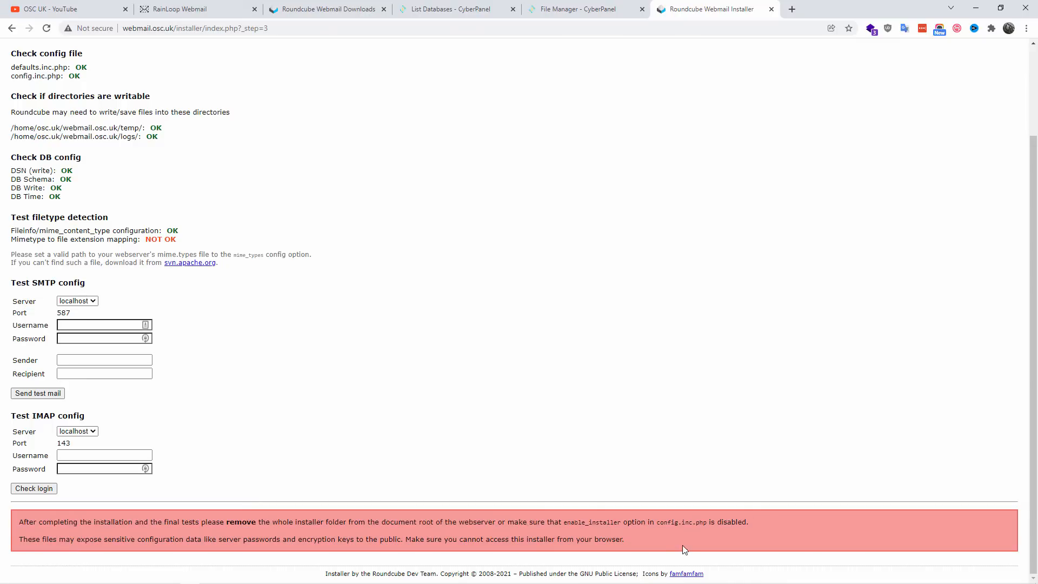
drag(11, 239, 139, 239)
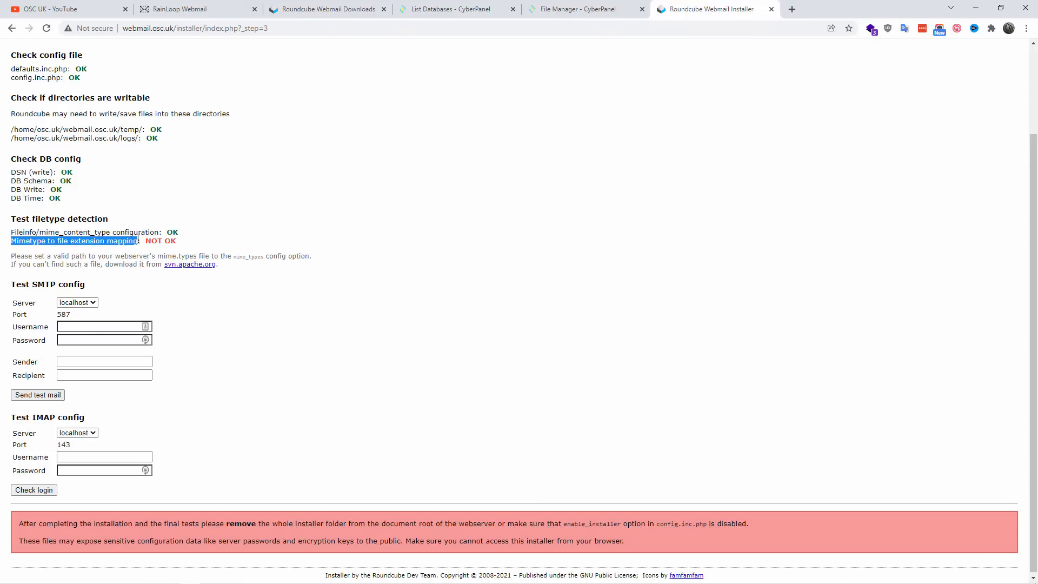
Step: In the CyberPanel File Manager, move mimetypes.php from the webmail.osc.uk config folder to /home/osc.uk/webmail.osc.uk/
scroll(1, 128, up, 1)
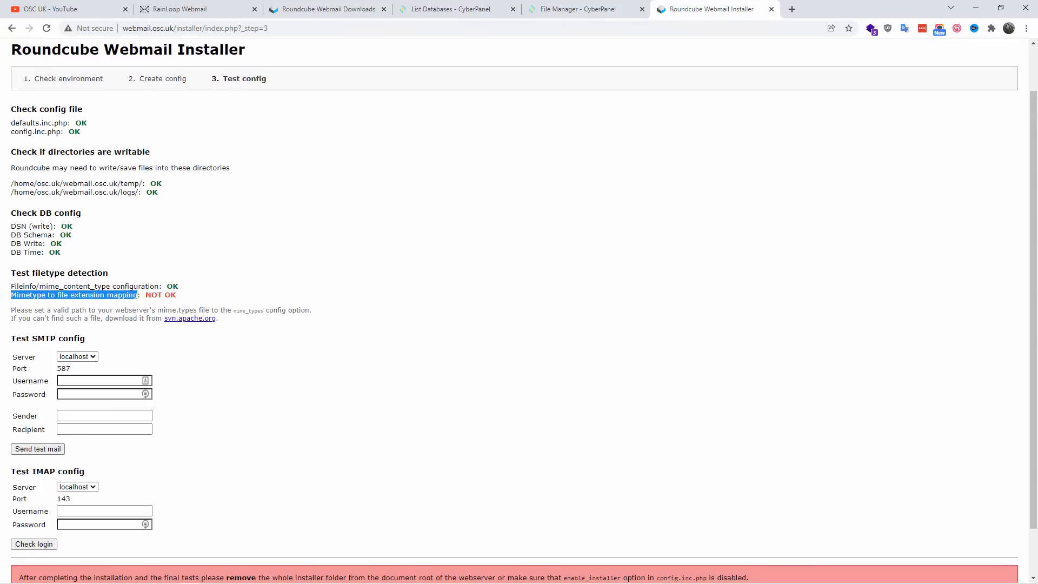
click(568, 7)
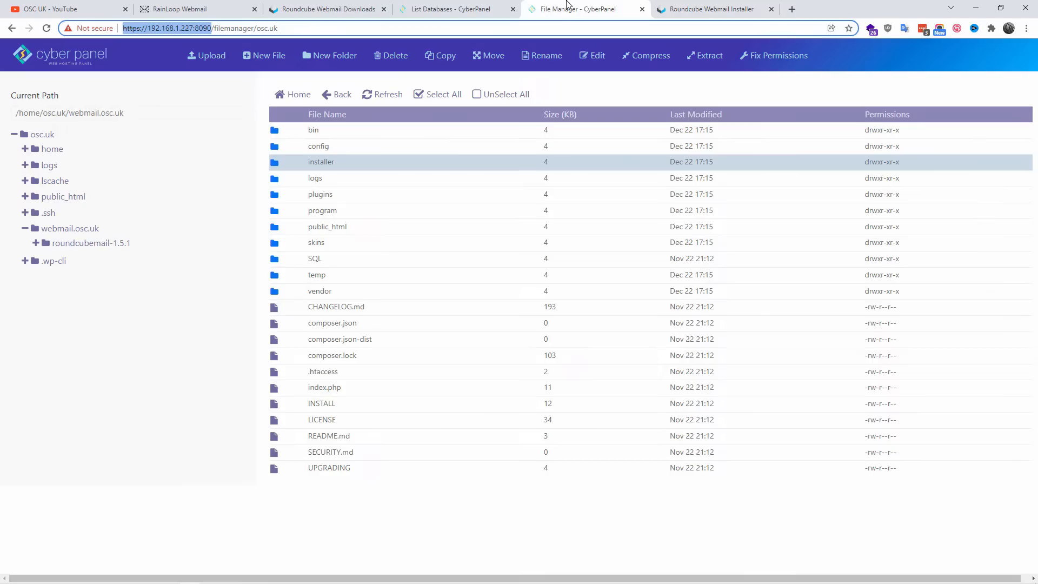
double_click(332, 145)
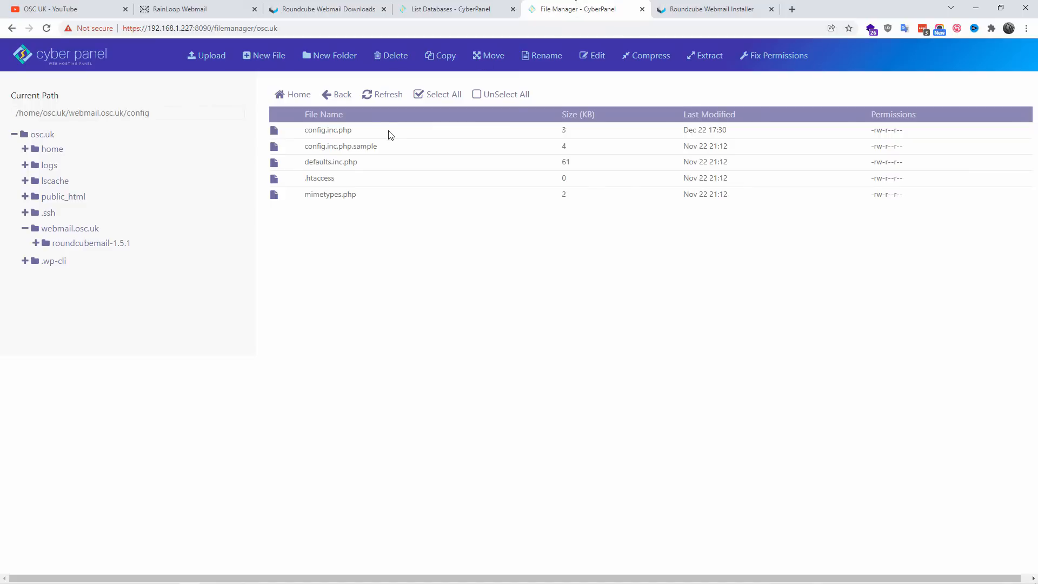
click(367, 196)
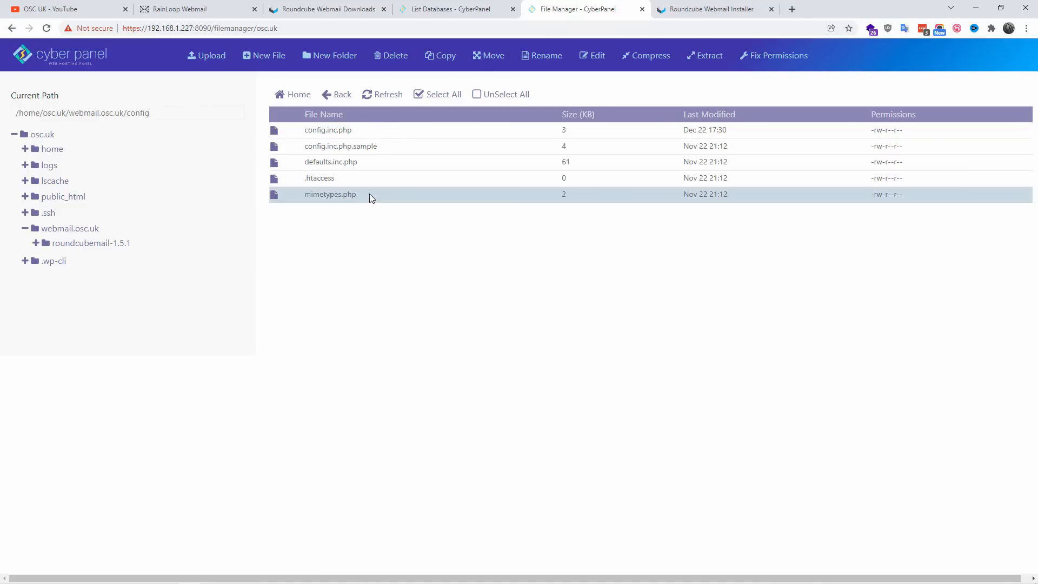
click(486, 59)
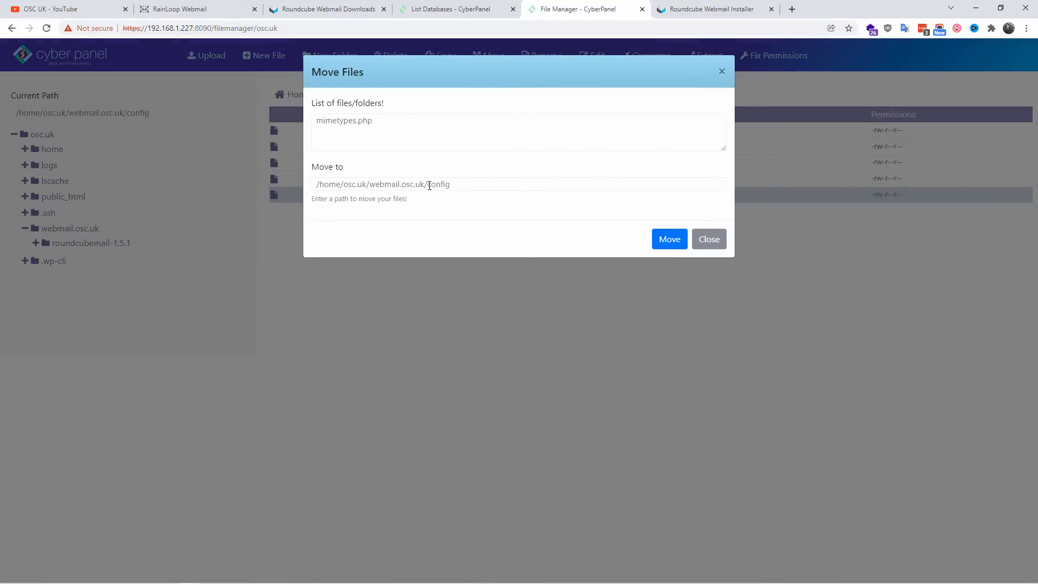
drag(429, 186, 504, 186)
key(BackSpace)
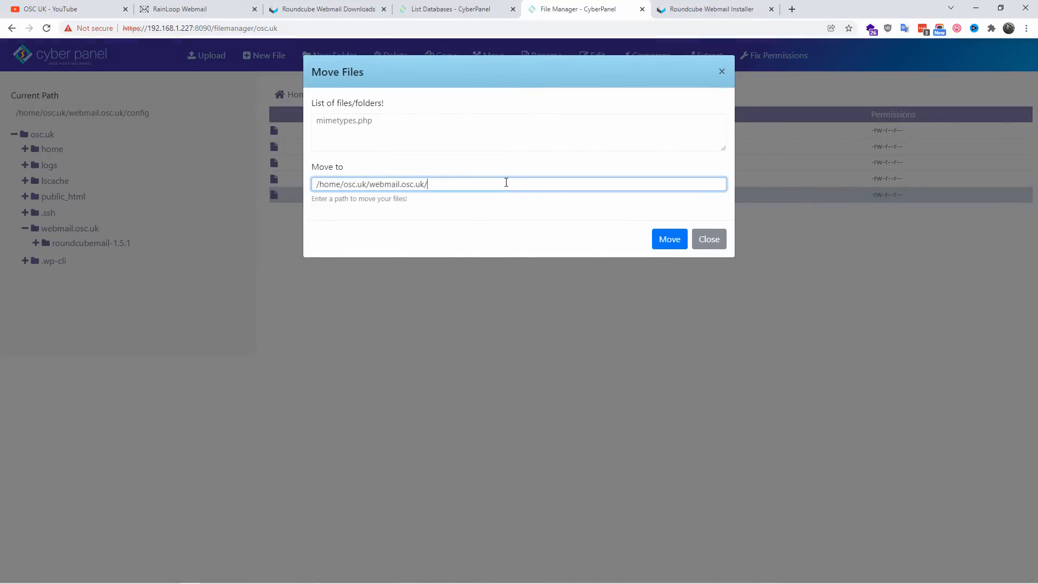
click(669, 244)
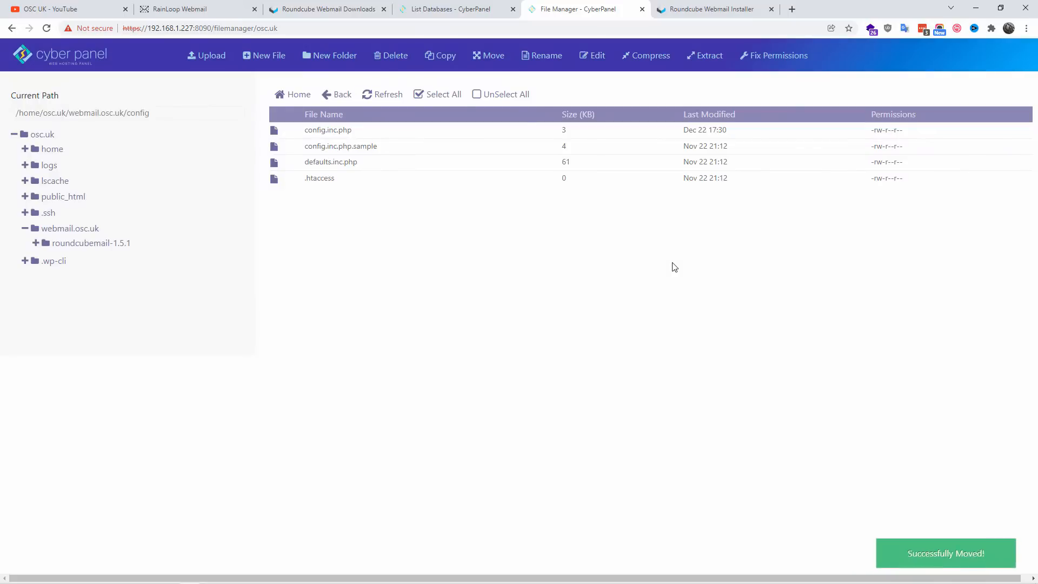
Step: Open config.inc.php for editing and review its database, IMAP, plugin and spell-check settings through to the end of the file
click(590, 55)
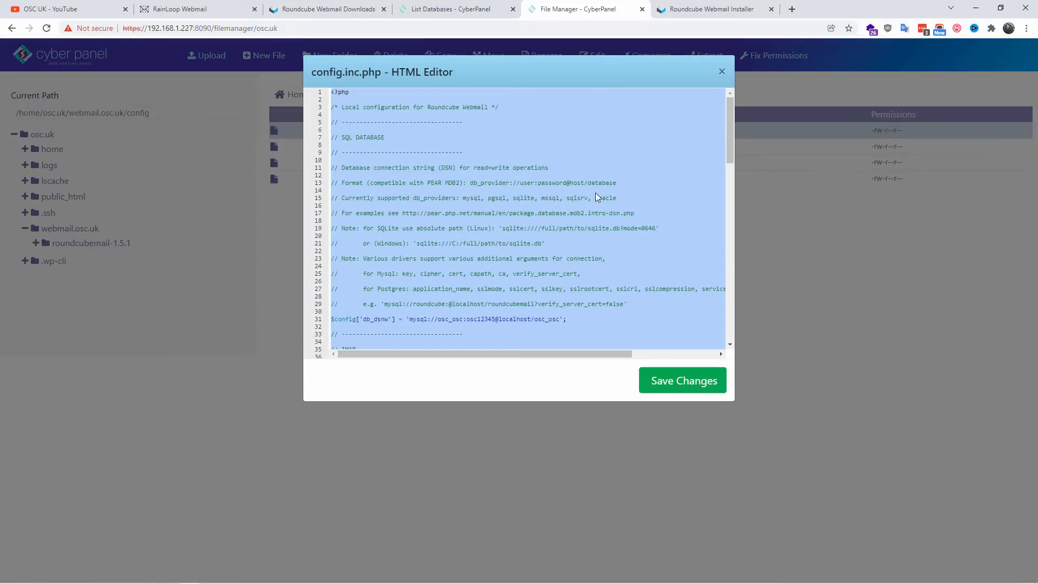
scroll(594, 194, down, 2)
scroll(592, 204, down, 2)
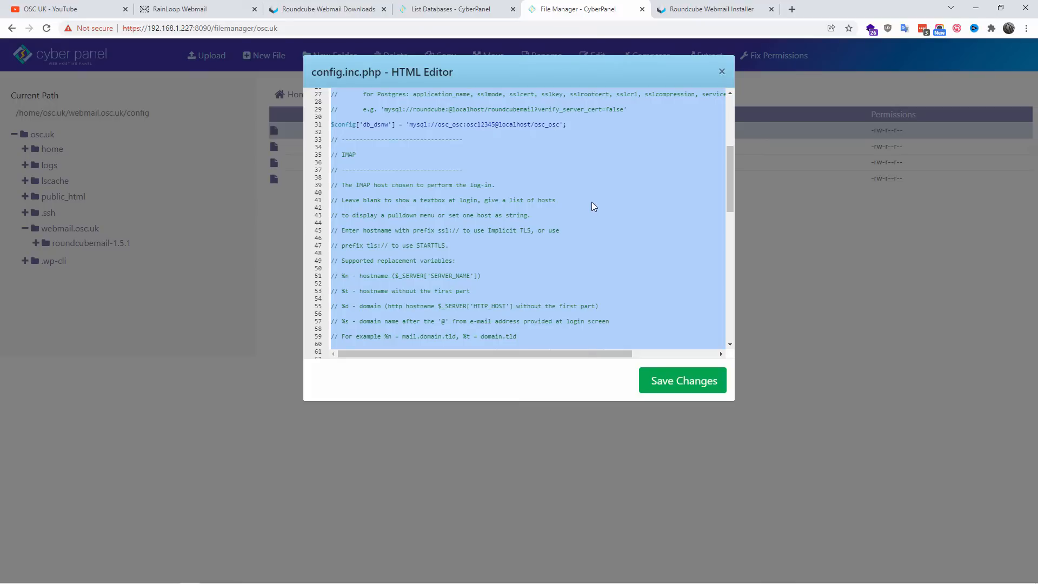
scroll(593, 206, up, 1)
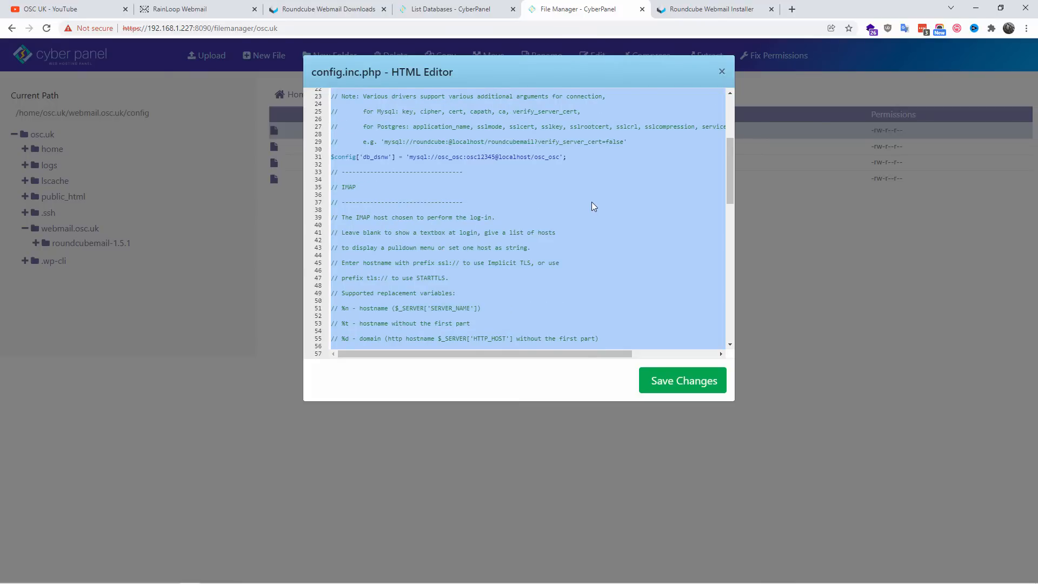
scroll(592, 203, down, 3)
scroll(593, 206, down, 2)
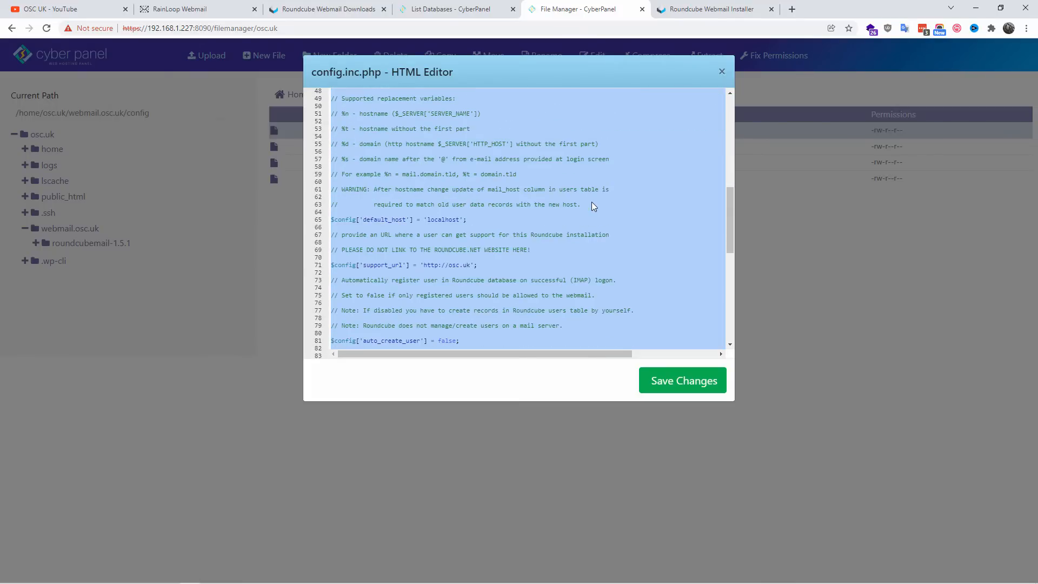
scroll(593, 205, down, 3)
scroll(592, 202, down, 4)
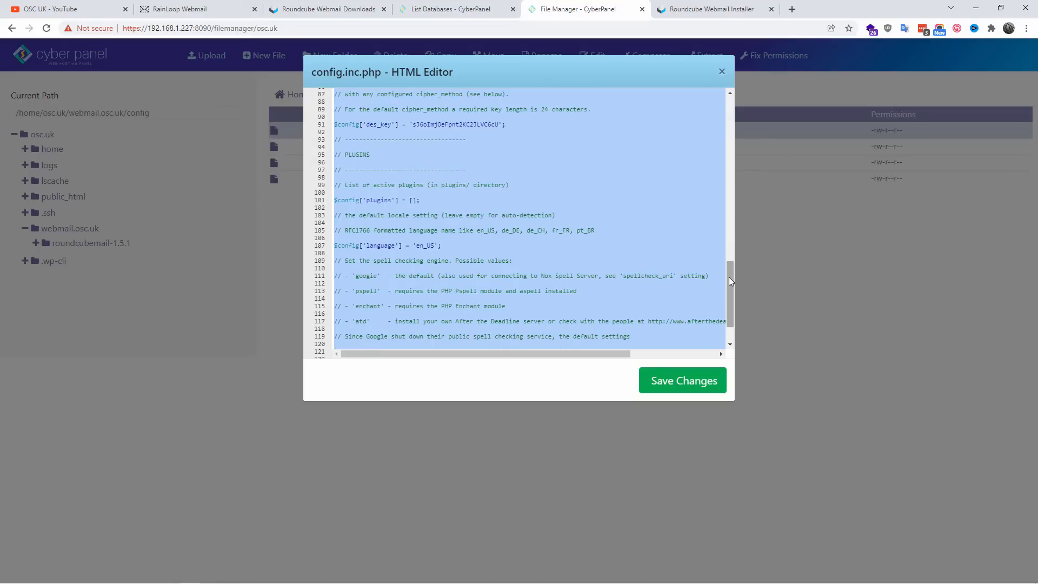
drag(729, 277, 729, 300)
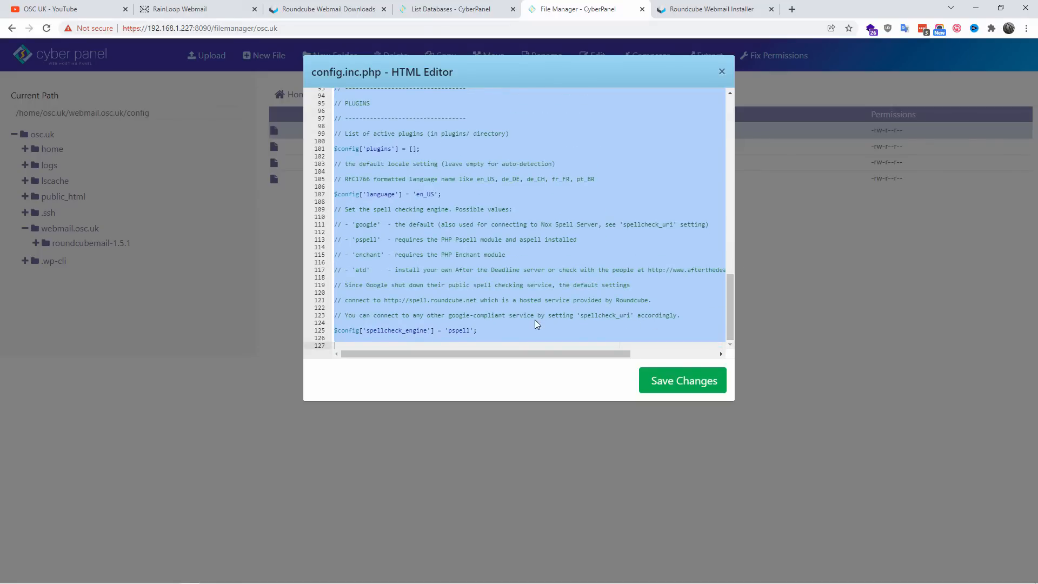
click(498, 331)
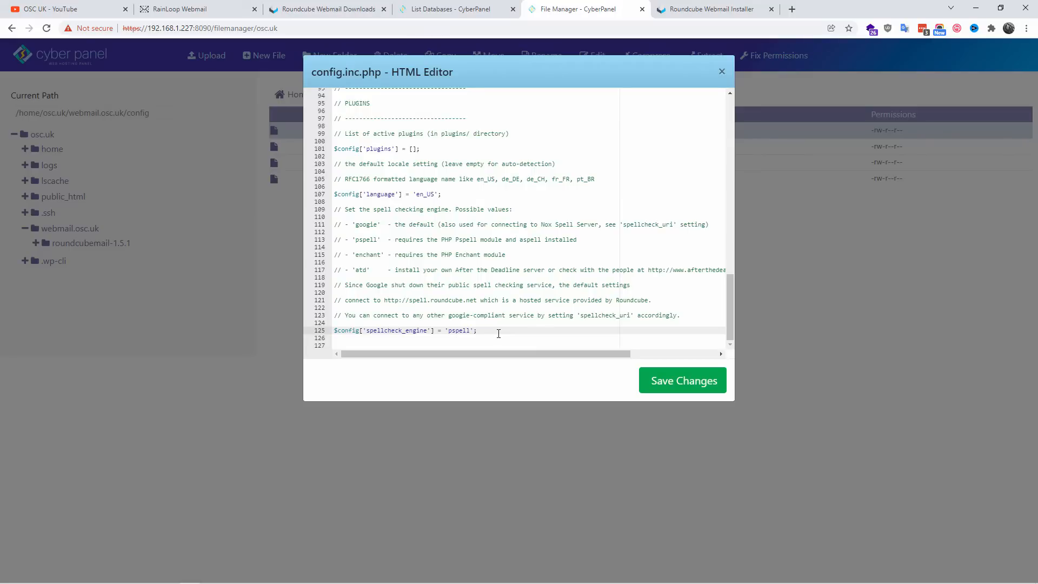
key(Return)
key(Return)
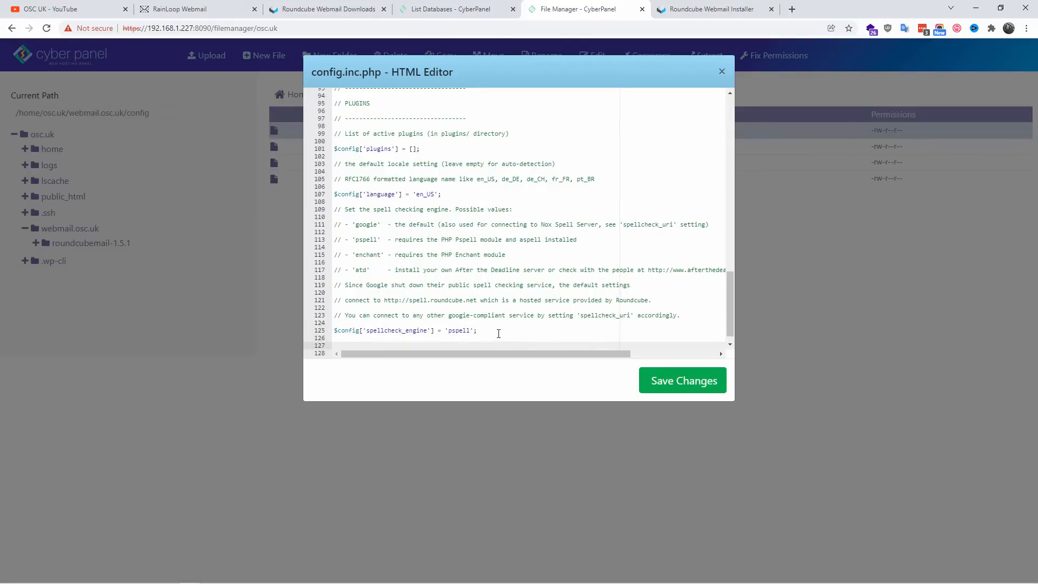
text($config['mime_types'] = '/opt/share/roundcubemail-1.0.0/mime.types';)
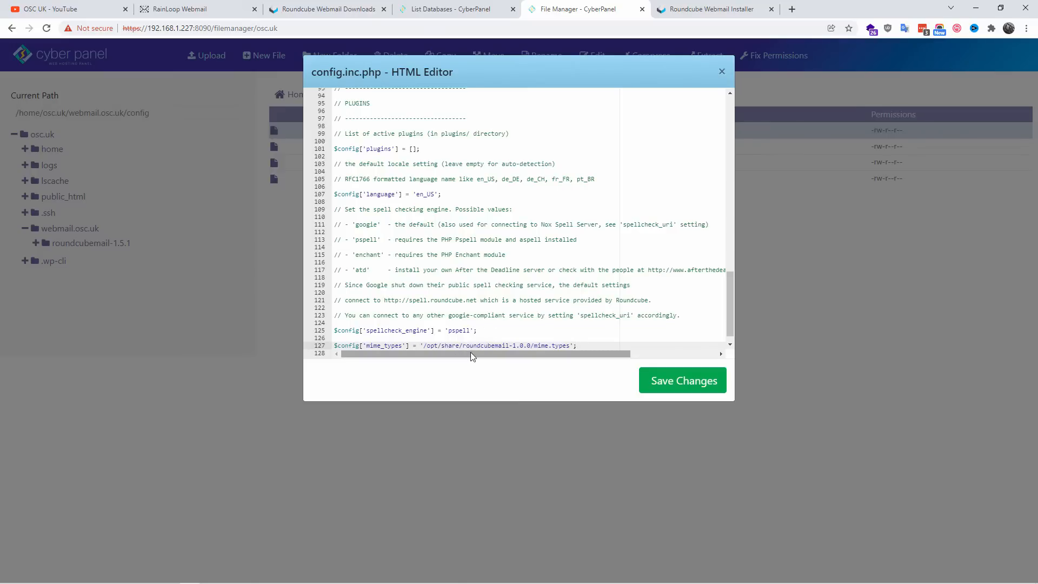
scroll(513, 294, up, 2)
scroll(514, 295, up, 15)
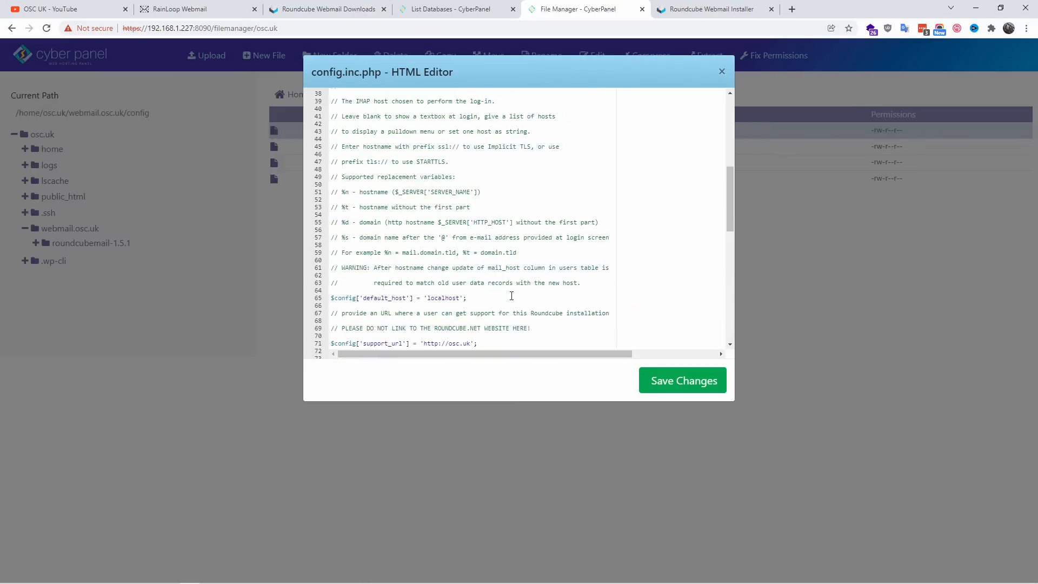
click(157, 111)
drag(156, 112, 14, 115)
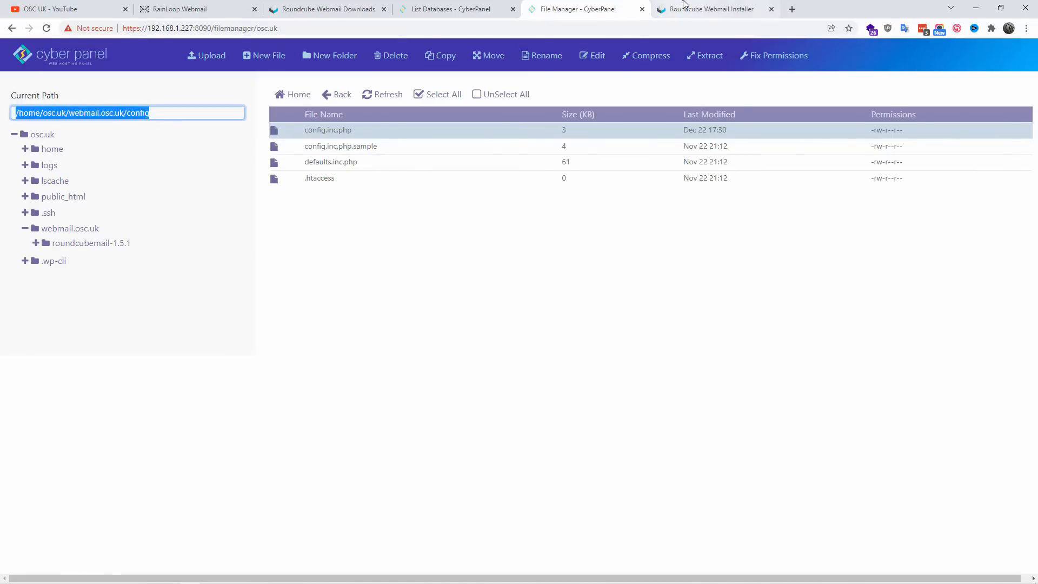
Step: Add $config['mime_types'] = '/opt/share/roundcubemail-1.0.0/mime.types'; after the spellcheck_engine line of config.inc.php and save the file
double_click(527, 136)
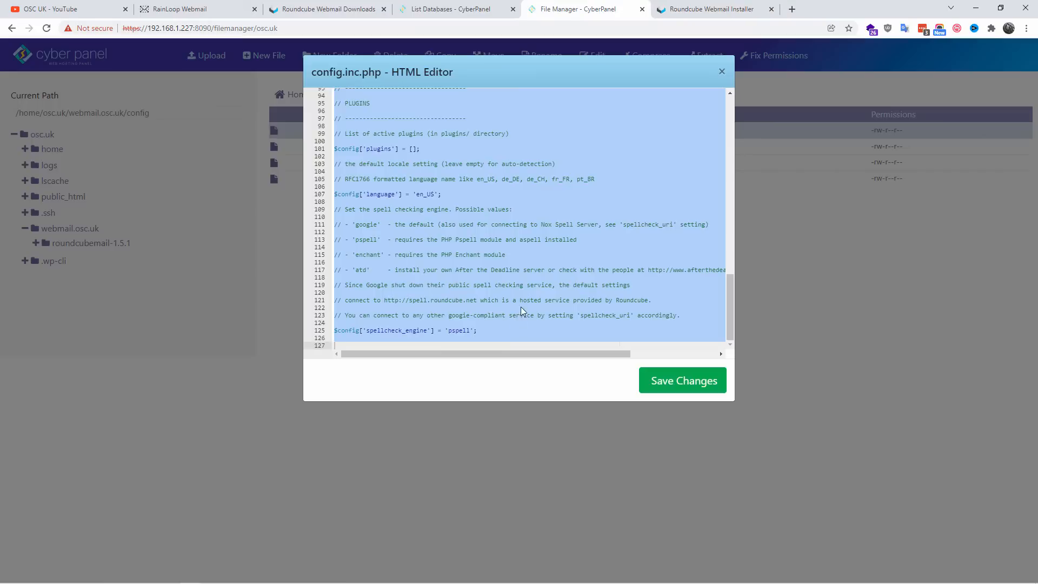
click(499, 333)
text($config['mime_types'] = '/opt/share/roundcubemail-1.0.0/mime.types';)
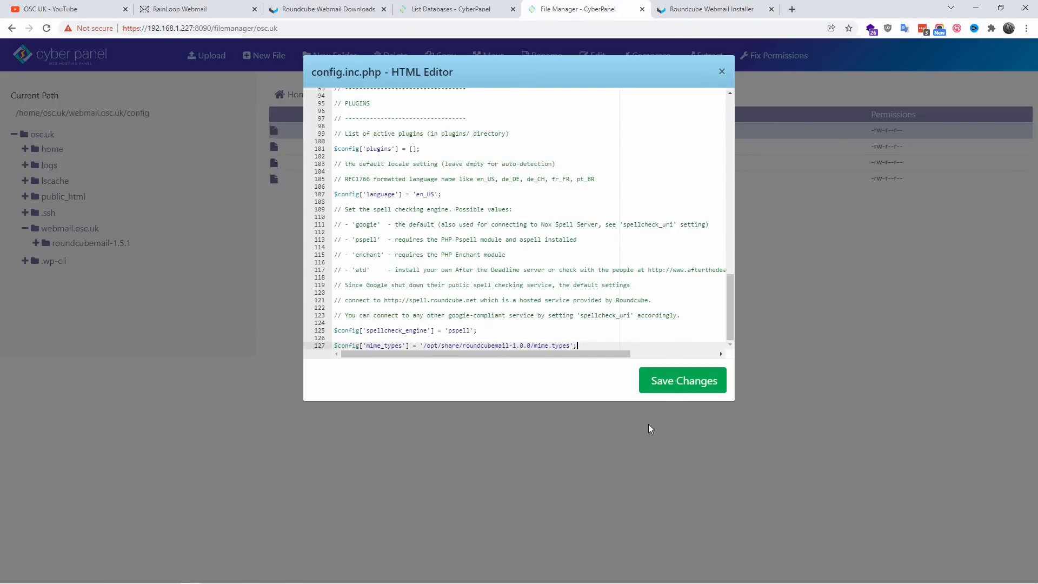
click(676, 381)
Step: Go back to the webmail.osc.uk folder and copy its path, /home/osc.uk/webmail.osc.uk
click(163, 107)
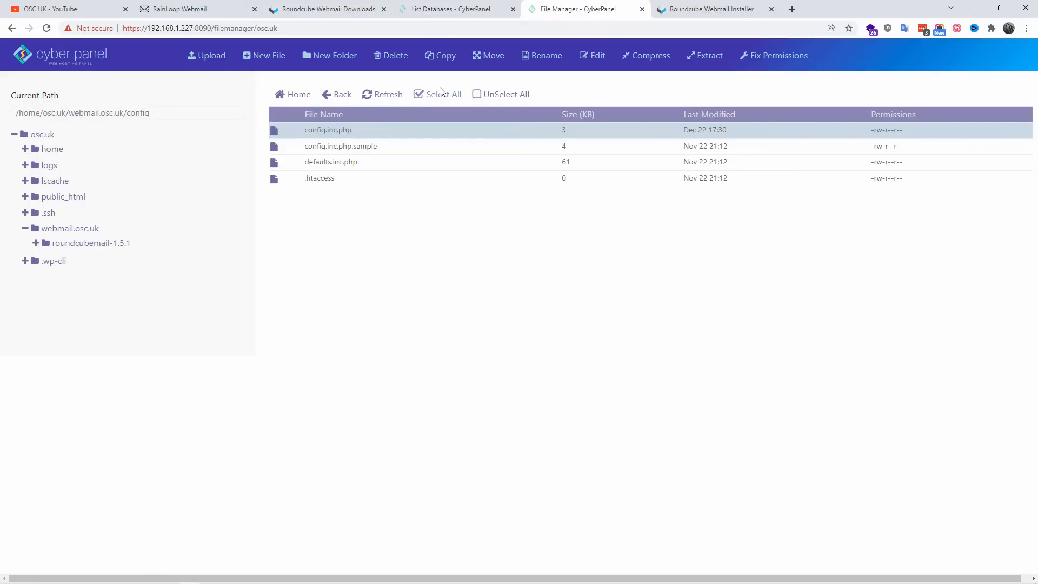
click(76, 231)
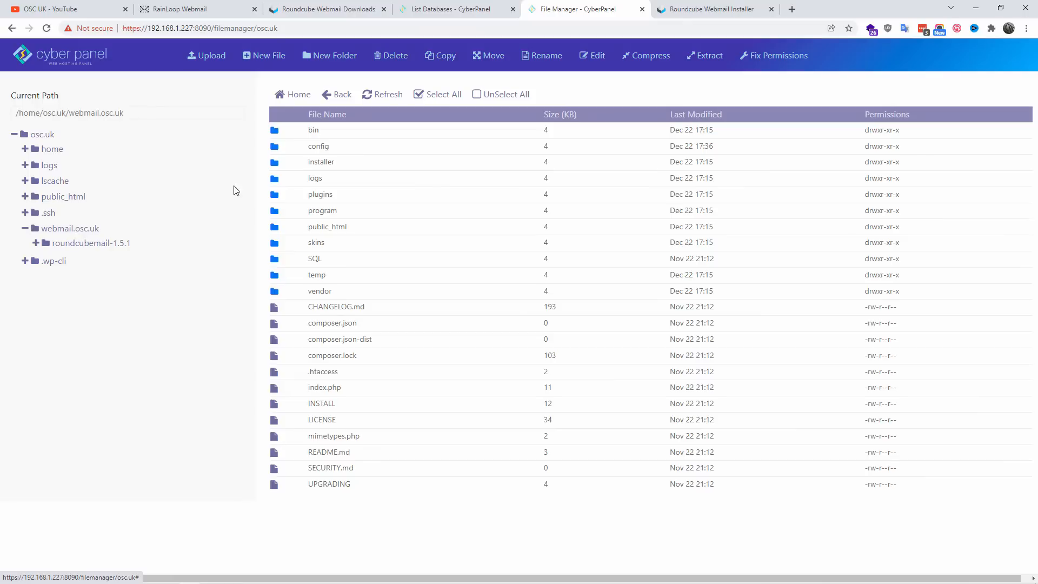
click(85, 248)
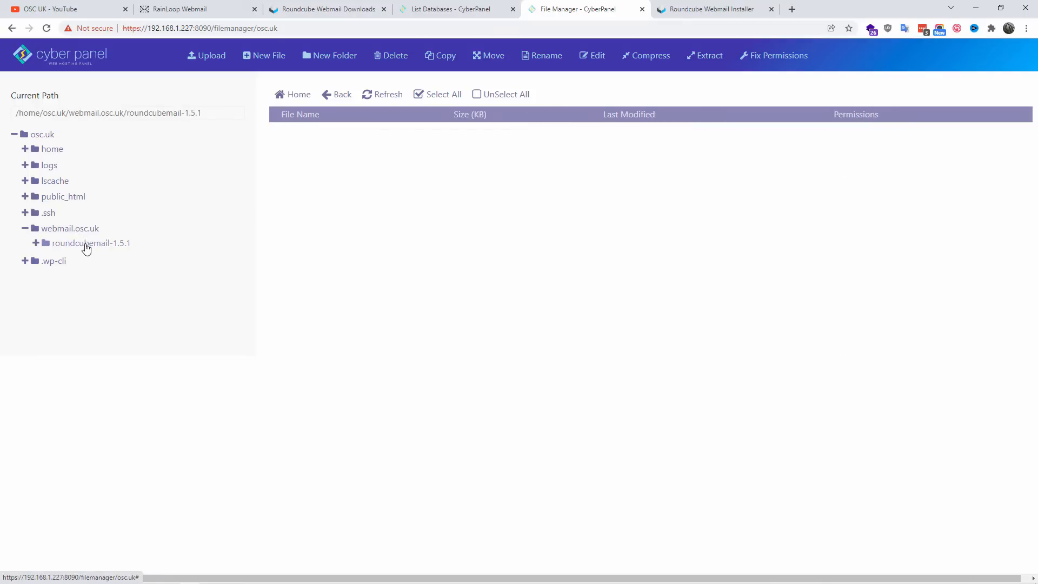
click(78, 233)
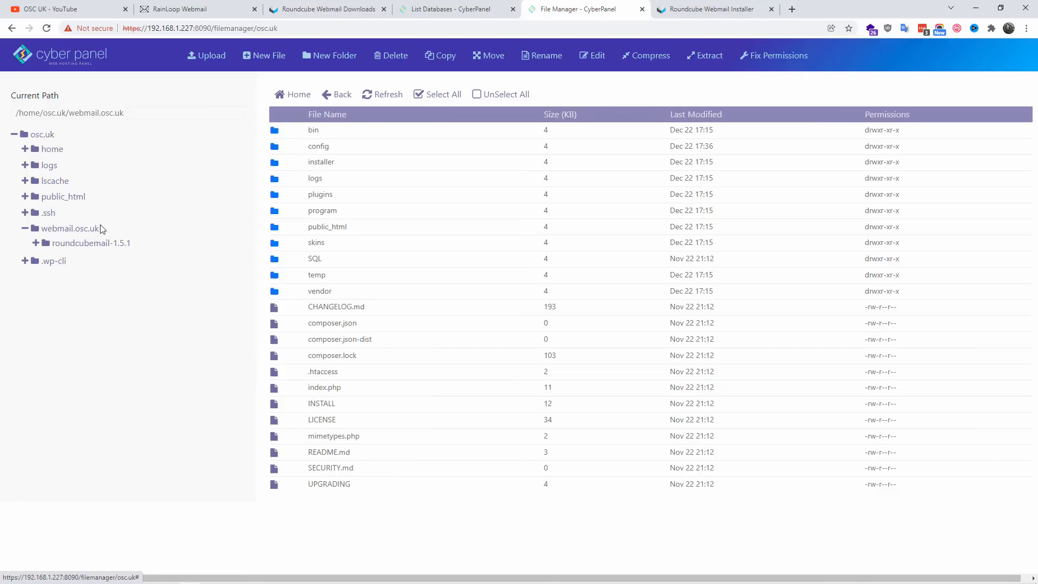
drag(130, 112, 3, 121)
key(ctrl+c)
right_click(45, 114)
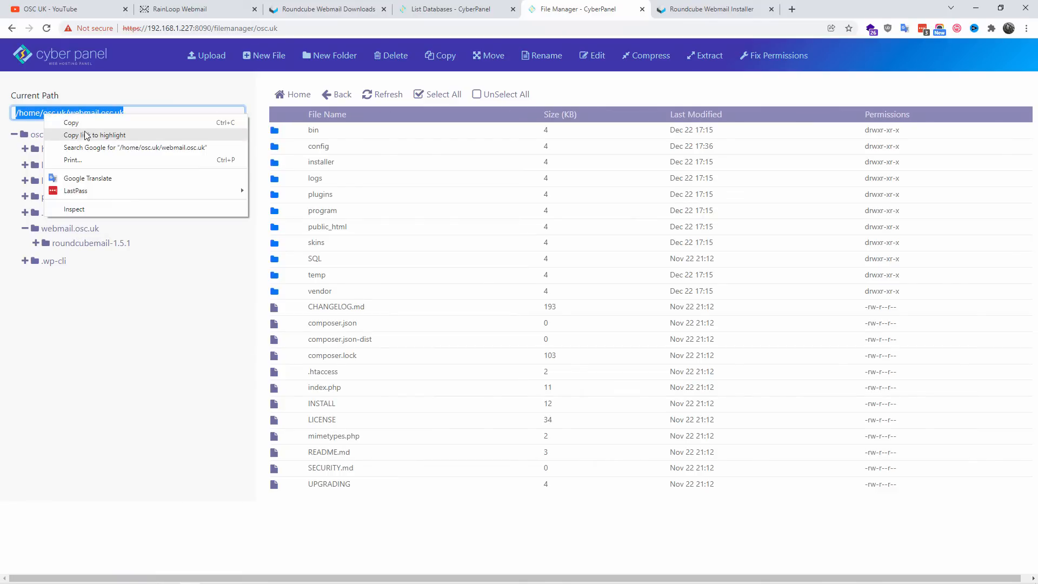
click(90, 125)
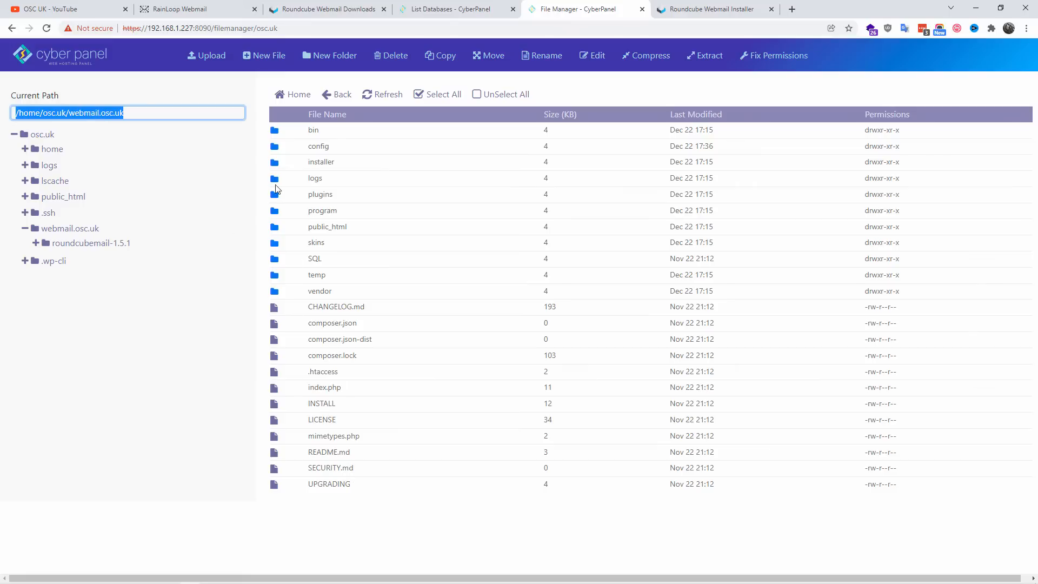
Step: Set the mime_types path in config.inc.php to /home/osc.uk/webmail.osc.uk/mime.types, save the file and close the editor
double_click(337, 146)
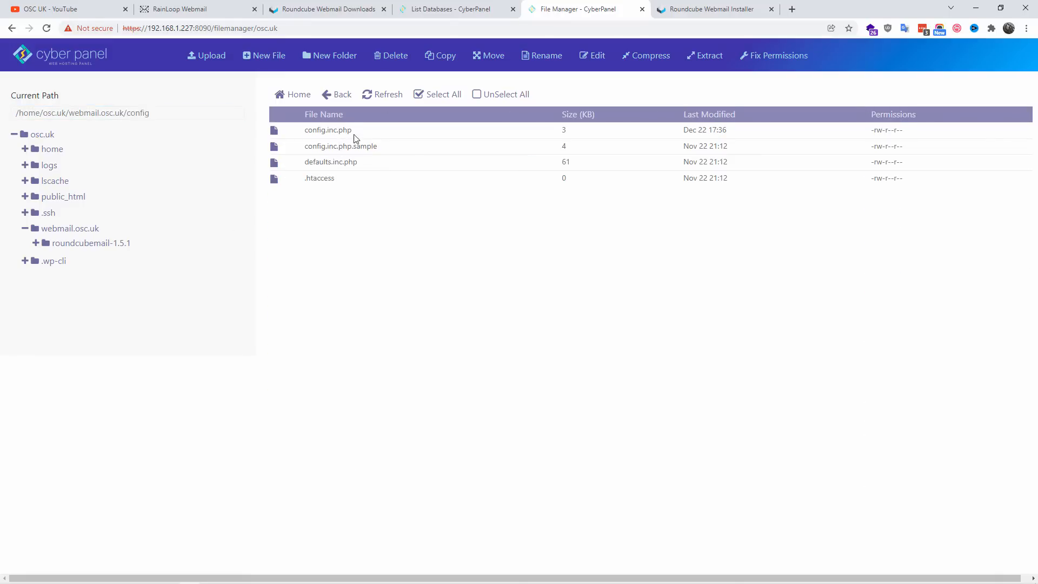
click(346, 131)
click(594, 55)
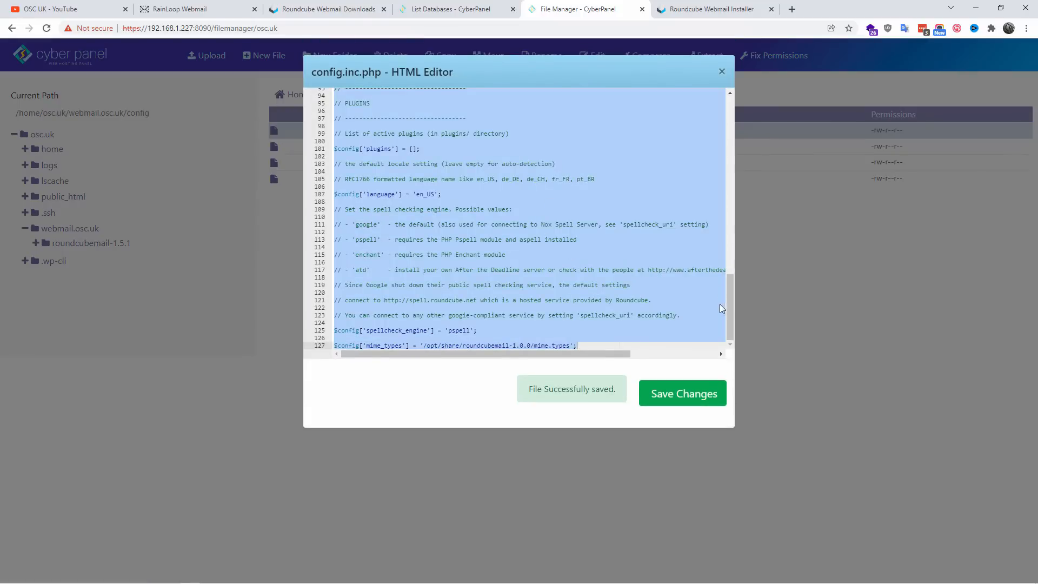
click(473, 346)
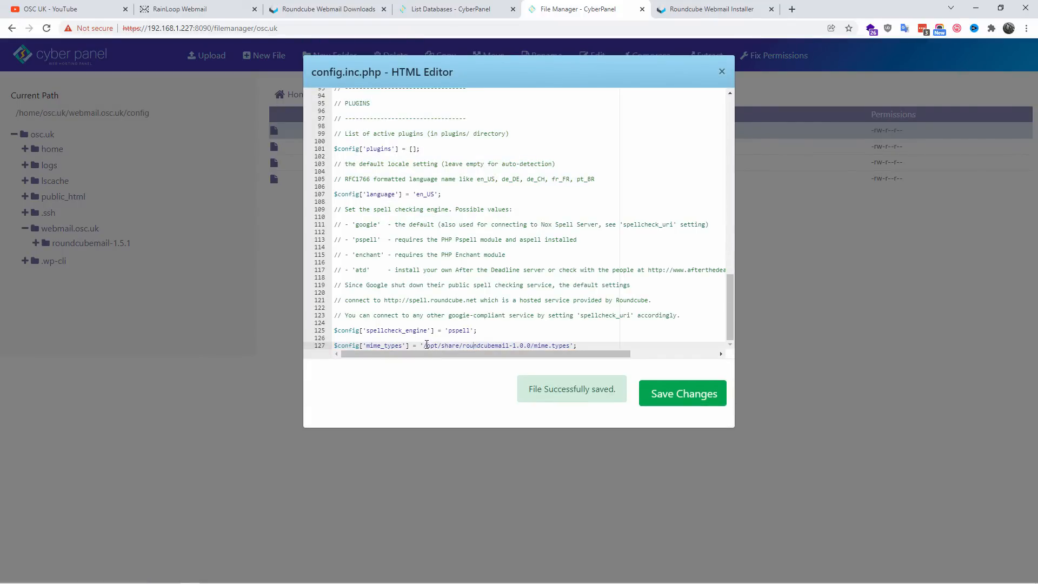
drag(423, 345, 532, 346)
key(BackSpace)
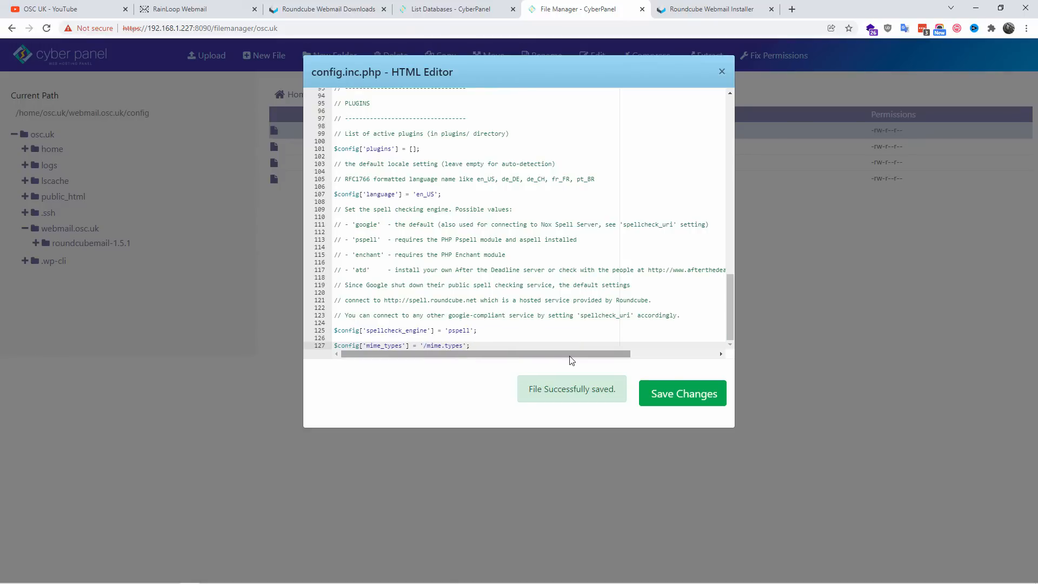
key(ctrl+v)
click(679, 396)
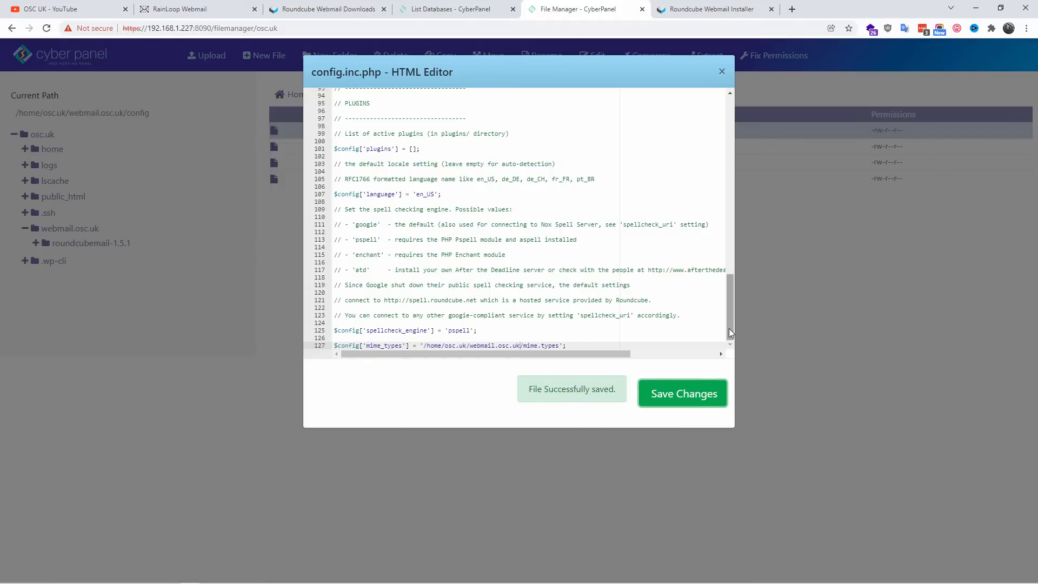
drag(729, 329, 781, 138)
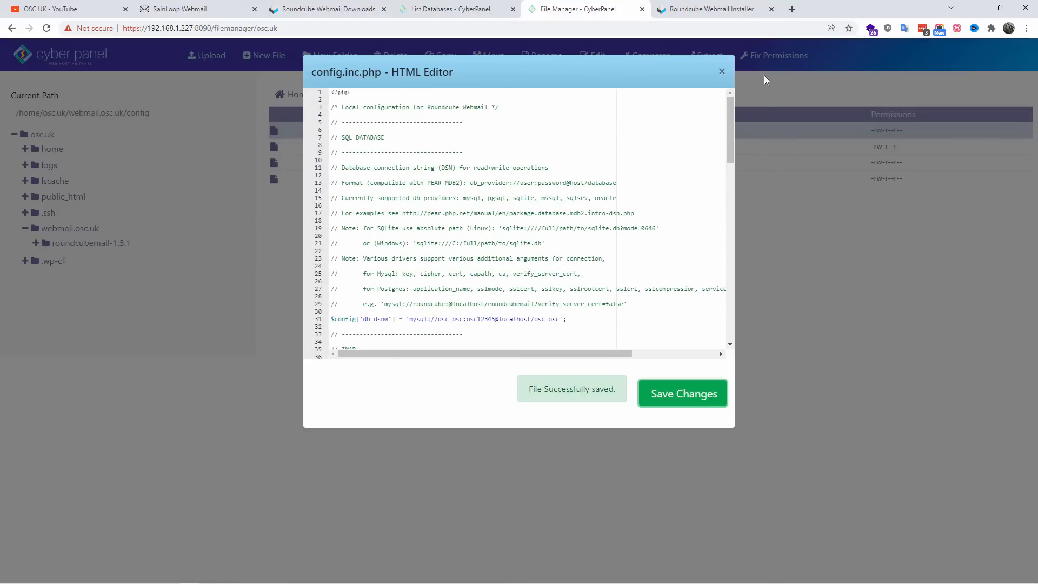
click(722, 74)
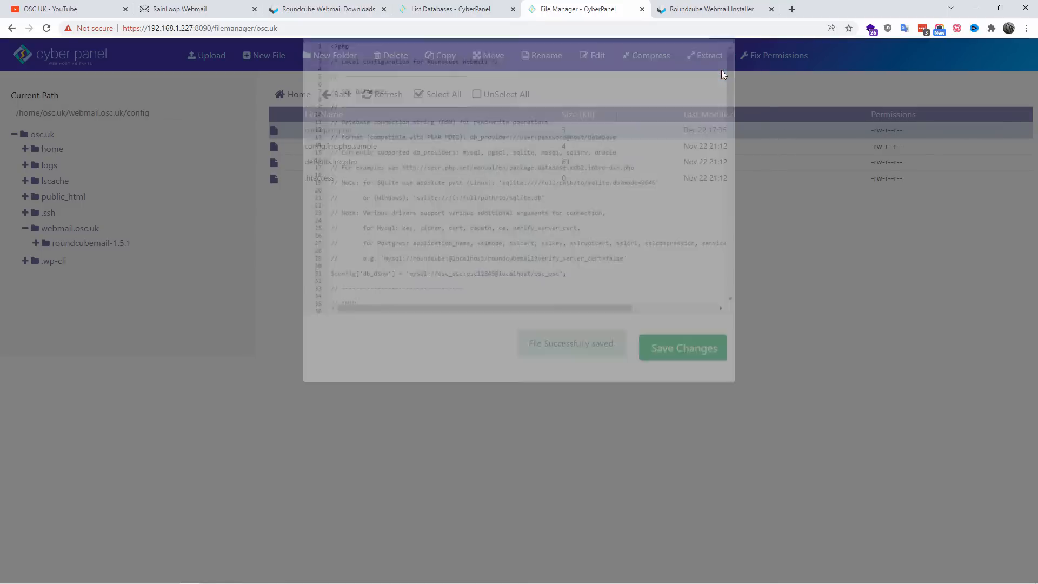
Step: Return to the Roundcube installer and rerun the Test config checks, including the mimetype mapping
click(712, 8)
click(372, 527)
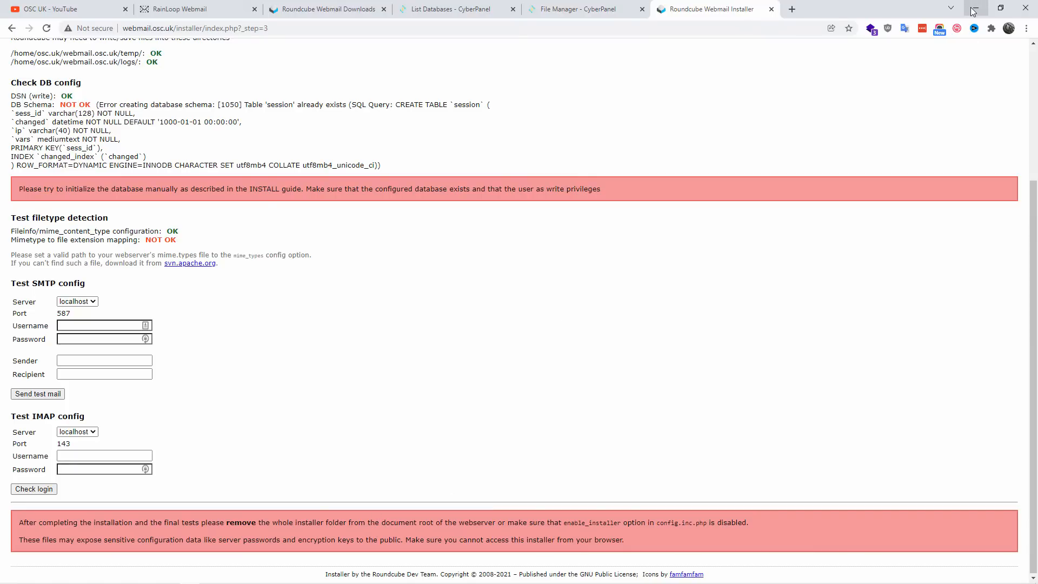
Step: Rename the installer folder in webmail.osc.uk to OLD INSTALLER and return to the Roundcube installer's warning about exposed files
click(592, 8)
click(61, 230)
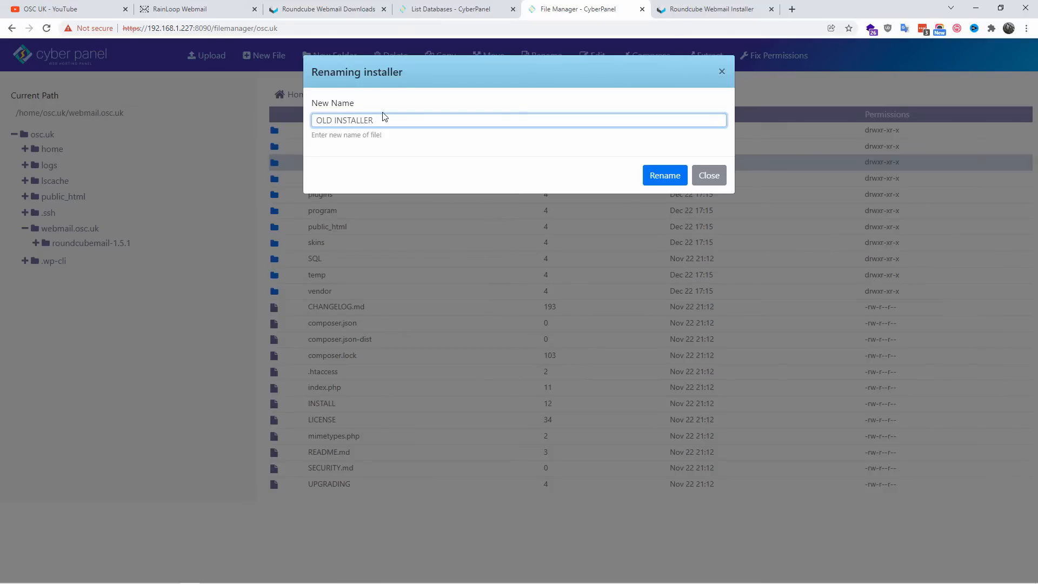
click(656, 177)
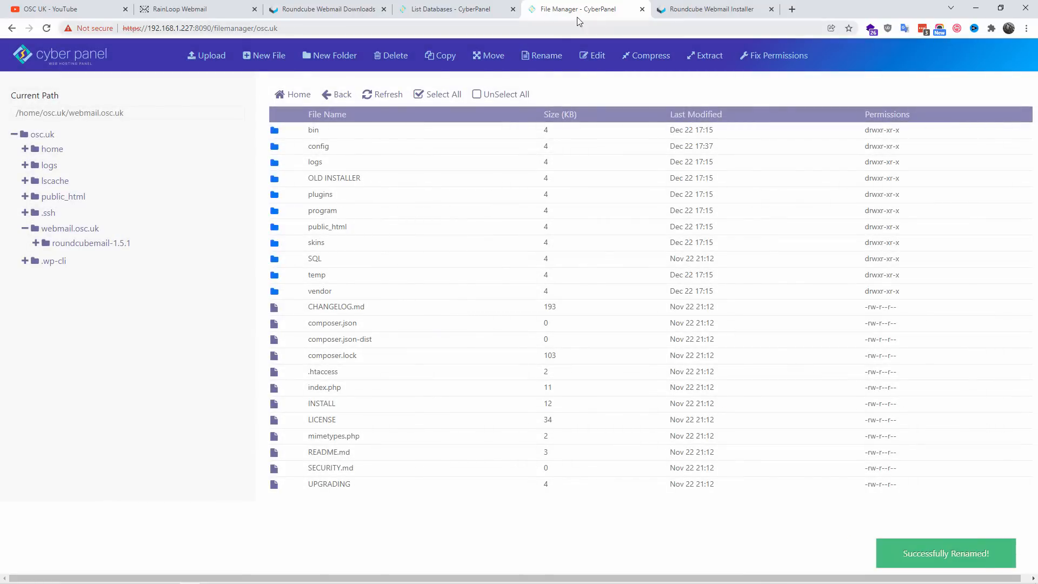
click(709, 9)
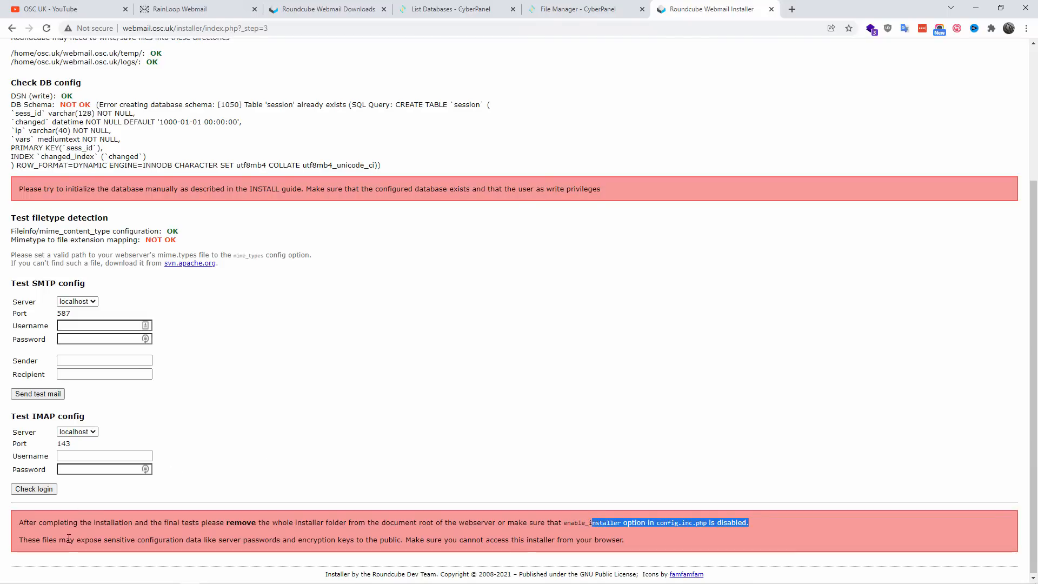
drag(175, 540, 630, 548)
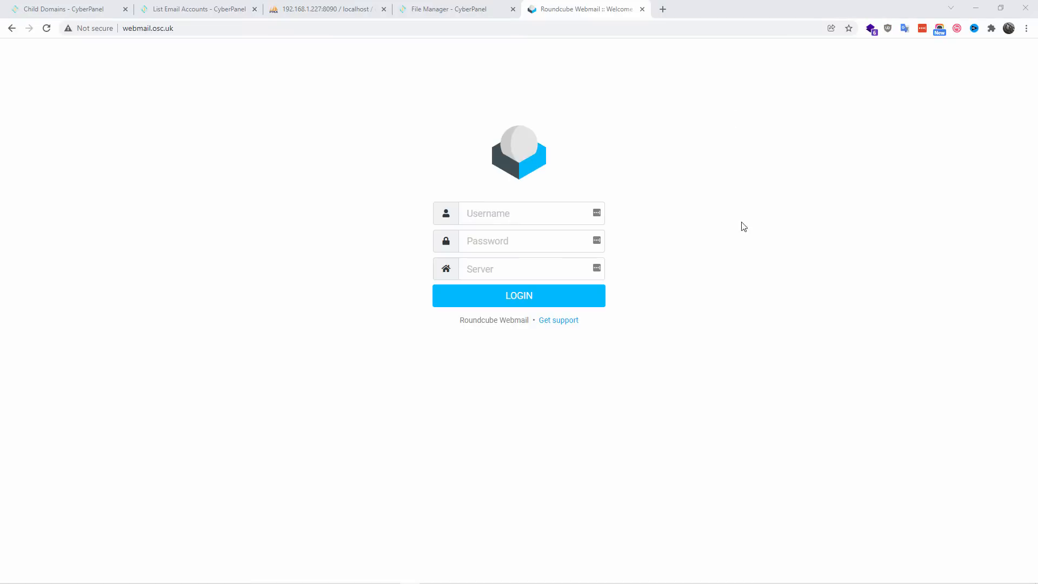
Step: Copy the IMAP server hostname mail.osc.uk from the CyberPanel email account details and paste it as the server in the Roundcube login form
click(196, 9)
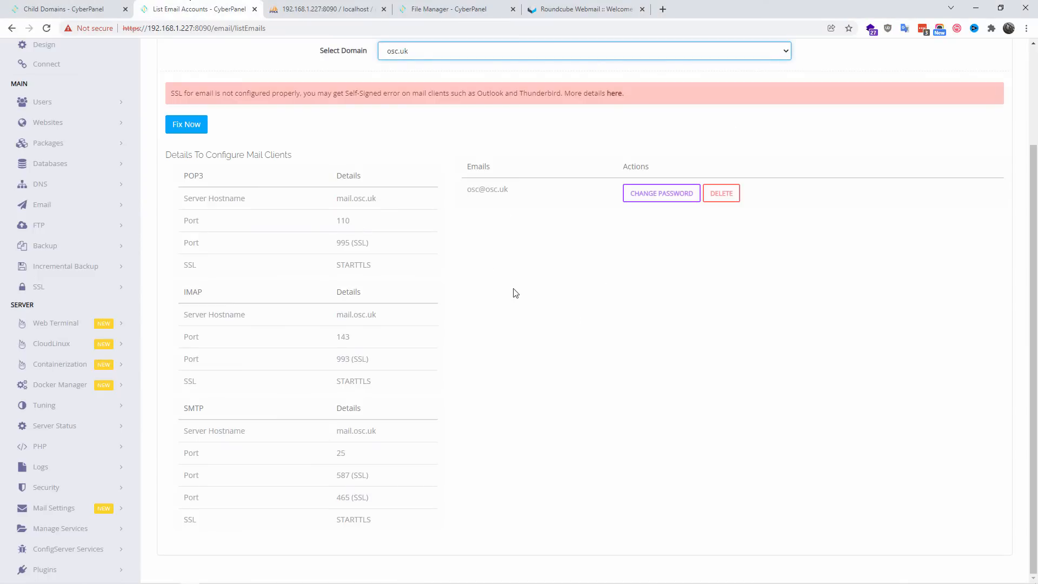
click(528, 290)
double_click(356, 198)
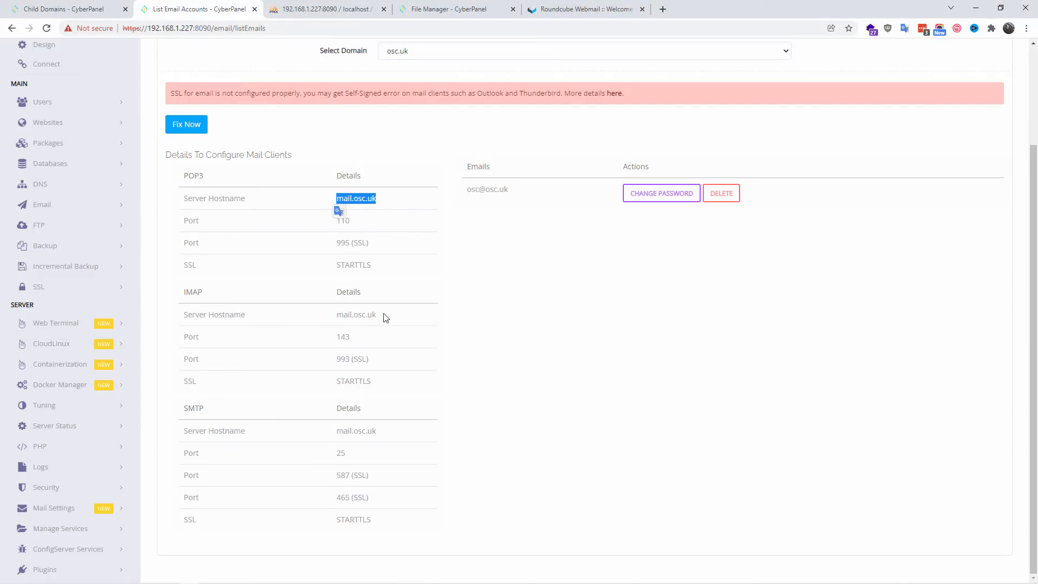
double_click(356, 314)
key(ctrl+c)
click(587, 9)
click(518, 266)
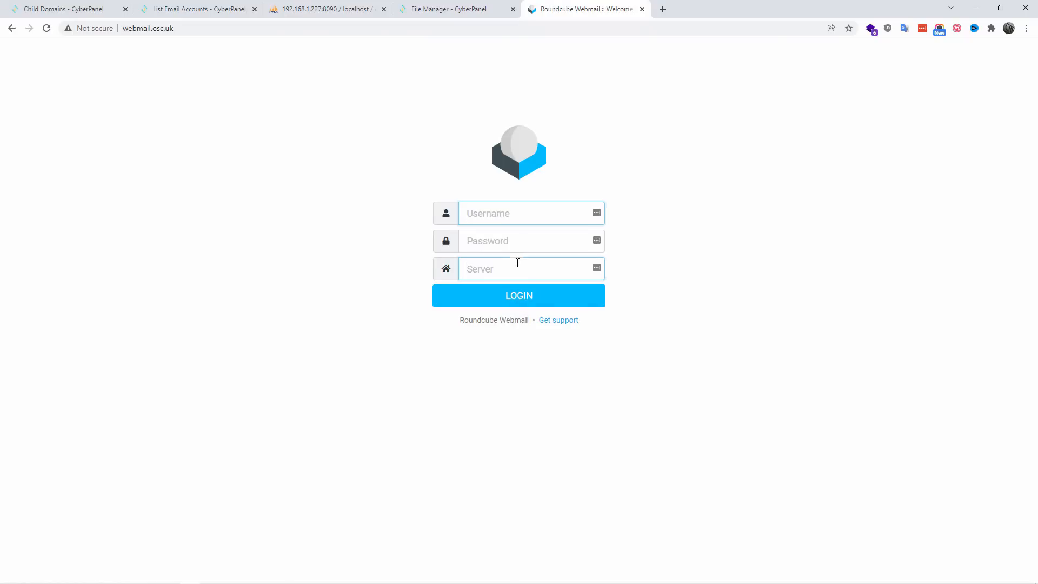
right_click(518, 265)
click(542, 345)
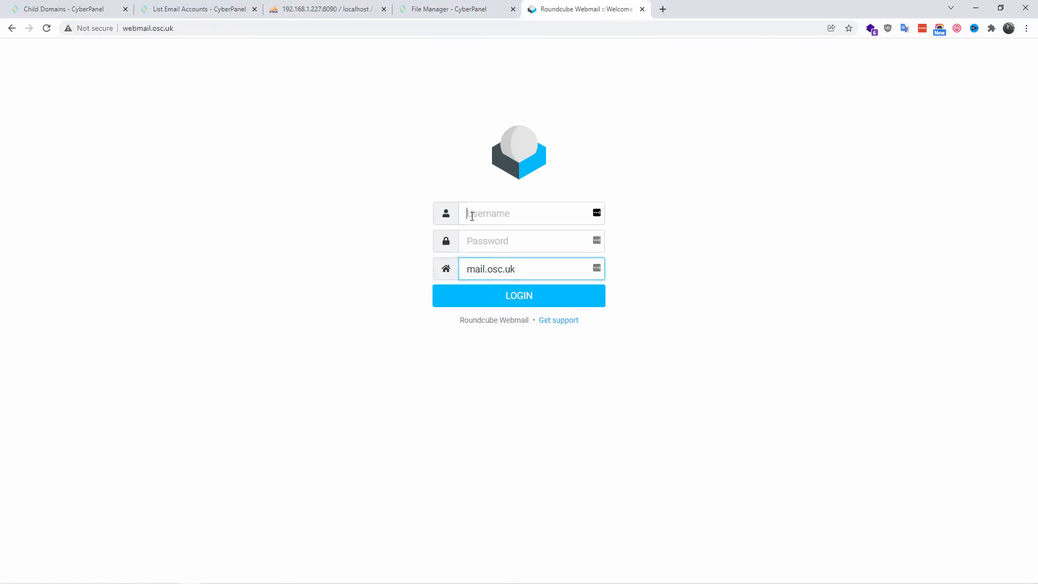
Step: Enter the mailbox's e-mail address as the username and fill in the account password in the Roundcube login form
click(472, 216)
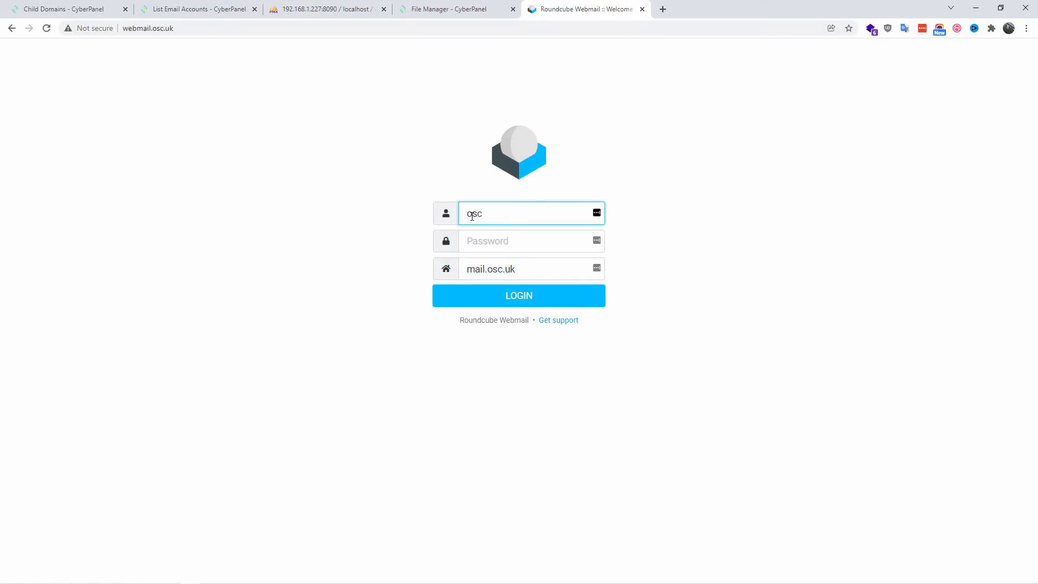
key(Tab)
text(**)
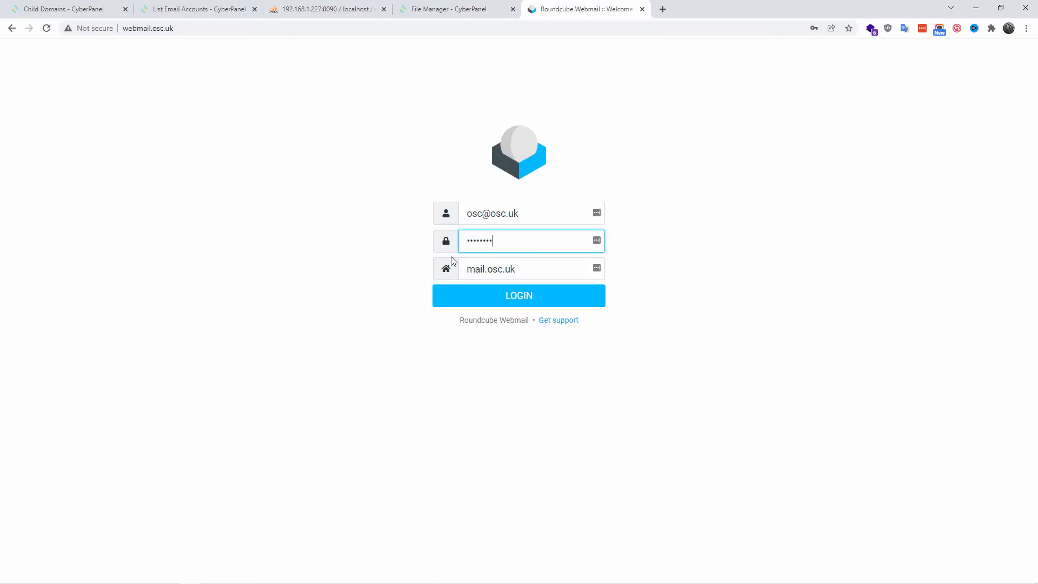
Step: Switch to phpMyAdmin, collapse the mysql database and examine the contents of the users table in the osc_osc database
click(294, 4)
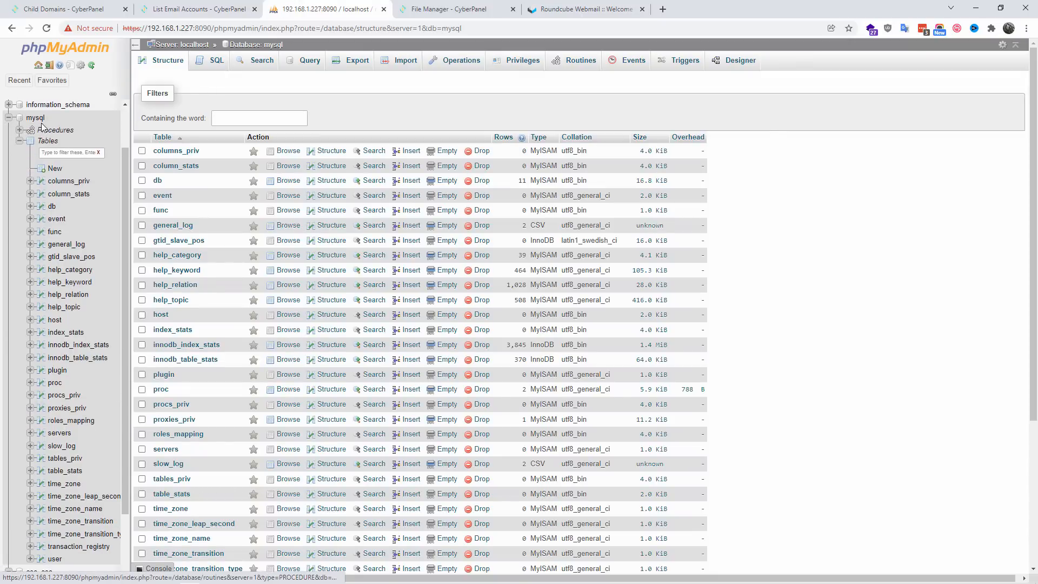
click(9, 118)
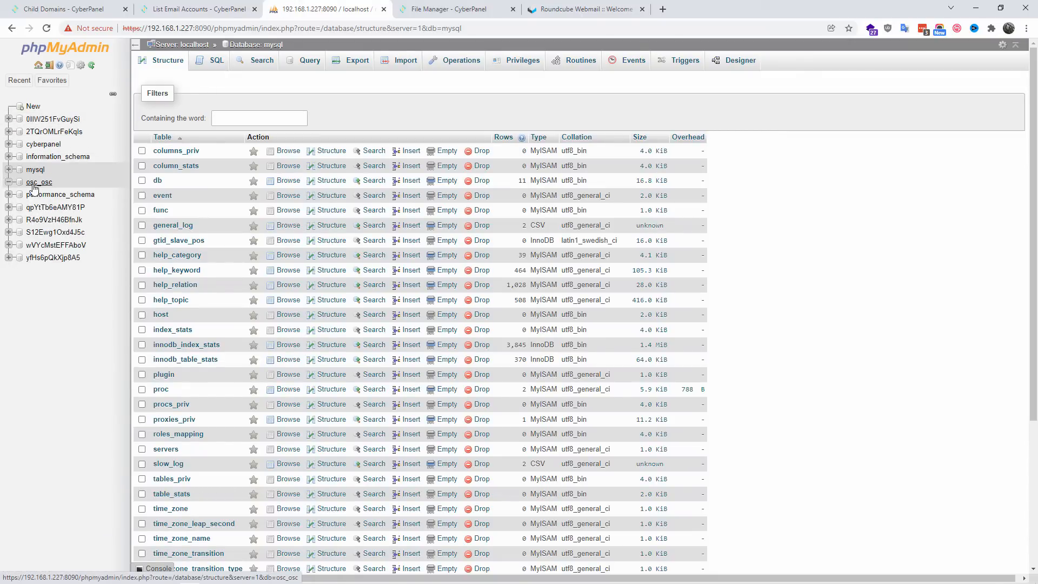
click(33, 185)
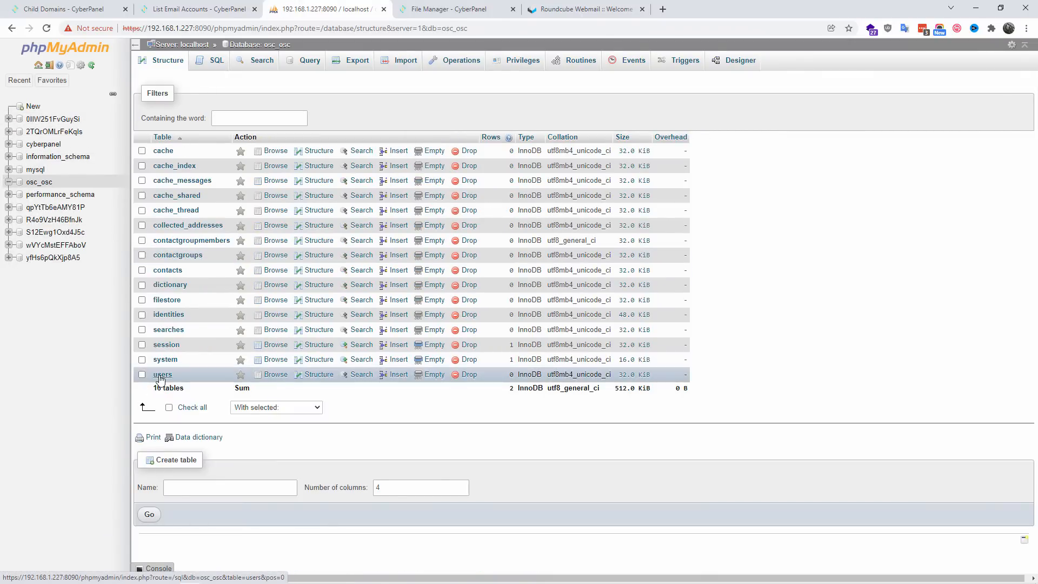
click(162, 375)
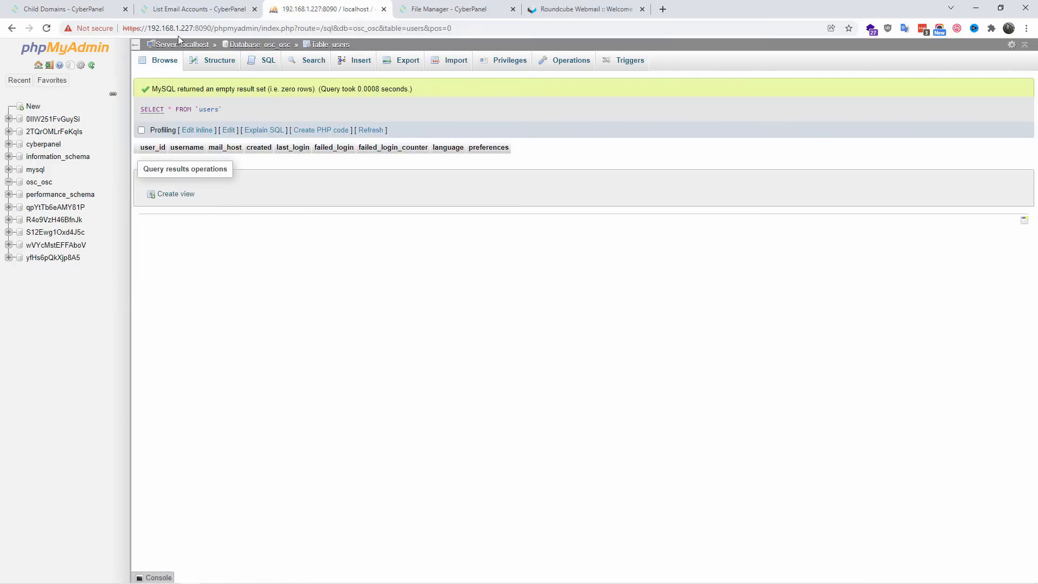
Step: Return to the Roundcube login page and submit the filled-in login form
click(437, 6)
click(552, 4)
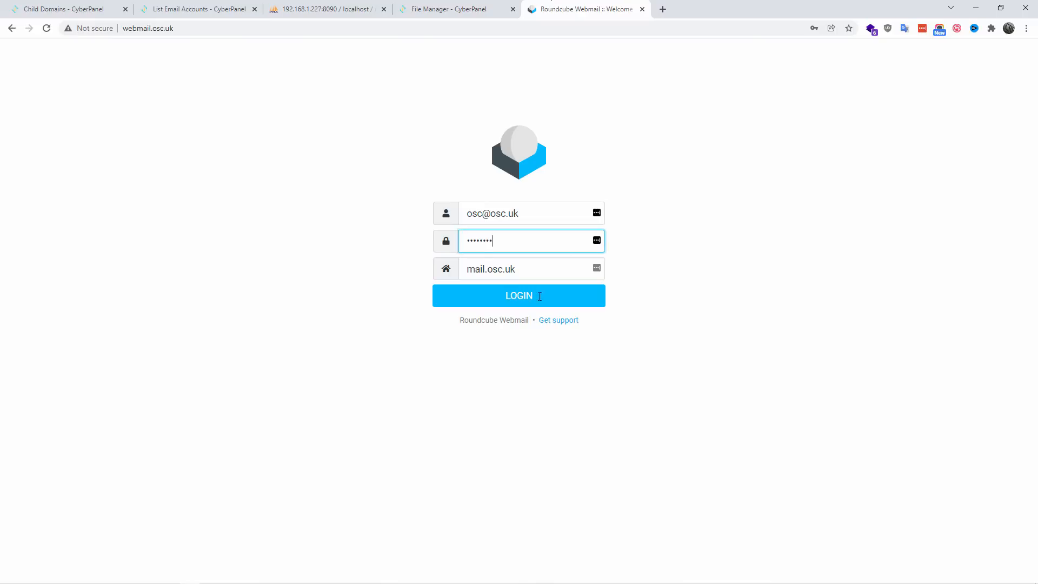
click(528, 306)
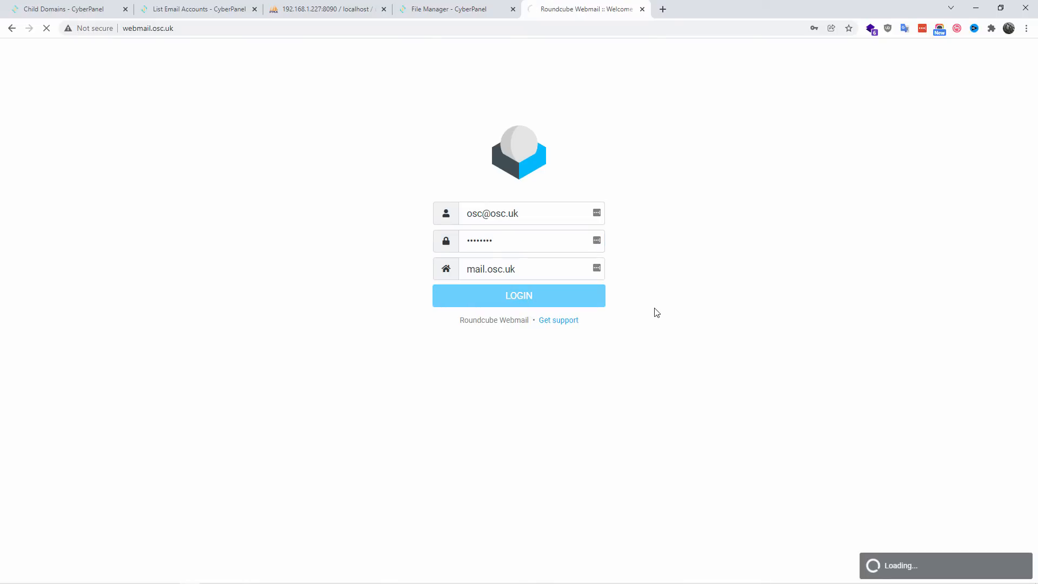
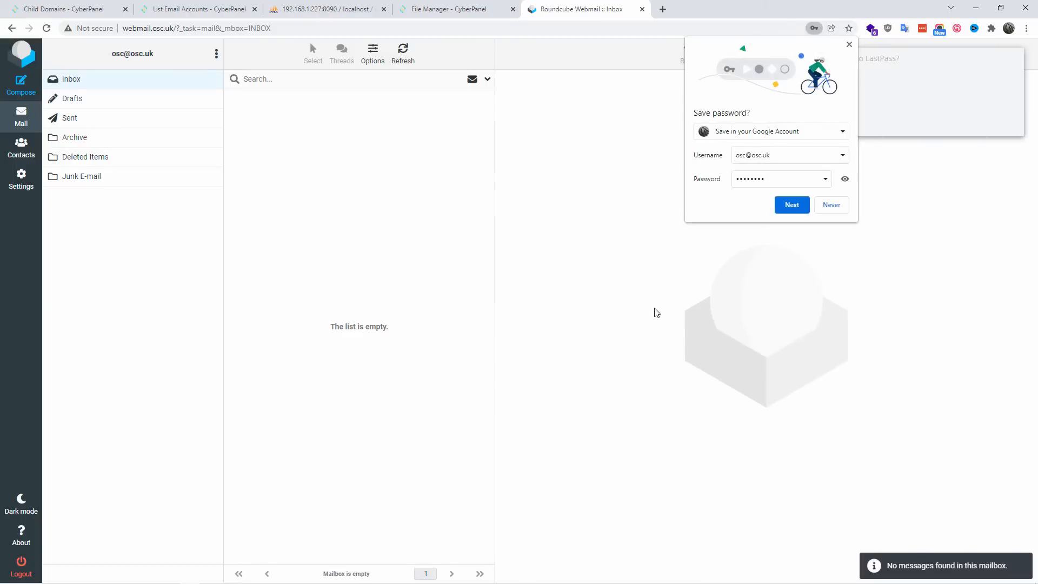
Step: Decline both offers to save the login, and reload the users table of osc_osc in phpMyAdmin to examine its records
click(832, 206)
click(943, 122)
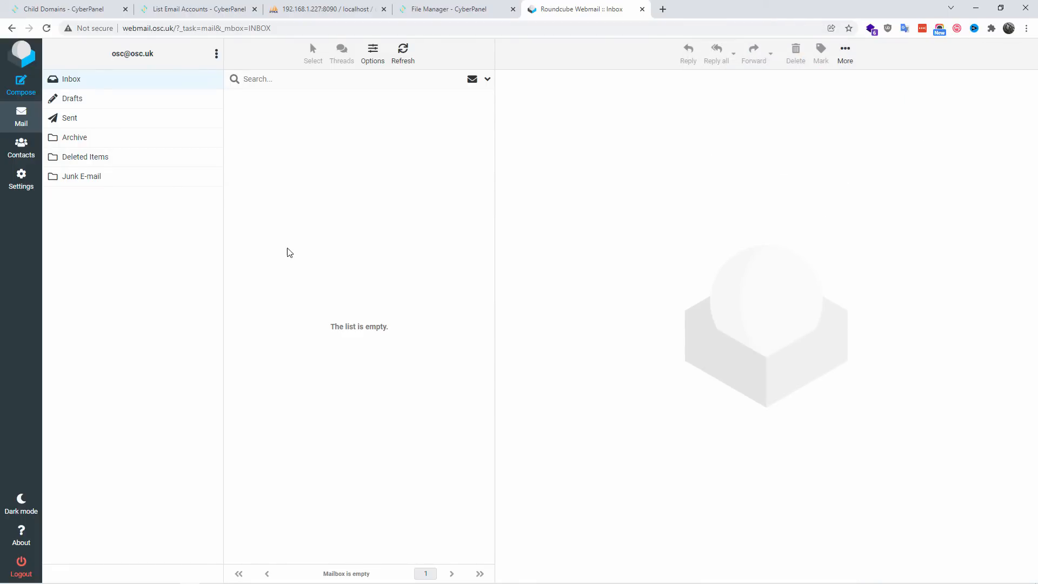
click(233, 3)
click(287, 6)
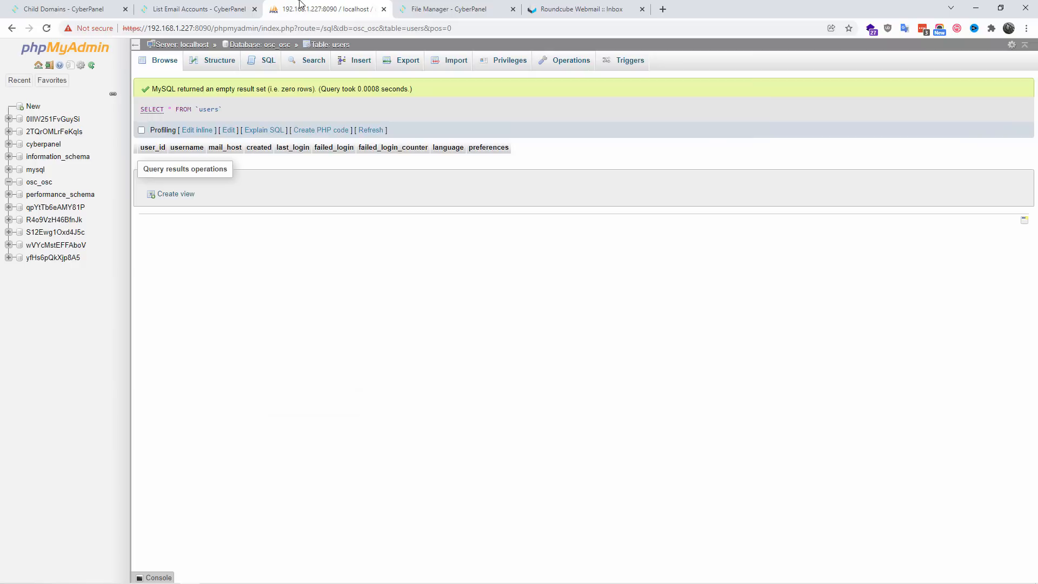
click(47, 28)
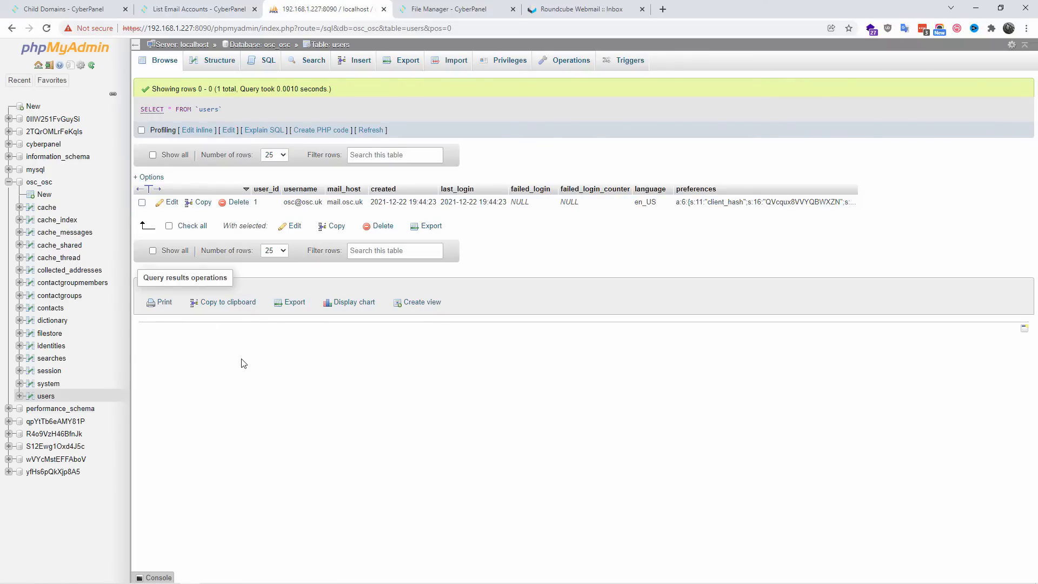
Step: Log out of Roundcube and try logging in with the mailbox's e-mail address and account password while leaving the server blank
click(582, 5)
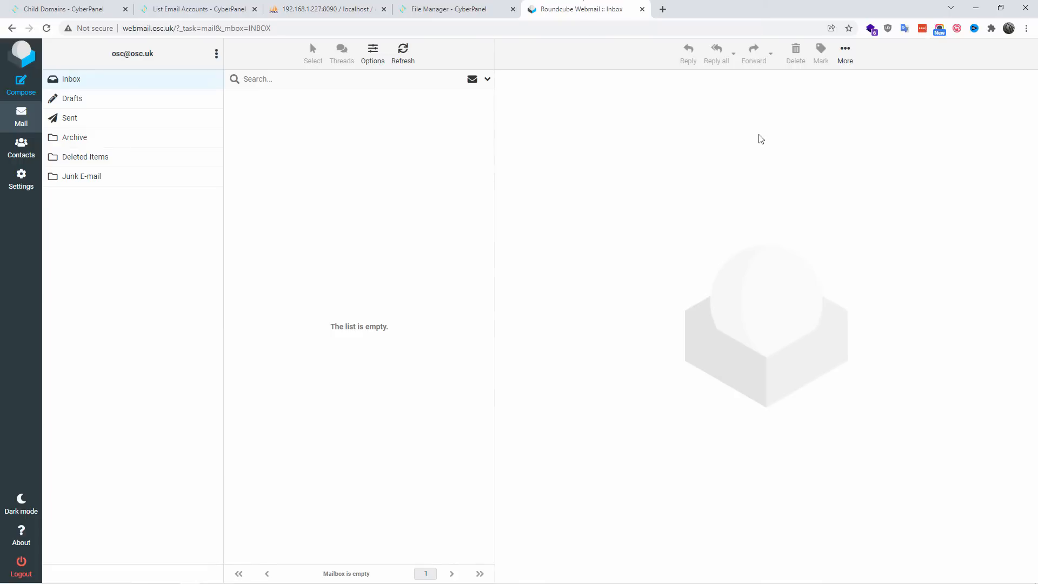
click(25, 567)
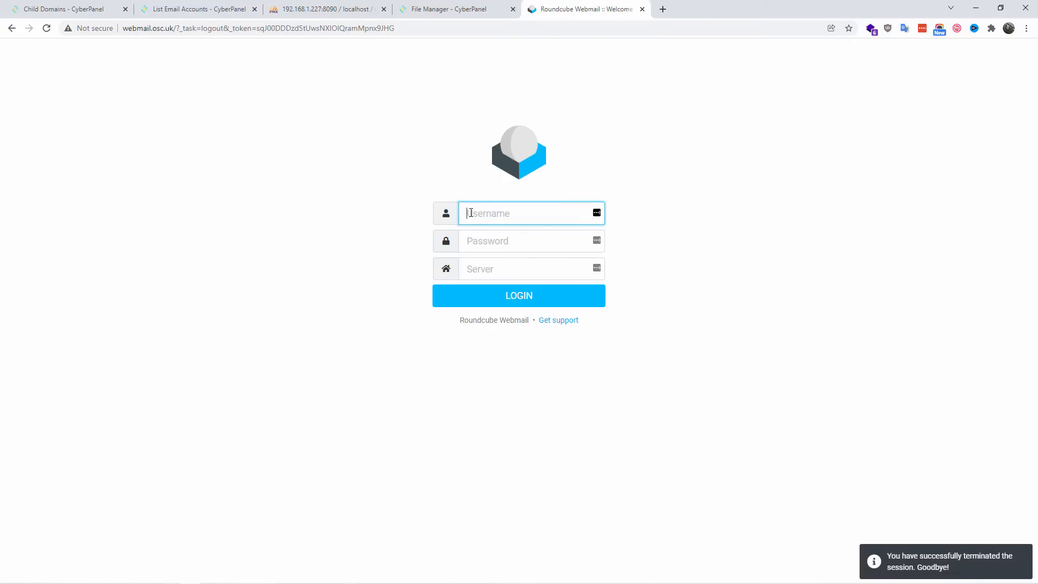
click(487, 269)
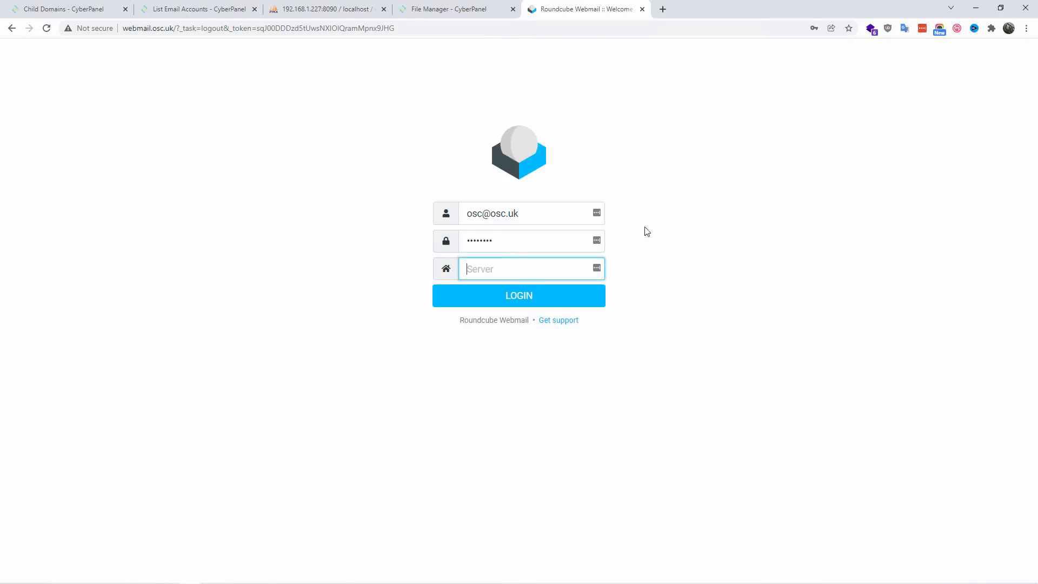
click(492, 295)
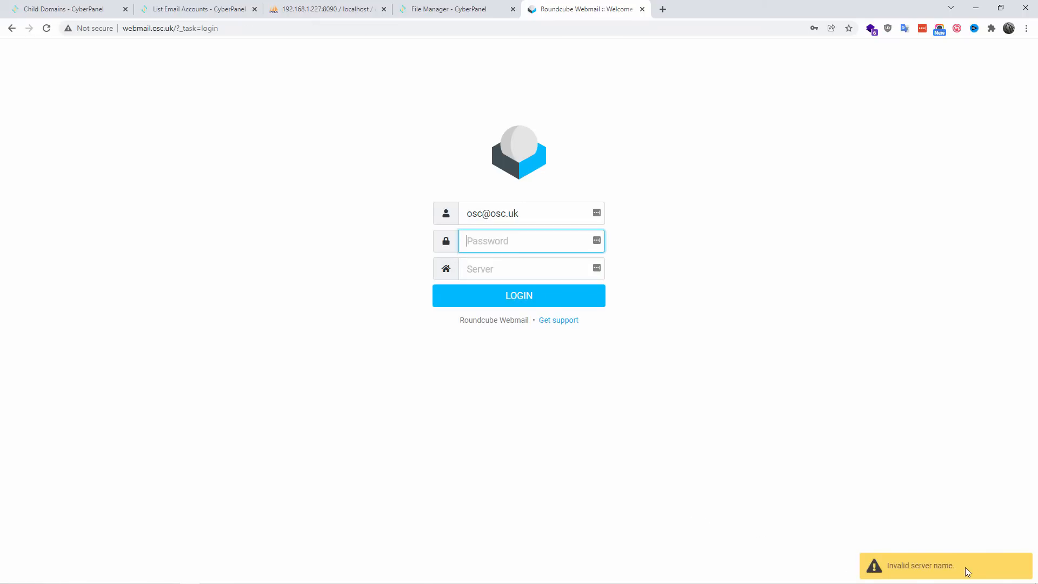
drag(968, 572, 864, 571)
Step: Enter the account password and the server mail.osc.uk in the Roundcube login form and log in, declining any offer to save the login
click(515, 240)
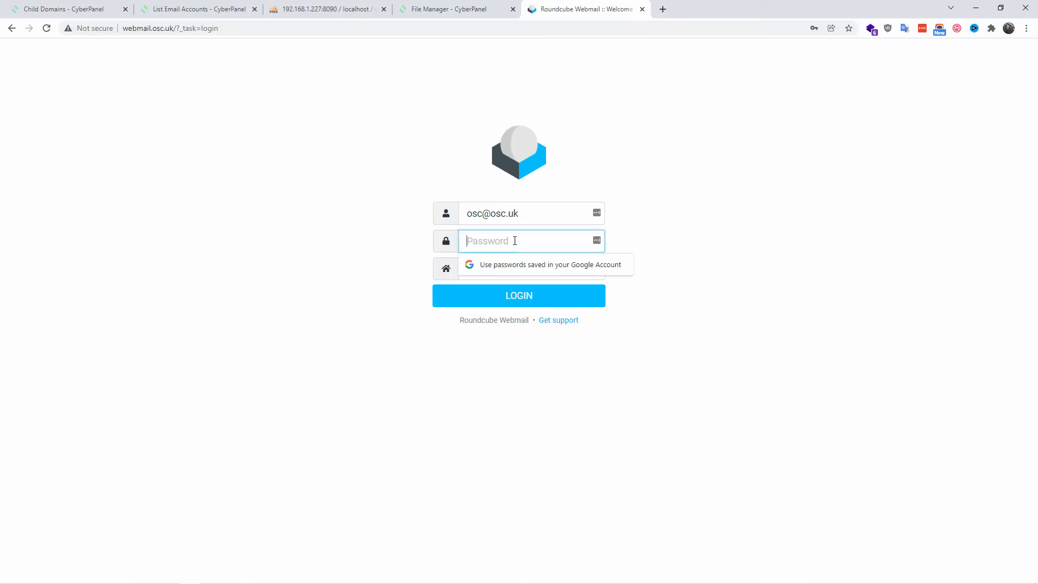
text(o)
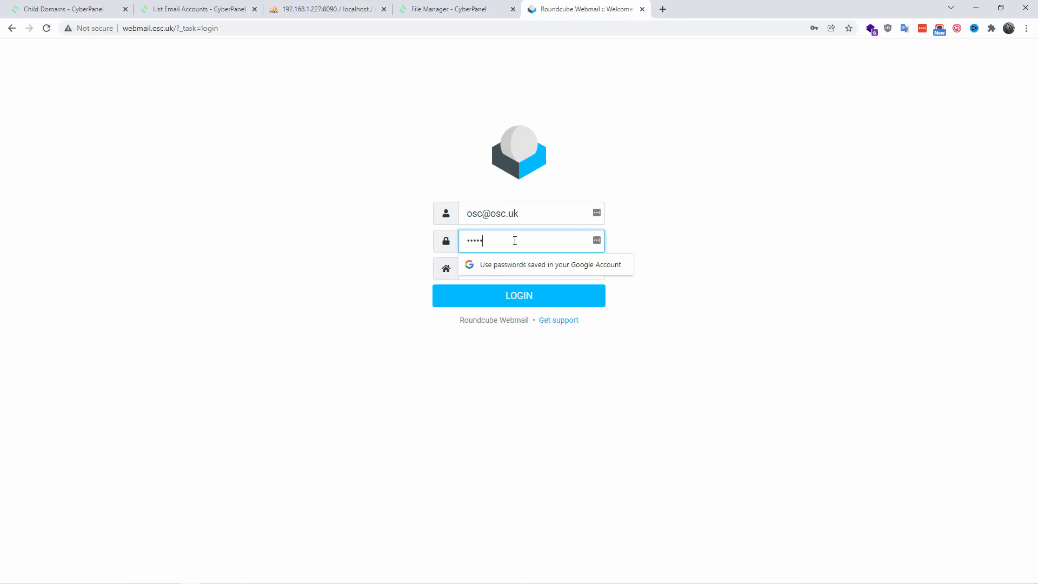
key(Tab)
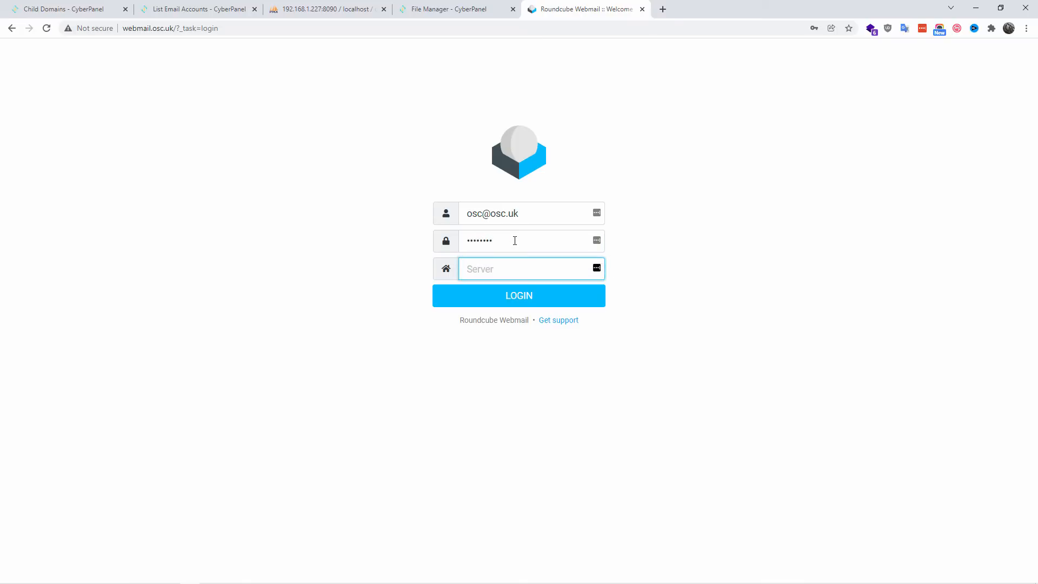
text(mail.osc.uk)
key(Return)
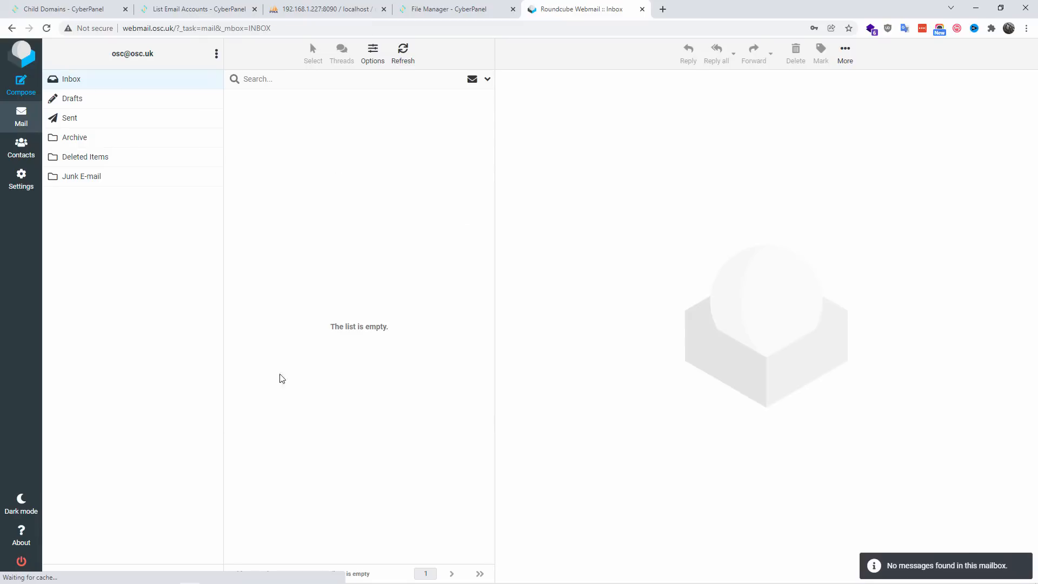
click(944, 127)
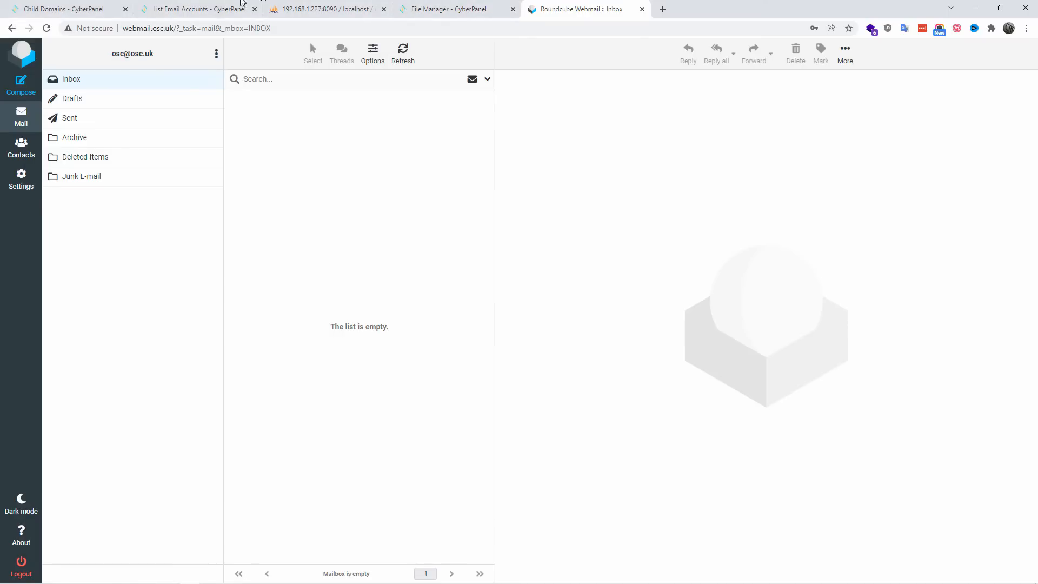
Step: Open config.inc.php from webmail.osc.uk/config for editing in the CyberPanel File Manager and locate the default_host setting
click(403, 10)
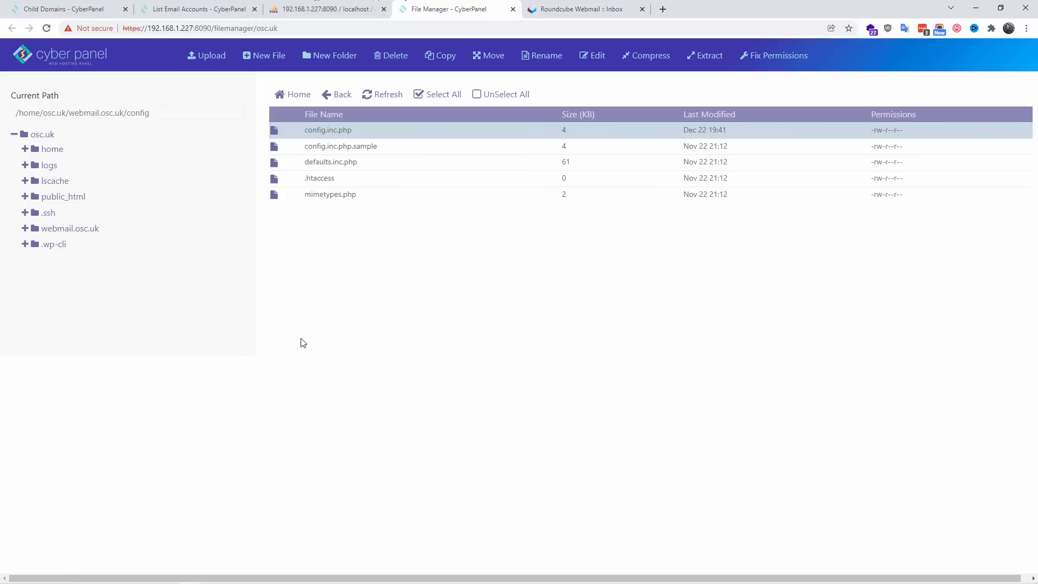
click(408, 125)
click(404, 127)
click(406, 164)
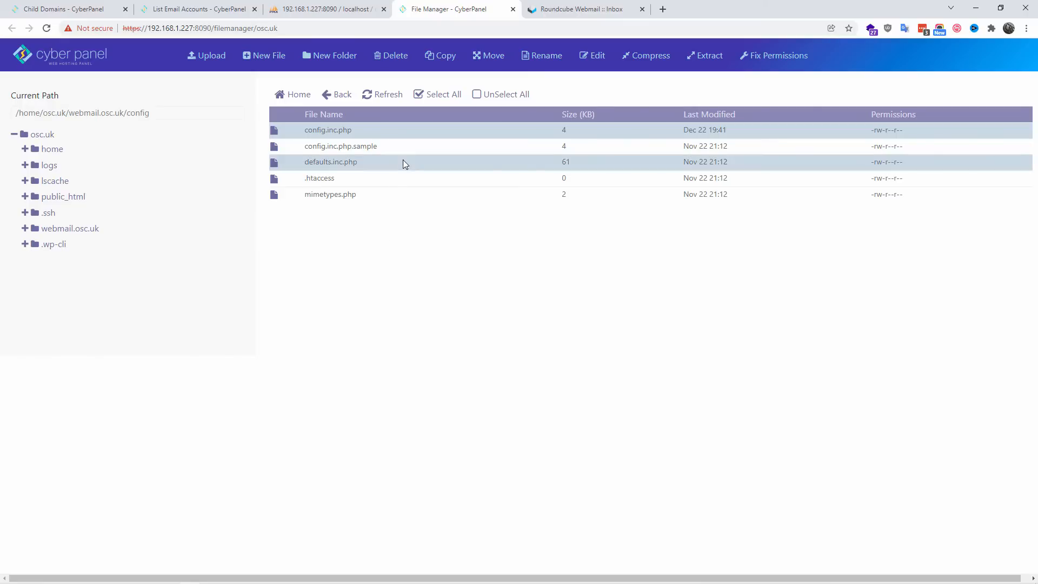
click(400, 136)
click(475, 132)
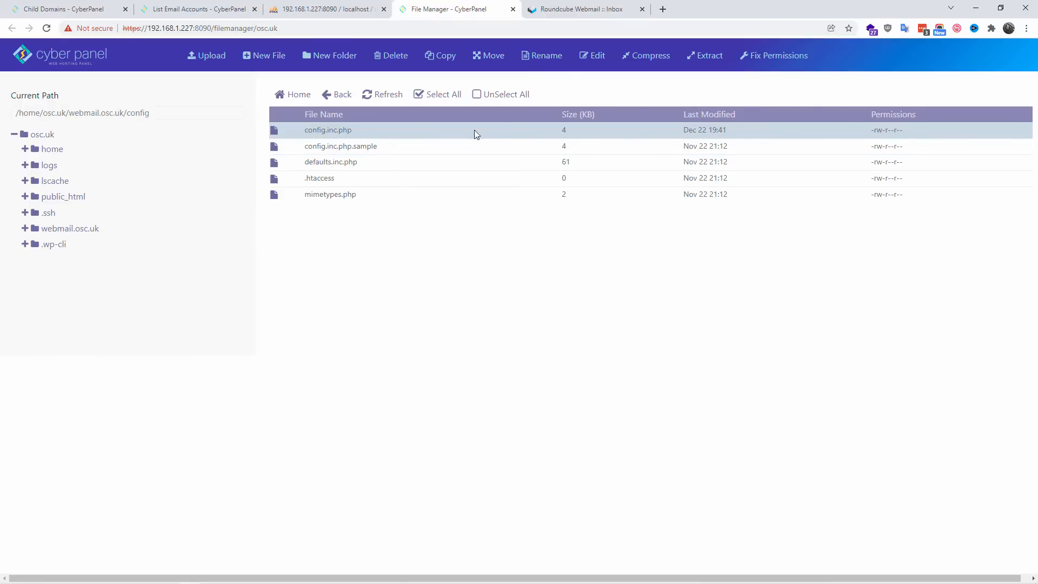
click(599, 59)
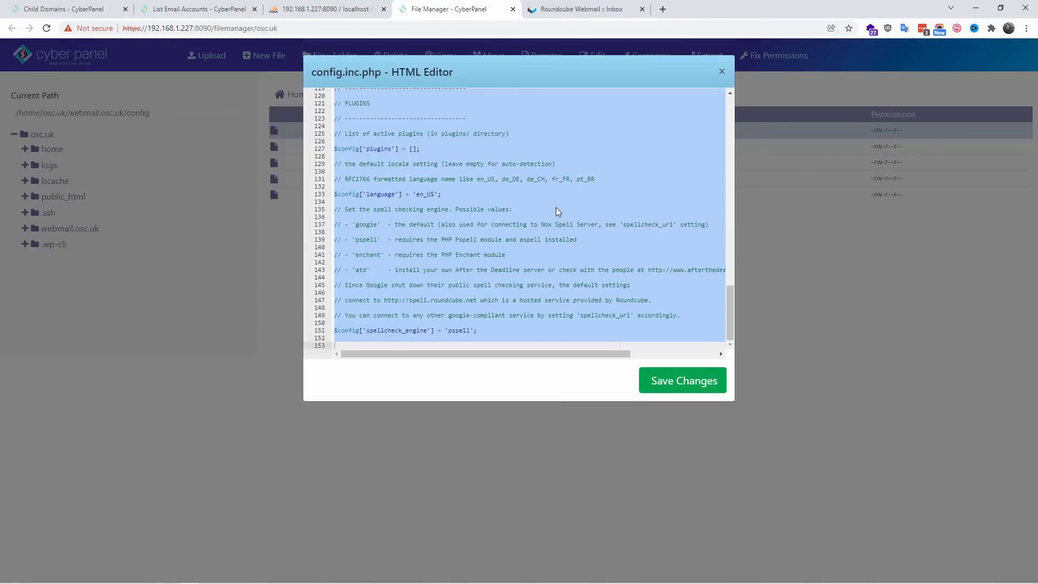
scroll(563, 200, up, 15)
scroll(562, 202, down, 4)
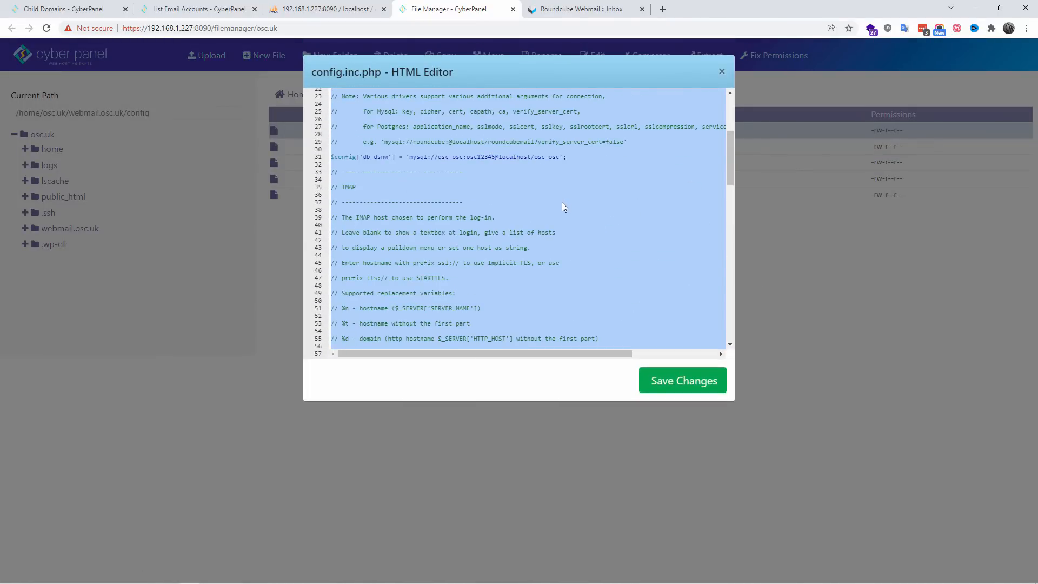
scroll(562, 204, down, 2)
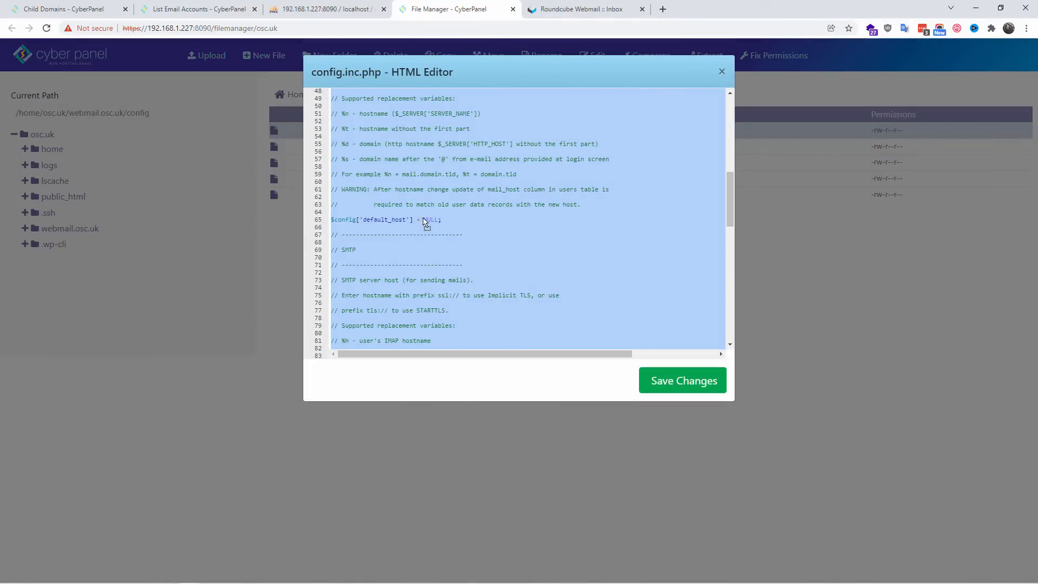
click(425, 220)
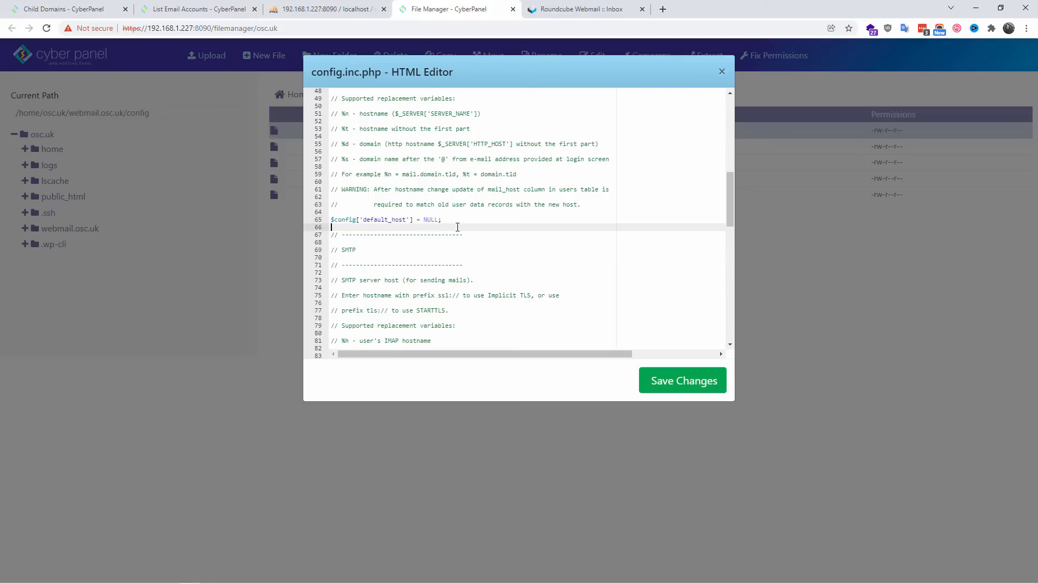
Step: Log out of Roundcube and return to the open config.inc.php file in the CyberPanel File Manager
click(557, 10)
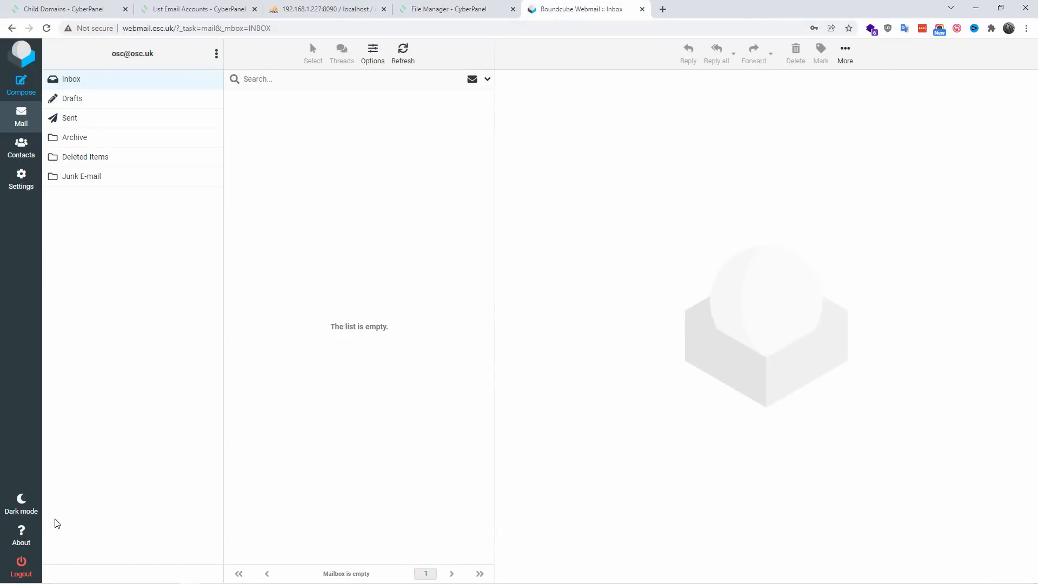
click(21, 567)
click(436, 6)
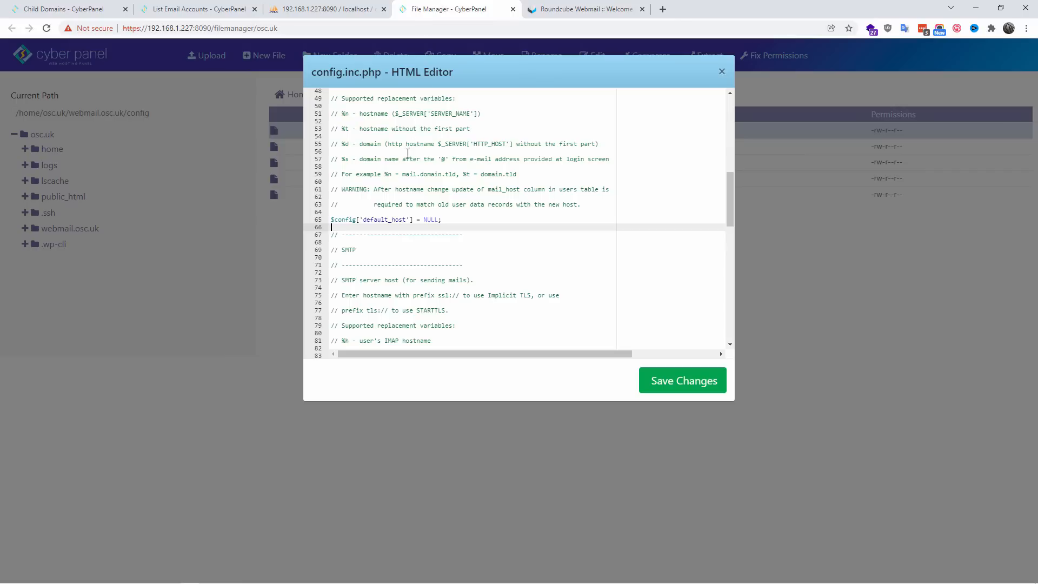
Step: Replace the default_host value in config.inc.php with mail.osc.uk, without quotes, and save the file
click(424, 220)
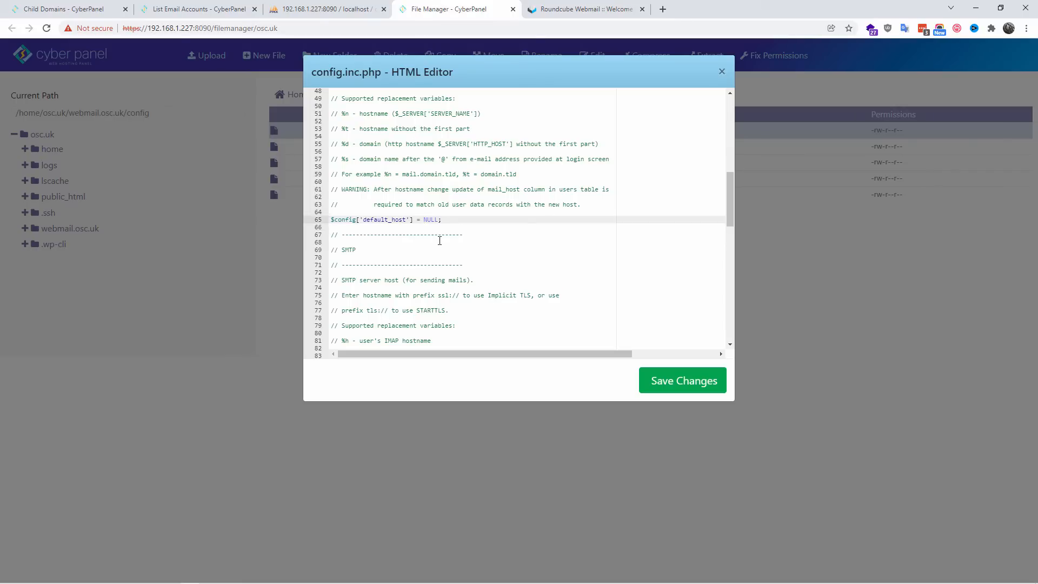
key(Delete)
key(Delete)
key(Delete)
key(Delete)
text(mail.osc.uk)
click(699, 381)
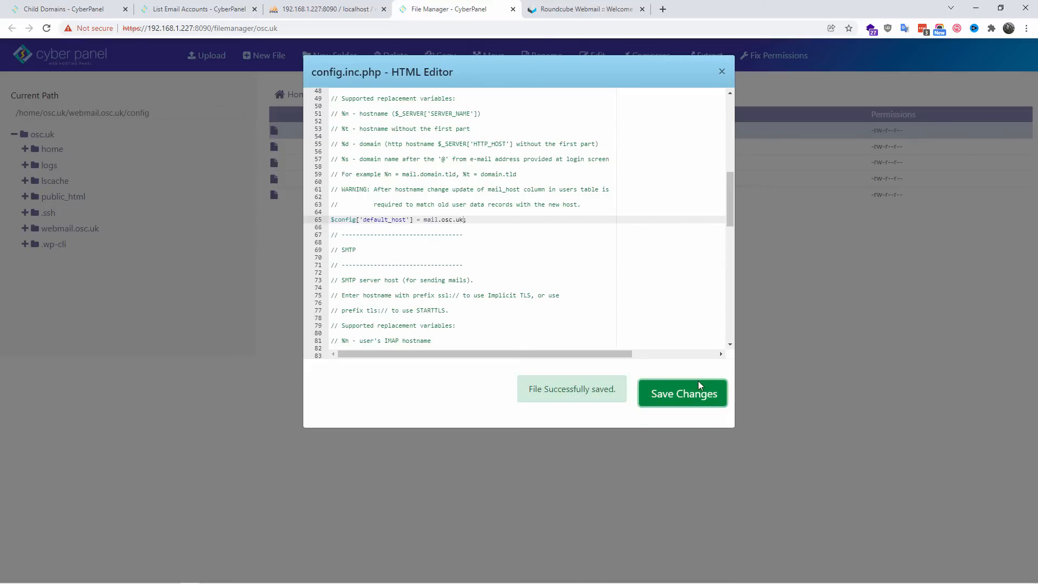
Step: Reload the Roundcube login page and try to log in with the mailbox's e-mail address and the account password only
click(582, 9)
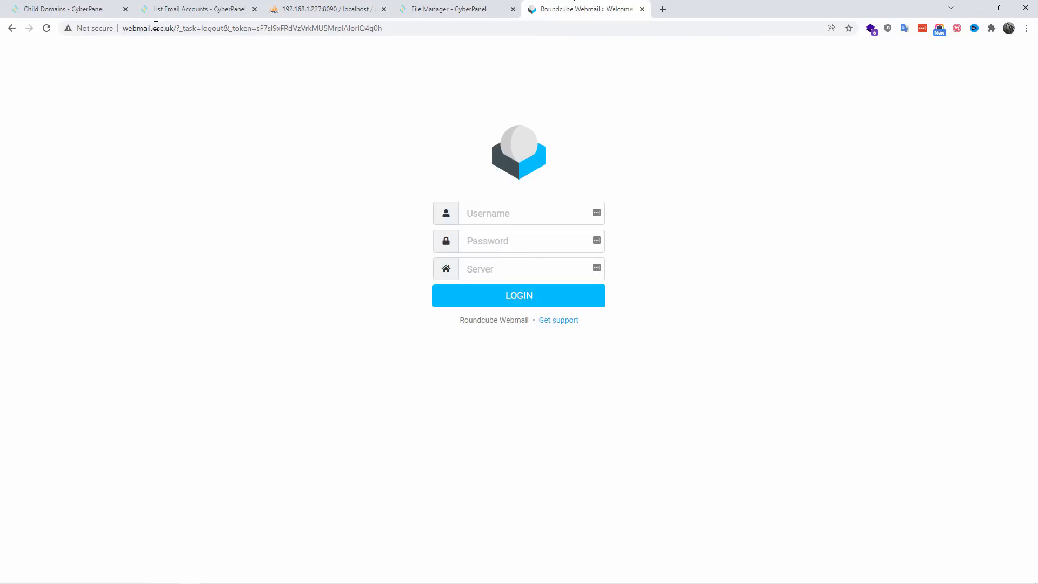
click(45, 30)
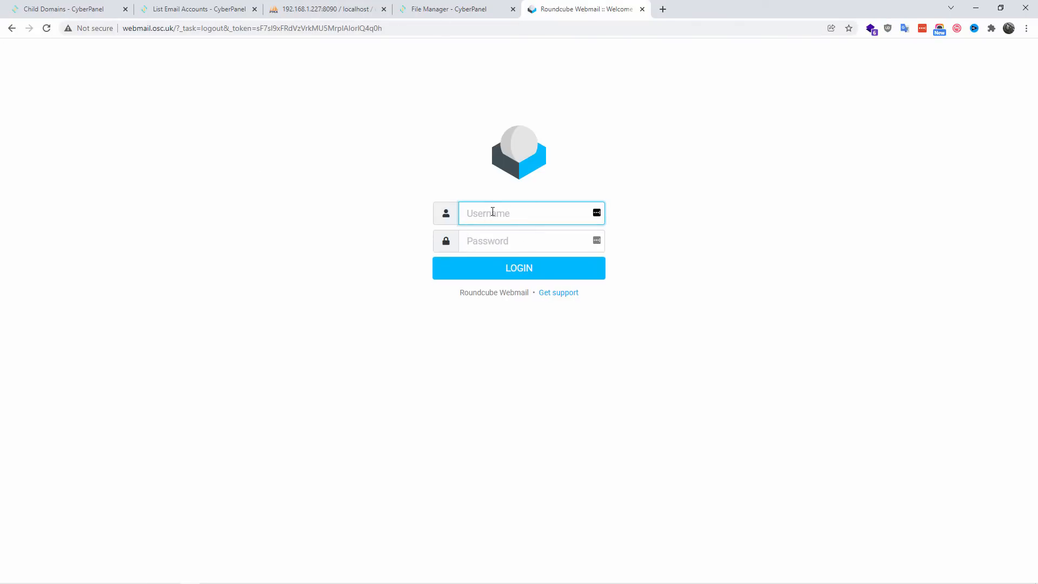
key(Tab)
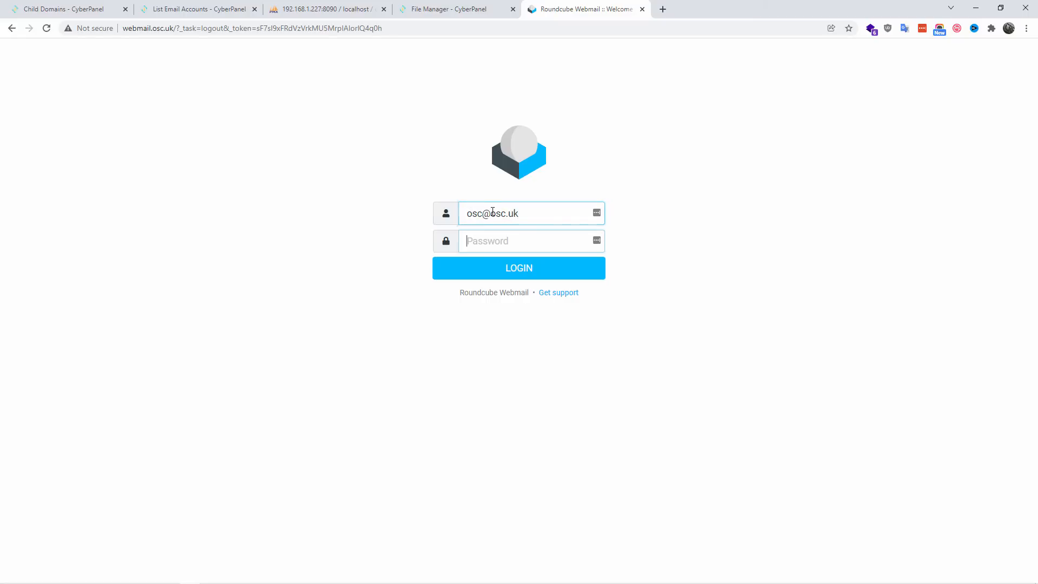
text(osc)
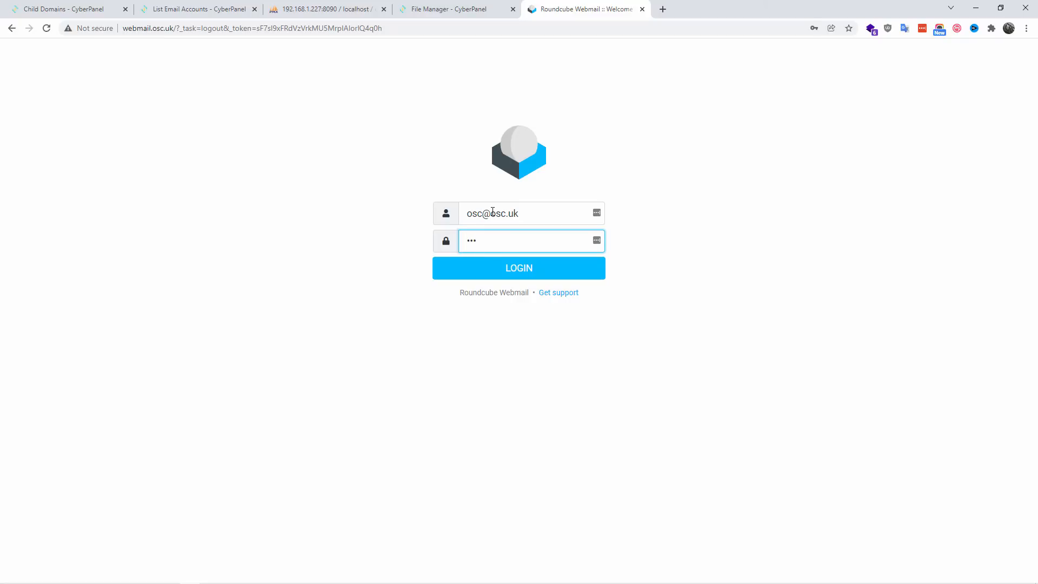
text(••••)
key(Return)
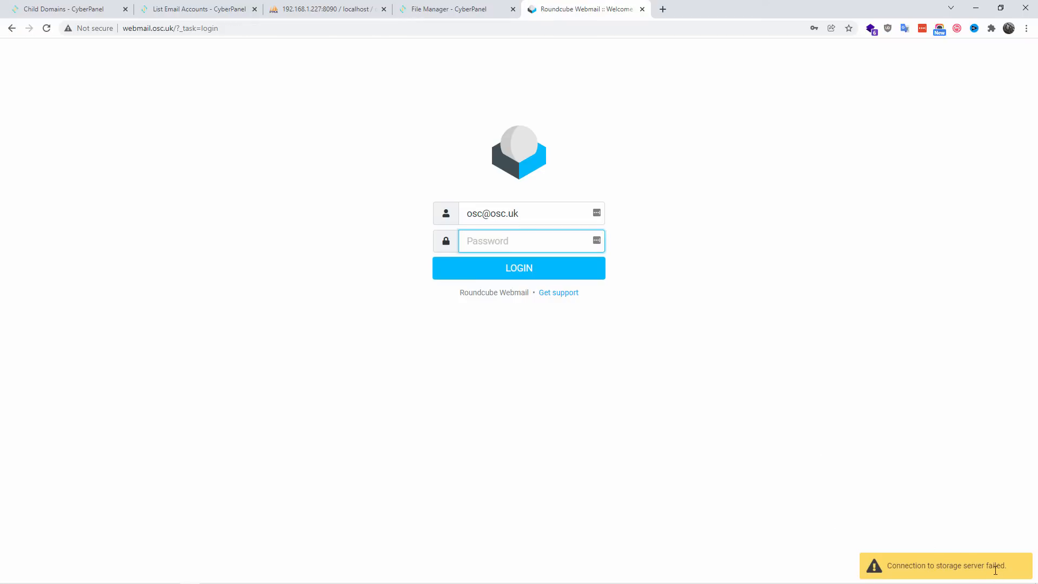
drag(1008, 568, 880, 568)
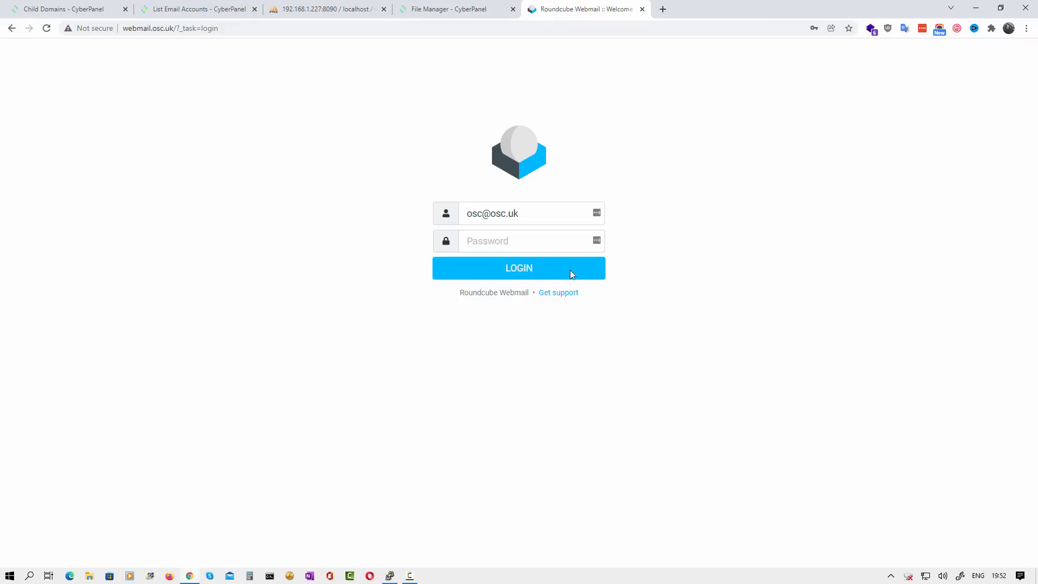
Step: Return to config.inc.php, set default_host back to NULL and save the file
click(448, 6)
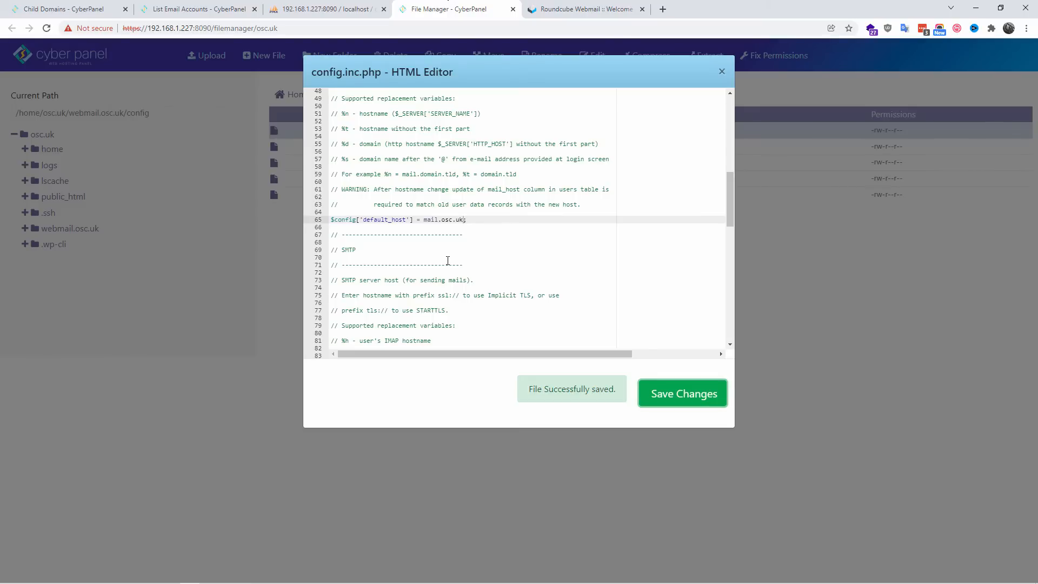
click(460, 220)
key(Left)
key(Left)
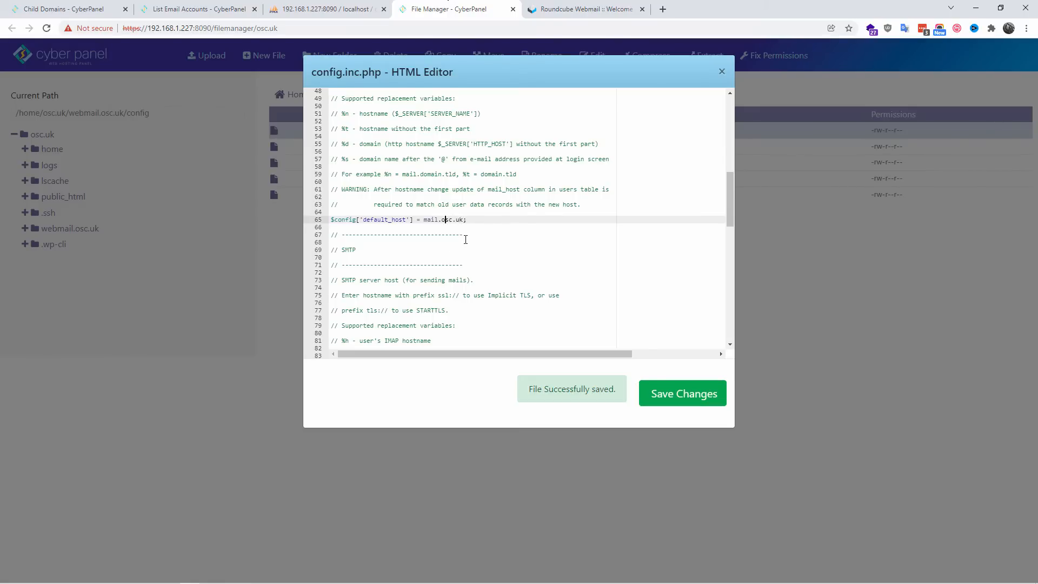
key(Delete)
key(Delete)
key(Delete)
key(Delete)
key(Delete)
key(Delete)
key(Delete)
key(Delete)
key(Delete)
text(NULL)
click(694, 406)
Step: Reload the Roundcube login page, fill in the account password and log in to the mailbox again
click(584, 9)
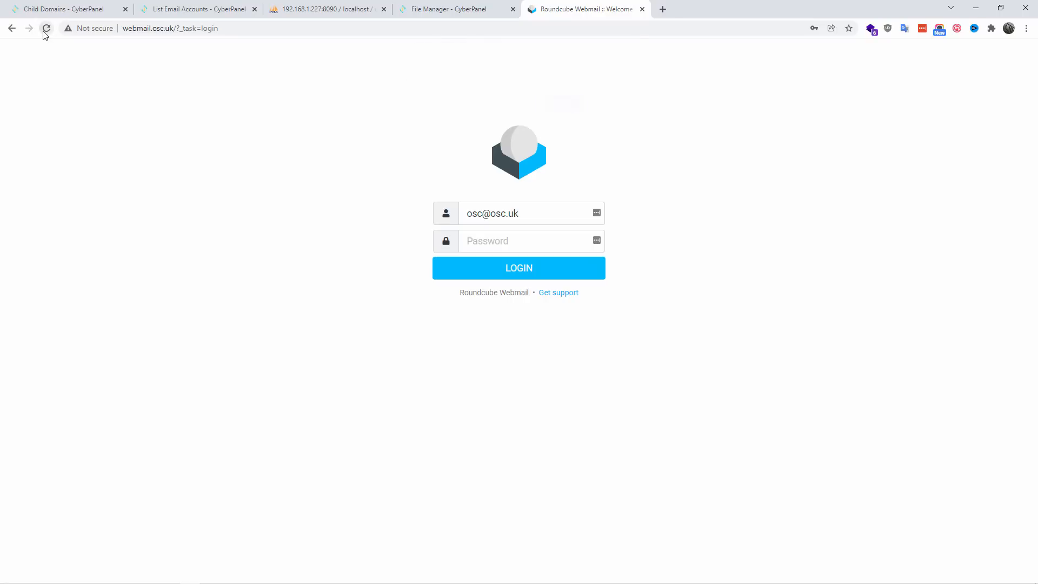
click(47, 28)
click(561, 108)
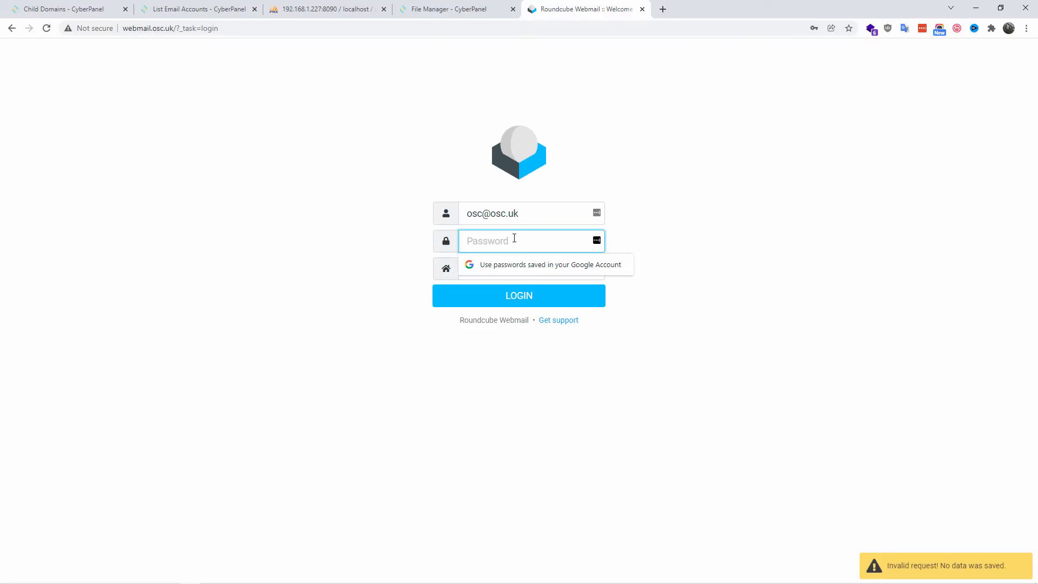
text(••••••••)
click(520, 297)
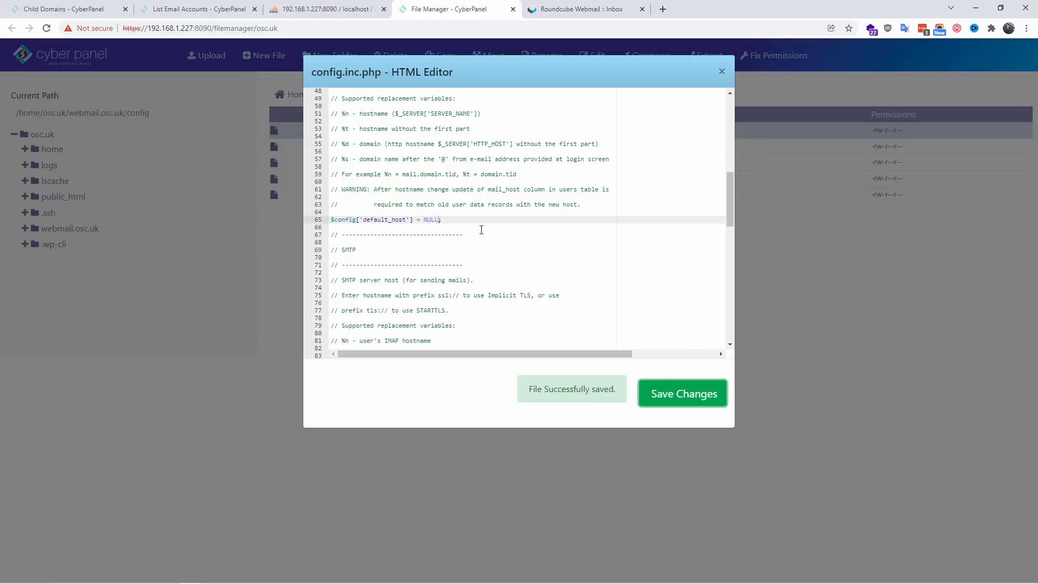
Step: Review the database, default host, SMTP and plugin settings throughout config.inc.php, and close the file editor
scroll(481, 229, up, 2)
scroll(482, 231, up, 1)
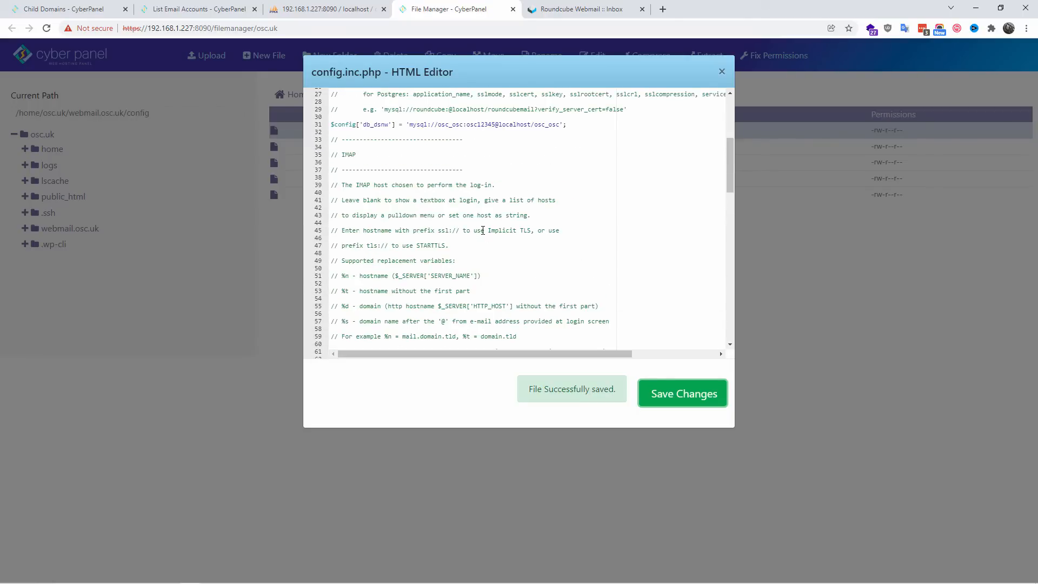
scroll(483, 230, up, 3)
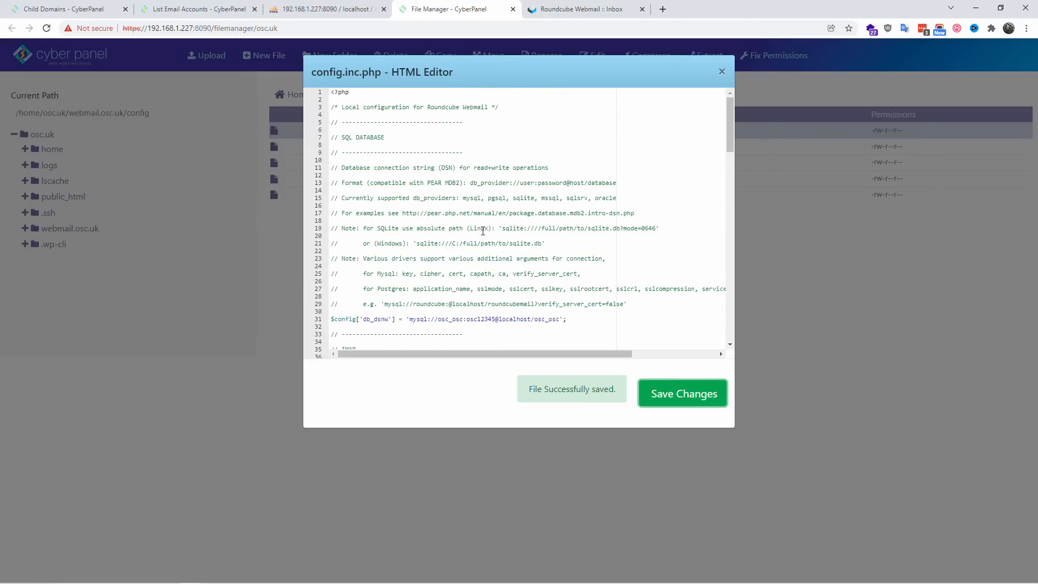
scroll(483, 230, down, 5)
scroll(483, 231, down, 2)
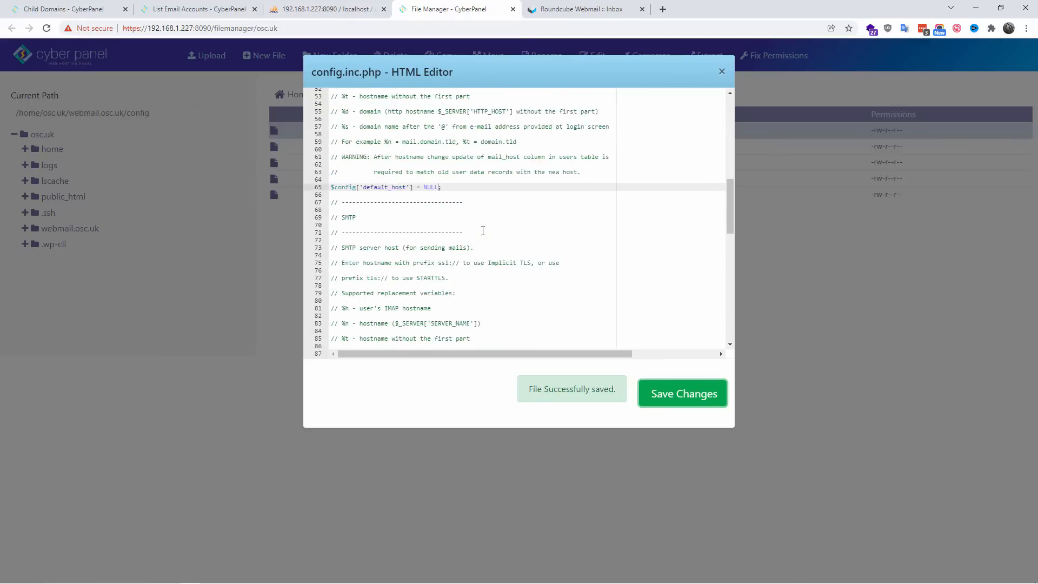
scroll(483, 231, down, 2)
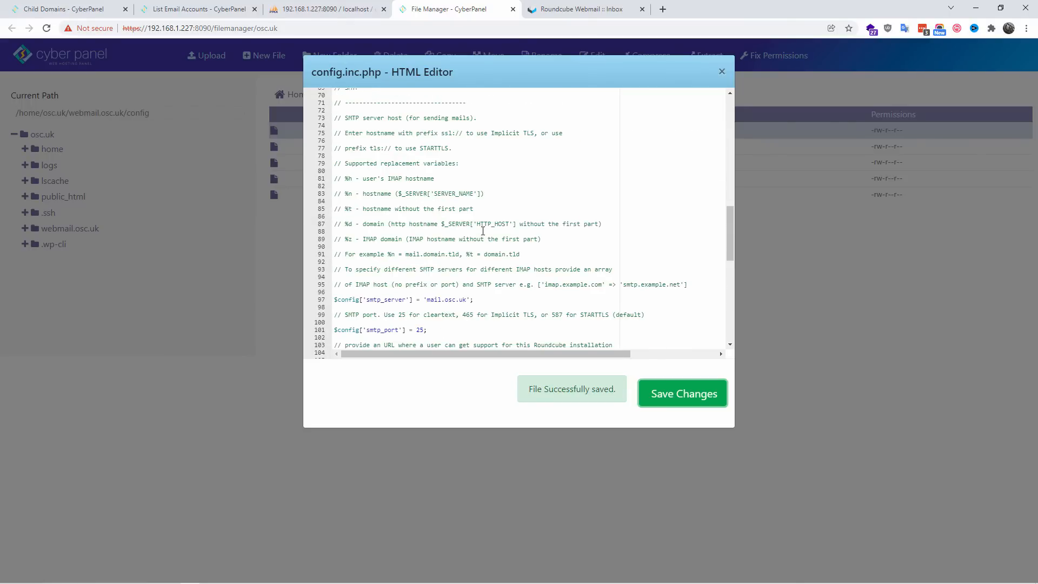
scroll(483, 231, down, 2)
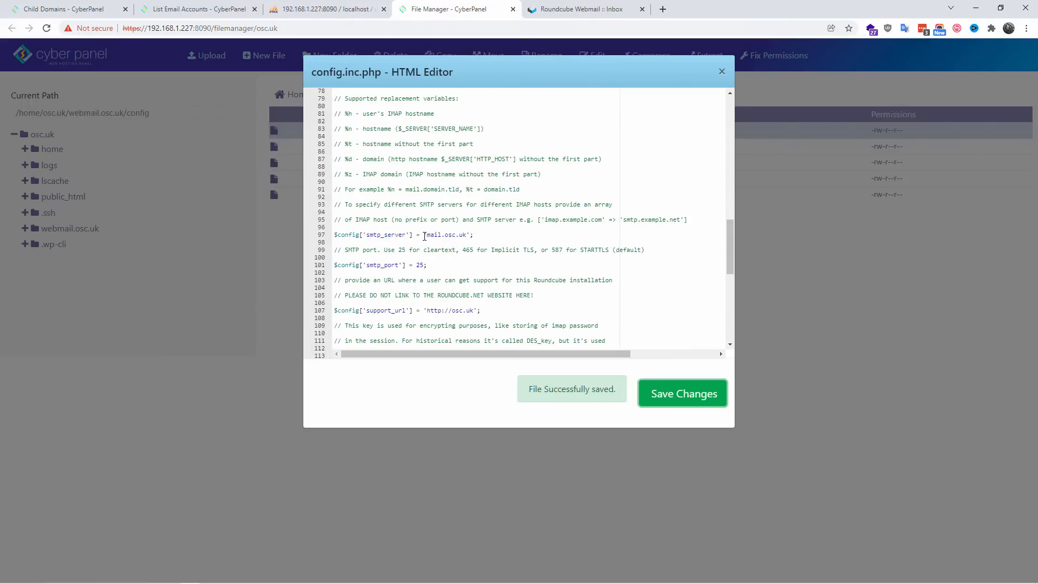
drag(426, 235, 466, 236)
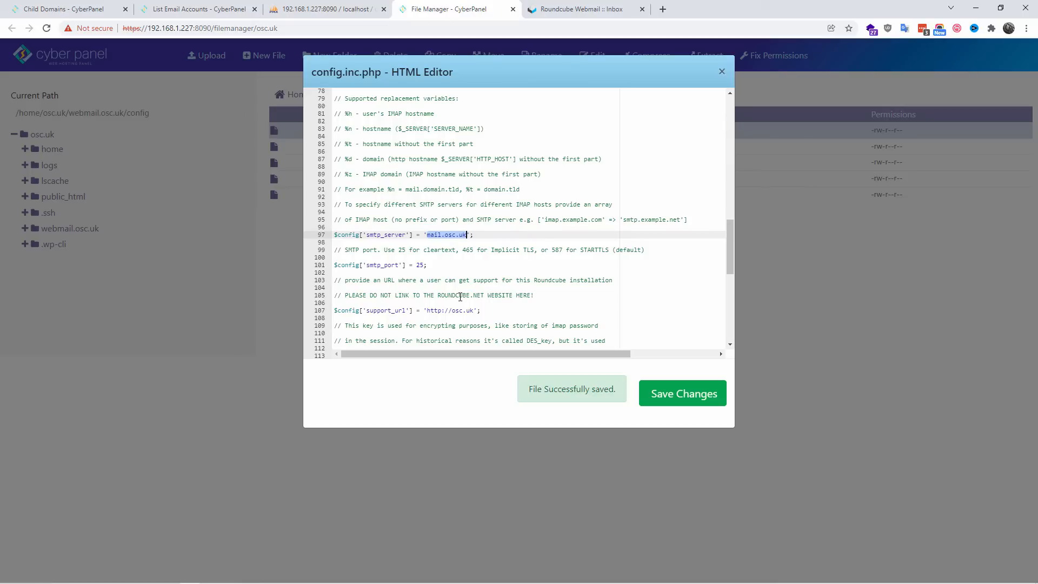
scroll(460, 296, down, 3)
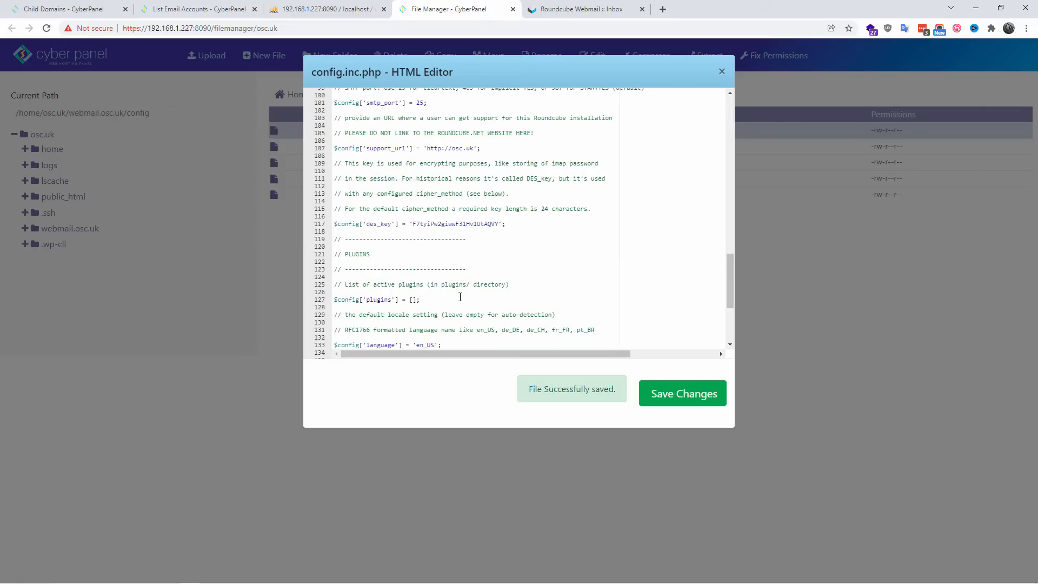
scroll(460, 296, down, 2)
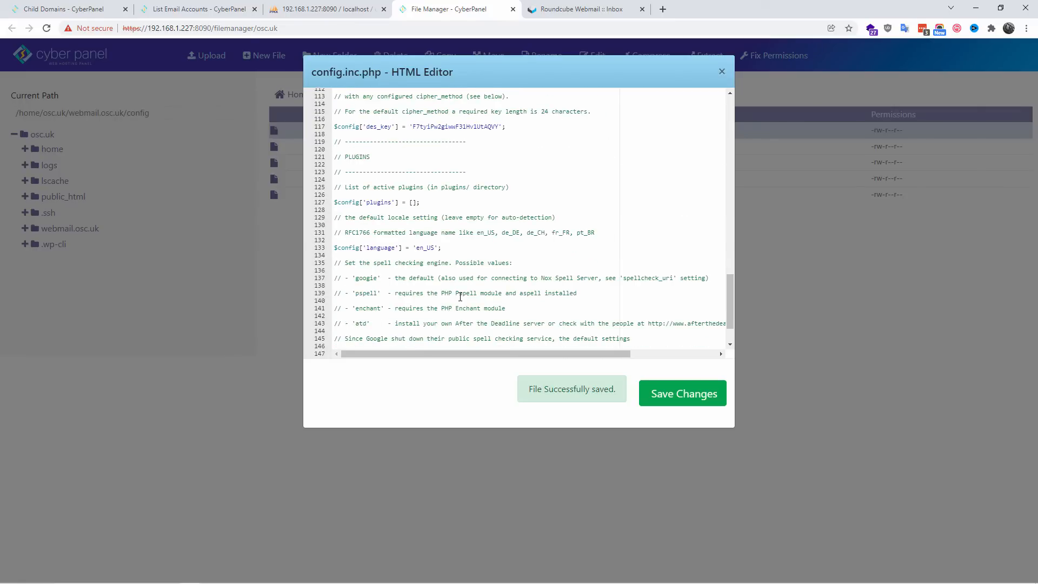
scroll(460, 297, down, 1)
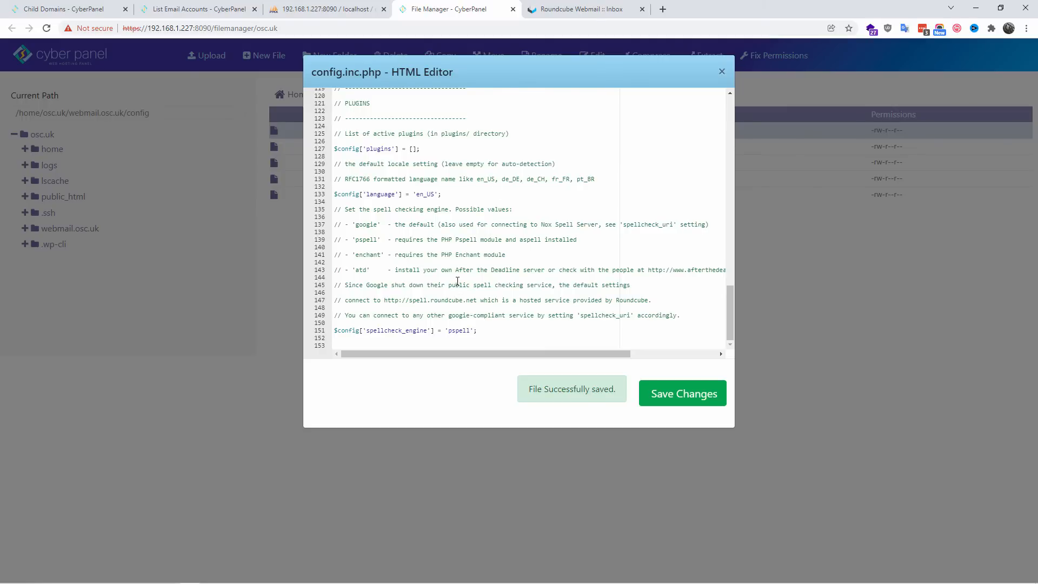
scroll(460, 283, up, 4)
scroll(462, 286, down, 4)
scroll(464, 296, up, 6)
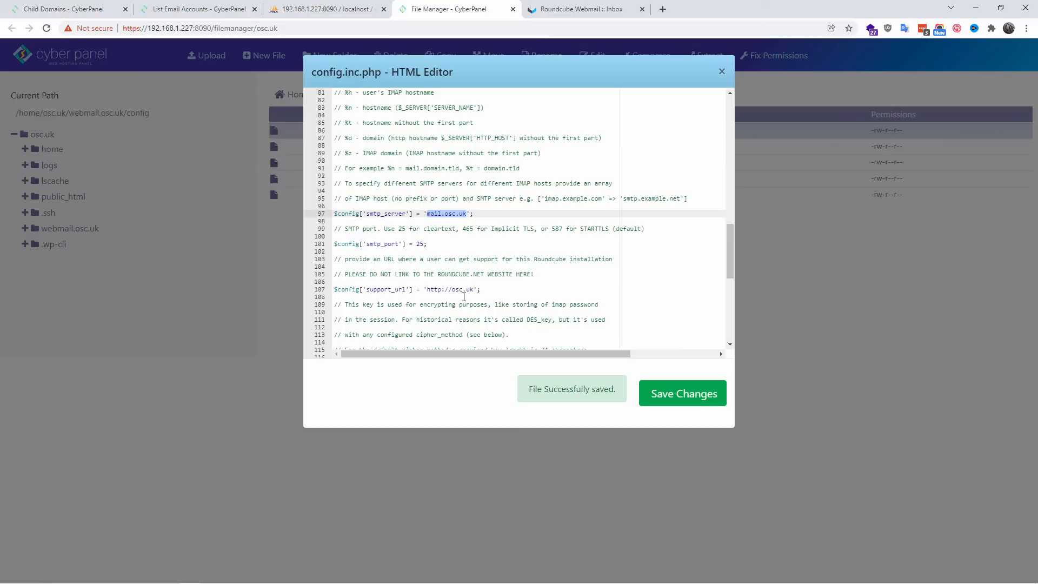
scroll(464, 297, up, 5)
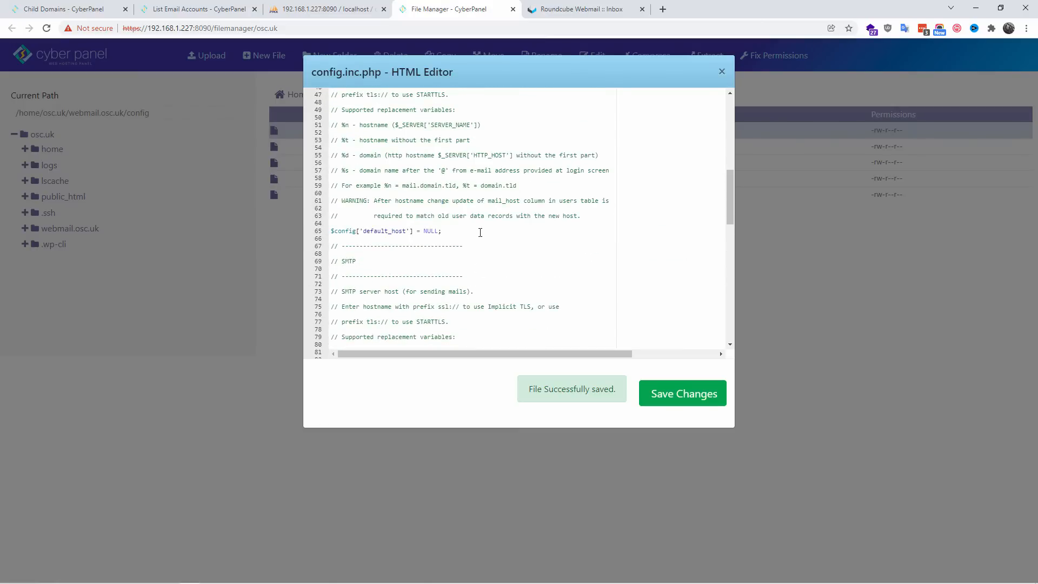
drag(424, 231, 439, 231)
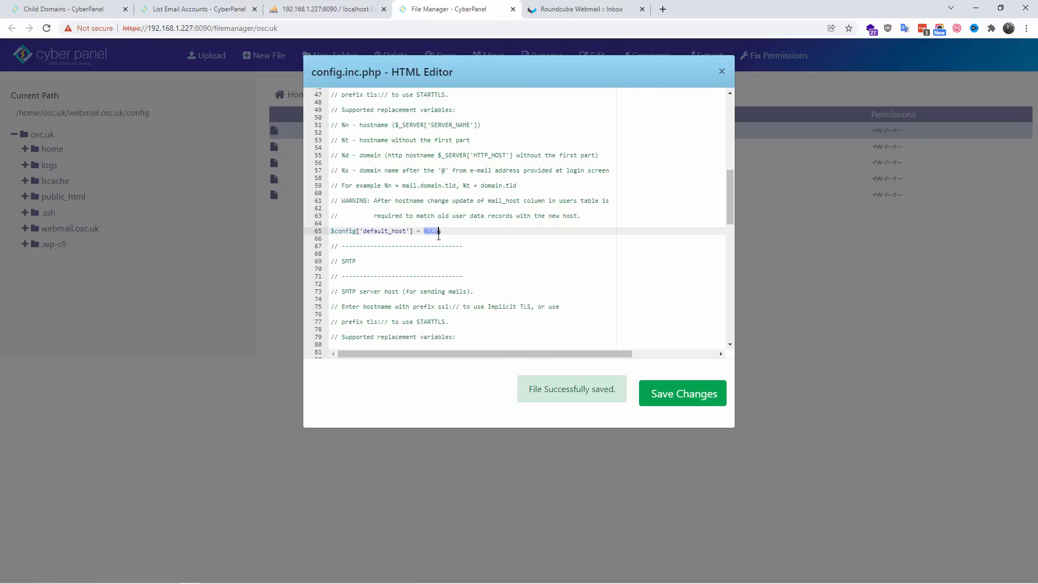
click(476, 264)
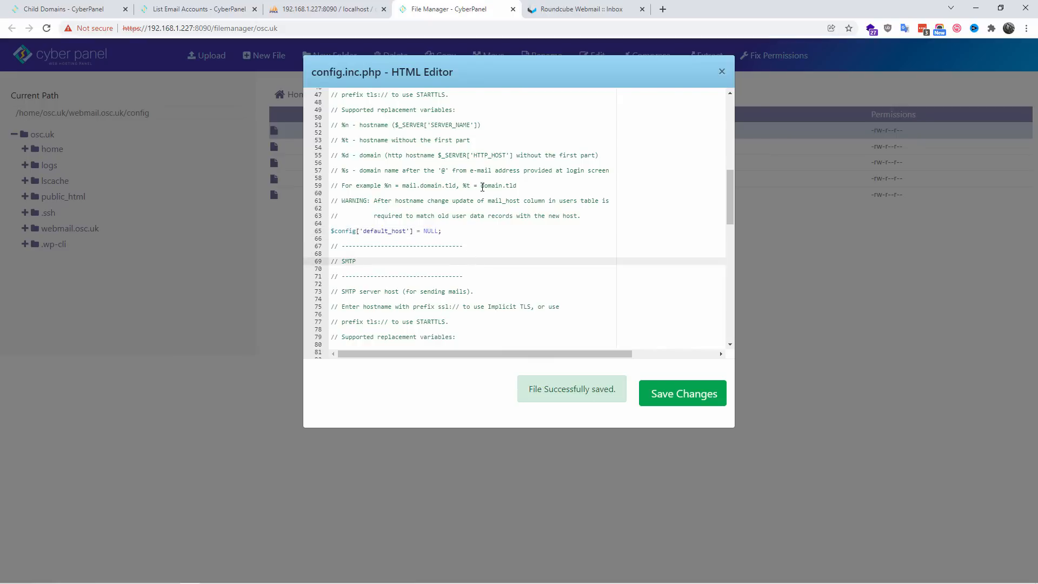
click(722, 72)
Step: View CyberPanel's built-in webmail login page, close it, and look back at the Roundcube inbox and the file manager
click(146, 5)
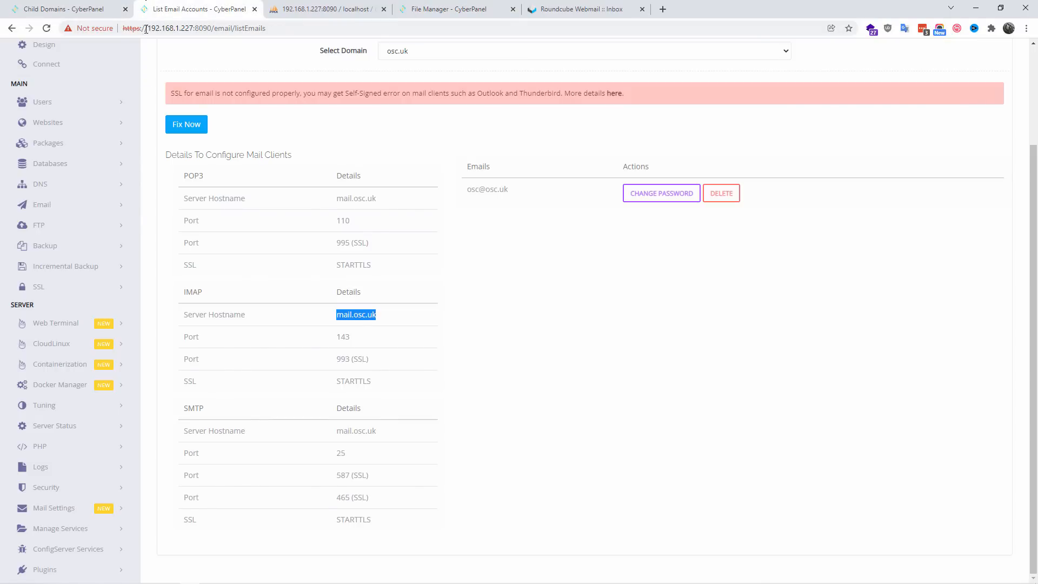
click(62, 205)
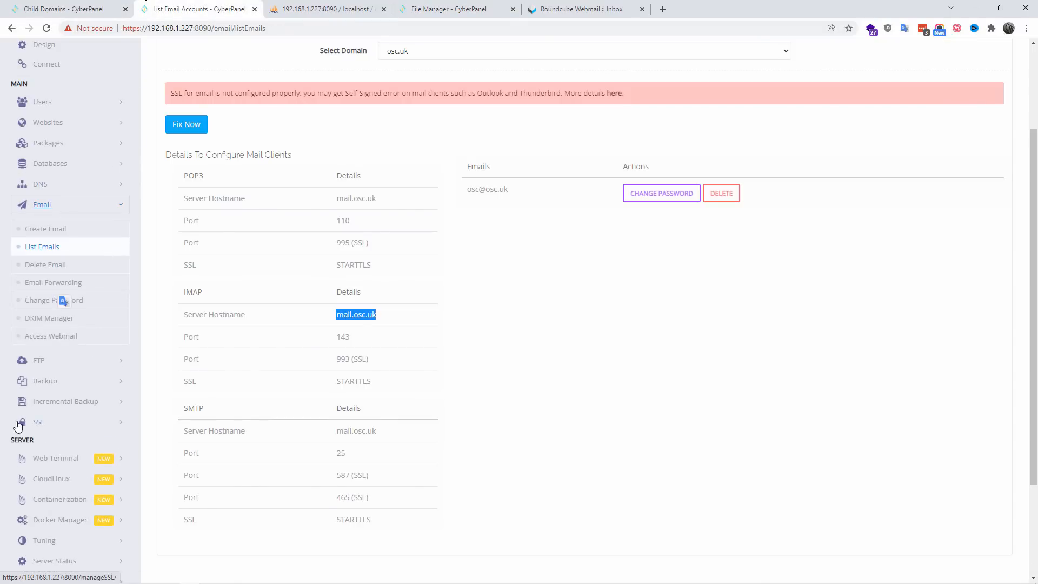
click(55, 343)
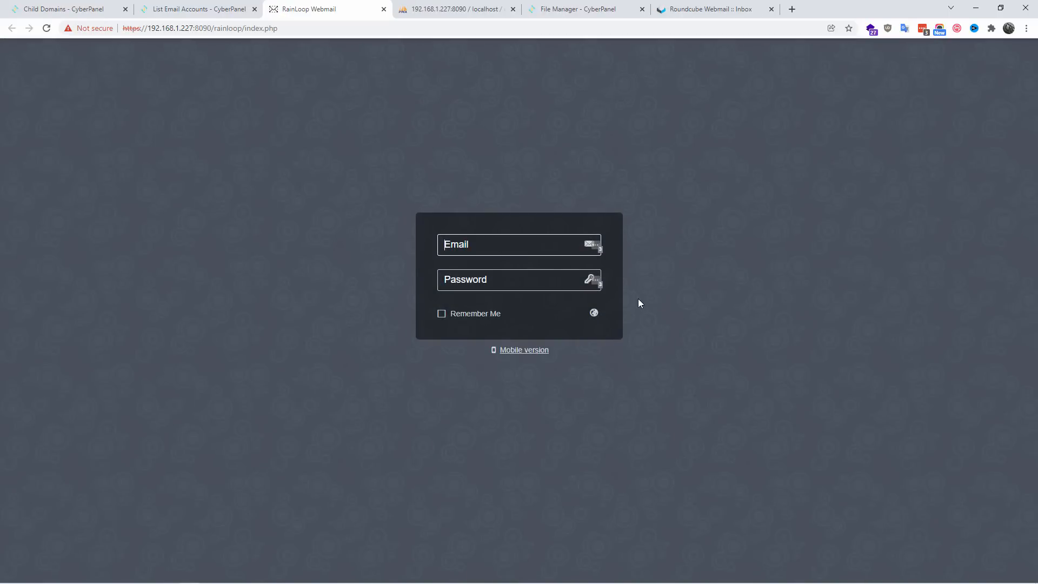
click(384, 9)
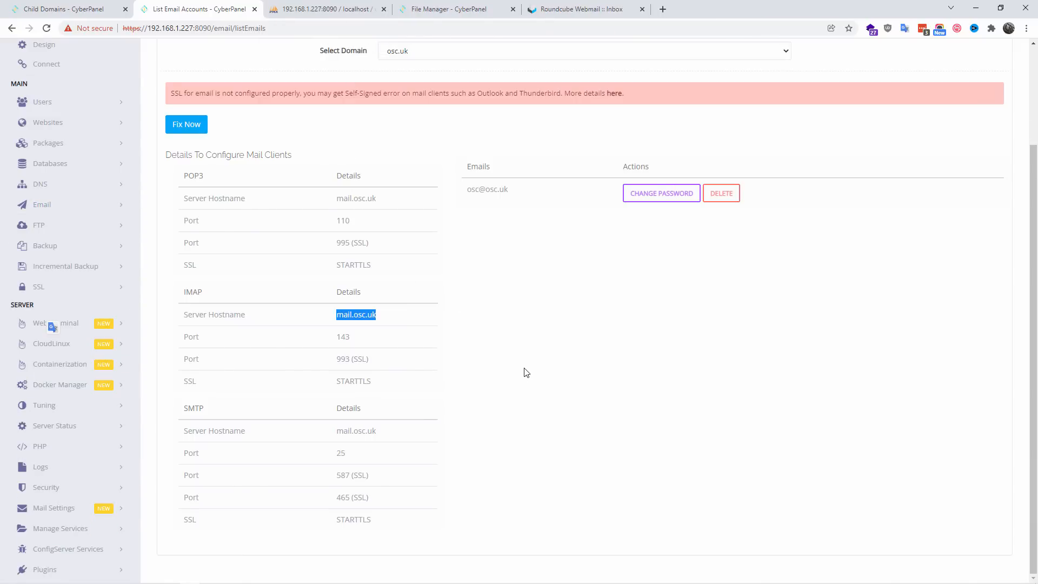
click(621, 5)
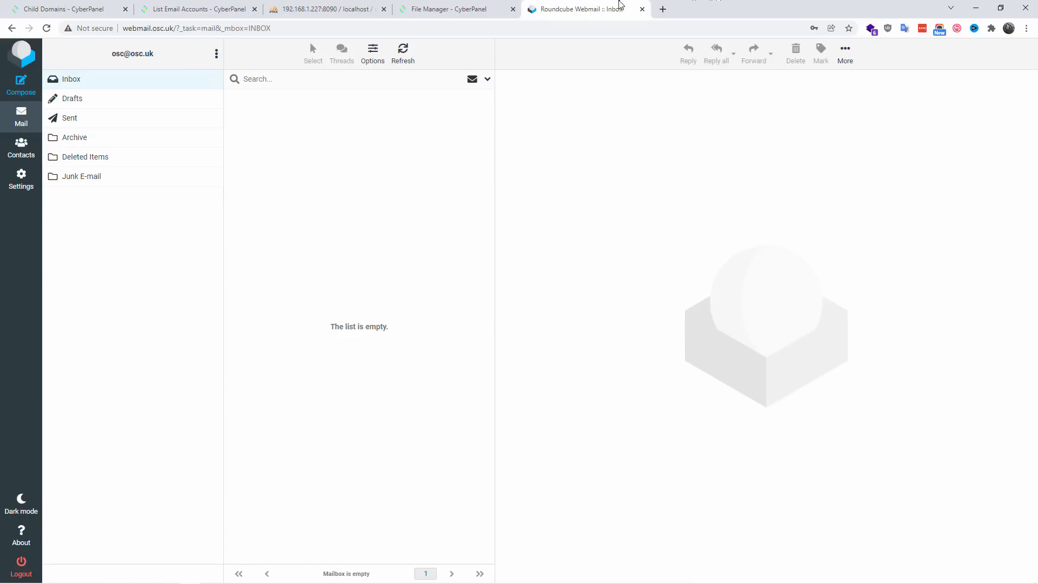
click(465, 4)
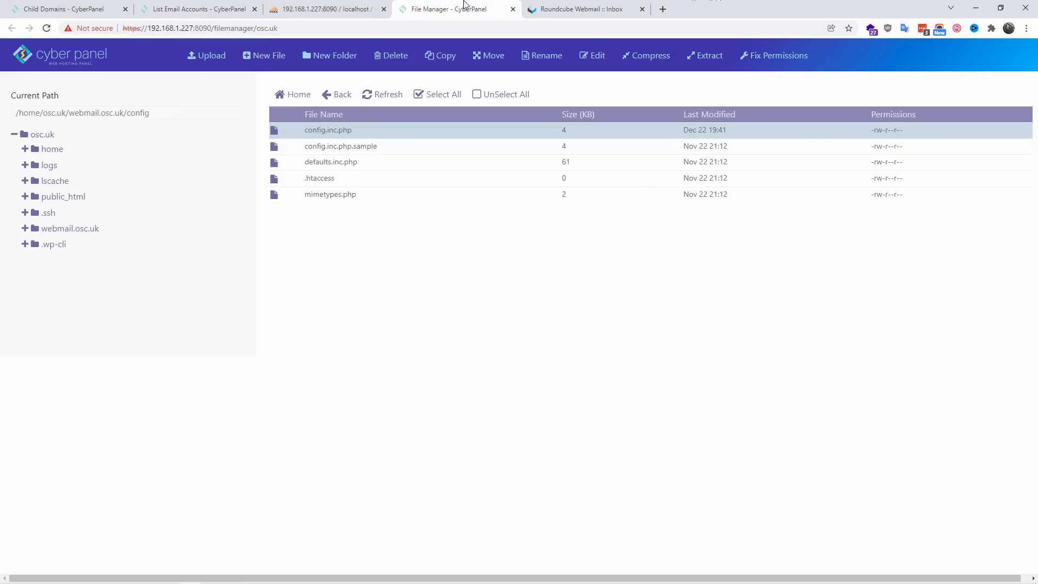
Step: Open CyberPanel's page for creating an email account and log out of the Roundcube mailbox
click(137, 5)
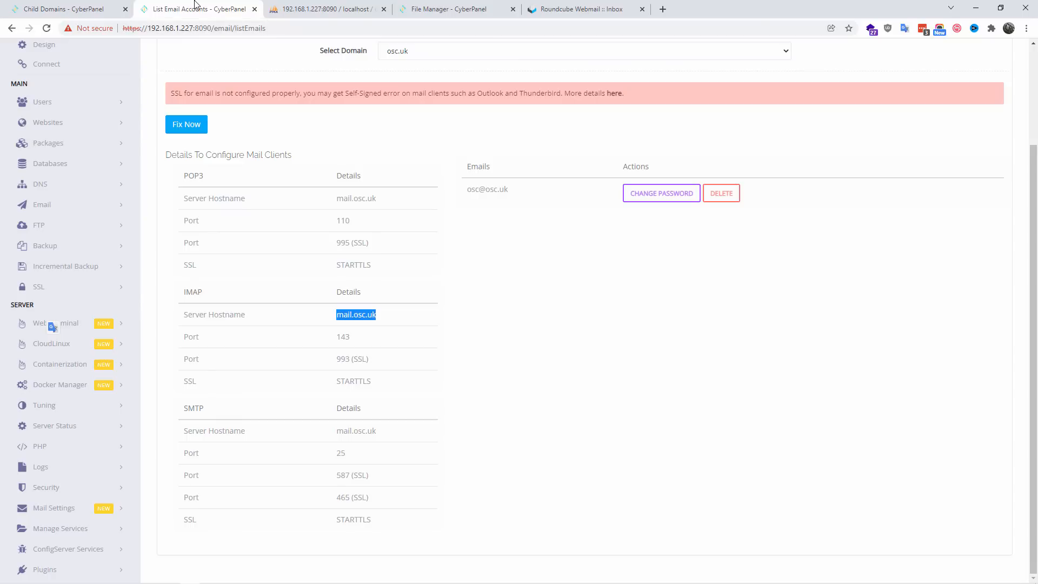
click(47, 206)
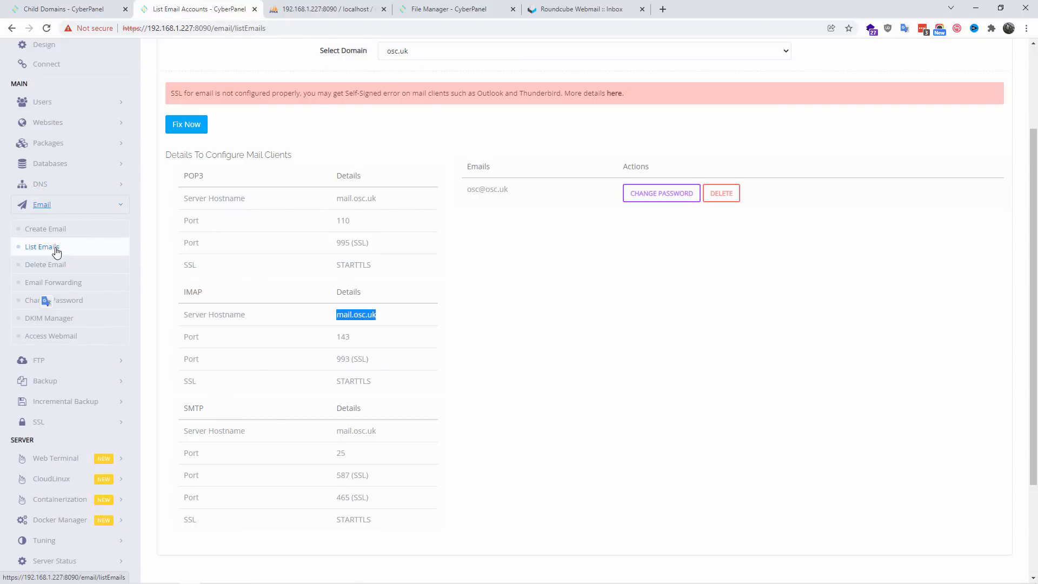
click(54, 229)
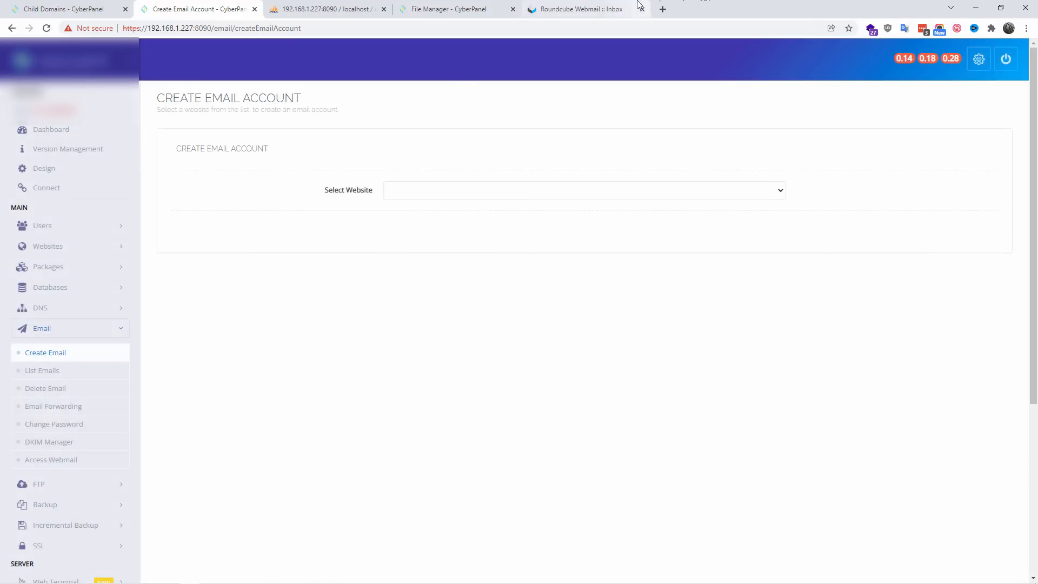
click(638, 6)
click(200, 9)
Step: Create an email account for the website kadence.local with the user name kadence and an account password
click(437, 190)
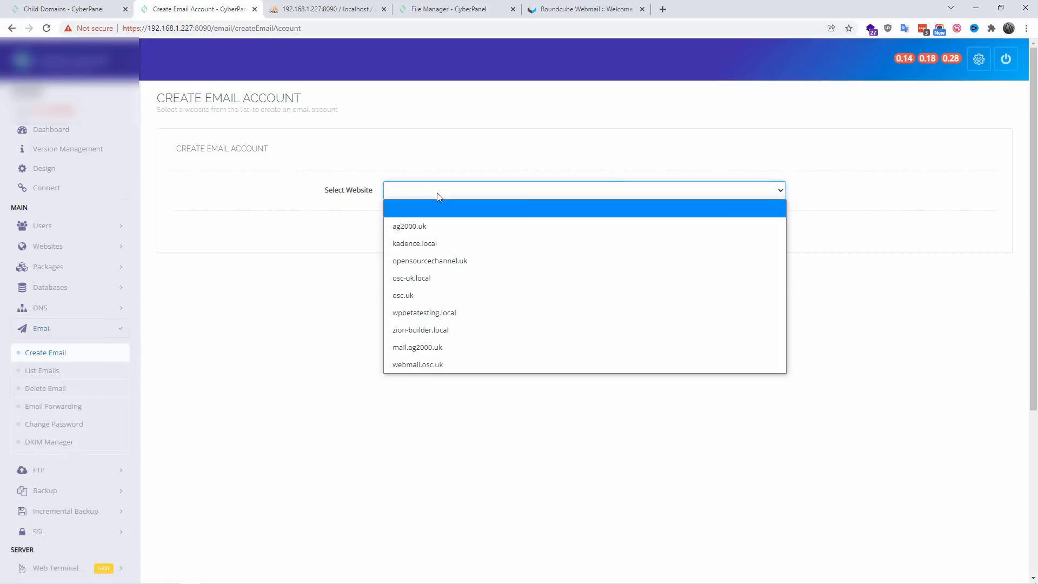
click(491, 243)
click(448, 232)
text(k)
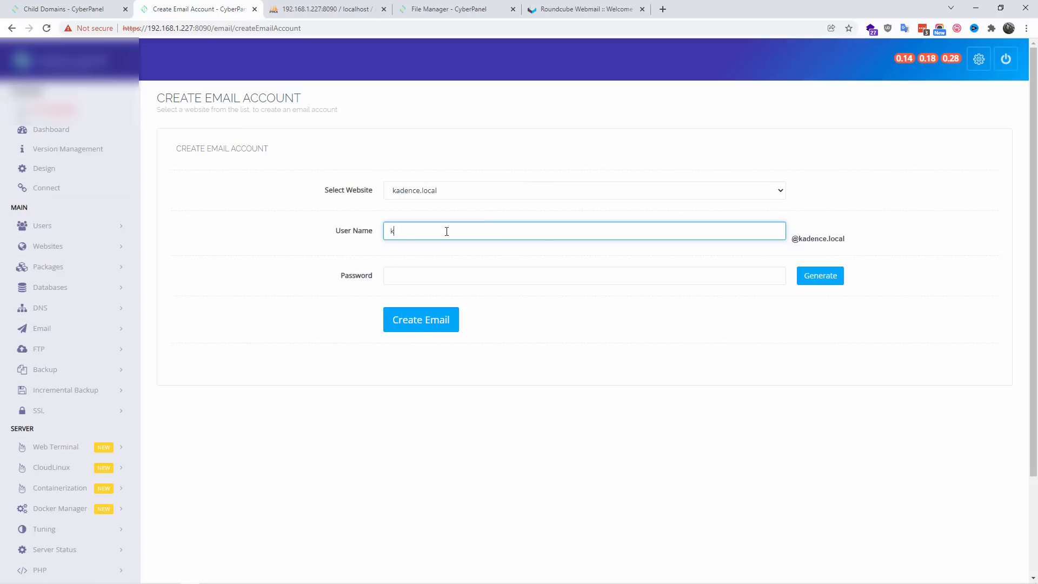
text(adence)
key(Tab)
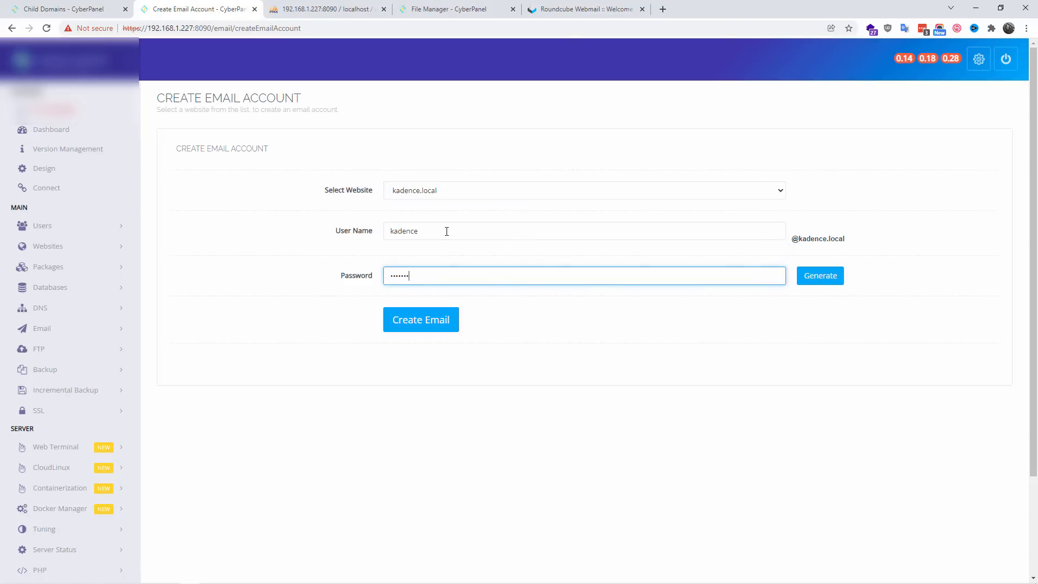
click(415, 324)
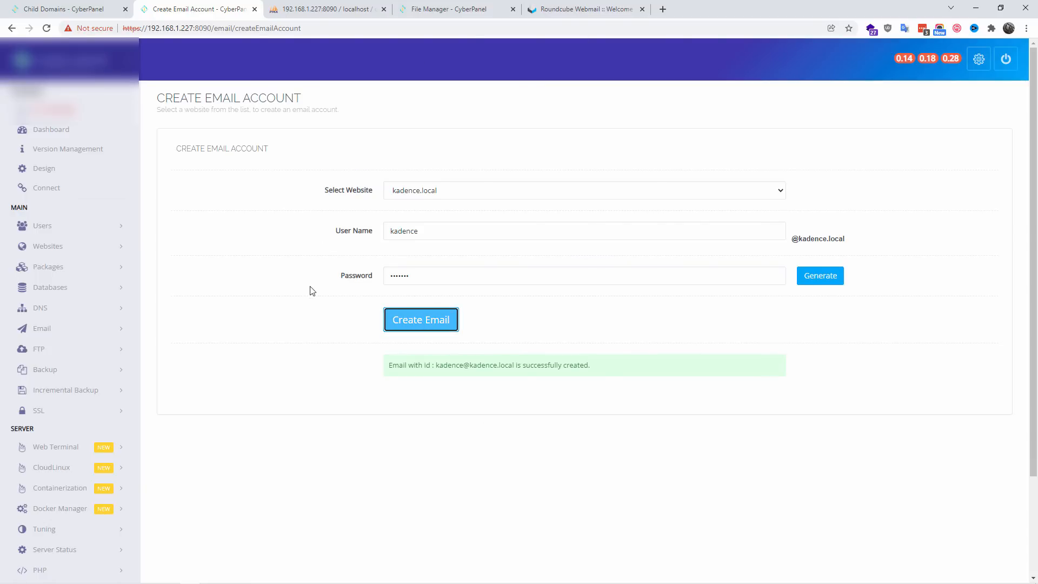
Step: Enter the new kadence.local account's full e-mail address as the username on the Roundcube login page
click(559, 9)
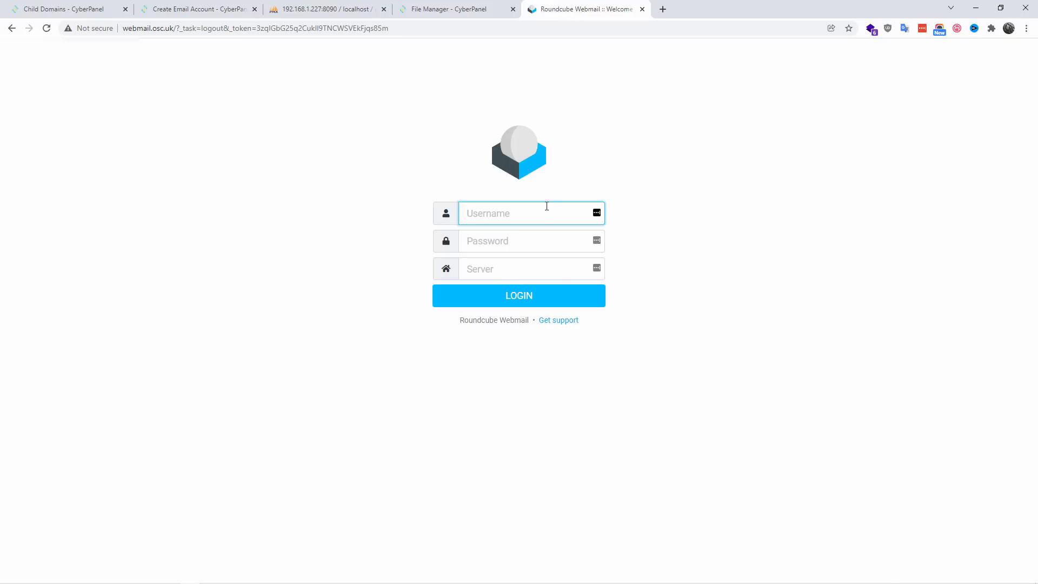
click(216, 8)
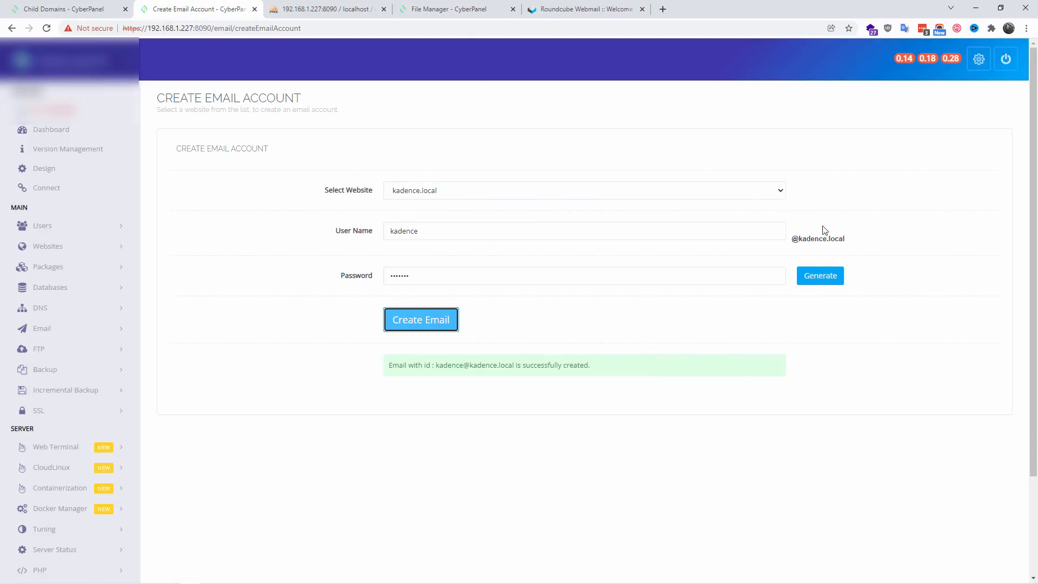
click(557, 8)
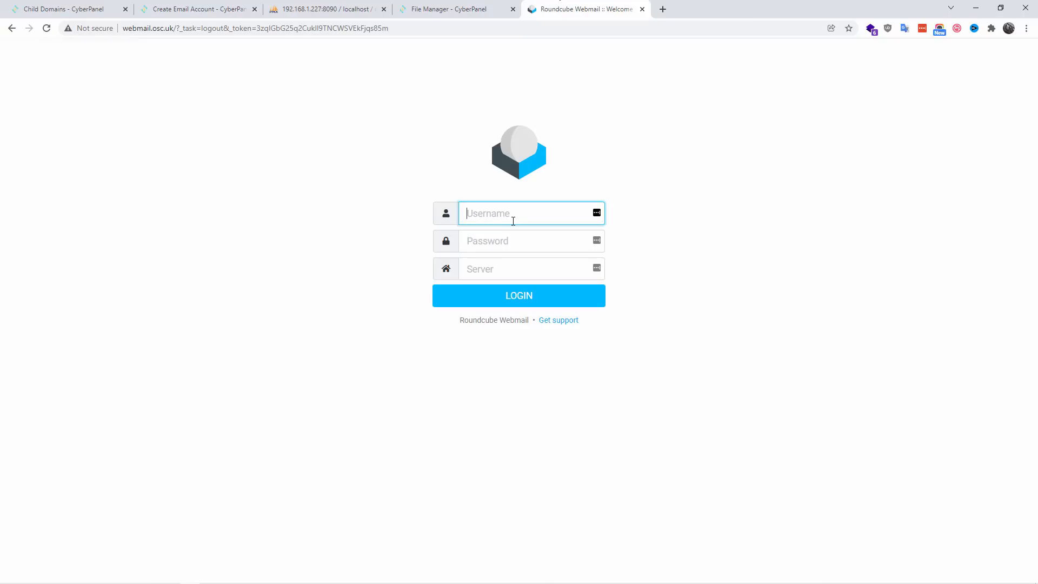
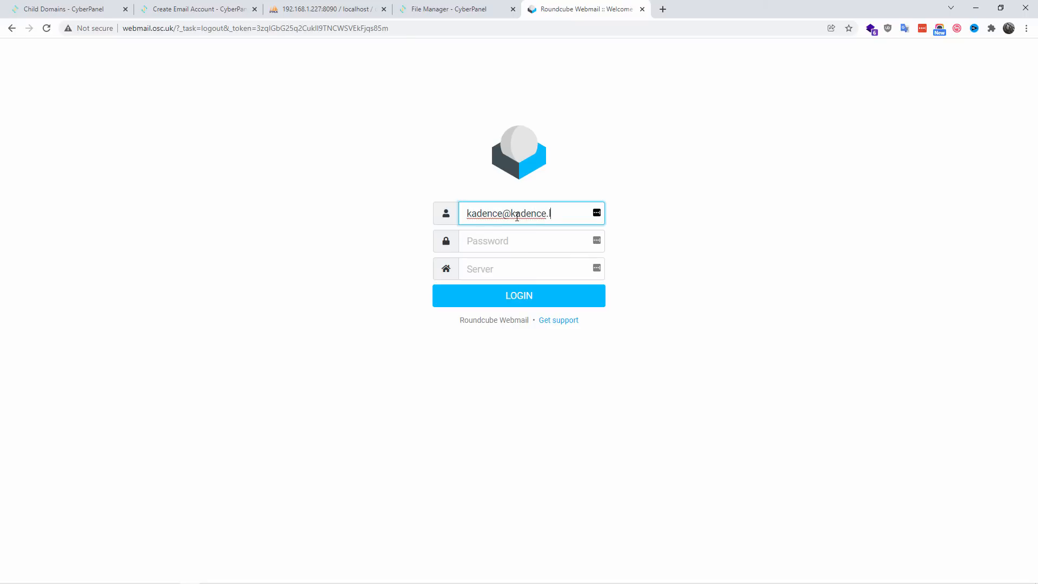
key(Tab)
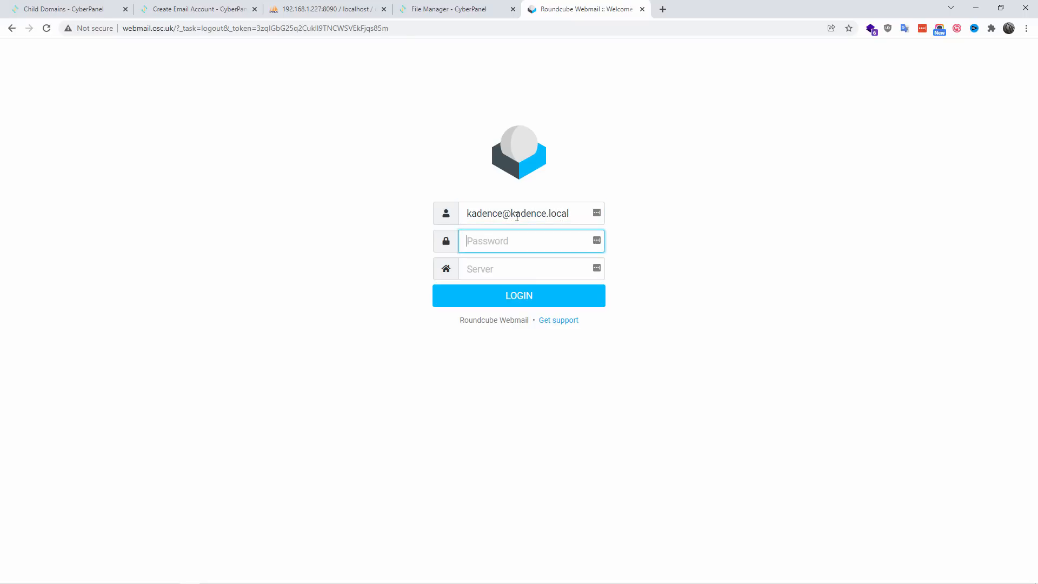
Step: Fill in the new account's password and set the login server to mail.kadence.local
text(••••••)
key(Tab)
text(il)
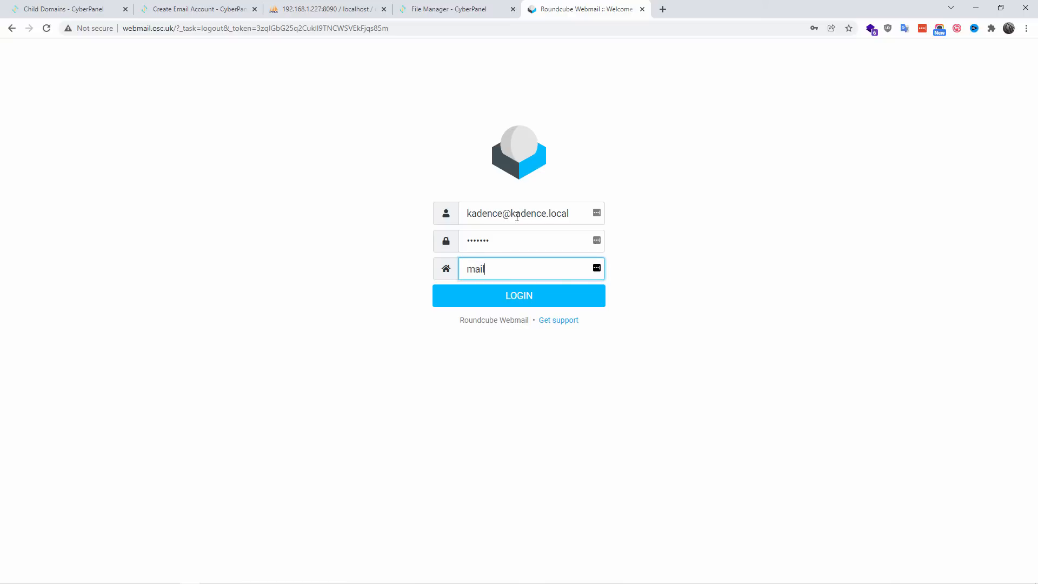
text(kadence.local)
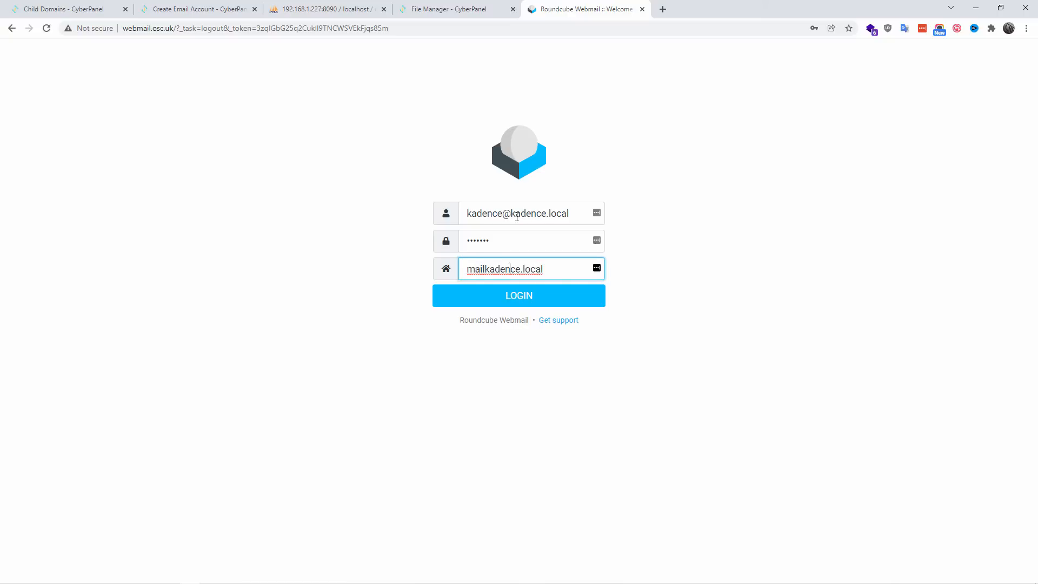
text(.)
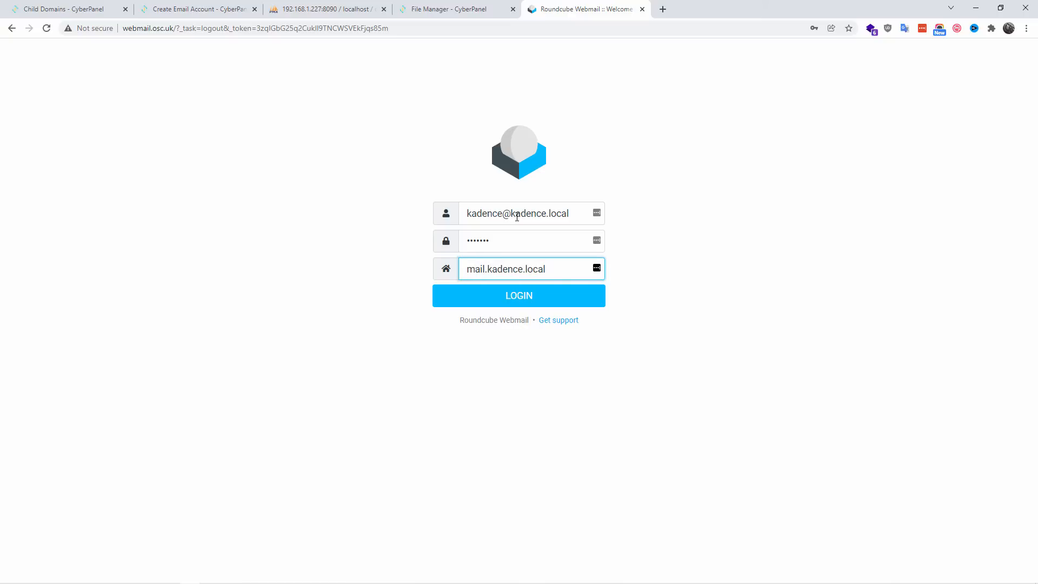
drag(574, 215, 458, 226)
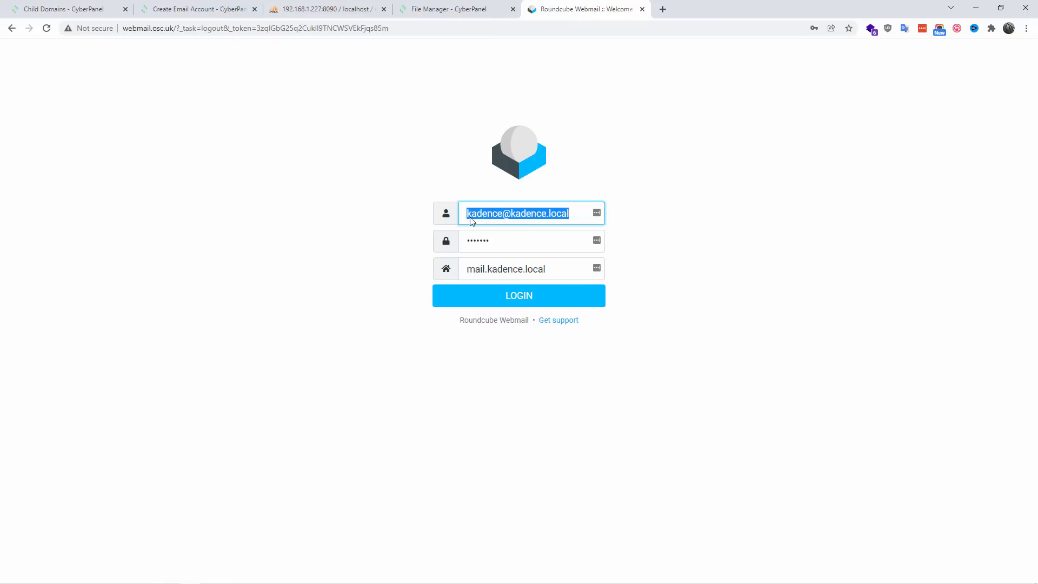
Step: Copy the full e-mail address from the username field and try to log in through mail.kadence.local
right_click(484, 215)
click(515, 255)
click(517, 255)
click(517, 298)
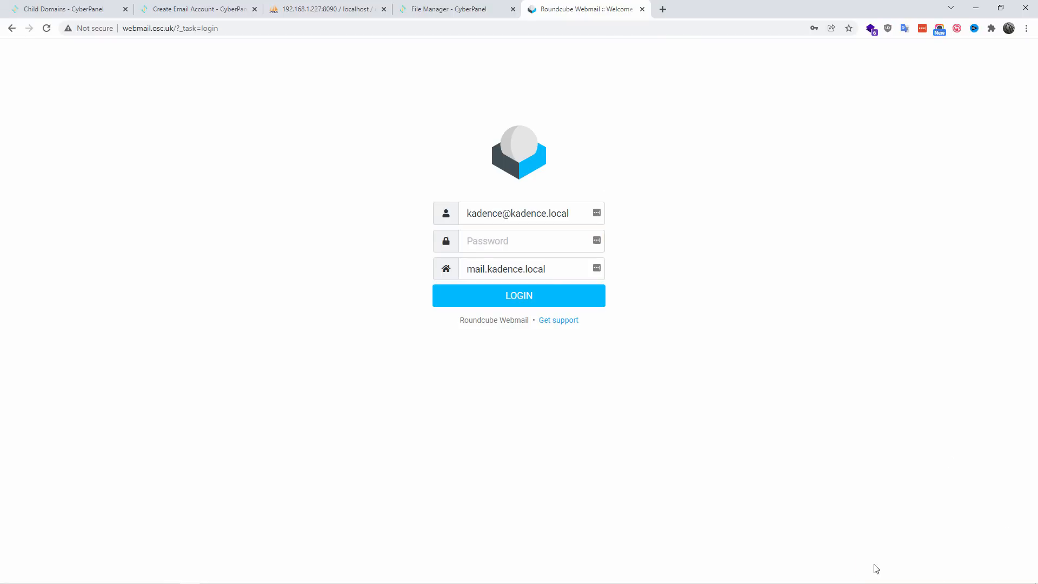
Step: Re-enter the account password and set the login server to mail.osc.uk
click(502, 243)
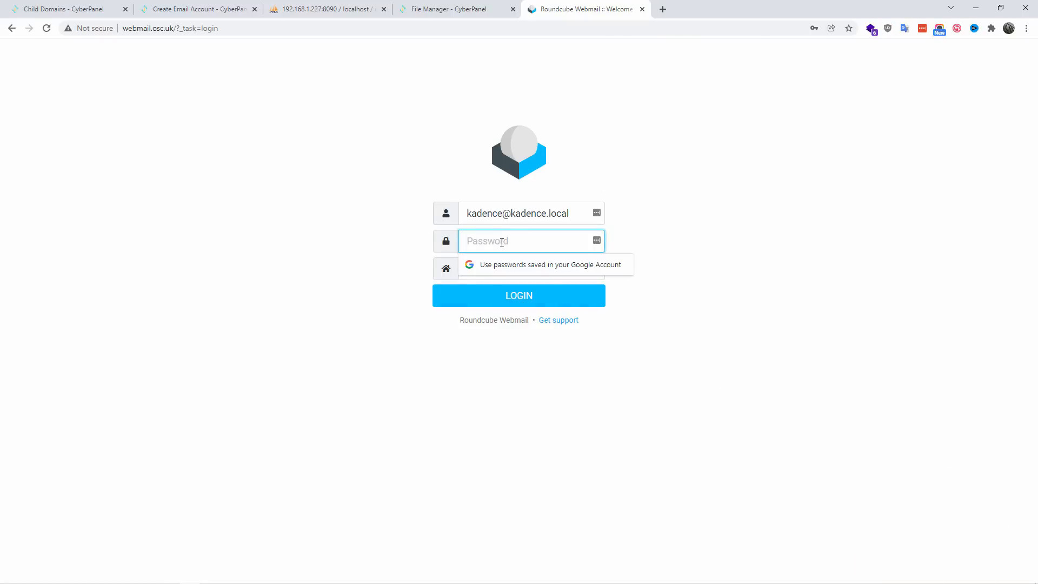
text(••)
key(Tab)
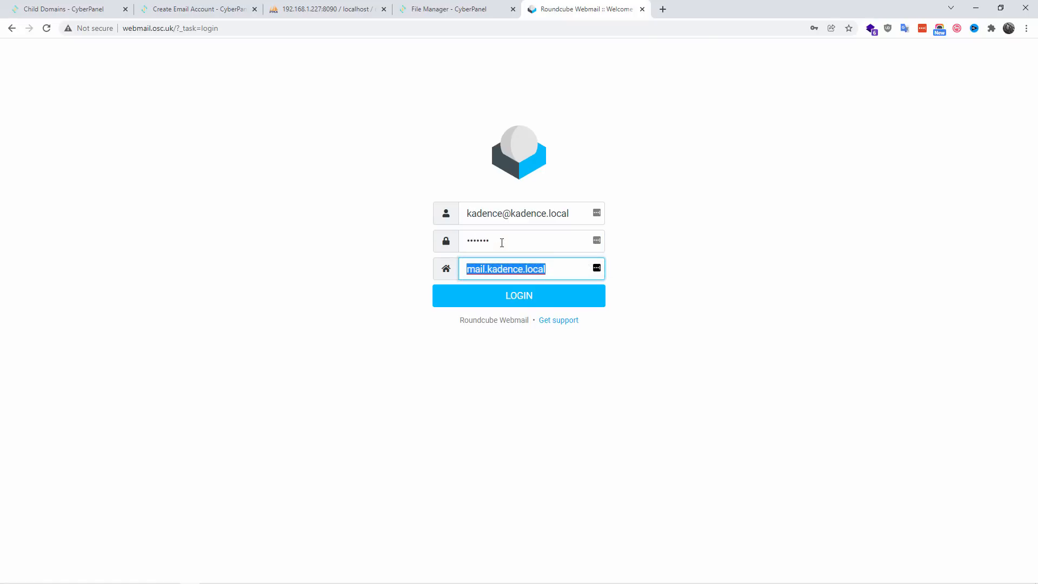
text(mail.osc.uk)
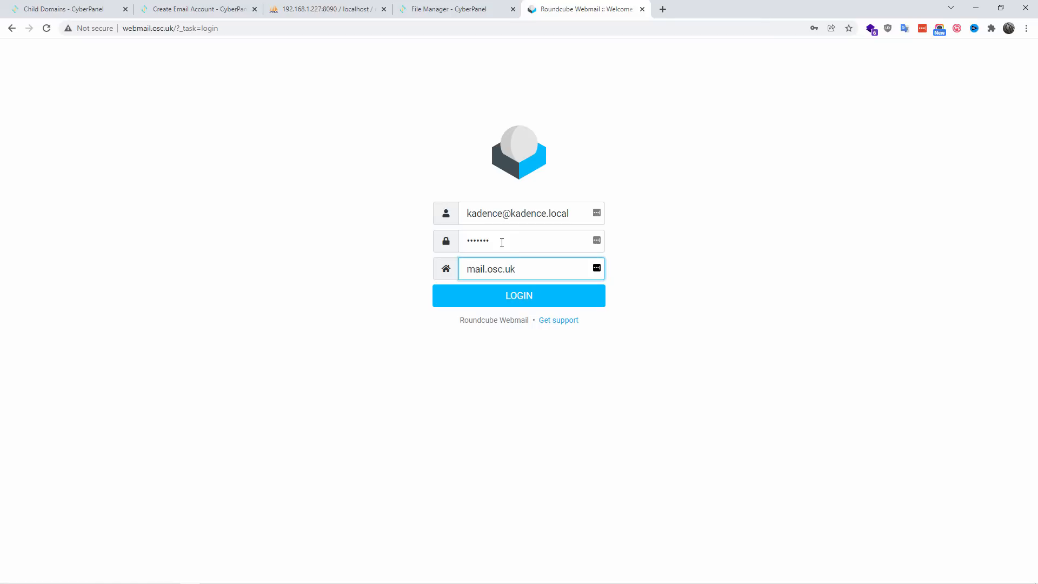
Step: Open config.inc.php in CyberPanel's File Manager, check the smtp_server setting, and return to the Roundcube login page
click(225, 6)
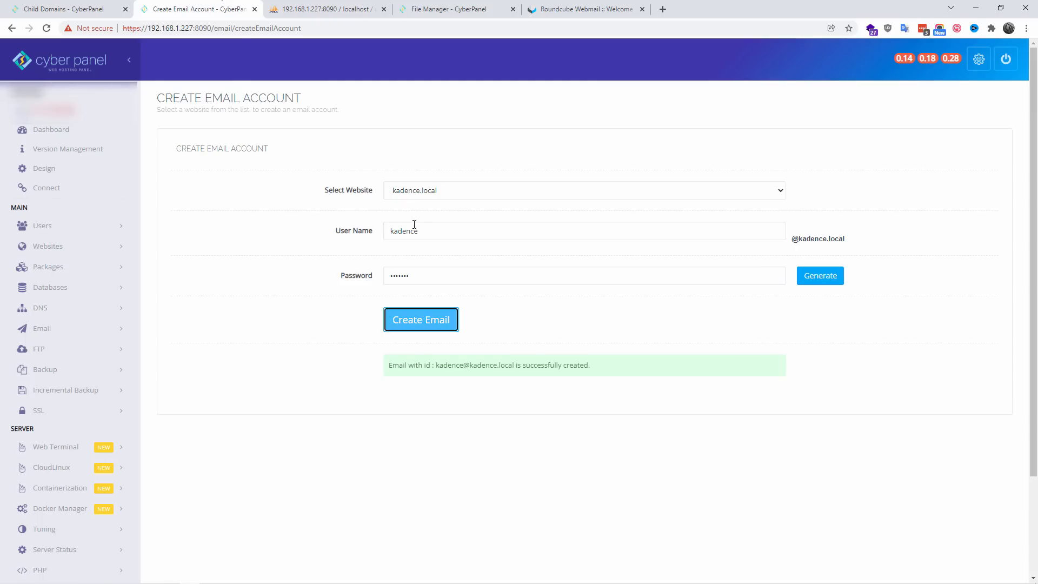
key(ctrl+Tab)
key(ctrl+Tab)
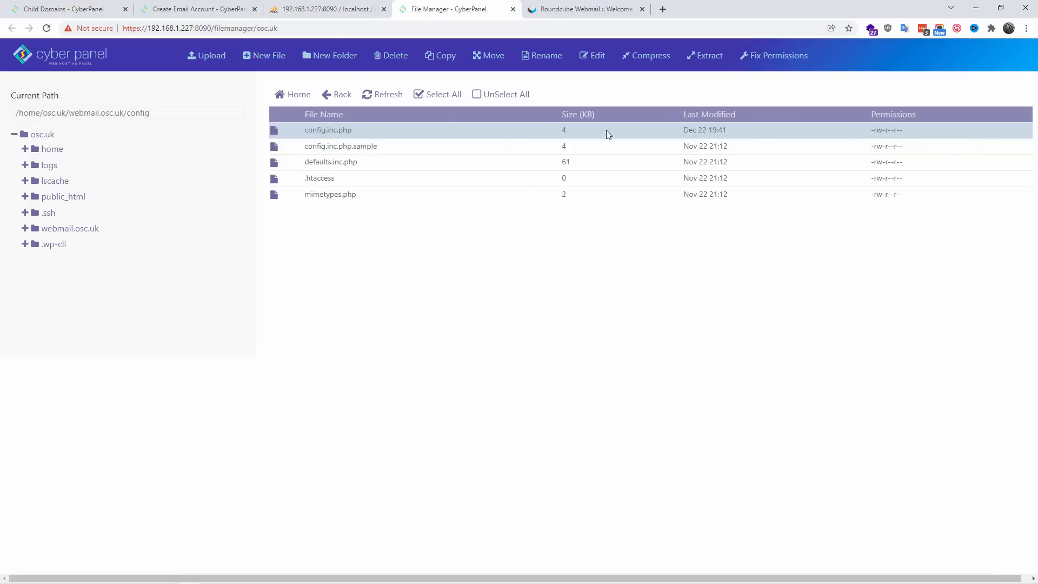
click(587, 61)
scroll(545, 273, up, 8)
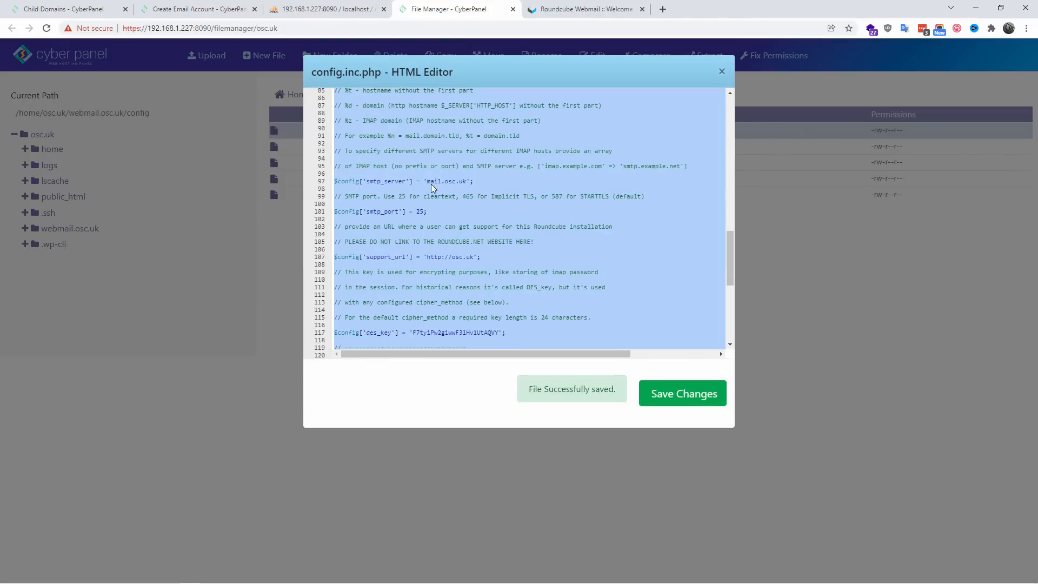
click(444, 181)
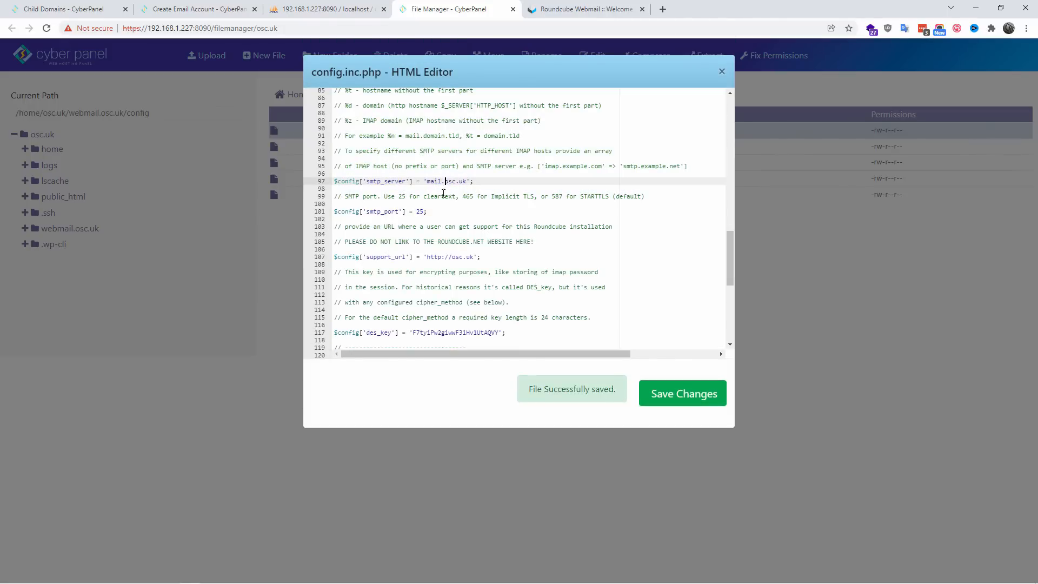
click(584, 9)
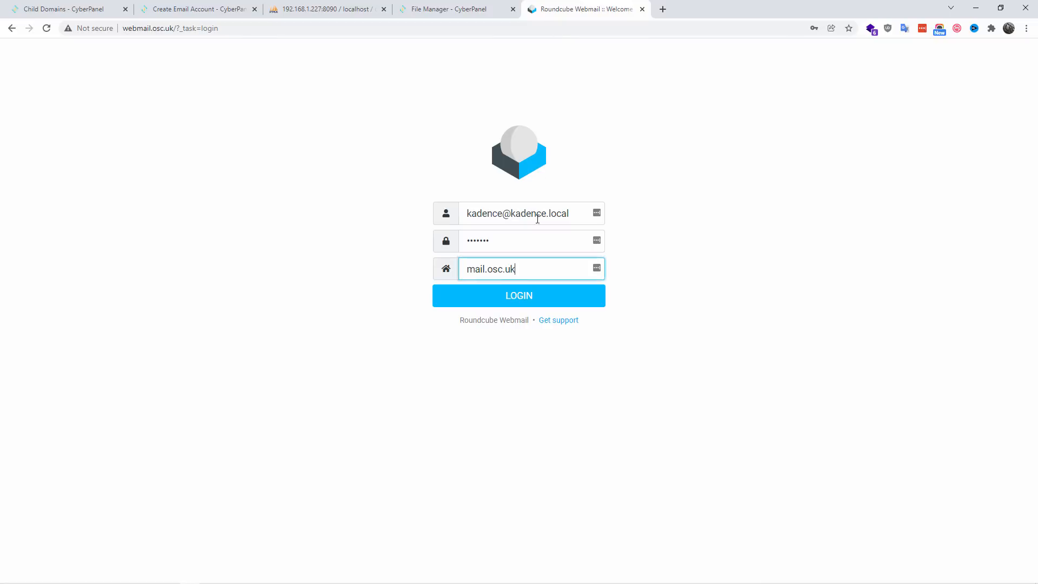
Step: Log in to the kadence.local mailbox through mail.osc.uk and dismiss the password warning and save-password prompts
click(511, 308)
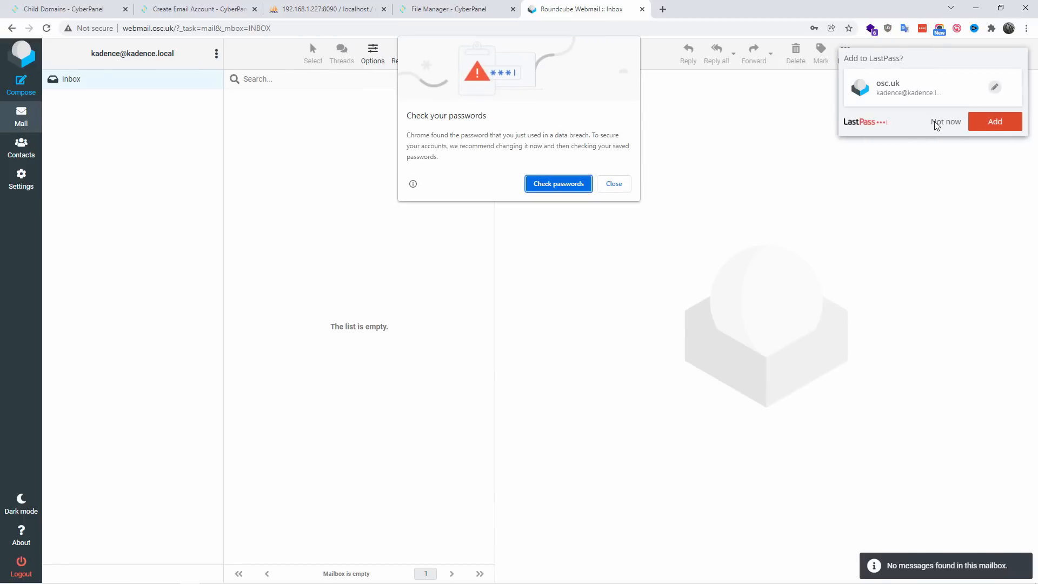
click(622, 181)
click(936, 126)
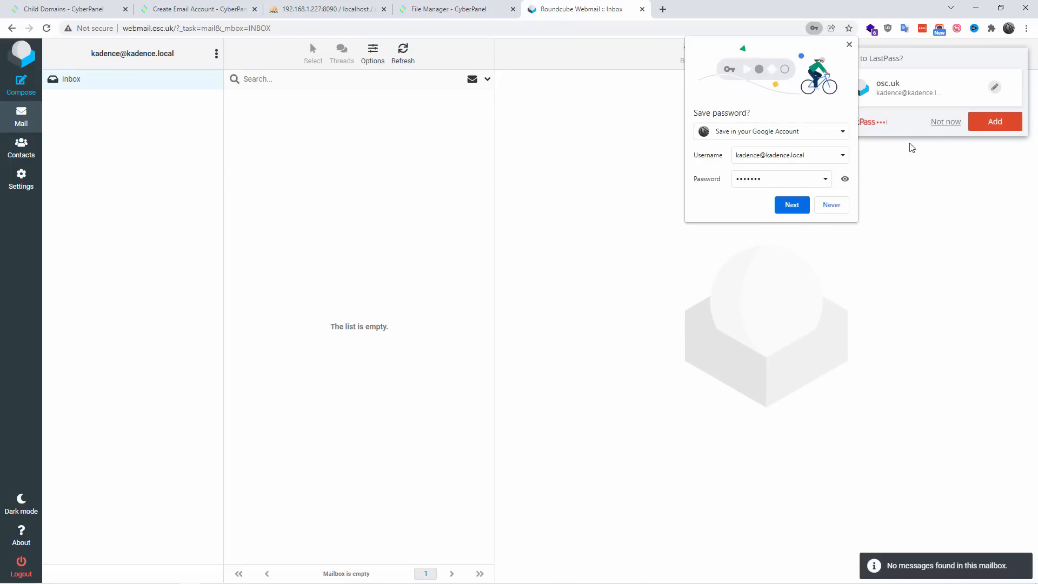
click(850, 45)
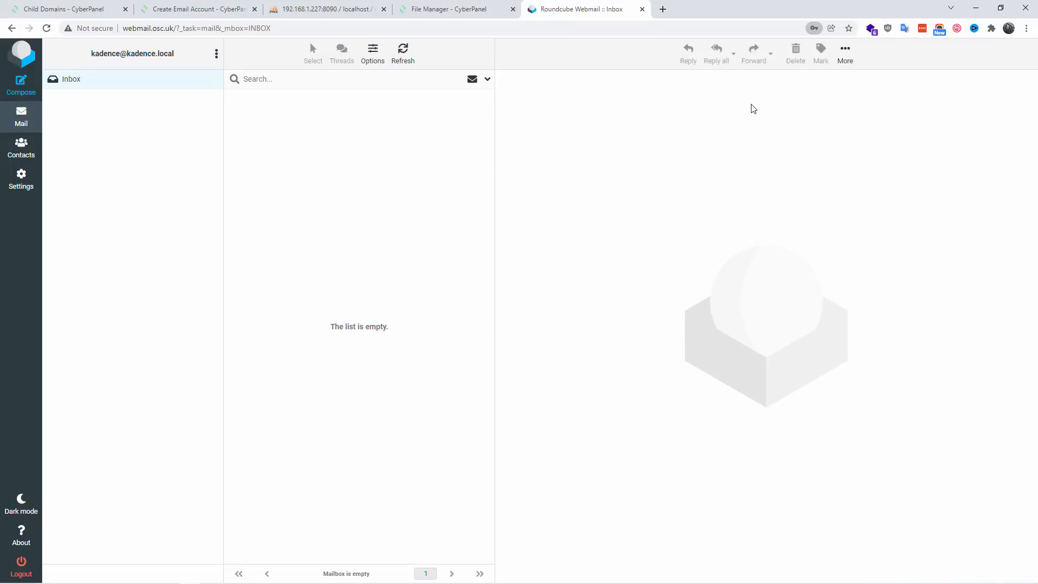
Step: Set smtp_server in config.inc.php to the server IP 192.168.1.227 and save the file
click(493, 10)
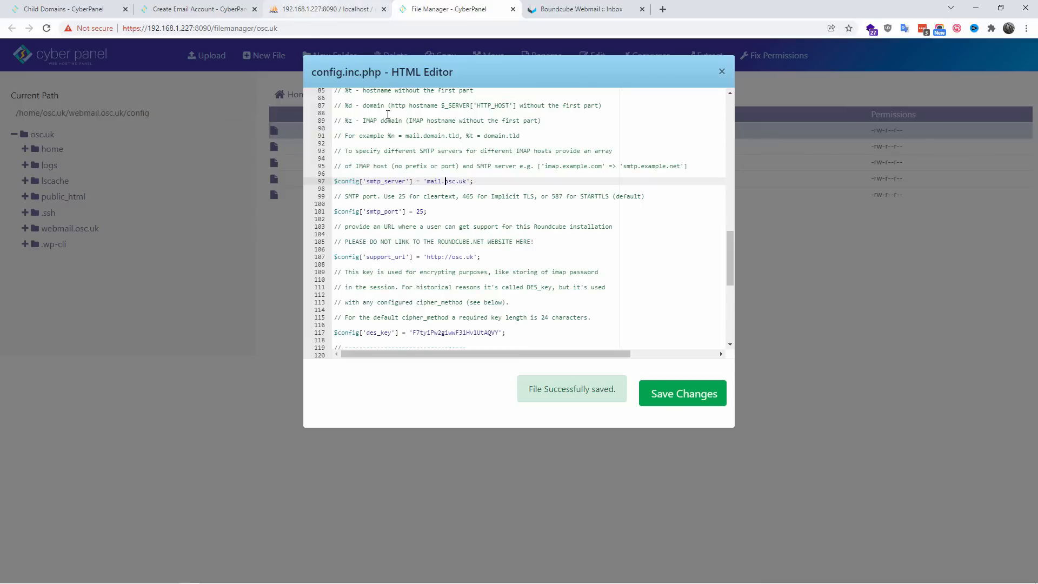
drag(427, 183, 464, 182)
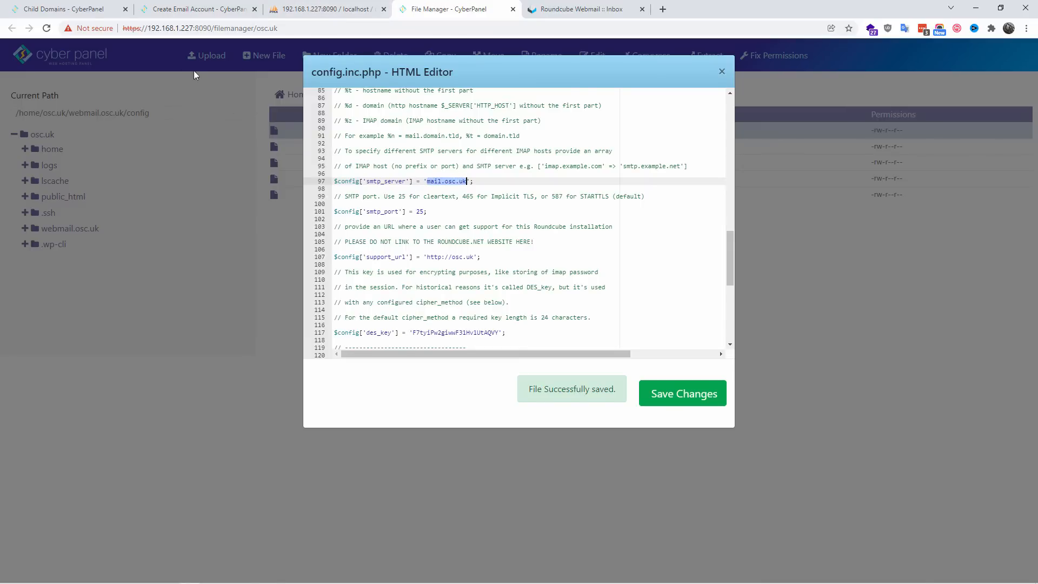
drag(148, 28, 189, 28)
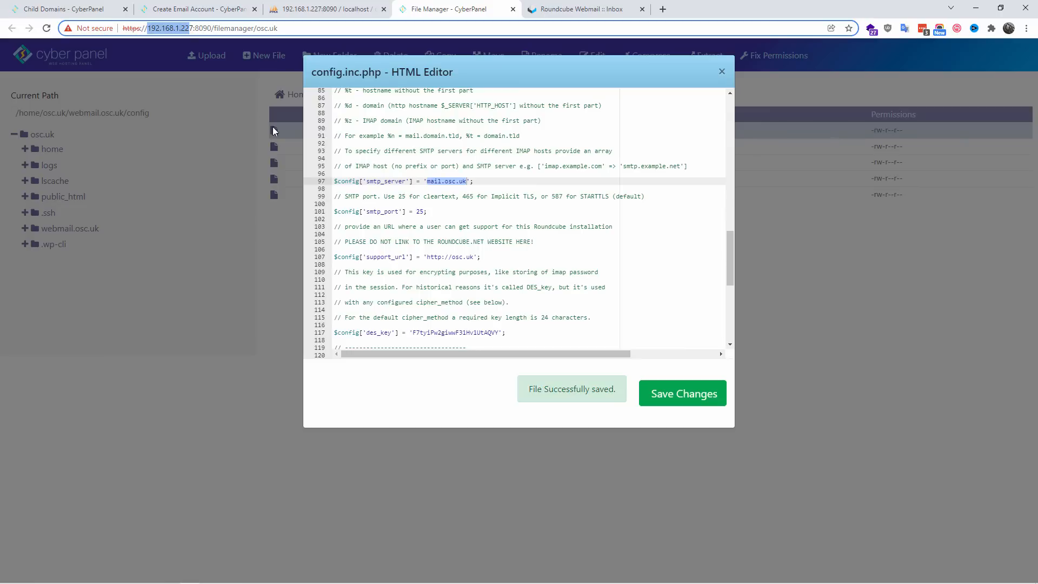
click(434, 182)
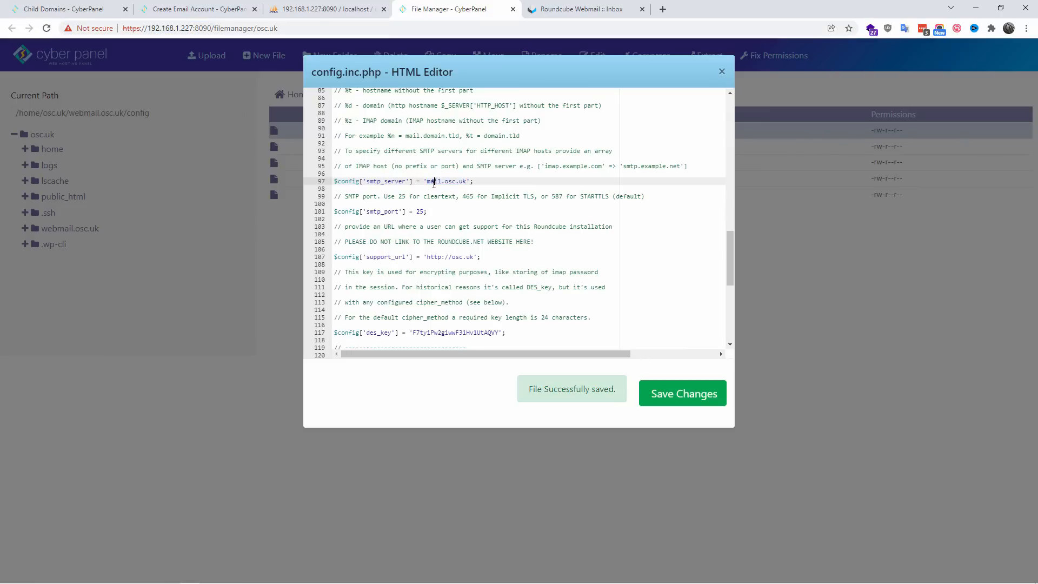
drag(427, 182, 465, 183)
text(192.168.1.227)
click(682, 397)
click(687, 398)
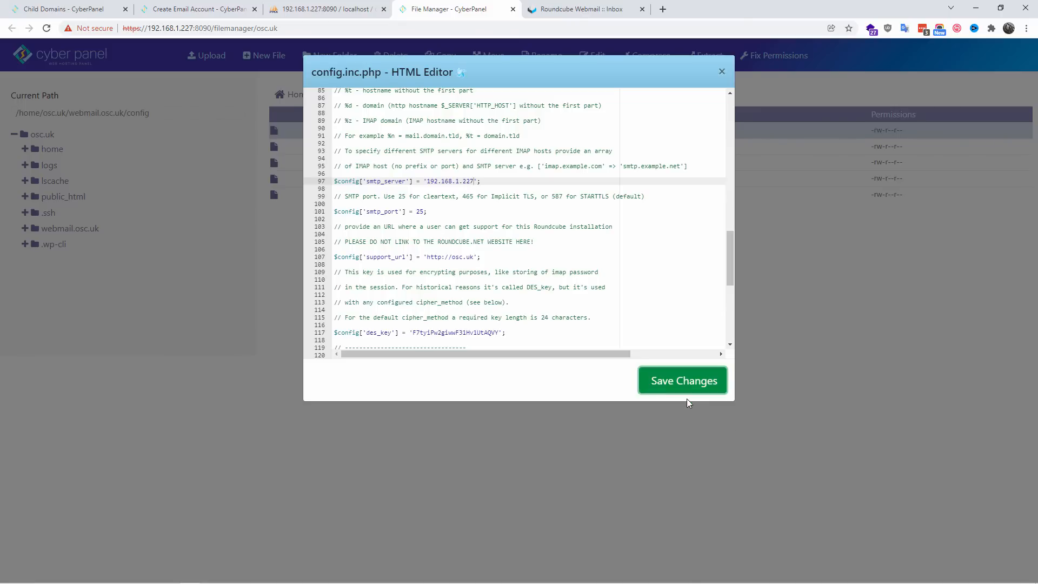
Step: Log out of the Roundcube mailbox and fill in the kadence.local account's e-mail address and password for a new login
click(561, 6)
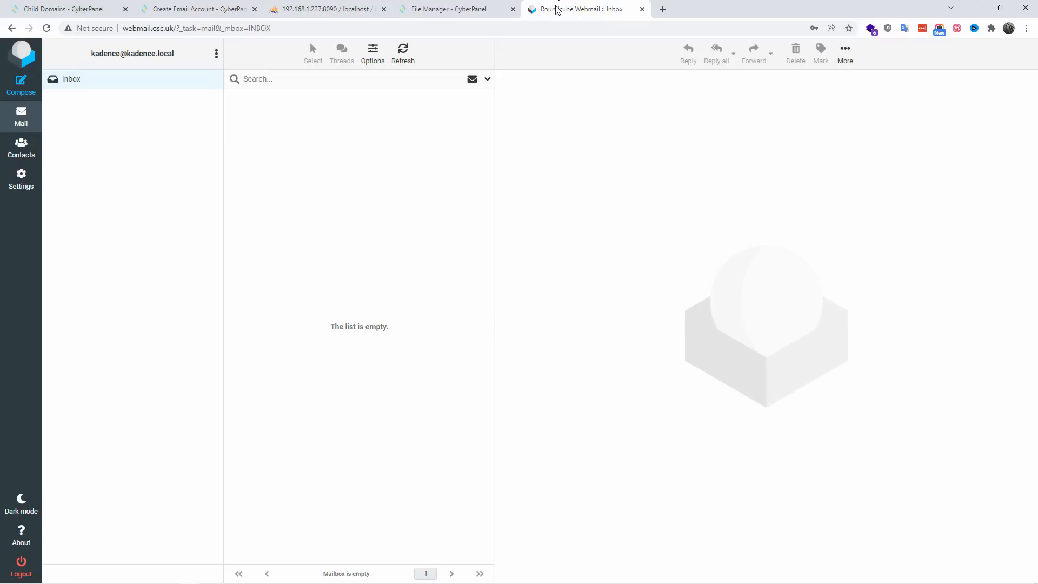
click(31, 570)
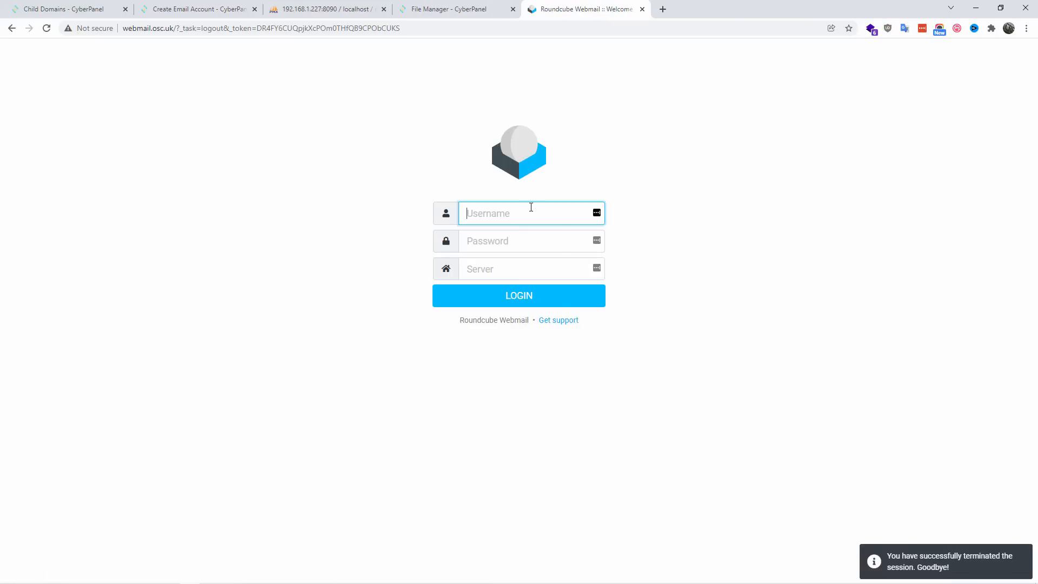
key(ctrl+v)
key(Tab)
text(•)
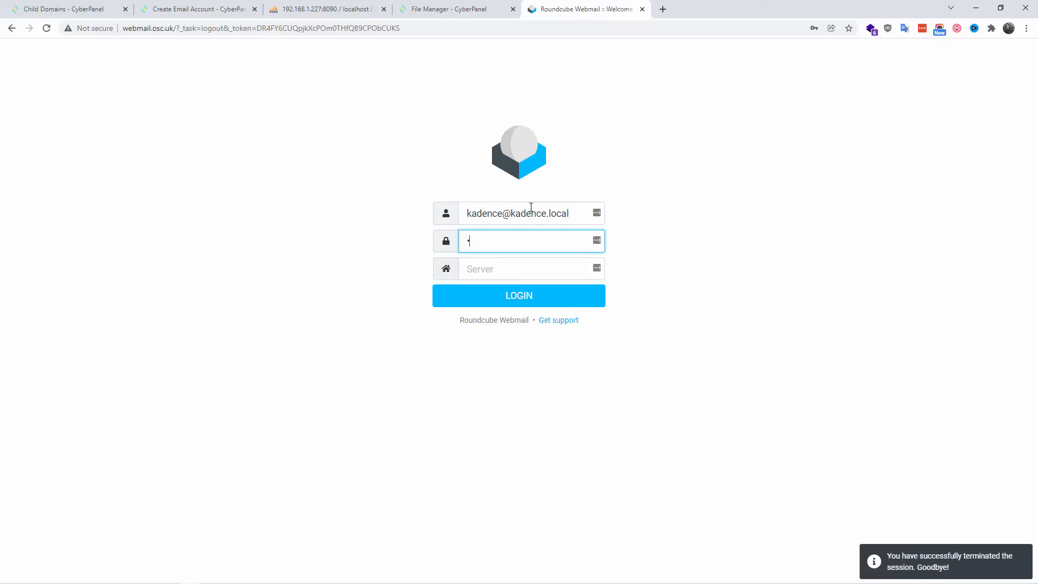
text(••••••)
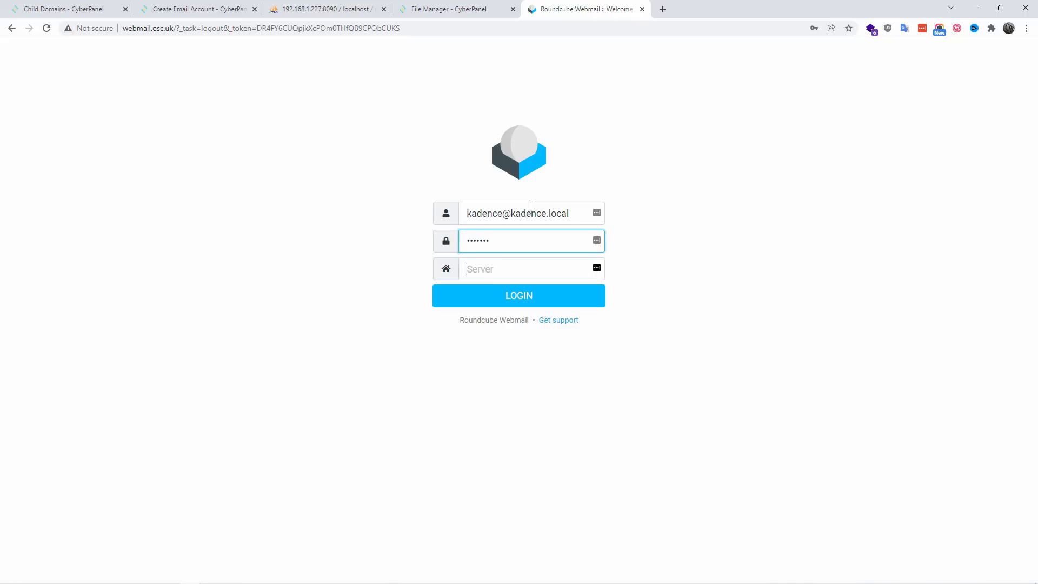
Step: Set the login server to 192.168.1.227, log in, and dismiss the browser's password warning
key(Tab)
text(192.1)
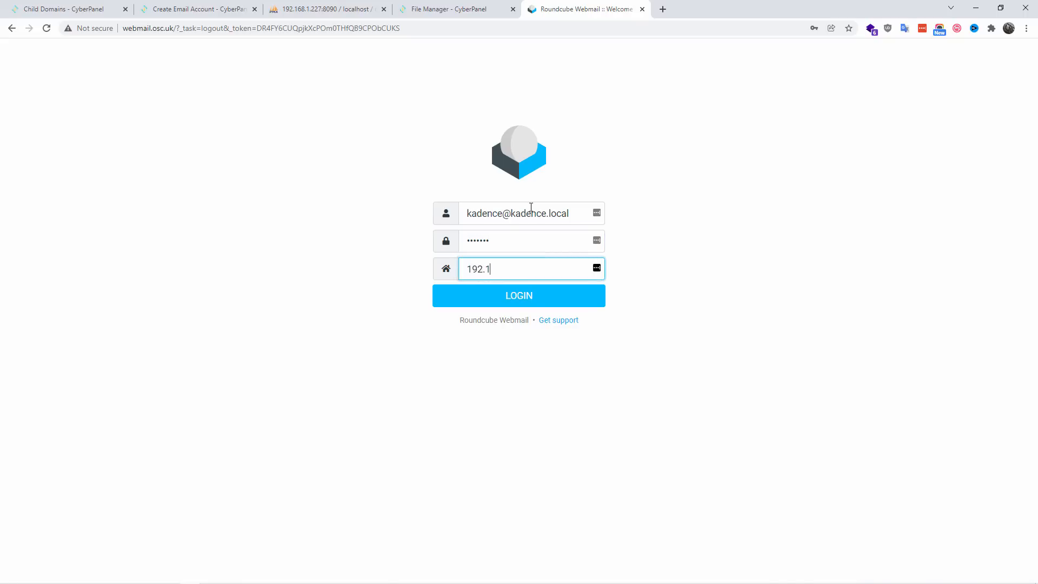
text(68.1.227)
click(524, 307)
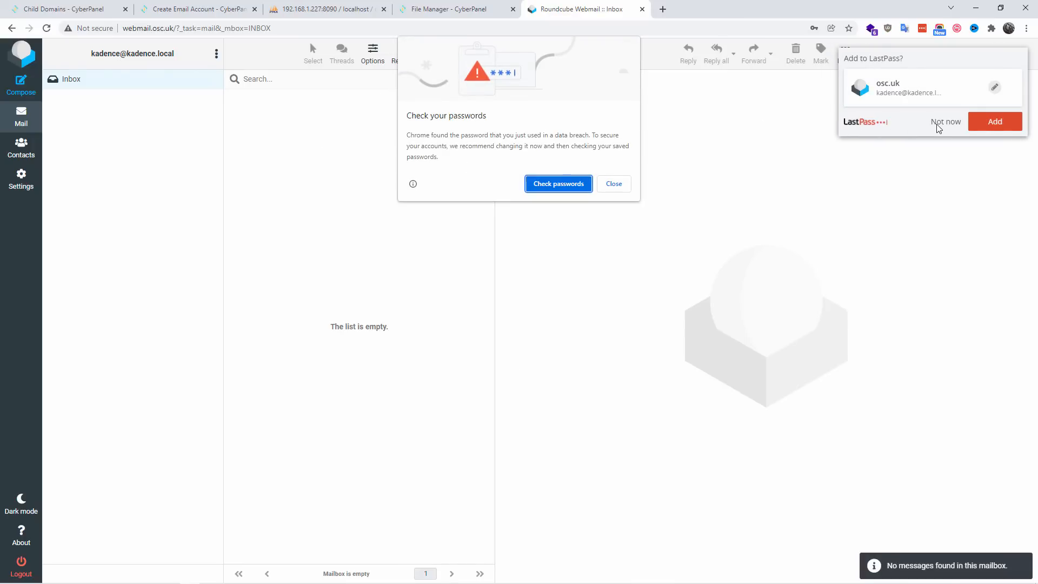
click(601, 189)
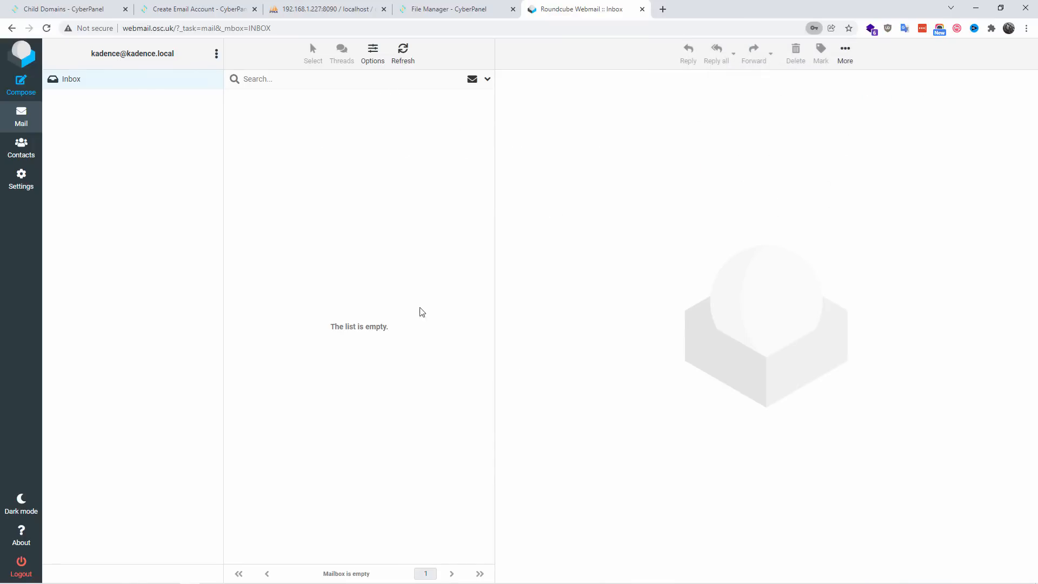
Step: Log out of Roundcube and browse the osc_osc database's users table in phpMyAdmin to compare the mail_host entries
click(22, 563)
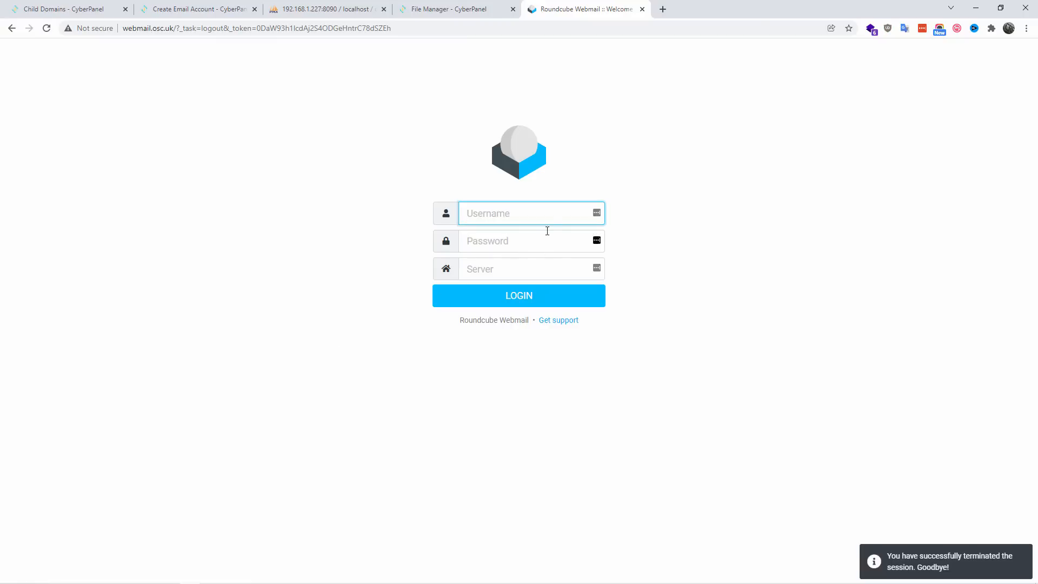
click(184, 6)
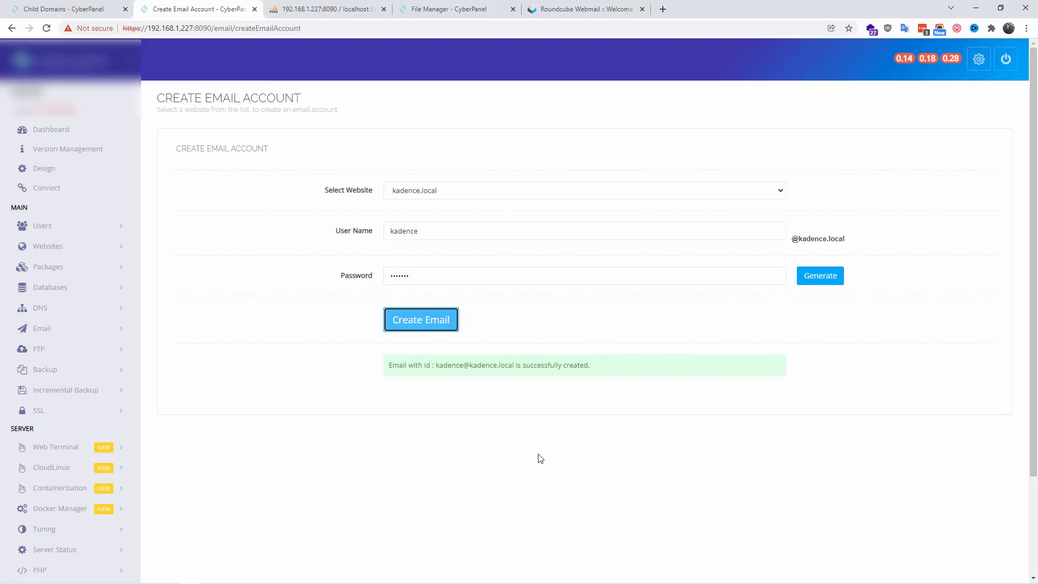
click(303, 6)
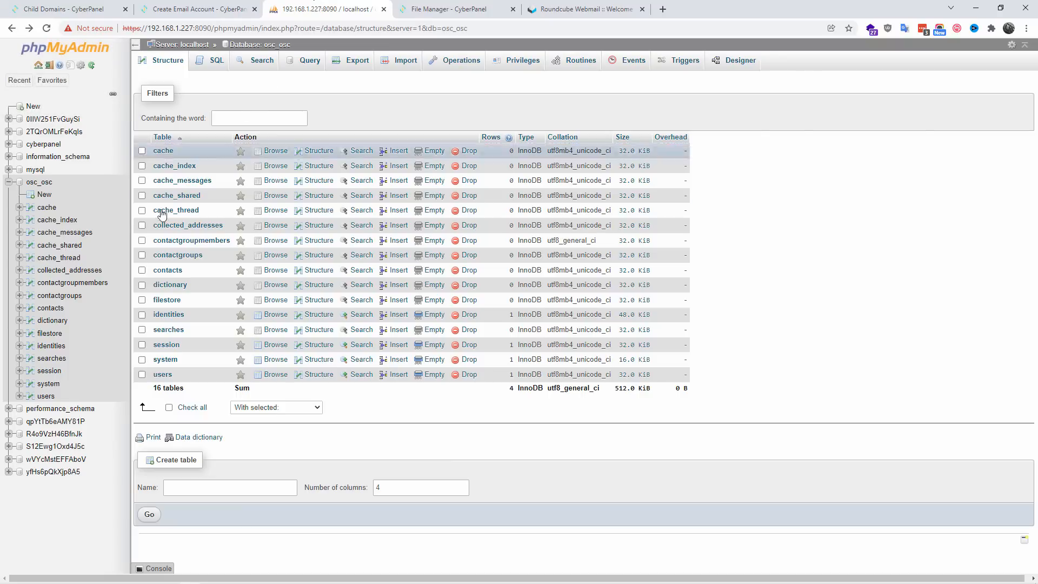
click(46, 396)
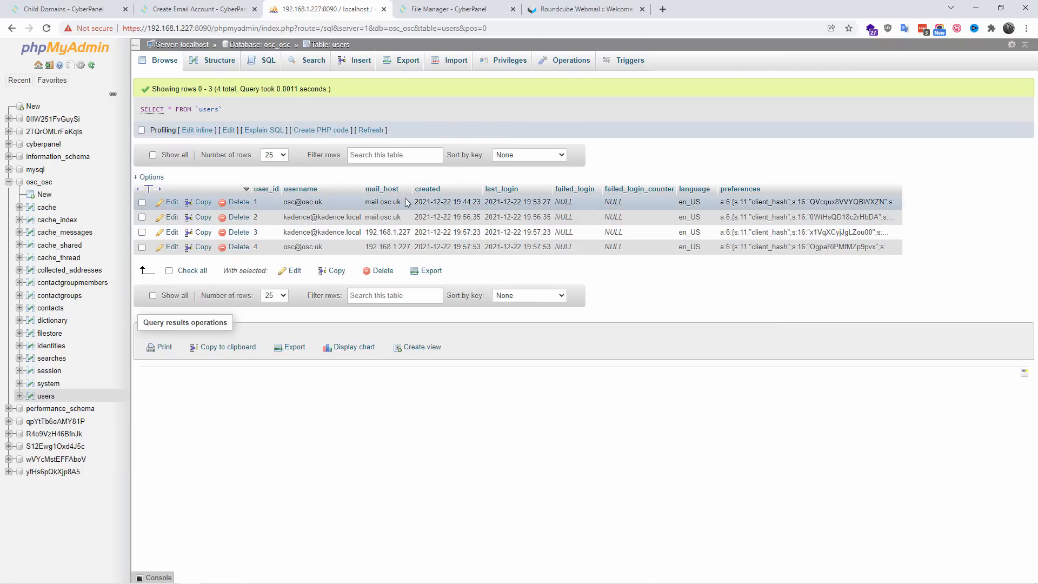
drag(407, 204, 364, 218)
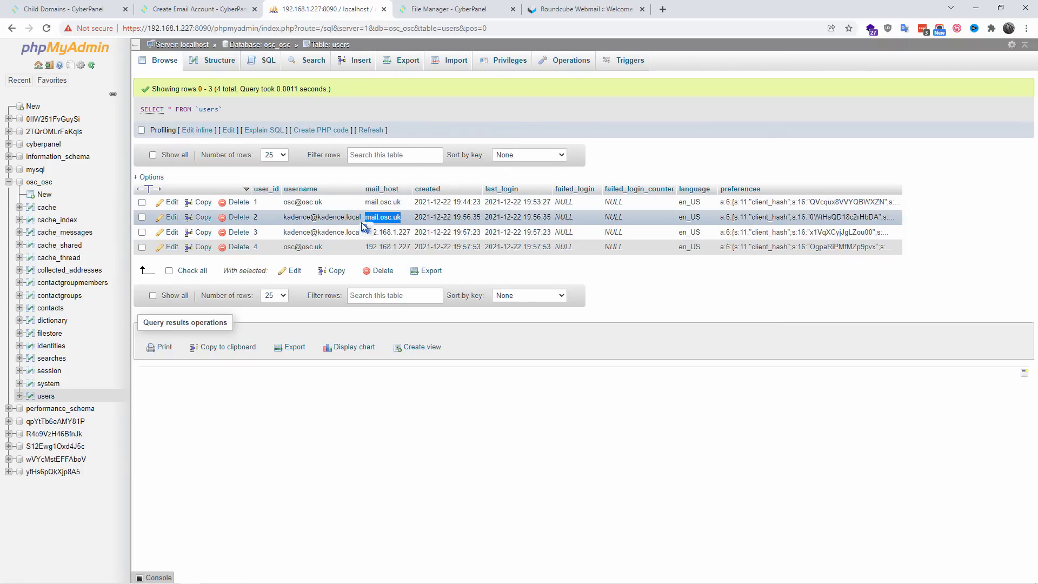
Step: Delete the two users rows whose mail_host is mail.osc.uk, user_id 1 and 2, and confirm the query
click(141, 204)
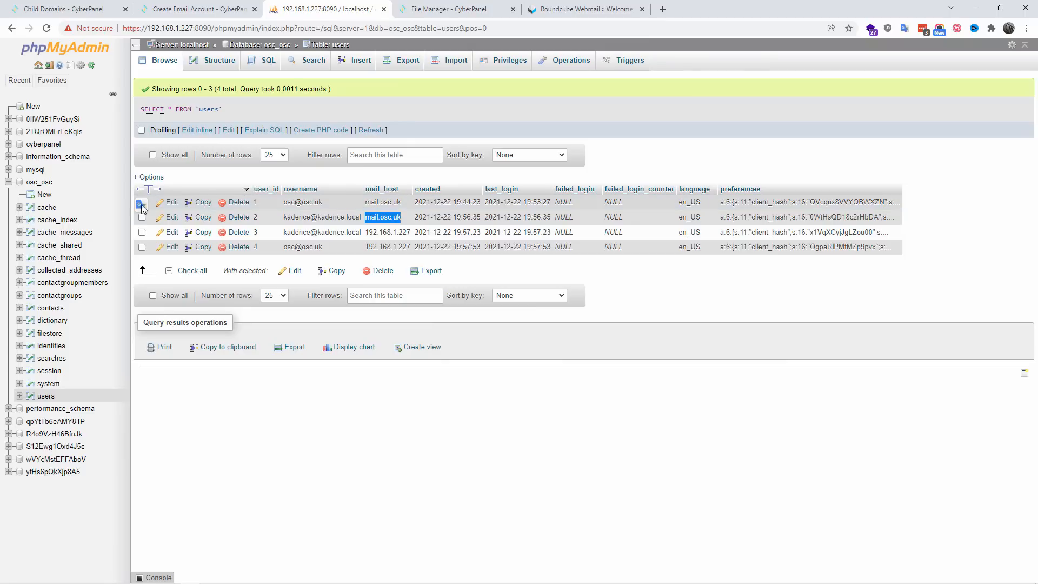
click(142, 217)
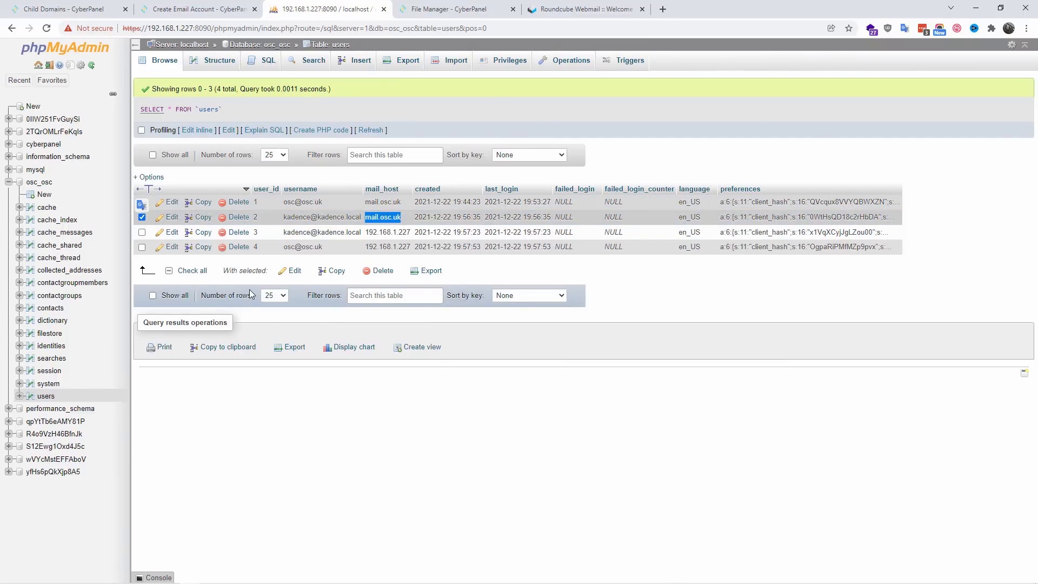
click(380, 272)
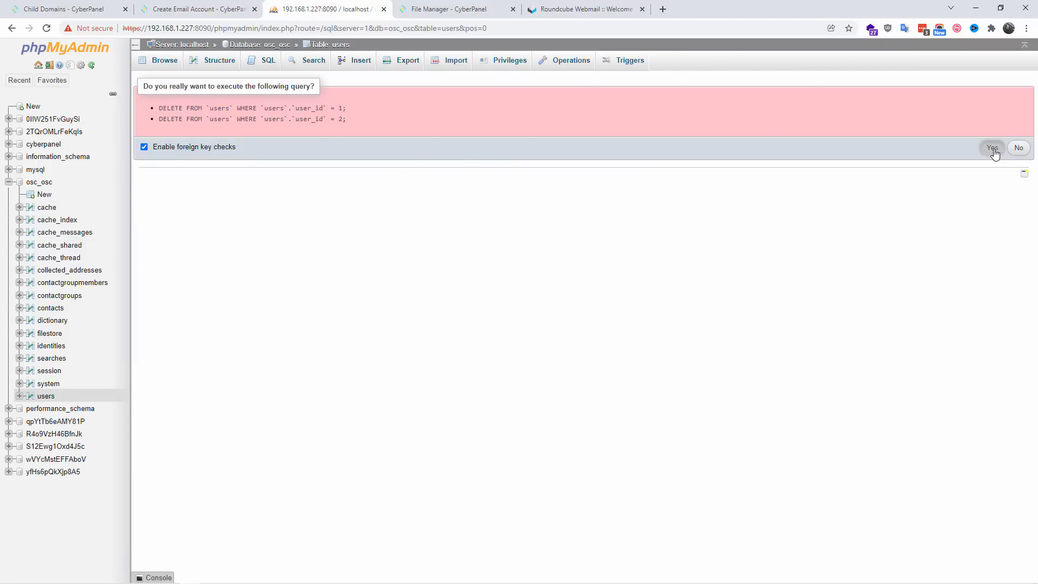
click(993, 148)
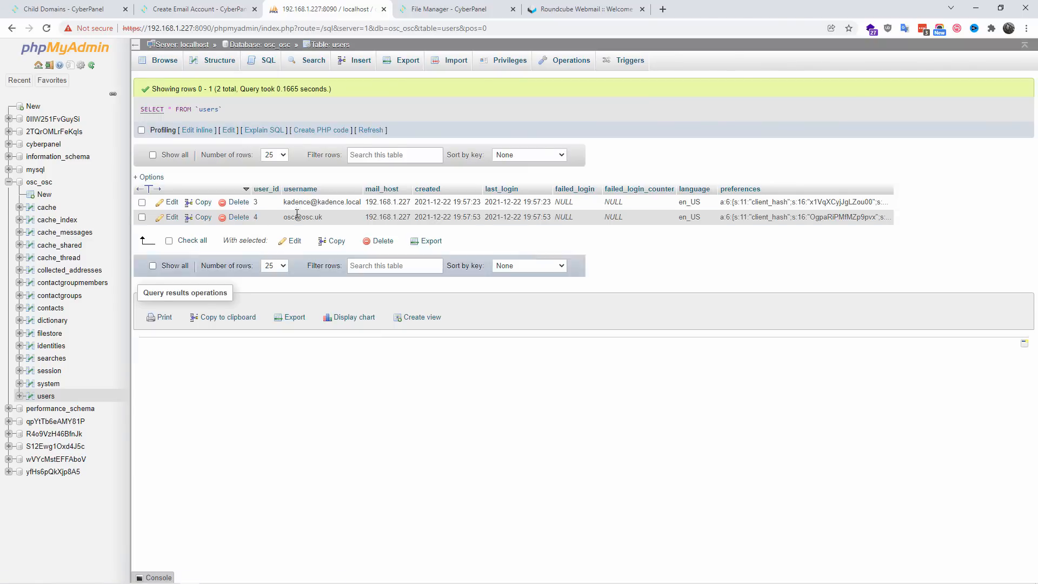